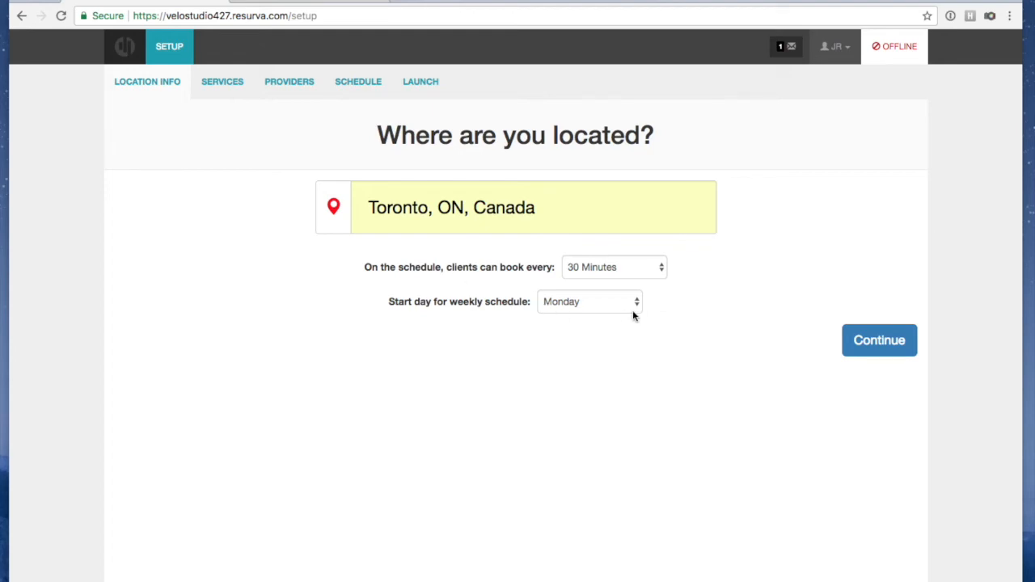
# Finish the Location Info step and advance to the Services setup
pyautogui.click(861, 344)
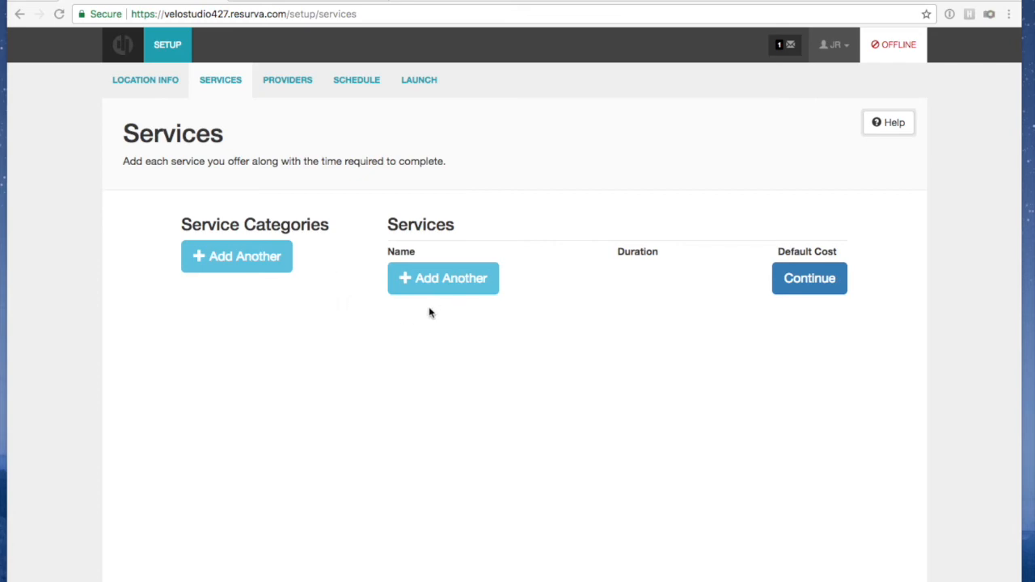
# Add and save a Dynamic Bike Fit service lasting 1 hour with a $200.00 default cost
pyautogui.click(441, 276)
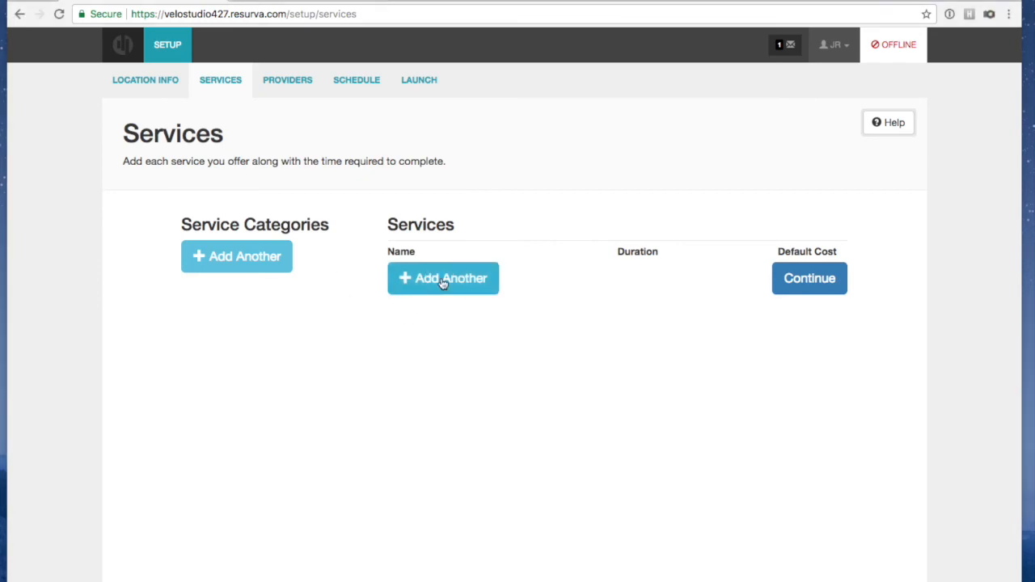
pyautogui.click(441, 274)
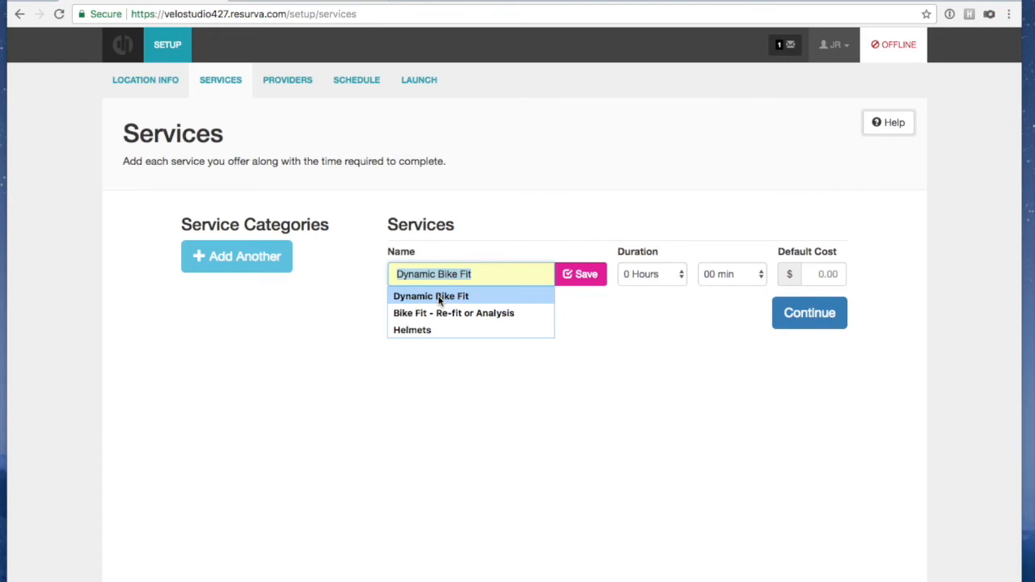
pyautogui.click(439, 298)
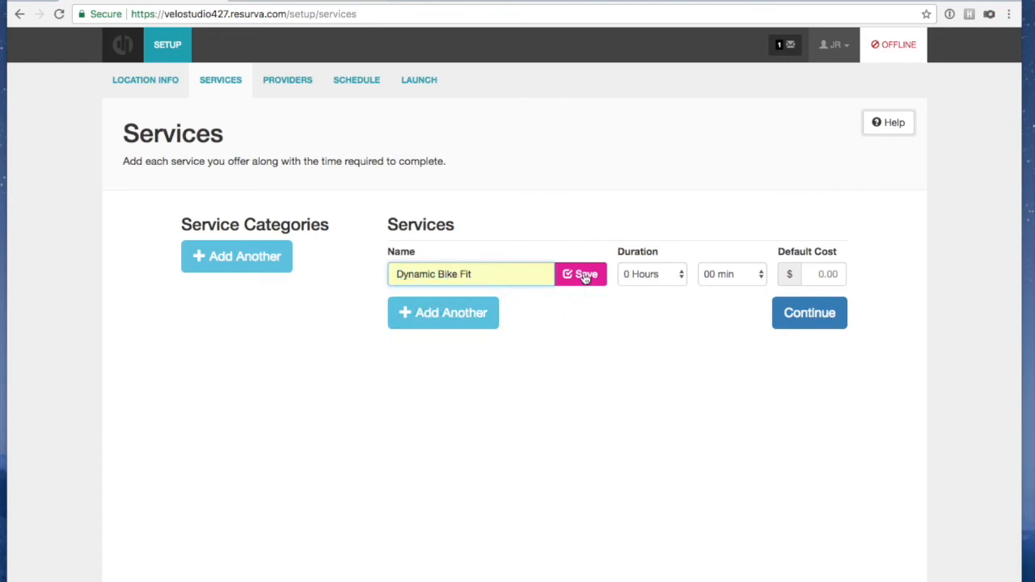
pyautogui.click(666, 274)
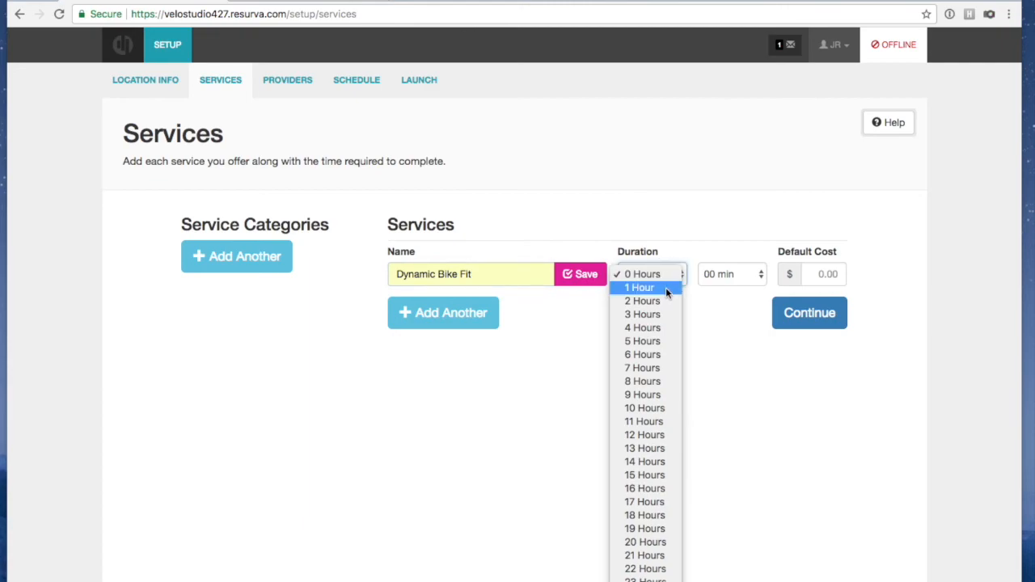
pyautogui.click(666, 287)
pyautogui.click(821, 275)
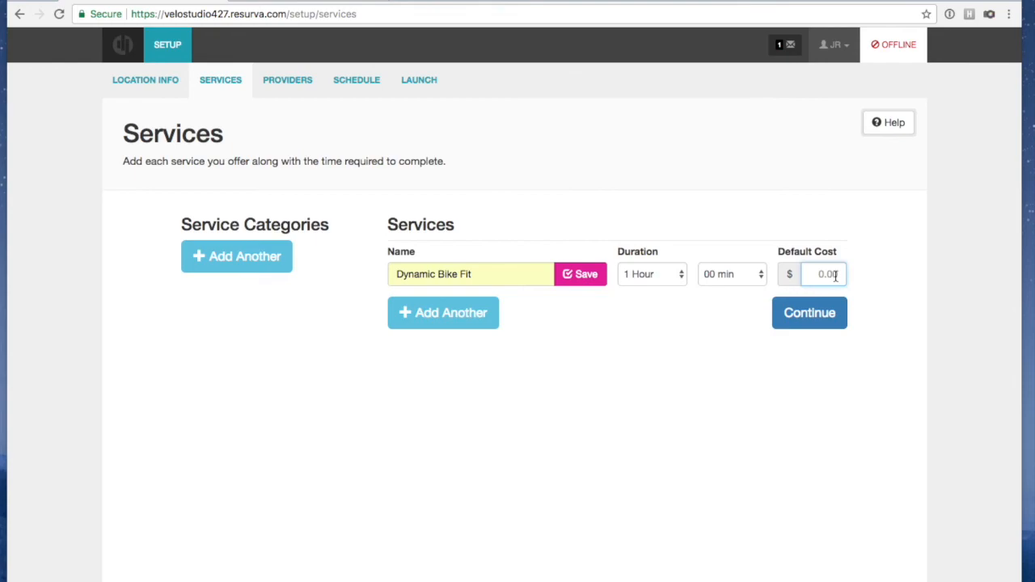
pyautogui.write('200')
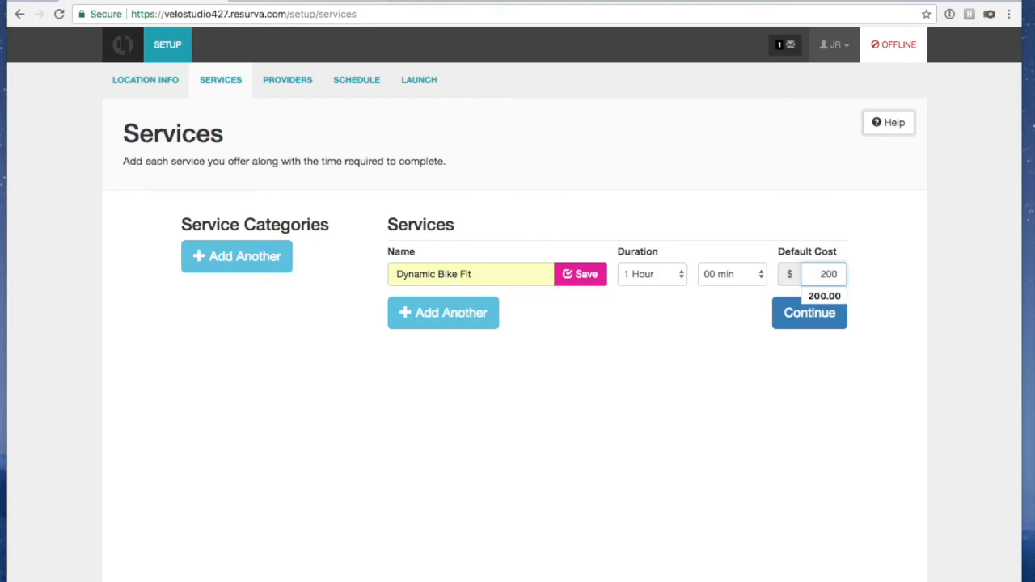
pyautogui.click(824, 296)
pyautogui.click(579, 279)
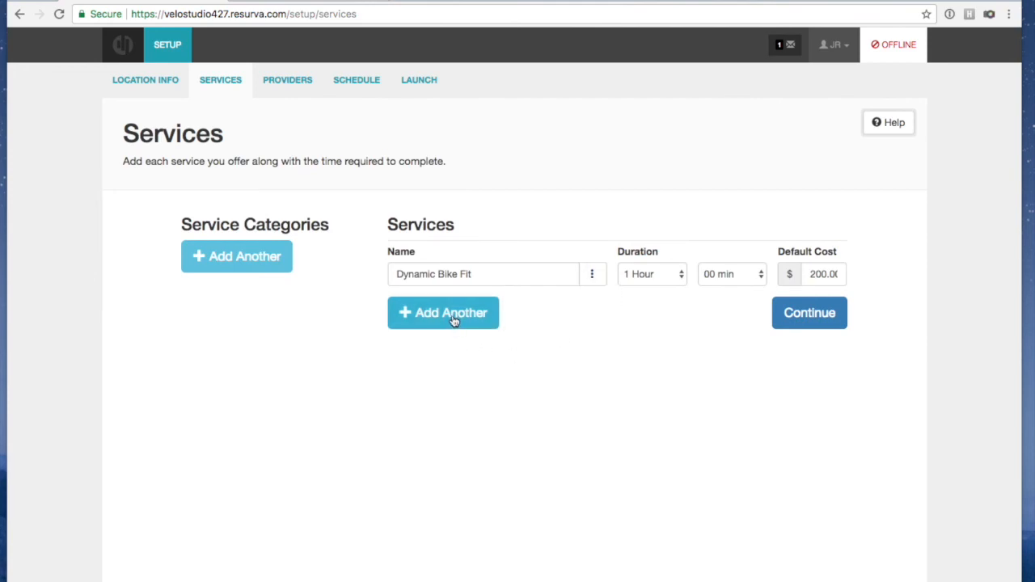
# Start a second service named 'For New Bike - Fit'
pyautogui.click(454, 320)
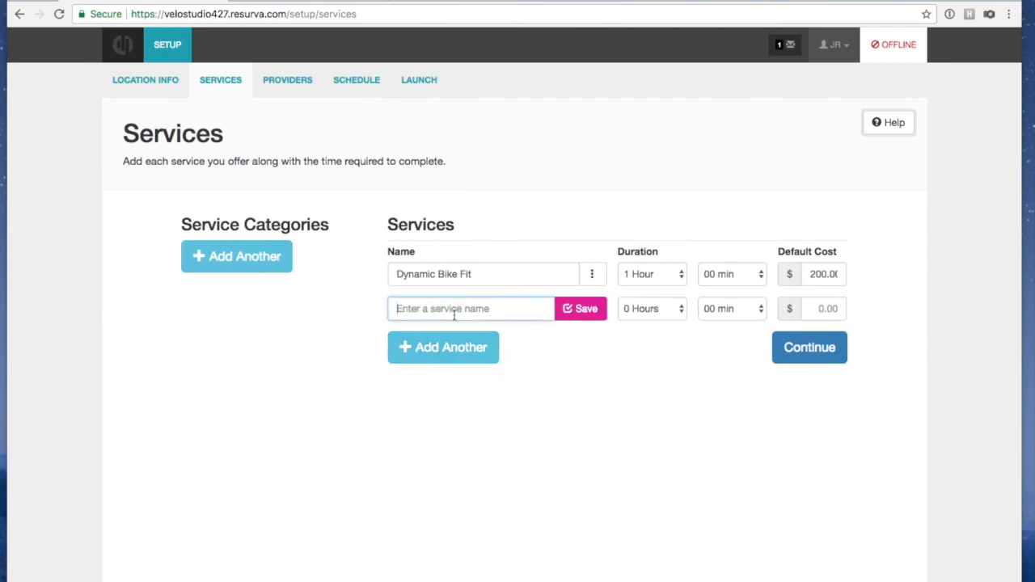
pyautogui.click(440, 303)
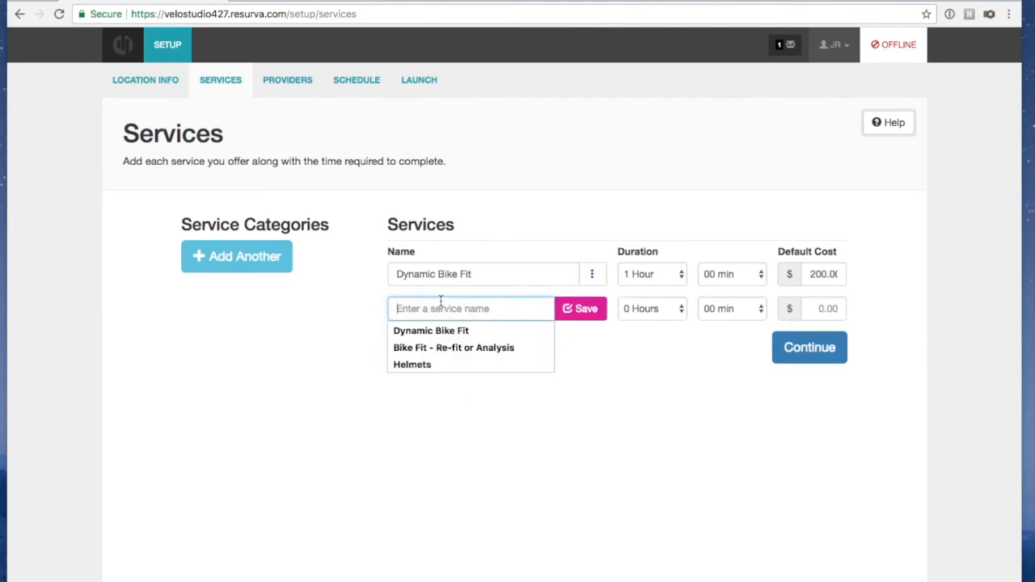
pyautogui.write('New')
pyautogui.press('BackSpace')
pyautogui.press('BackSpace')
pyautogui.press('BackSpace')
pyautogui.write('For Bike')
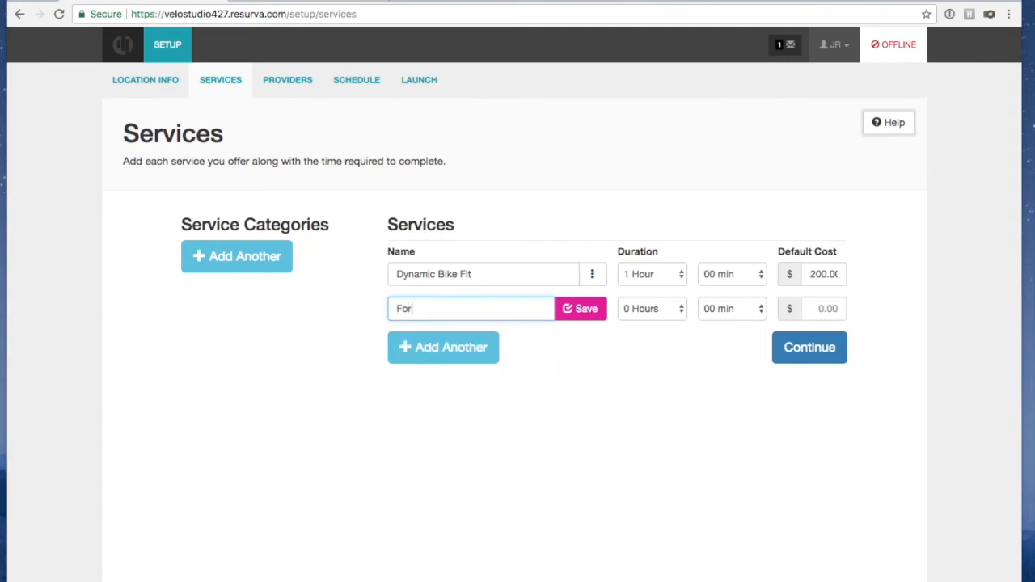
pyautogui.press('BackSpace')
pyautogui.press('BackSpace')
pyautogui.press('BackSpace')
pyautogui.press('BackSpace')
pyautogui.press('BackSpace')
pyautogui.write('New Bike - Fit')
# Set its duration to 1 hour 30 min and cost to $300.00, then save it
pyautogui.click(658, 308)
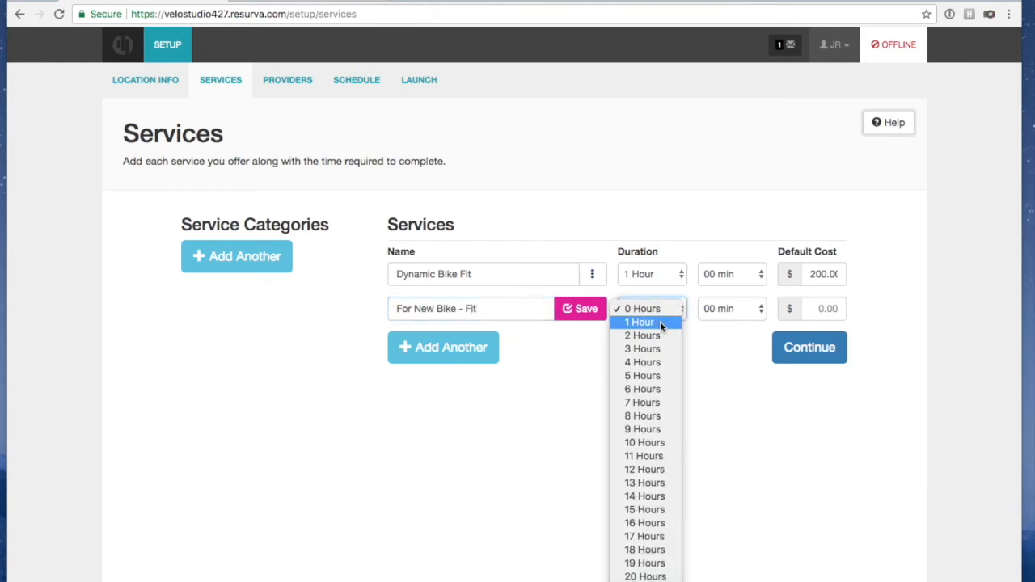
pyautogui.click(660, 322)
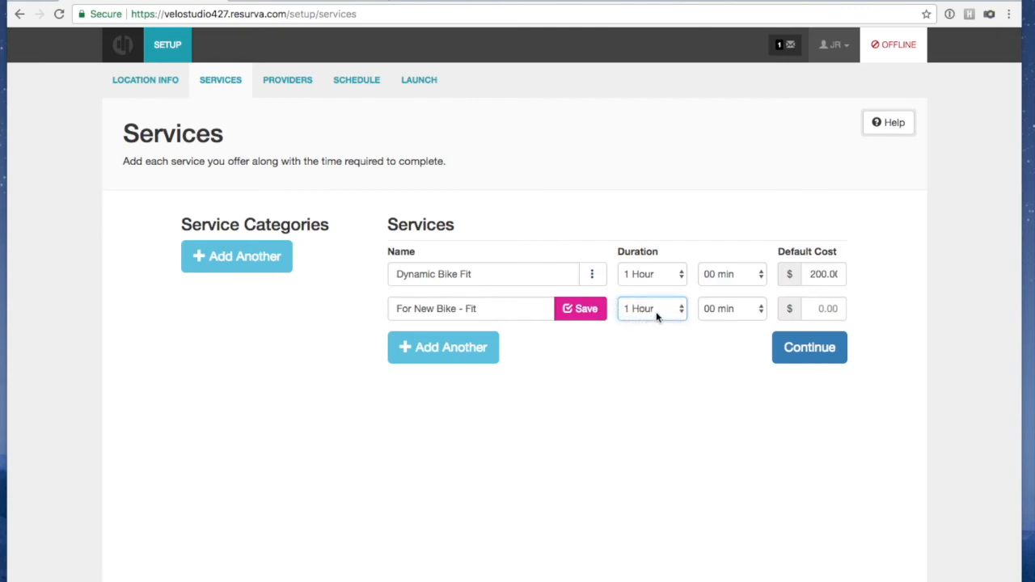
pyautogui.click(733, 308)
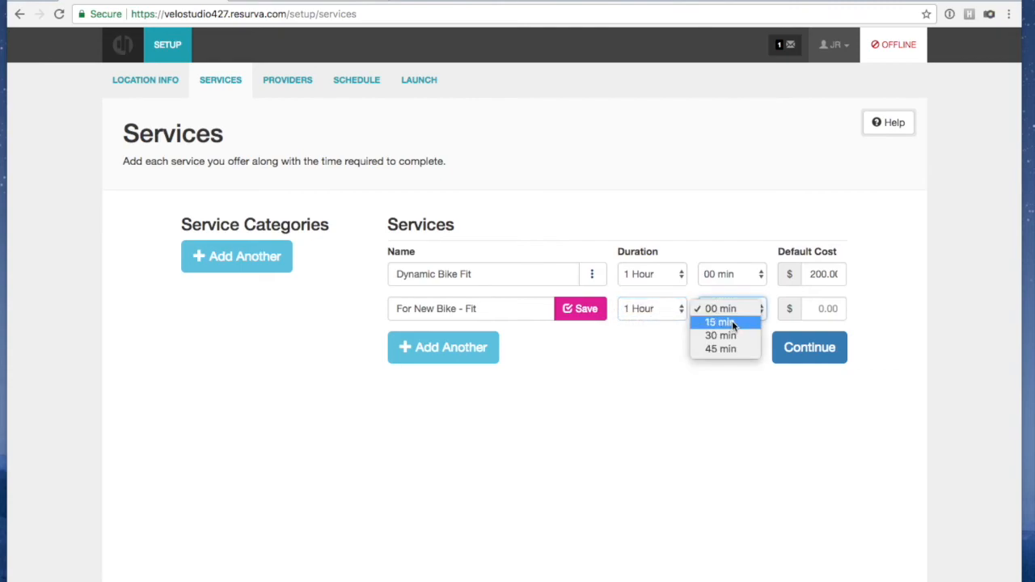
pyautogui.click(730, 335)
pyautogui.click(826, 308)
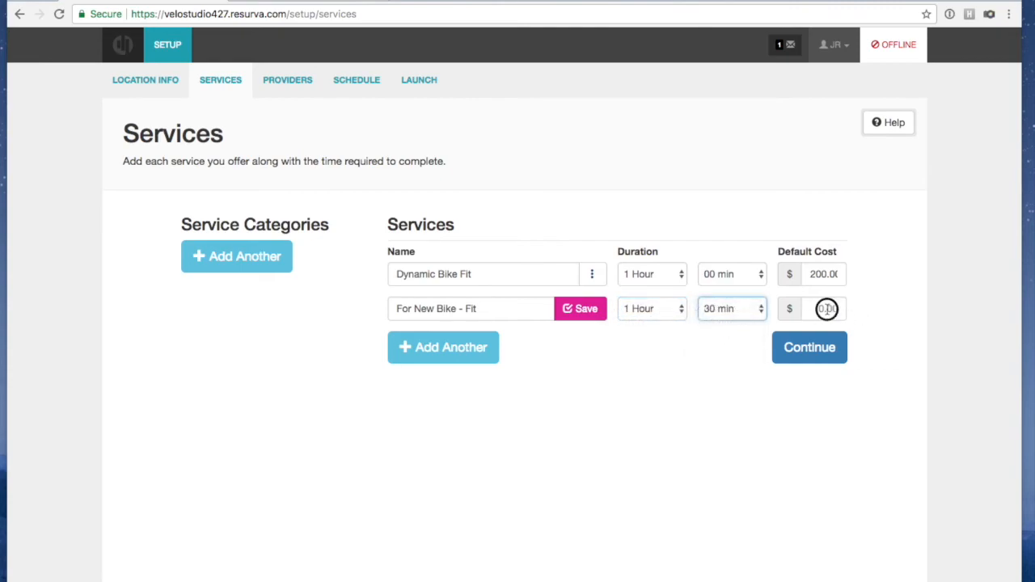
pyautogui.write('300.00')
pyautogui.click(735, 416)
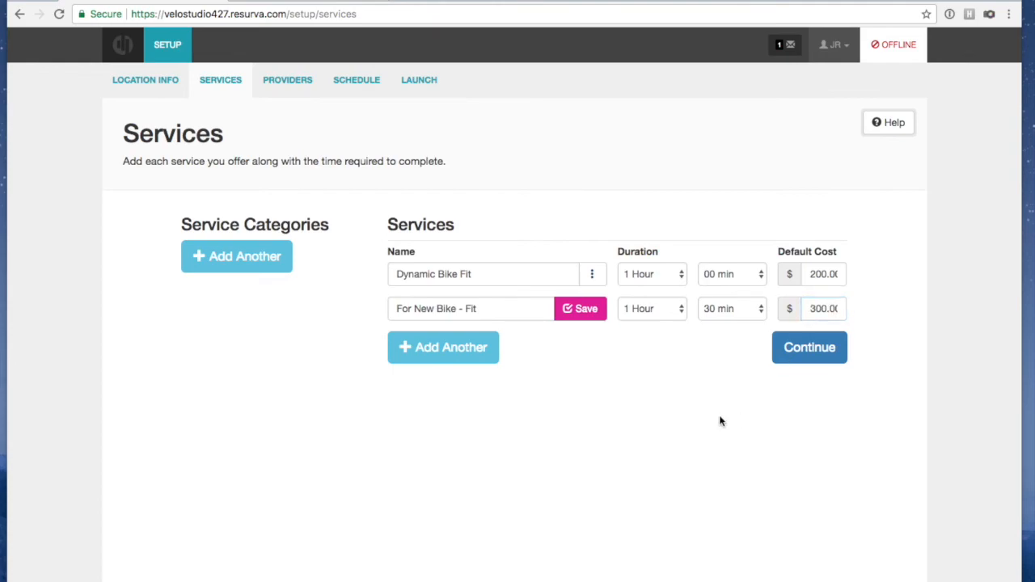
pyautogui.click(580, 308)
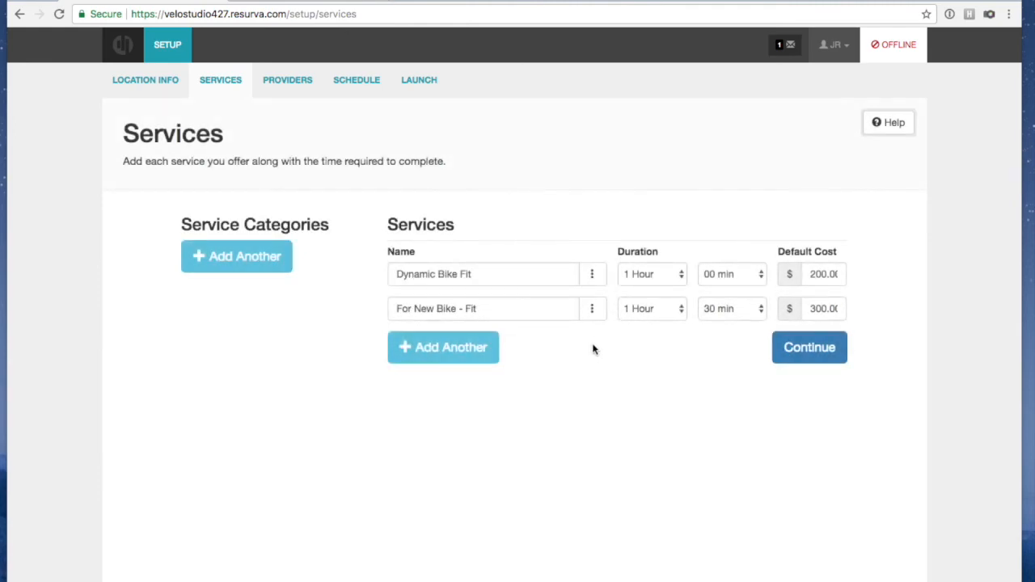
# Add and save a 'Follow Up & Consulting' service lasting 0 hours 45 min at $150.00
pyautogui.click(427, 347)
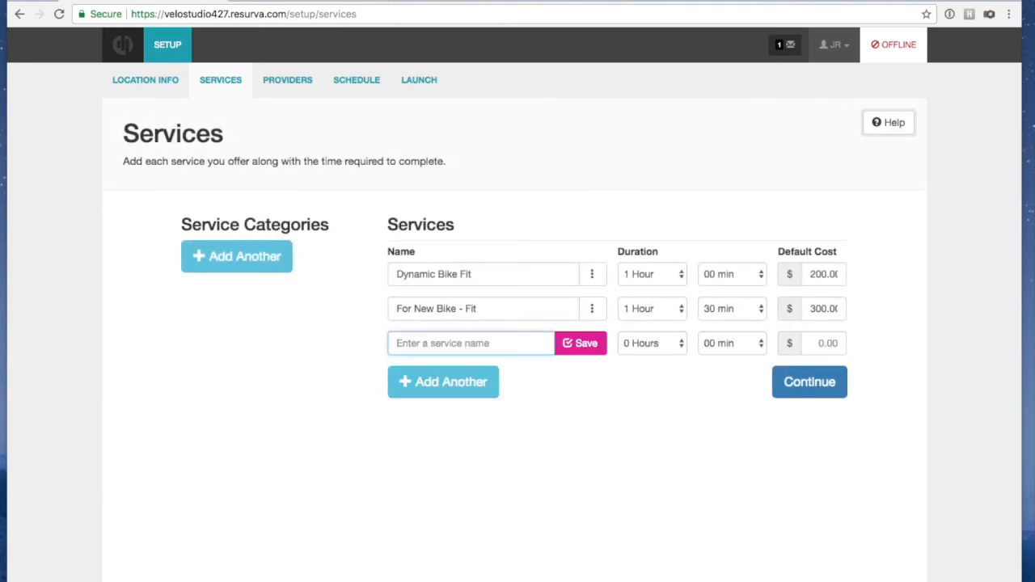
pyautogui.click(397, 343)
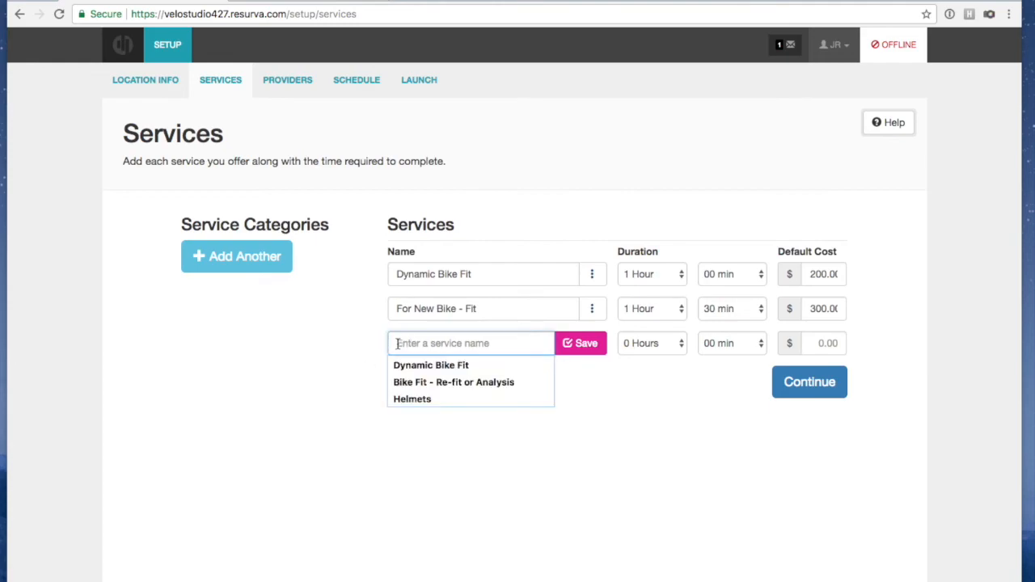
pyautogui.write('Fol')
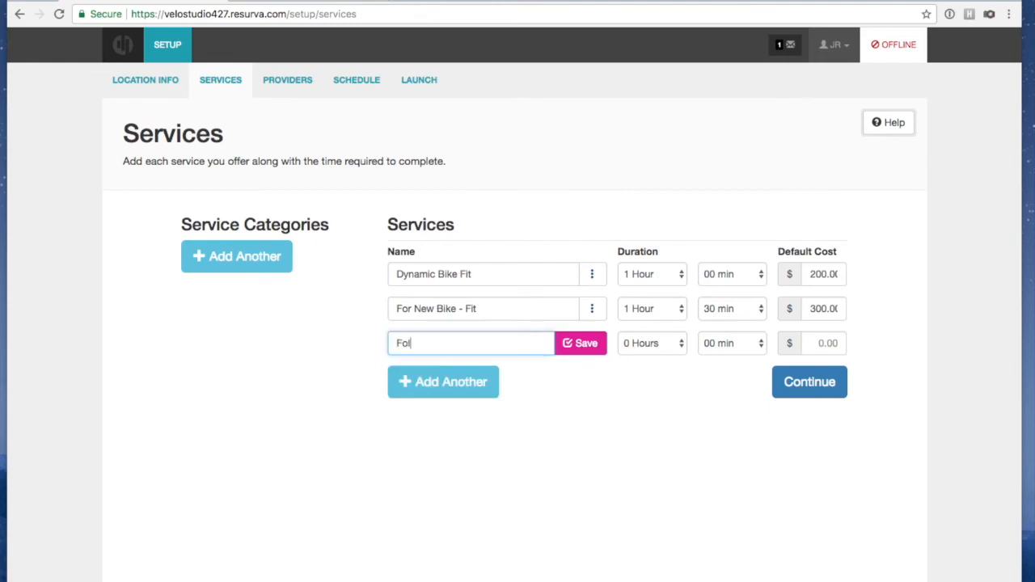
pyautogui.write('low Up & Consulting S')
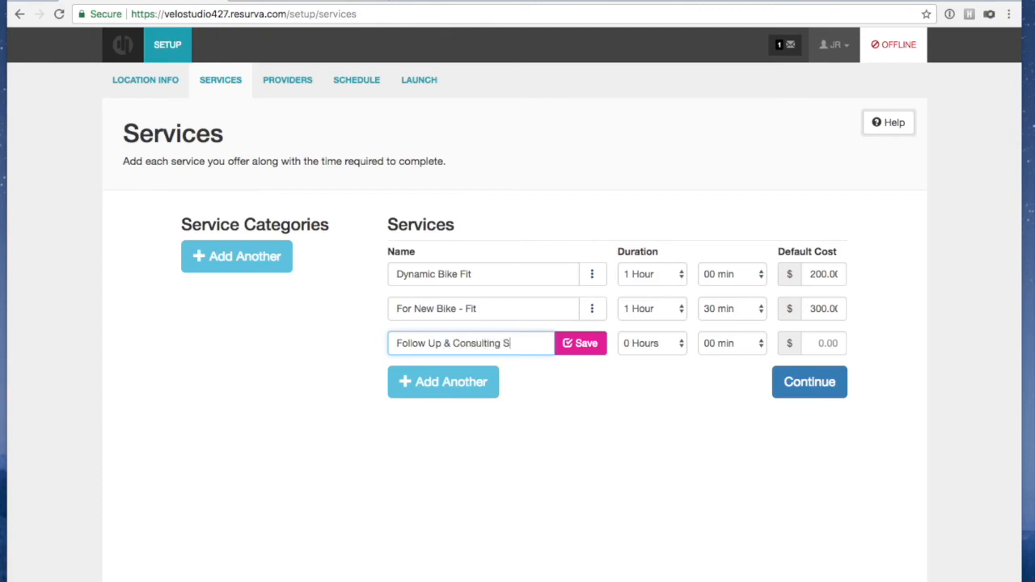
pyautogui.press('BackSpace')
pyautogui.click(650, 344)
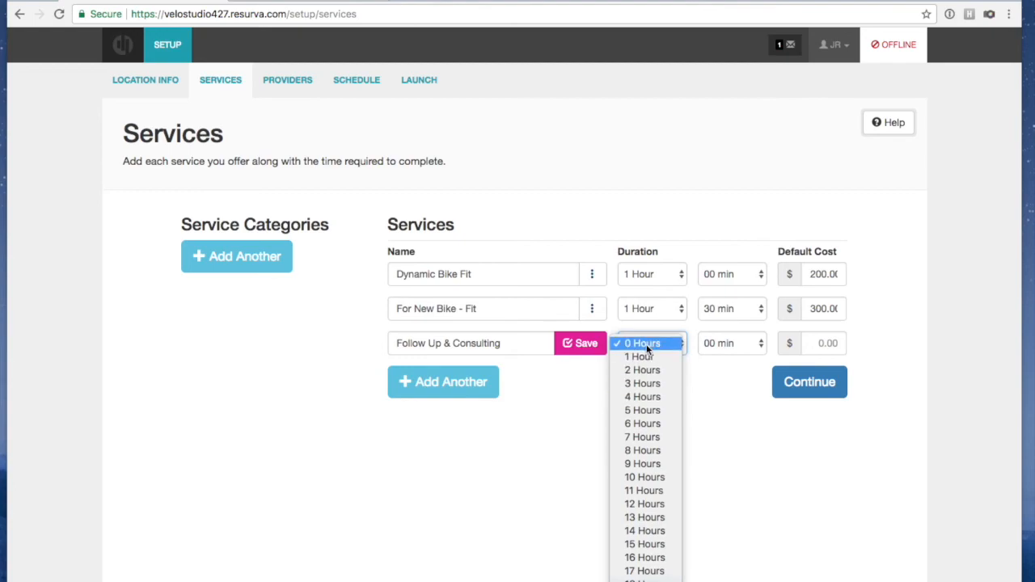
pyautogui.click(732, 356)
pyautogui.click(732, 344)
pyautogui.click(731, 384)
pyautogui.click(830, 344)
pyautogui.write('150.00')
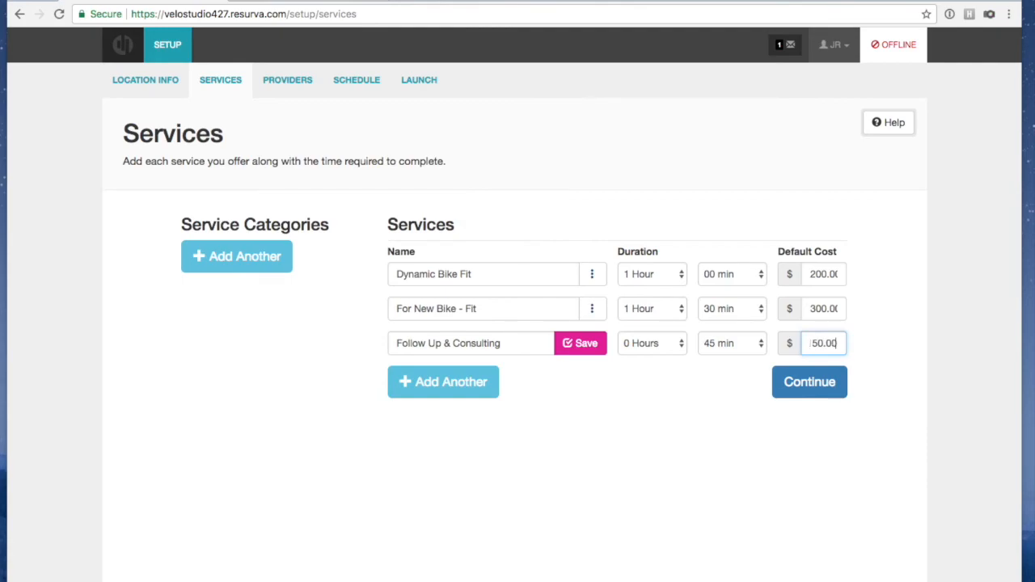
pyautogui.click(580, 346)
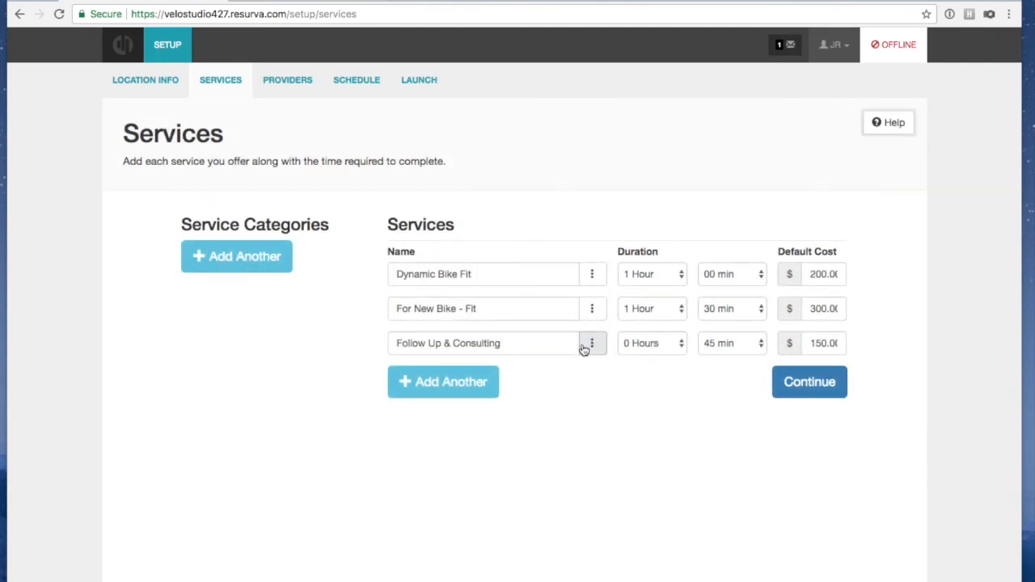
# Create and save a service category named 'Bike Fitting Services'
pyautogui.click(253, 261)
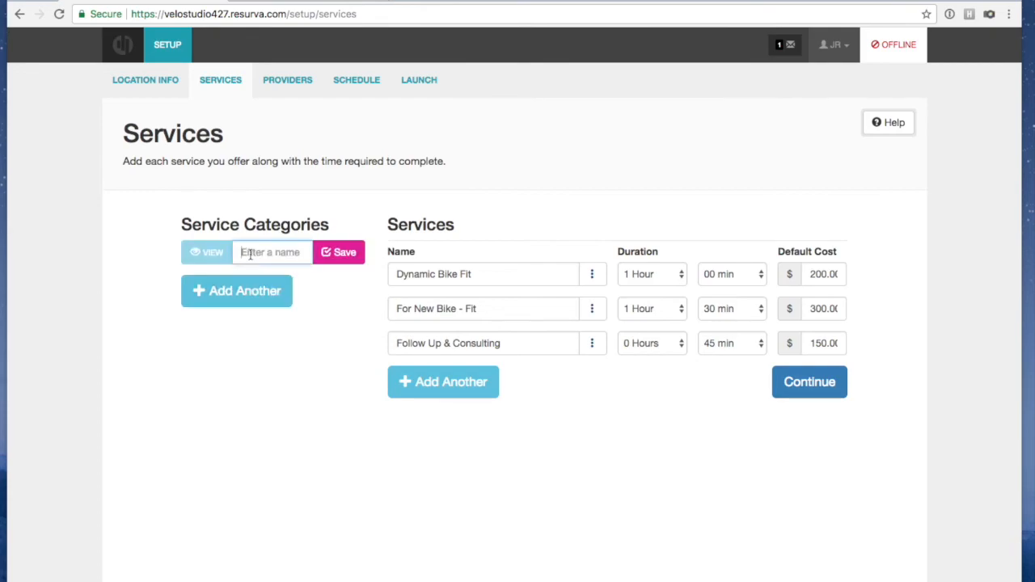
pyautogui.write('Bike Fittin')
pyautogui.write('g Se')
pyautogui.write('rvices')
pyautogui.click(340, 253)
pyautogui.click(320, 411)
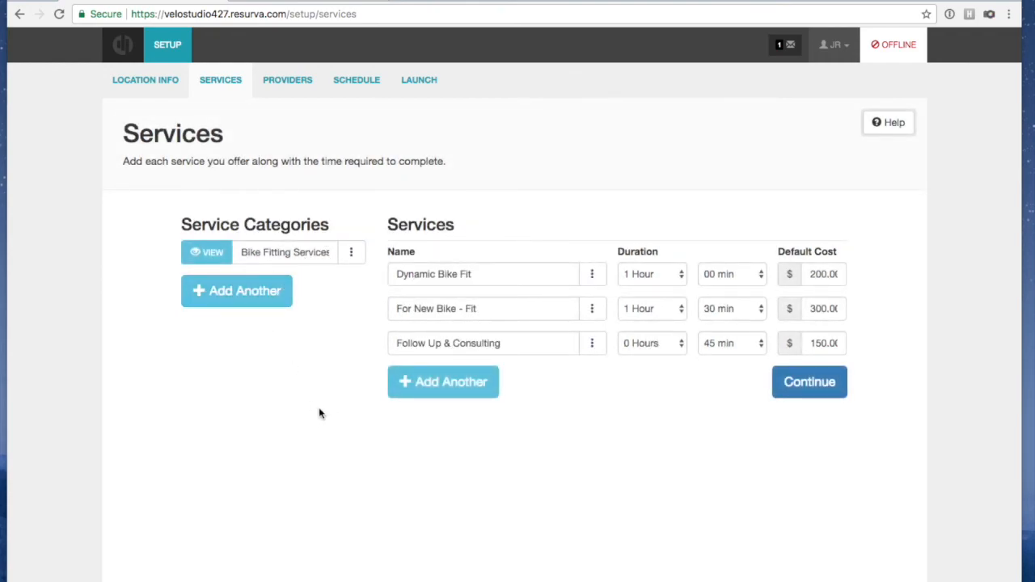
pyautogui.click(421, 378)
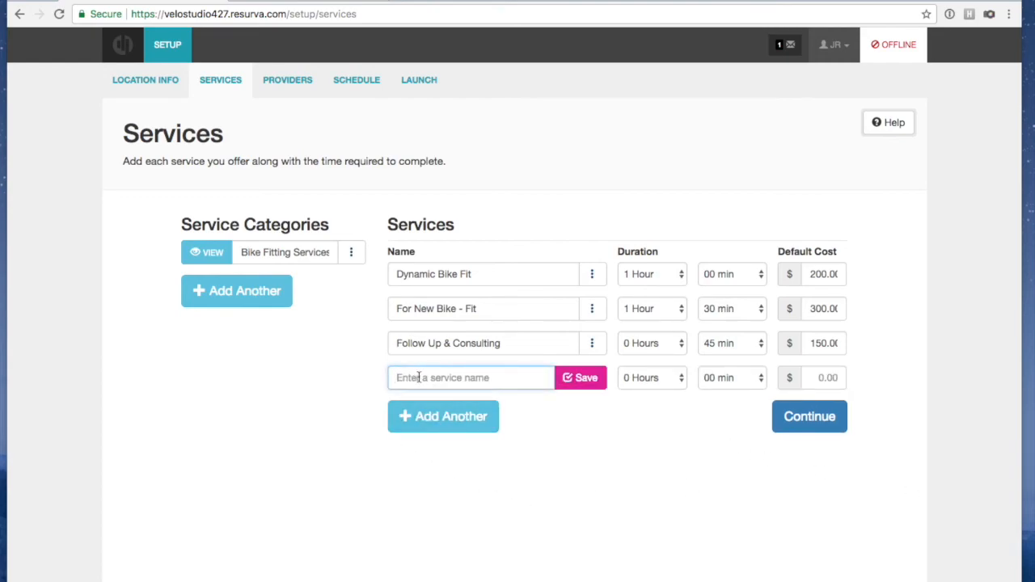
# Add and save a second service category named Equipment
pyautogui.click(209, 292)
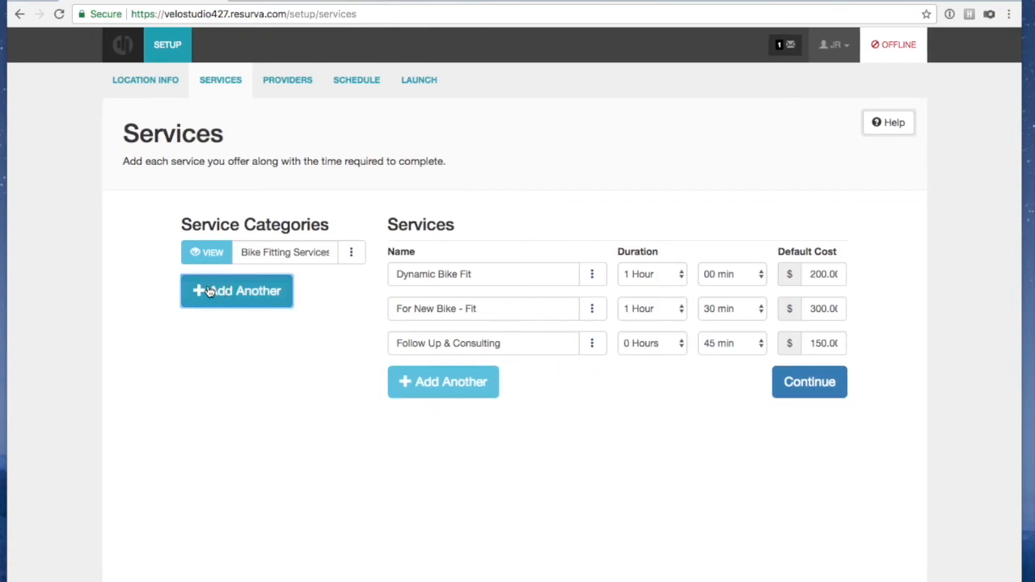
pyautogui.write('Equipement')
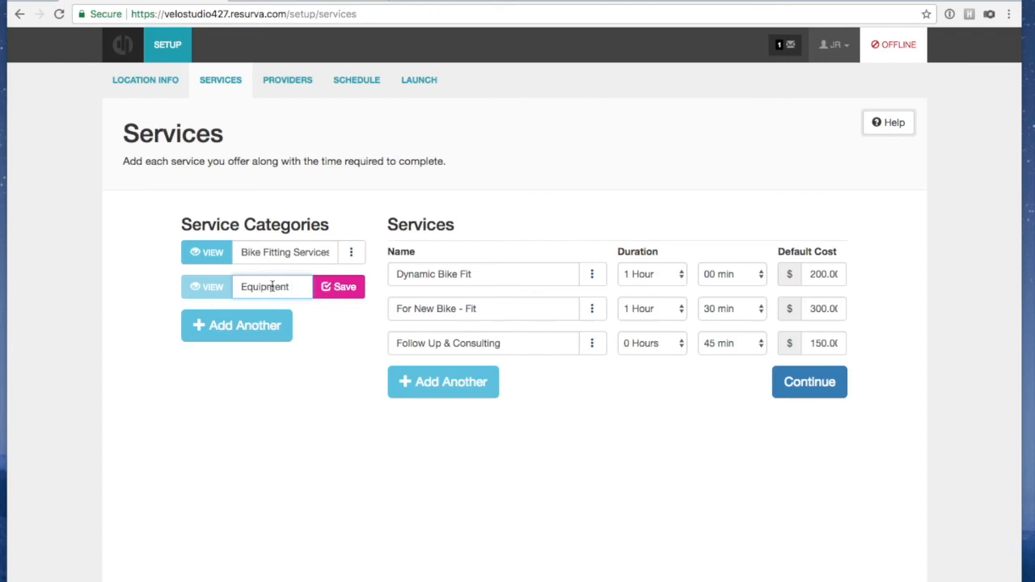
pyautogui.click(332, 288)
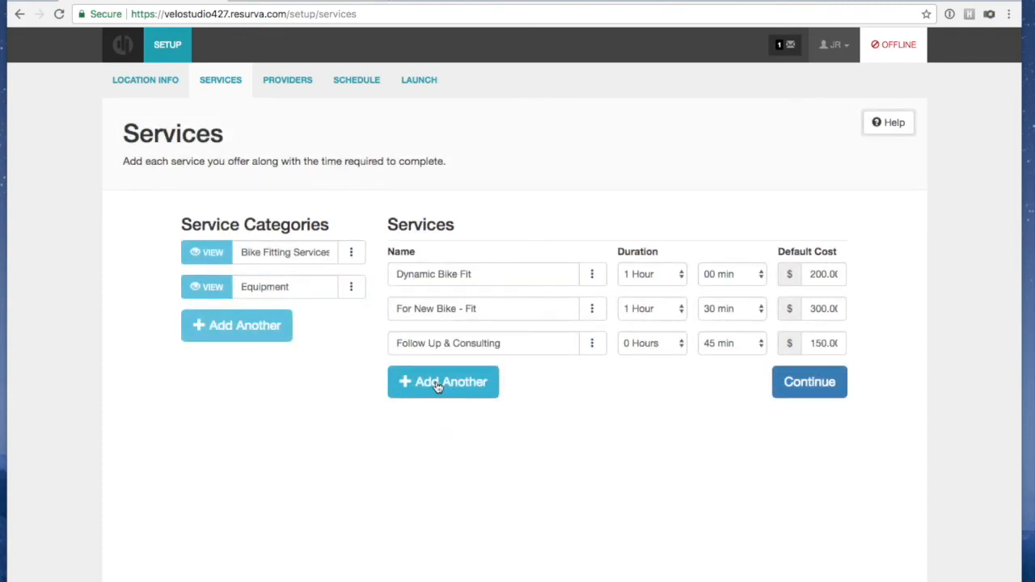
# Add a Wheels service lasting 30 min with a $75 default cost
pyautogui.click(437, 385)
pyautogui.click(433, 376)
pyautogui.write('Wheels')
pyautogui.click(573, 386)
pyautogui.click(718, 380)
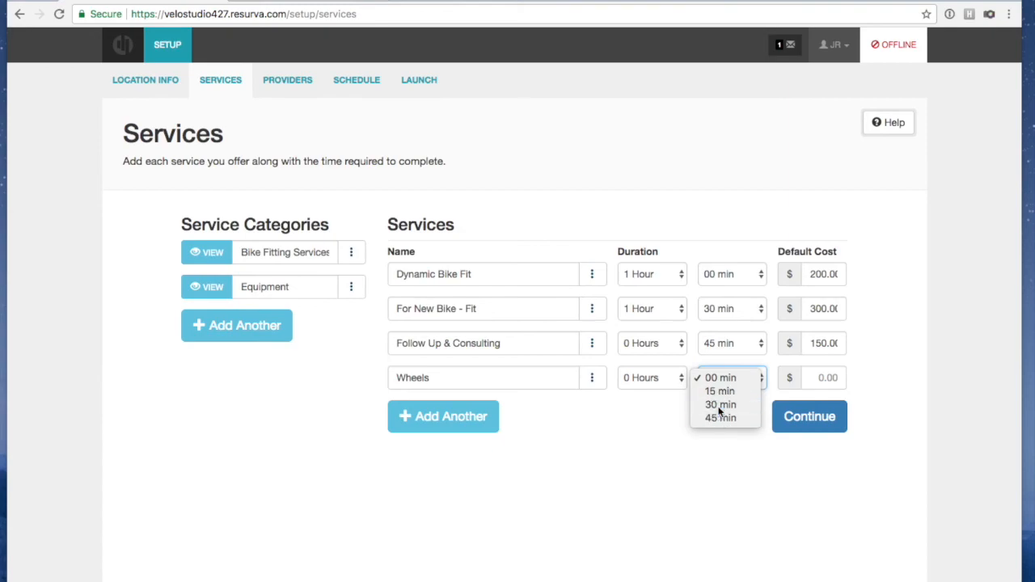
pyautogui.click(719, 405)
pyautogui.press('Tab')
pyautogui.write('75.0')
pyautogui.click(765, 450)
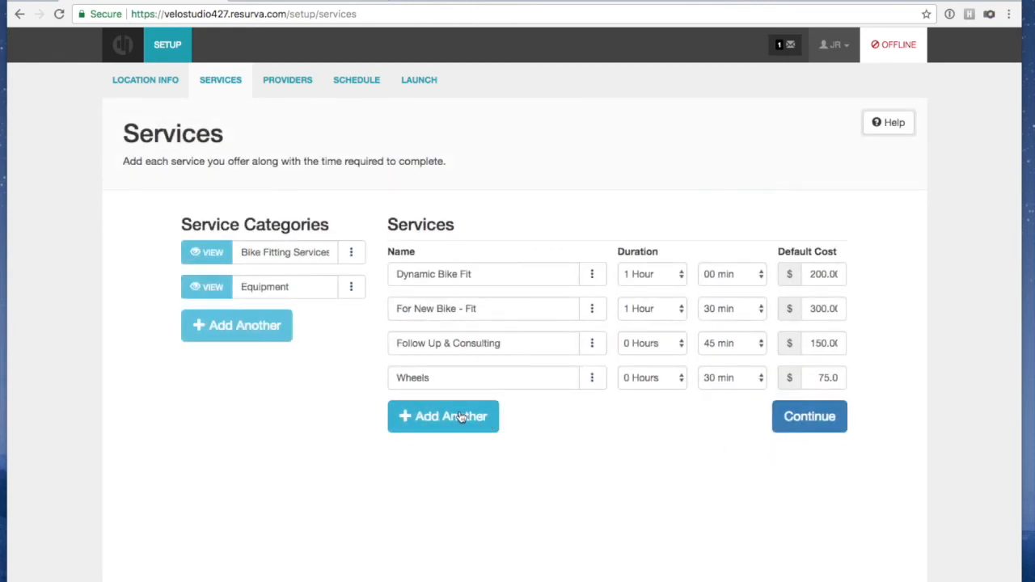
# Add and save a Saddles service lasting 1 hour at $75.00
pyautogui.click(460, 417)
pyautogui.write('Saddles')
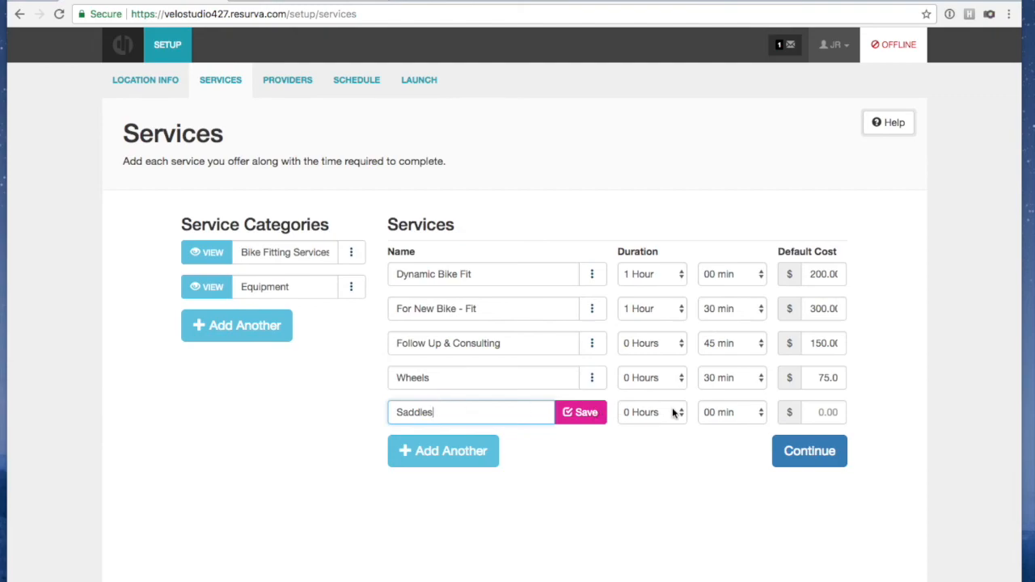
pyautogui.click(733, 411)
pyautogui.click(672, 450)
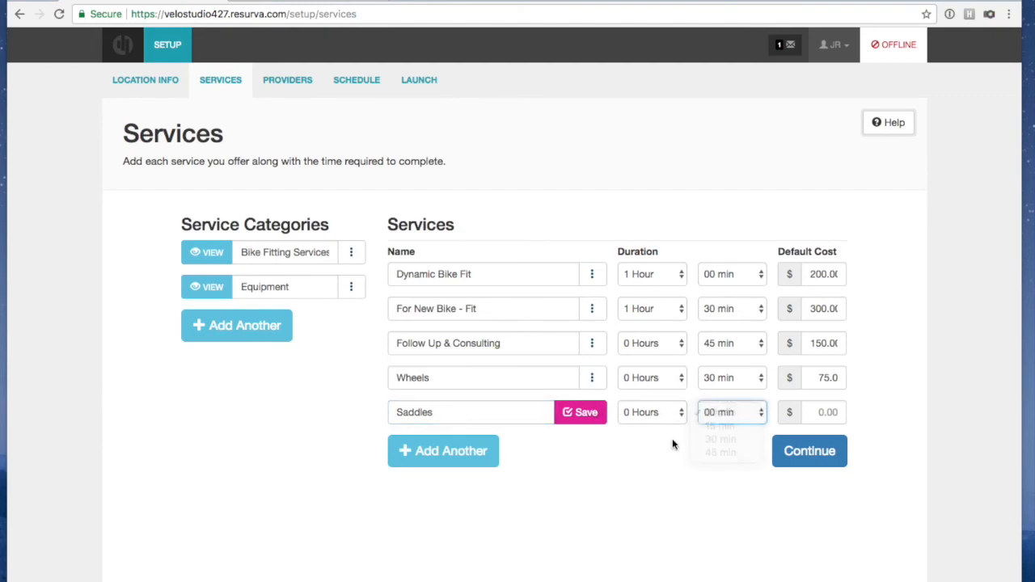
pyautogui.click(673, 413)
pyautogui.click(669, 423)
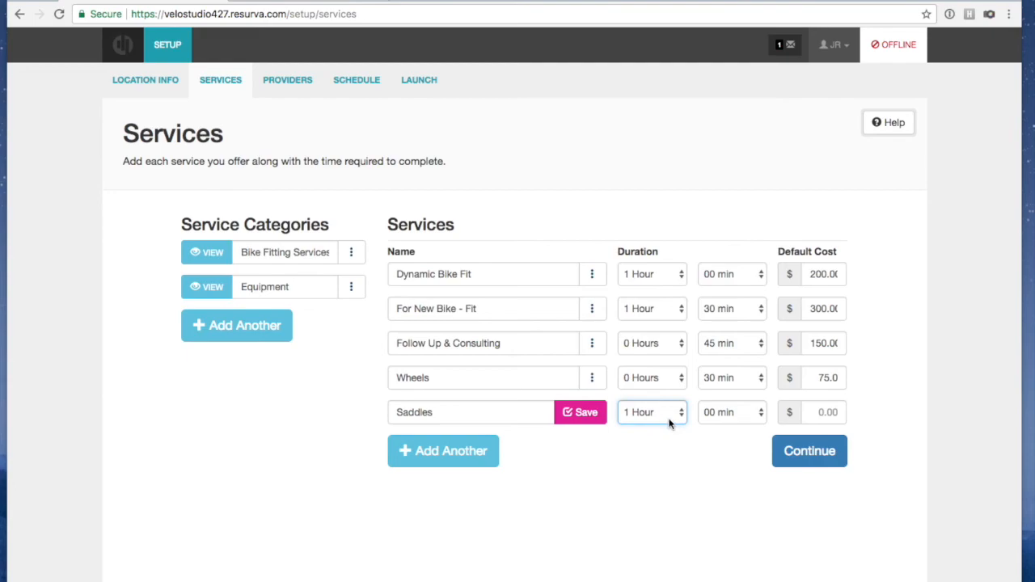
pyautogui.click(822, 409)
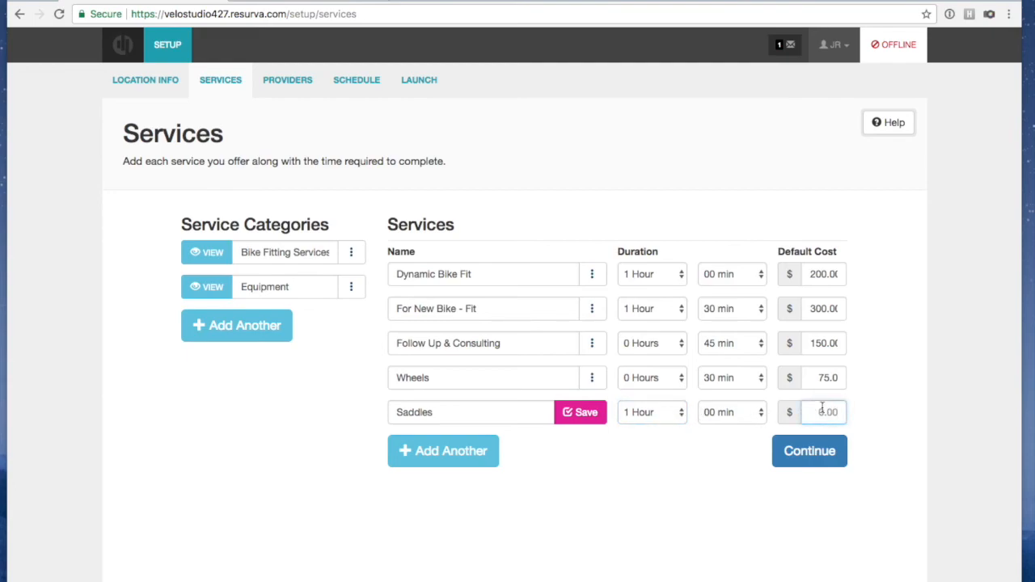
pyautogui.write('75.00')
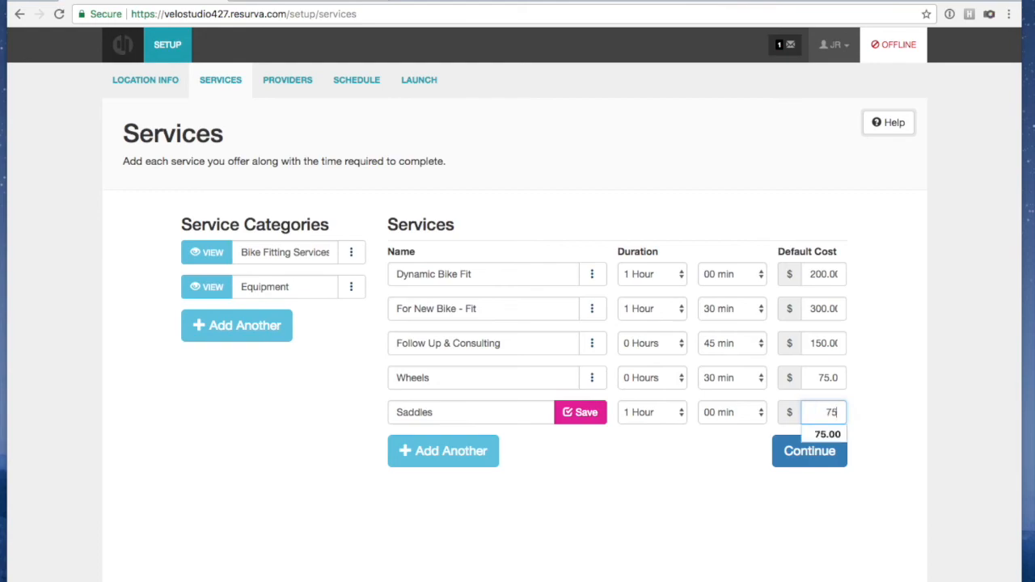
pyautogui.click(796, 510)
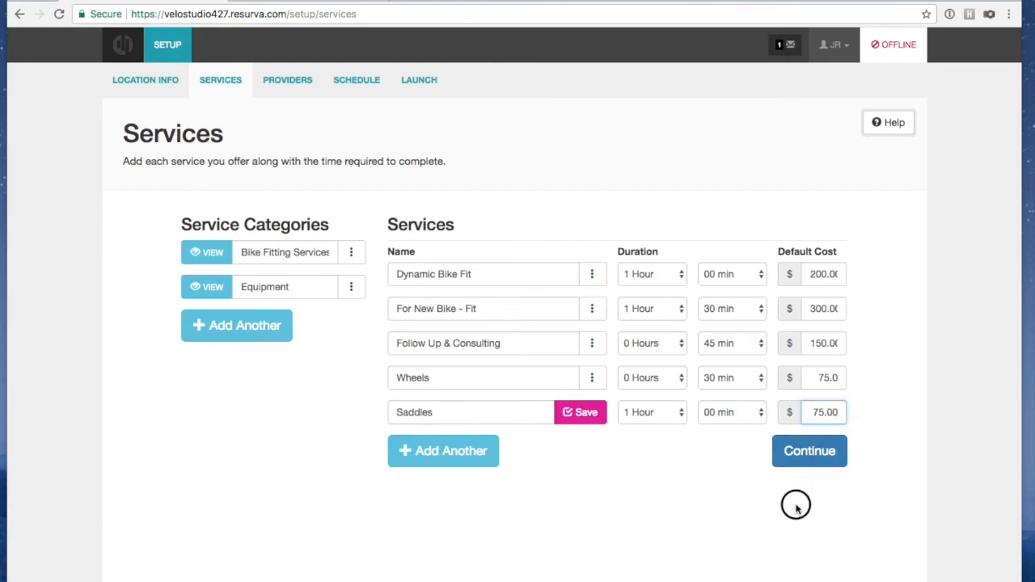
pyautogui.click(596, 416)
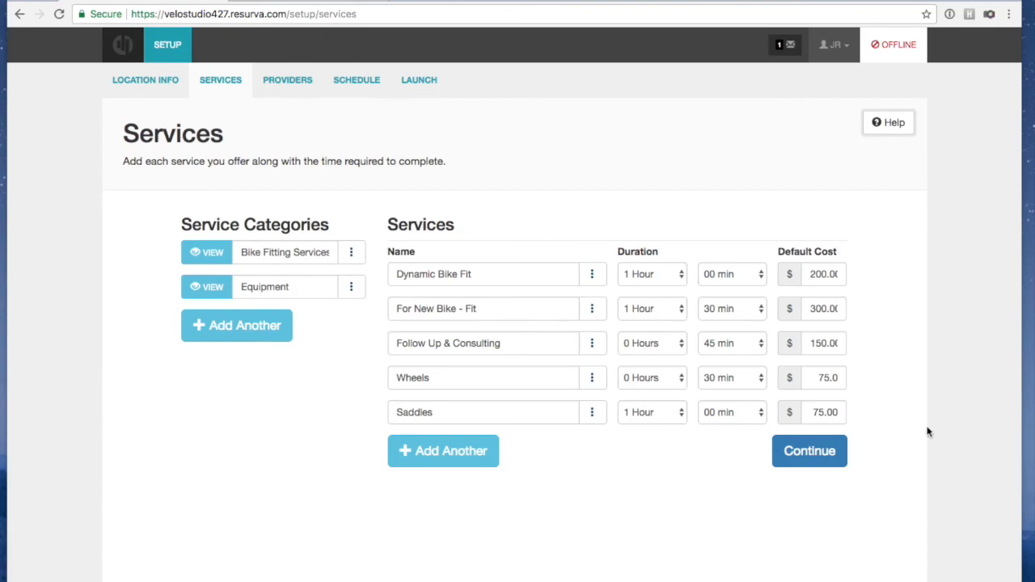
# Add and save a service named 'Cock Pit (Bars, Stems, Shifters)'
pyautogui.click(461, 449)
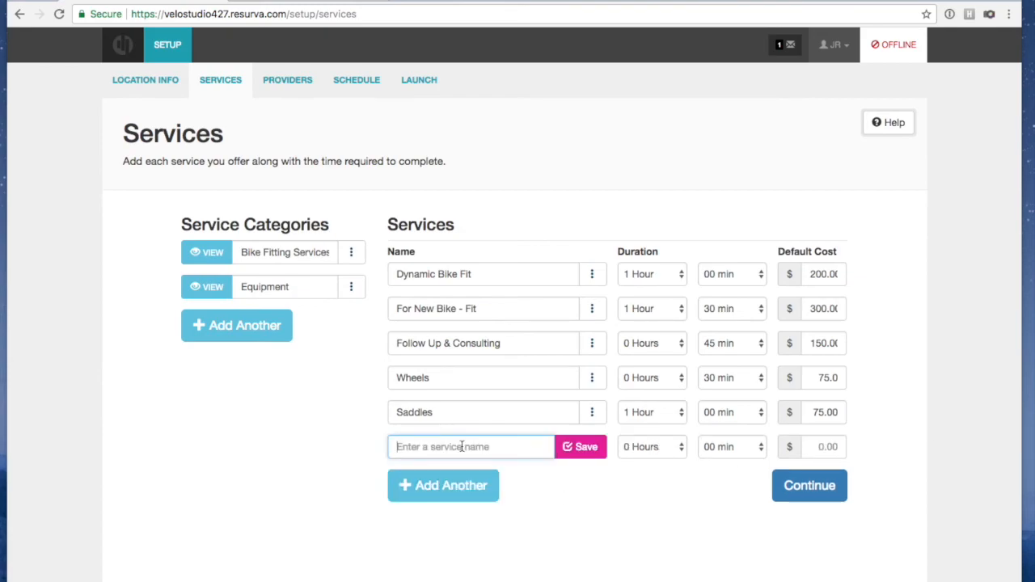
pyautogui.write('Cocl')
pyautogui.press('BackSpace')
pyautogui.write('k Pit ')
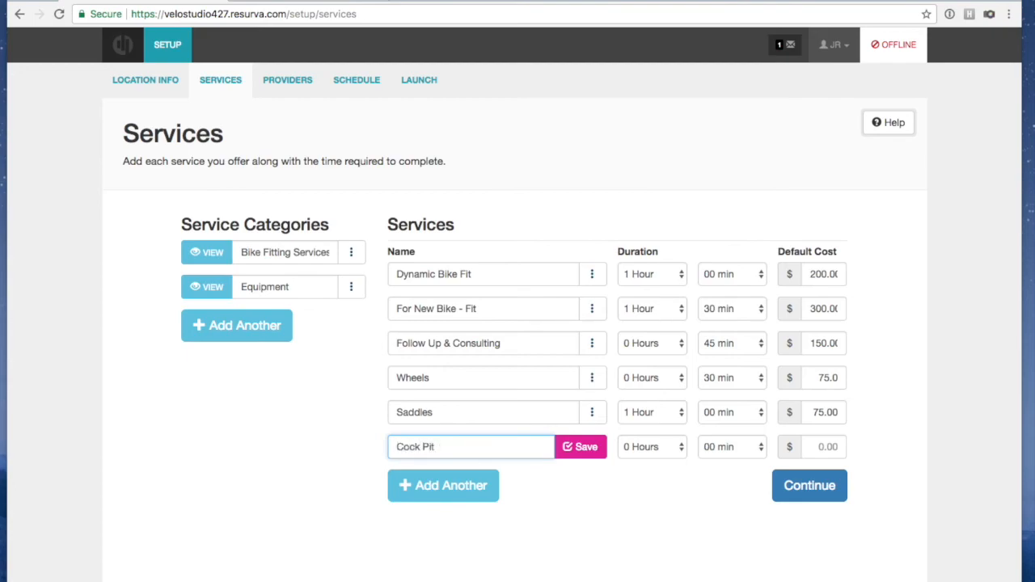
pyautogui.write('(Bars ')
pyautogui.write('Ste')
pyautogui.write('ms')
pyautogui.write(', Shi')
pyautogui.write('fters')
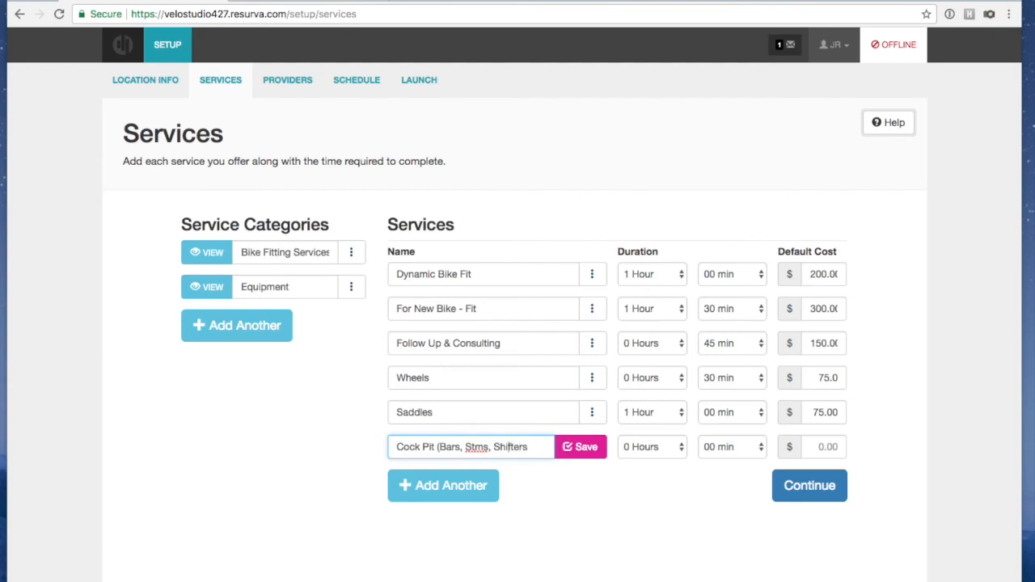
pyautogui.click(477, 446)
pyautogui.write('e')
pyautogui.press('BackSpace')
pyautogui.click(473, 446)
pyautogui.write('e')
pyautogui.click(542, 447)
pyautogui.write(')')
pyautogui.click(587, 448)
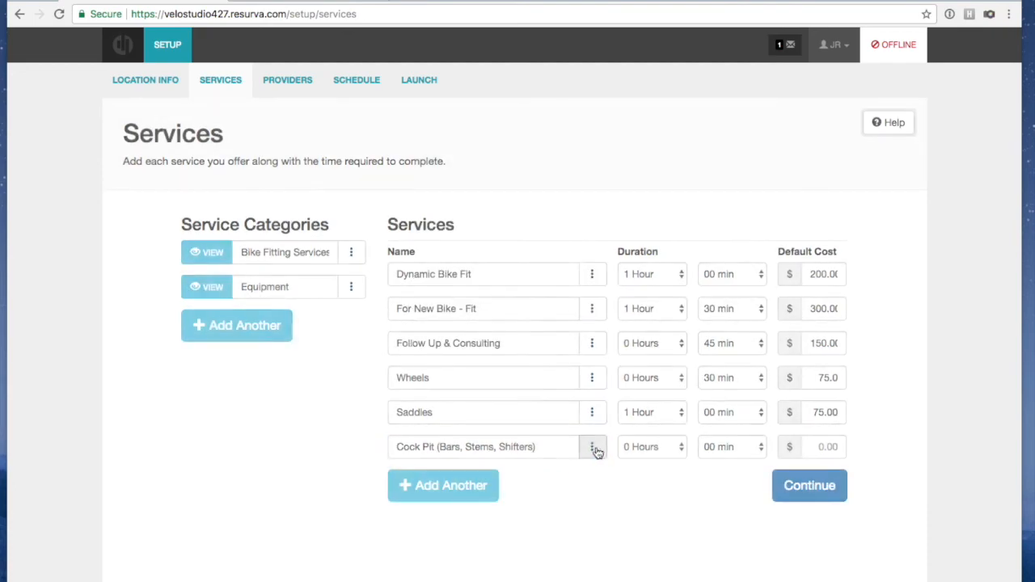
# Give the Cock Pit service a 1 hour duration and $75.00 cost
pyautogui.click(650, 447)
pyautogui.click(641, 462)
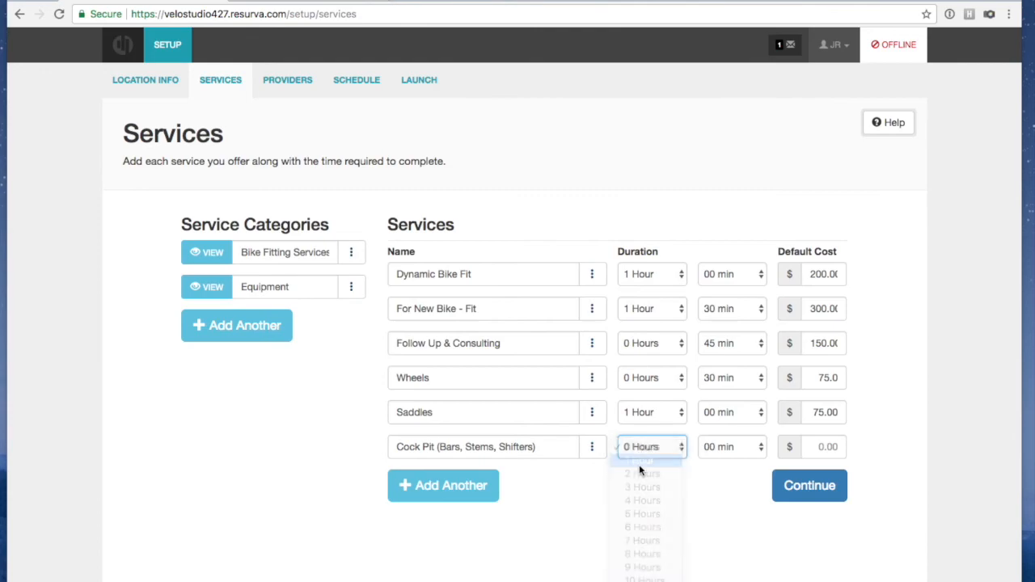
pyautogui.click(835, 450)
pyautogui.write('75.')
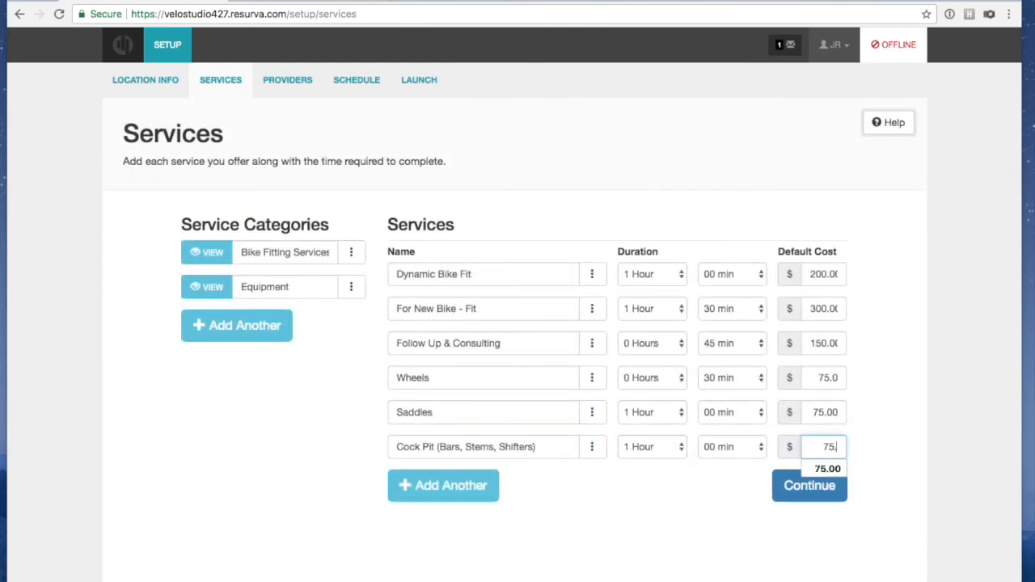
pyautogui.click(833, 469)
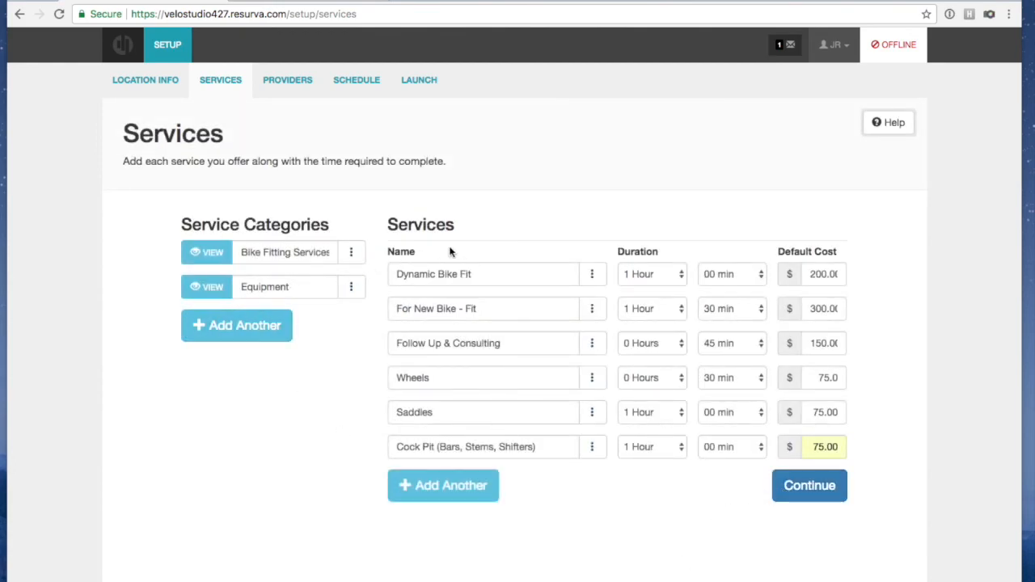
# Assign Dynamic Bike Fit, For New Bike - Fit and Follow Up & Consulting to Bike Fitting Services
pyautogui.click(217, 259)
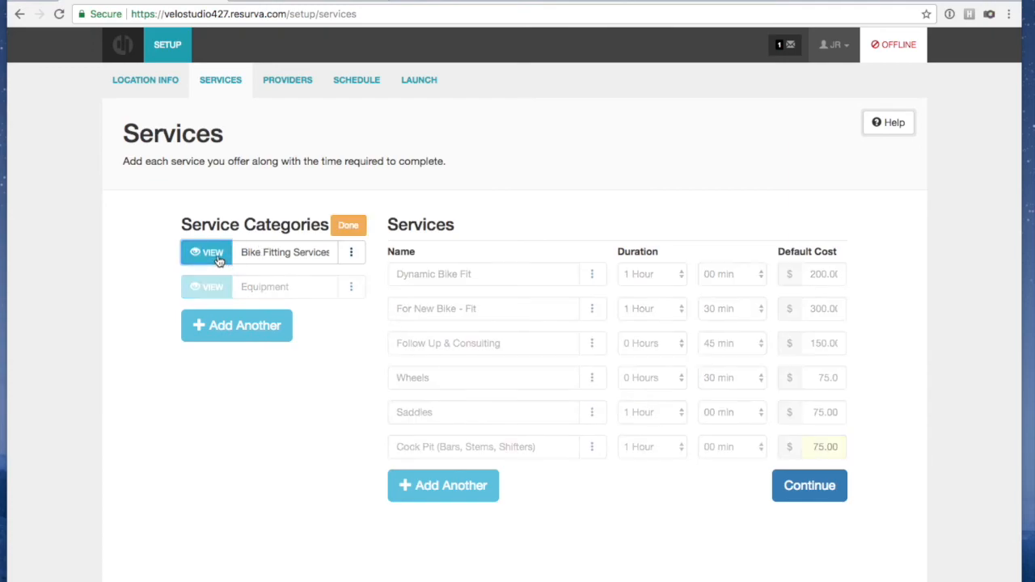
pyautogui.click(437, 277)
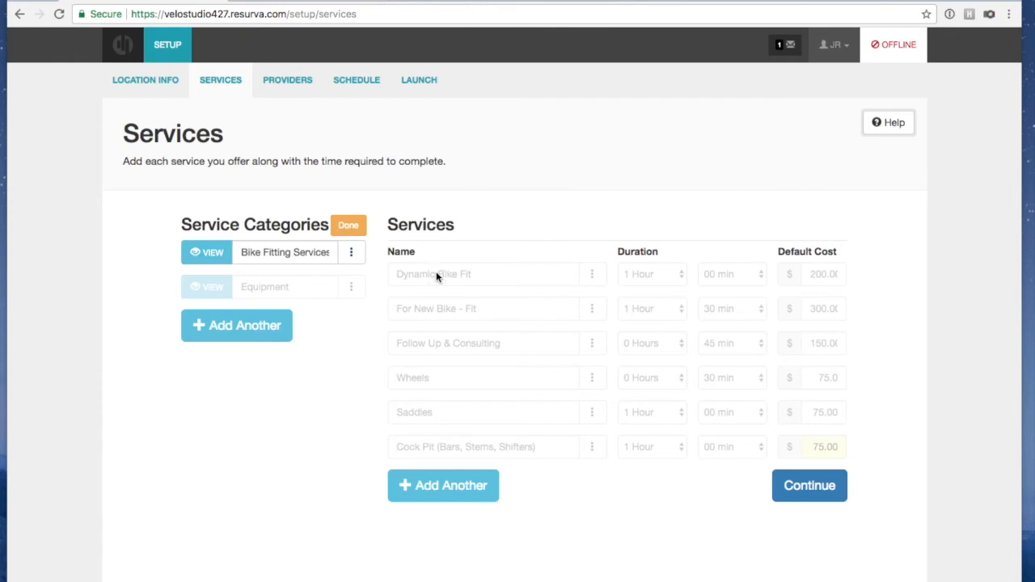
pyautogui.click(350, 252)
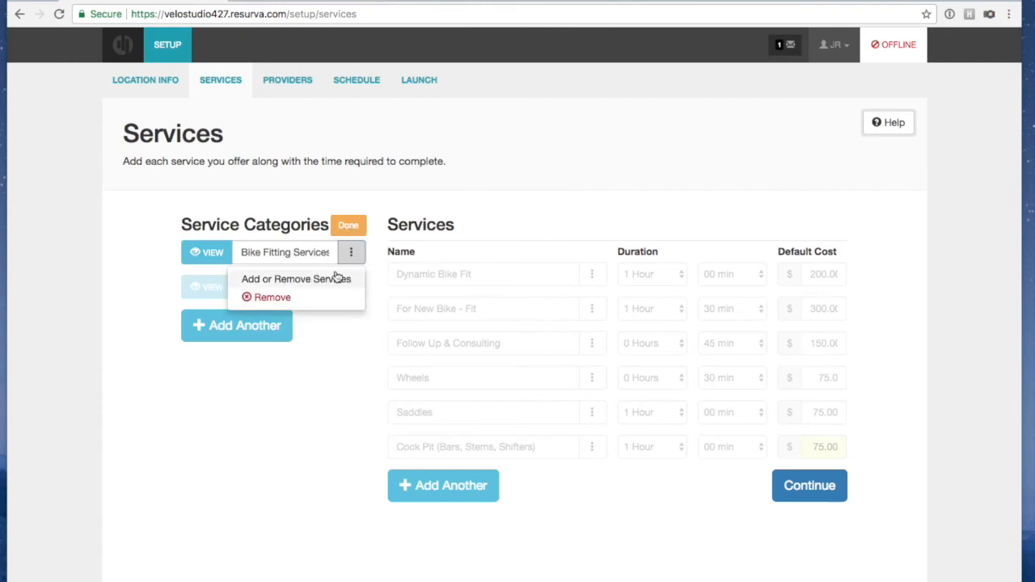
pyautogui.click(335, 277)
pyautogui.click(454, 282)
pyautogui.click(450, 313)
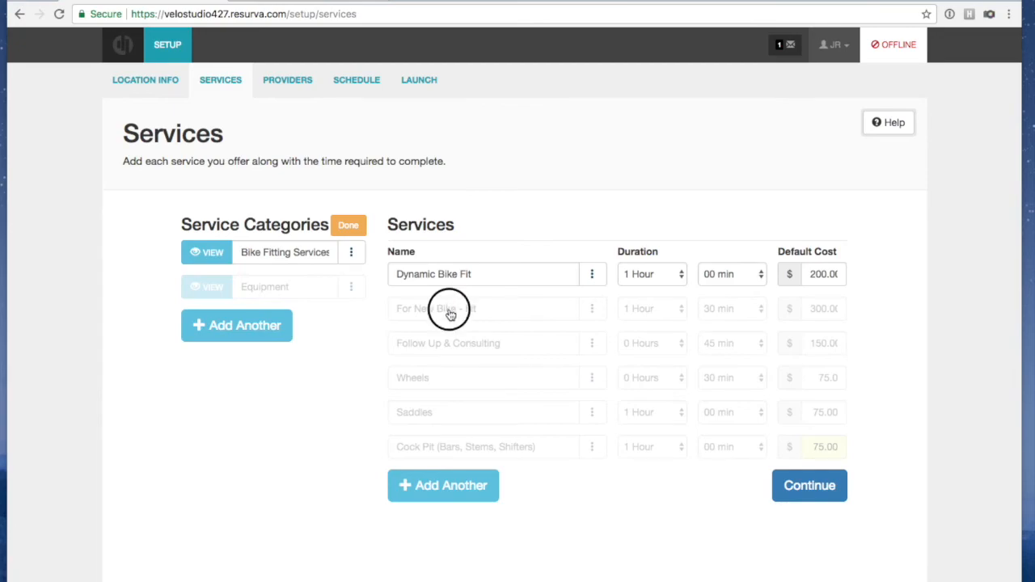
pyautogui.click(440, 347)
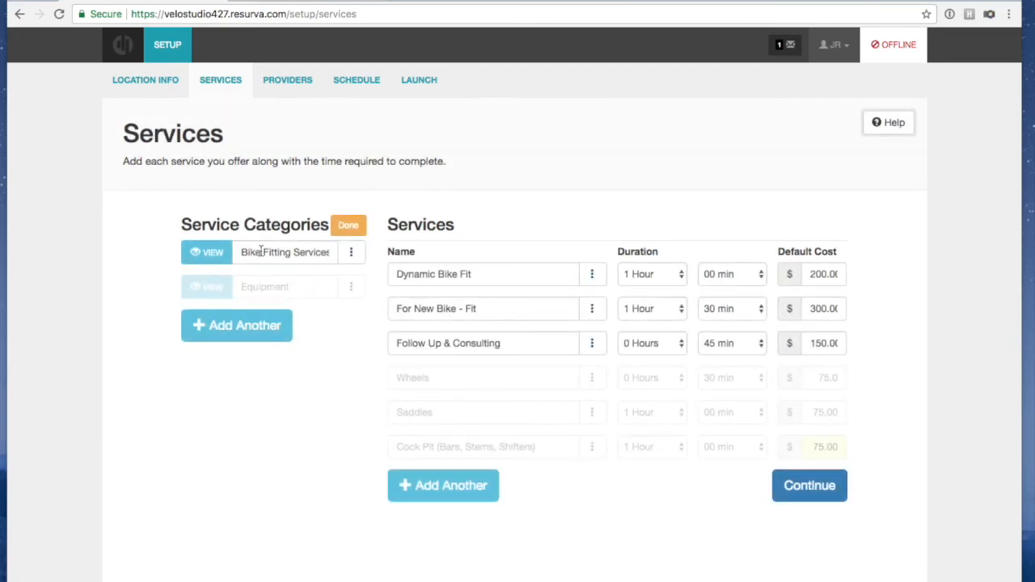
pyautogui.click(359, 233)
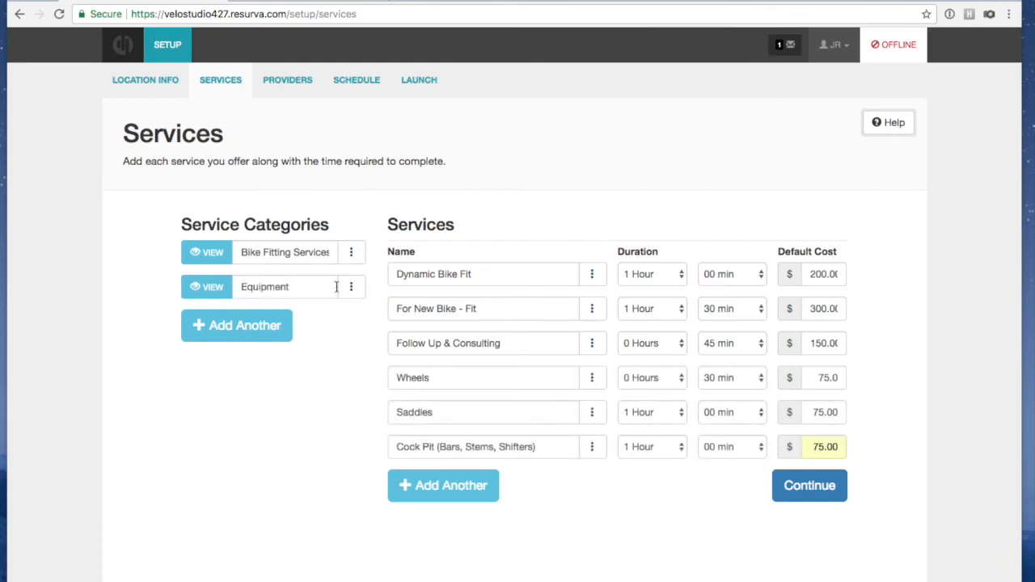
# Assign Wheels, Saddles and Cock Pit to the Equipment category
pyautogui.click(351, 288)
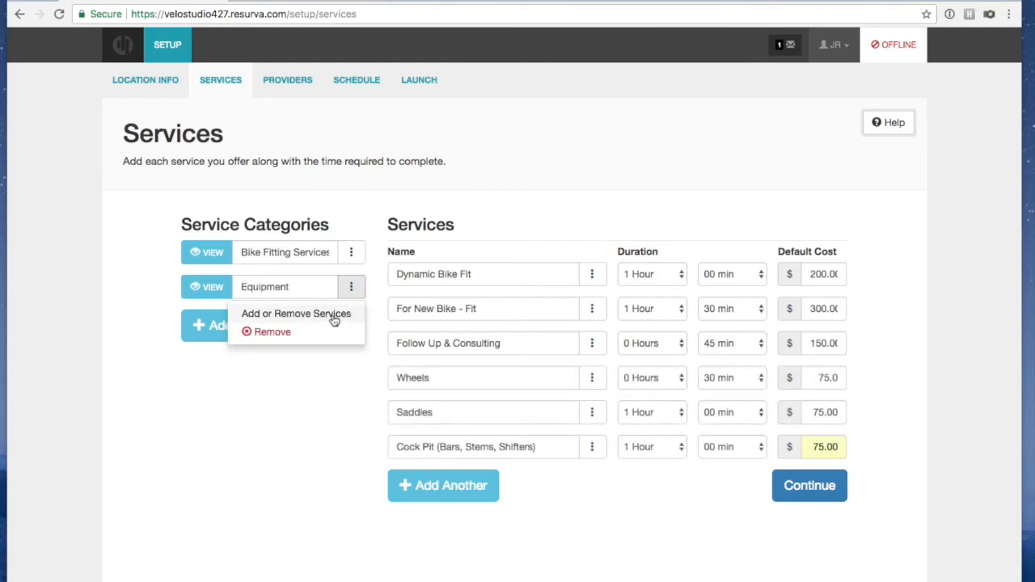
pyautogui.click(334, 316)
pyautogui.click(439, 377)
pyautogui.click(436, 422)
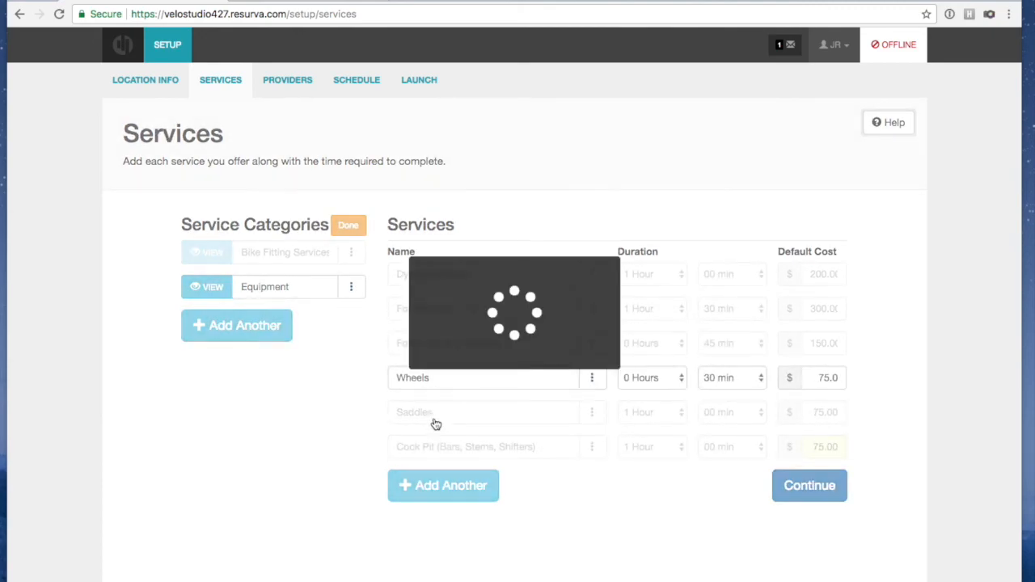
pyautogui.click(439, 446)
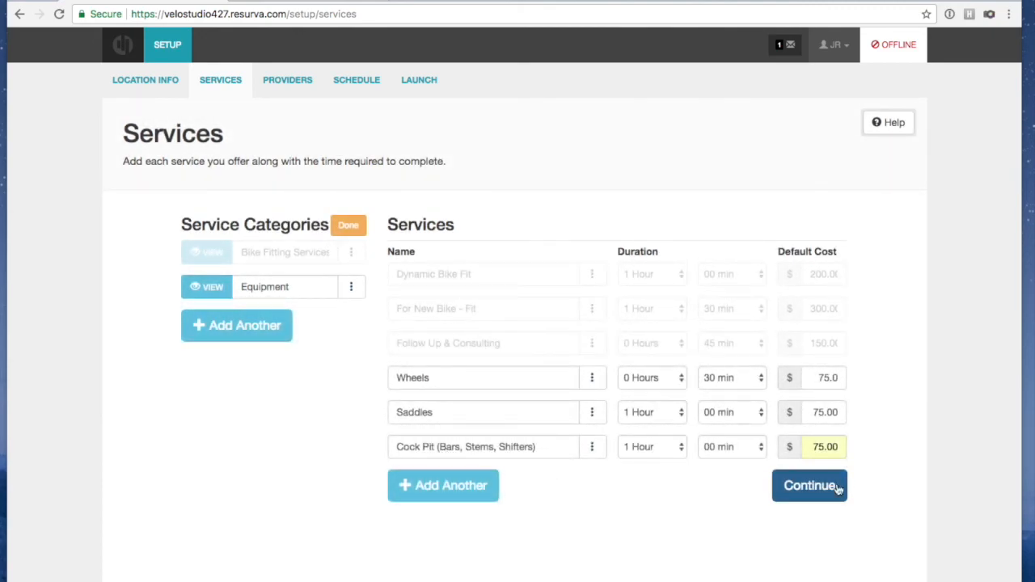
pyautogui.click(349, 225)
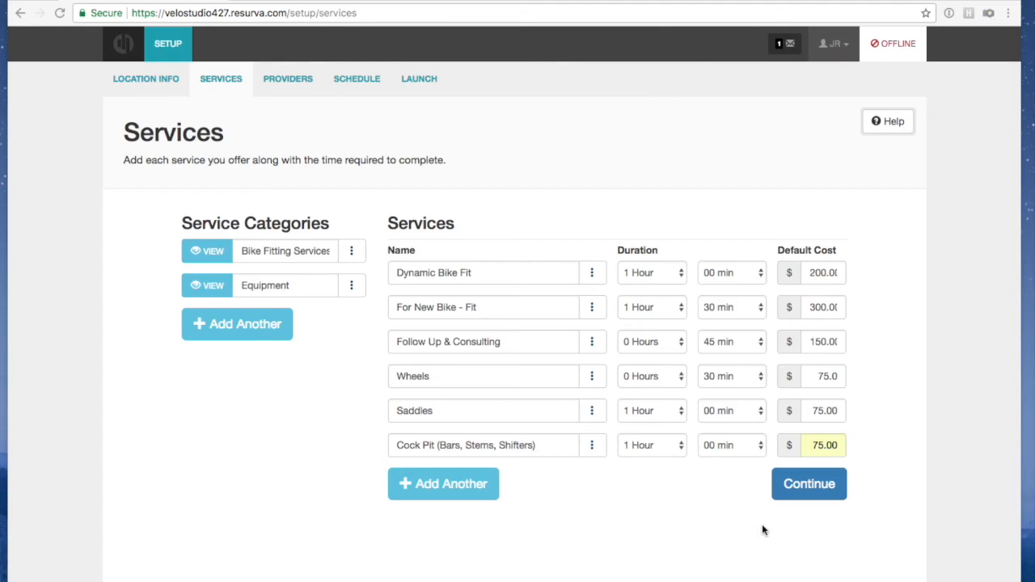
# On the Providers step, add and save a Bike Fit Expert provider, with the fitter's name, offering all services
pyautogui.click(802, 486)
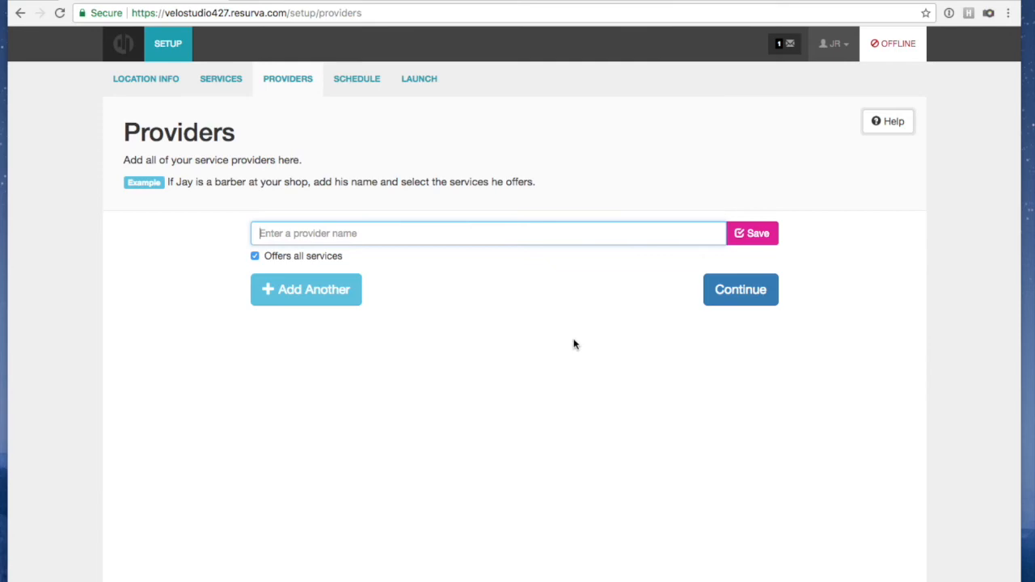
pyautogui.click(366, 234)
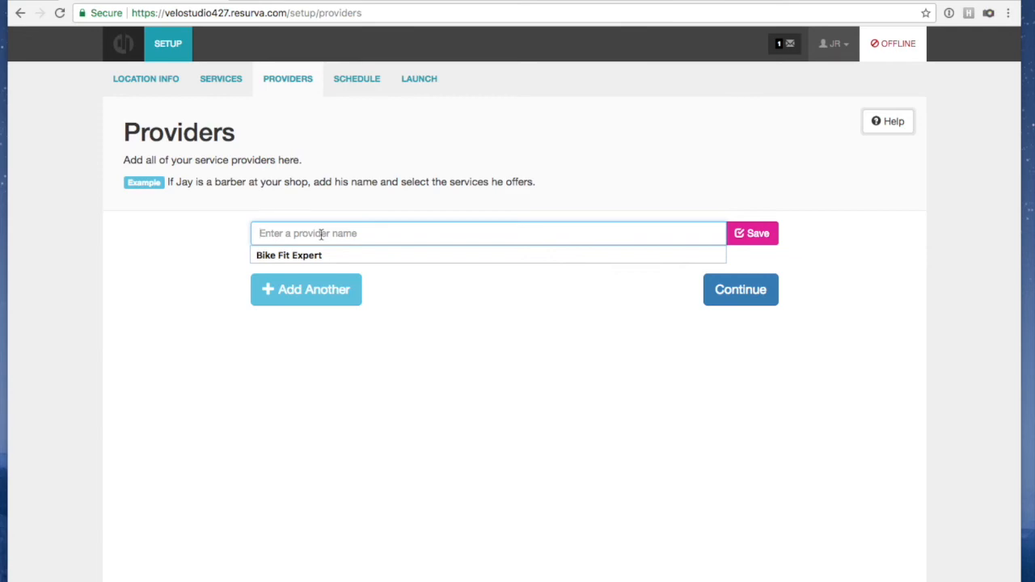
pyautogui.write('Bike')
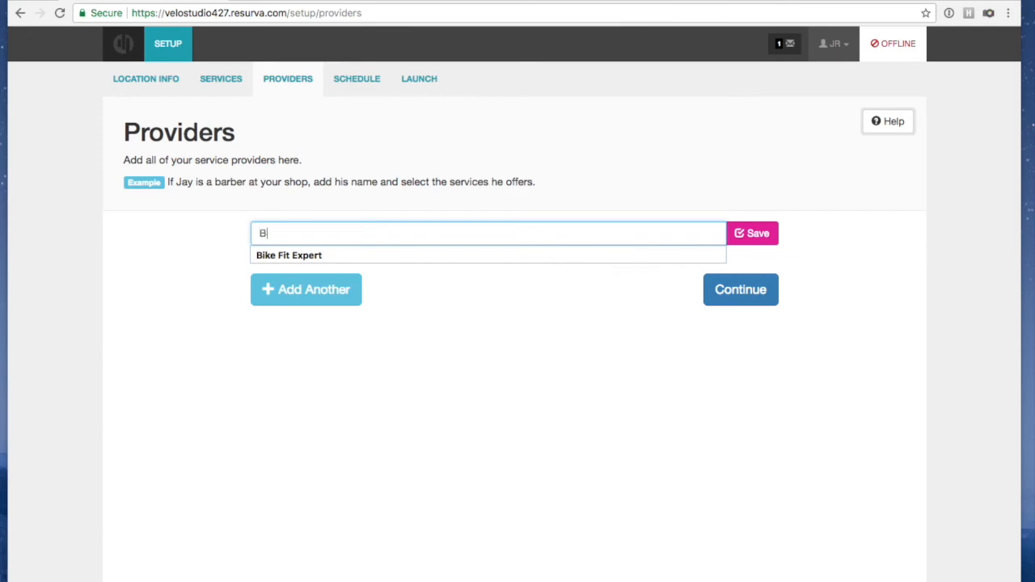
pyautogui.click(309, 253)
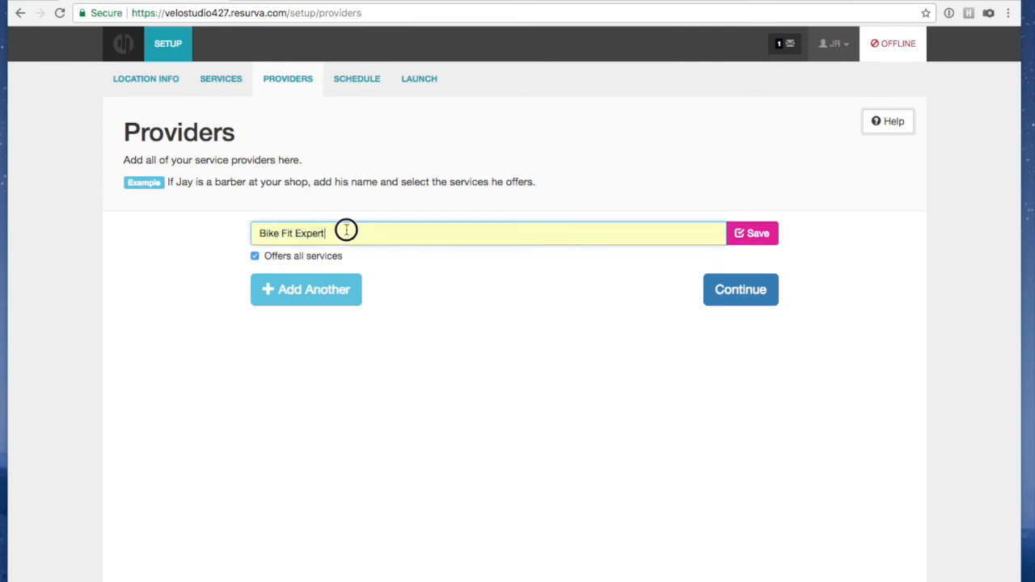
pyautogui.write('- John')
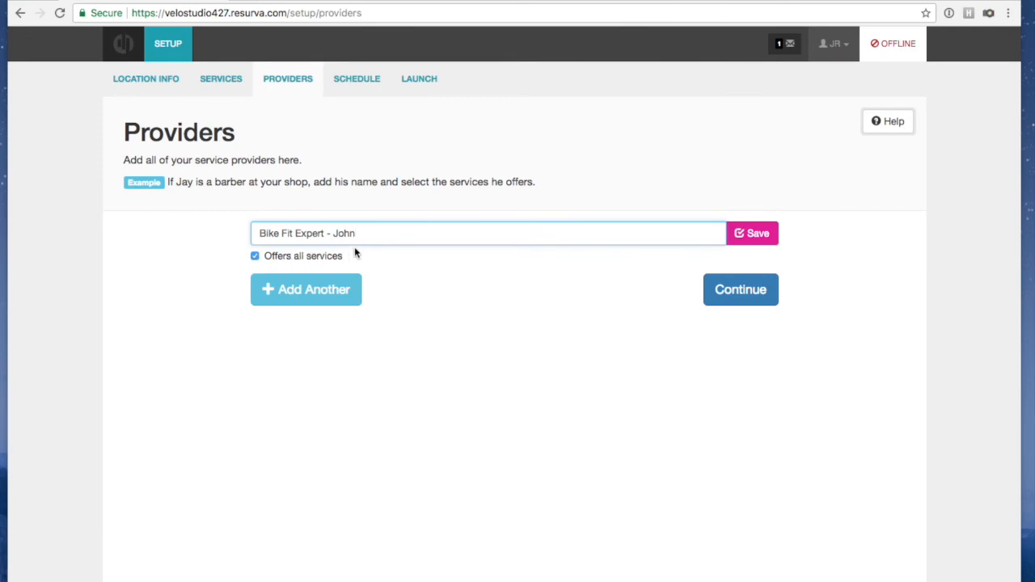
pyautogui.click(254, 257)
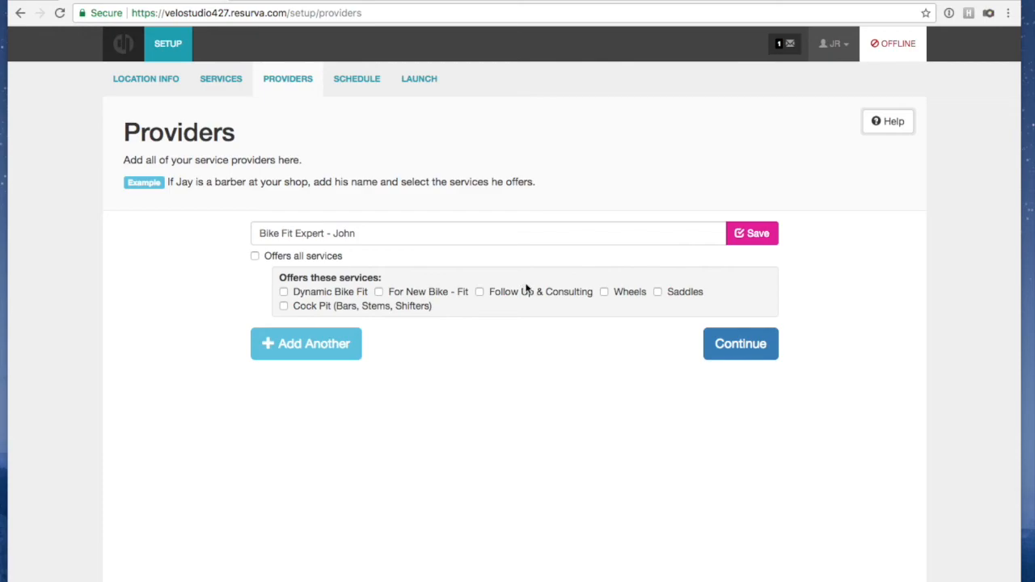
pyautogui.click(255, 256)
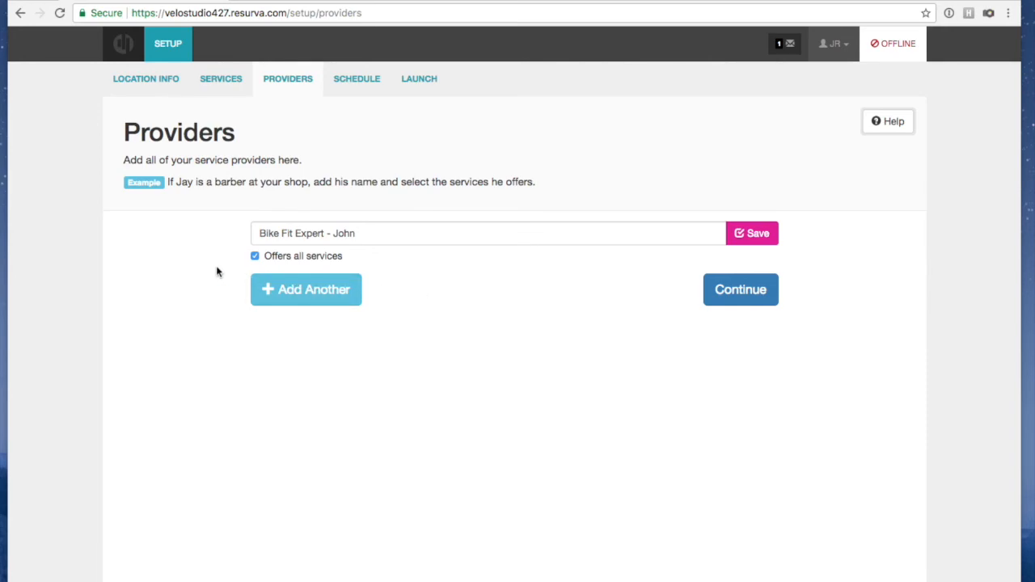
pyautogui.click(748, 232)
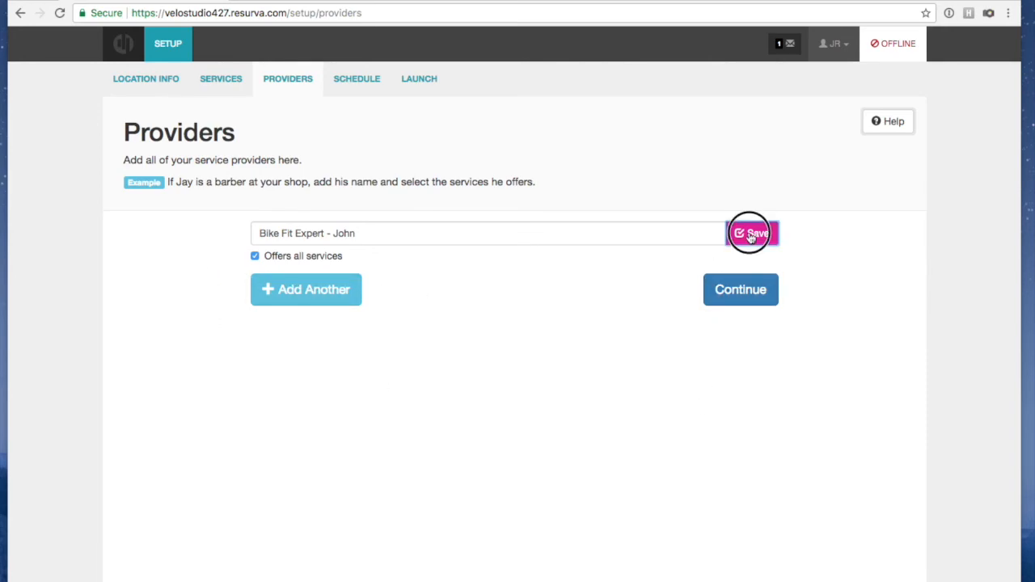
# Add and save an Equipment Optimization Expert provider, including the specialist's name
pyautogui.click(331, 295)
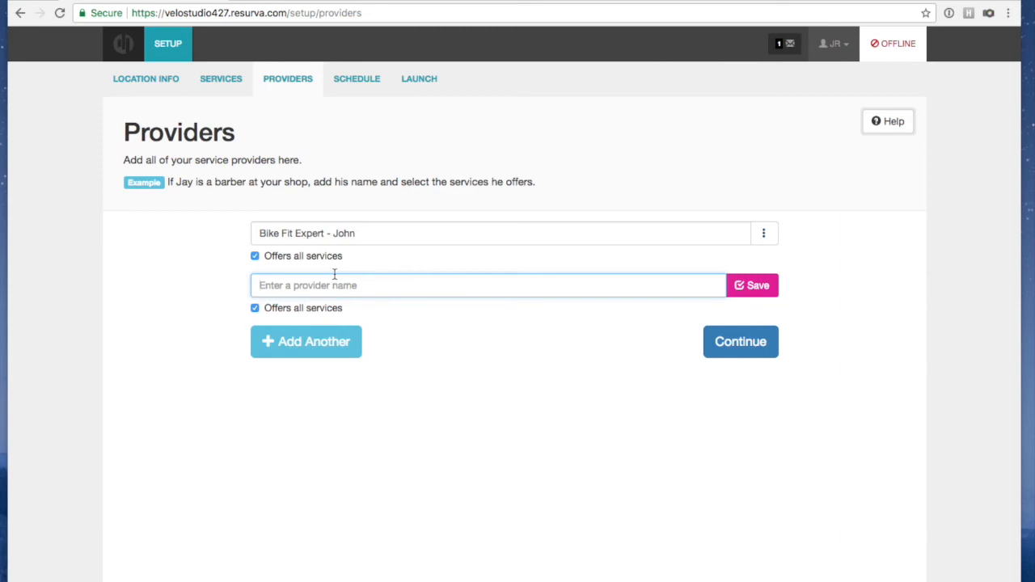
pyautogui.write('E')
pyautogui.press('BackSpace')
pyautogui.press('BackSpace')
pyautogui.write('ment Optimization Expert - Sam')
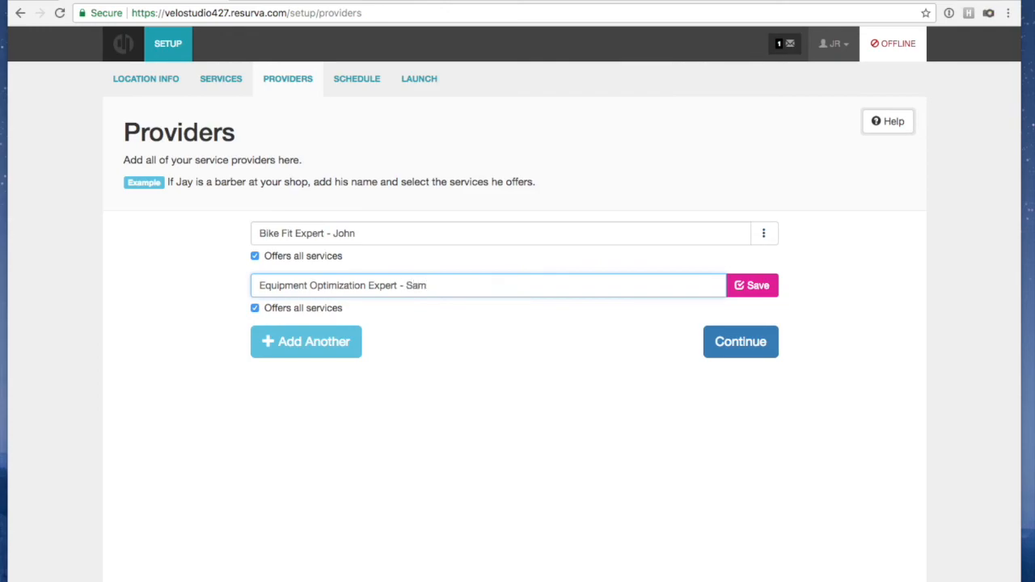
pyautogui.click(771, 289)
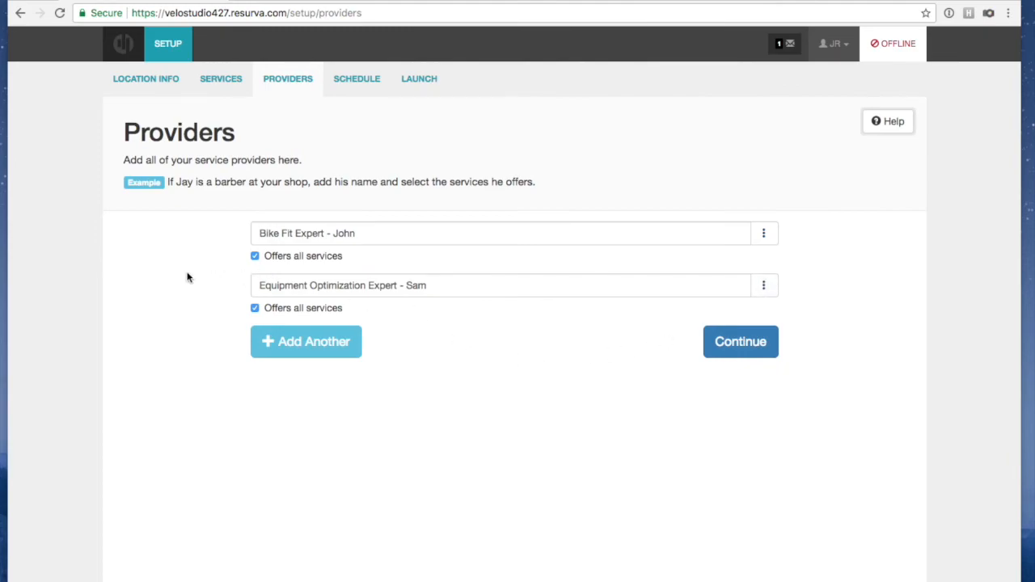
# Limit the bike fit expert to Dynamic Bike Fit, For New Bike - Fit and Follow Up & Consulting
pyautogui.click(254, 256)
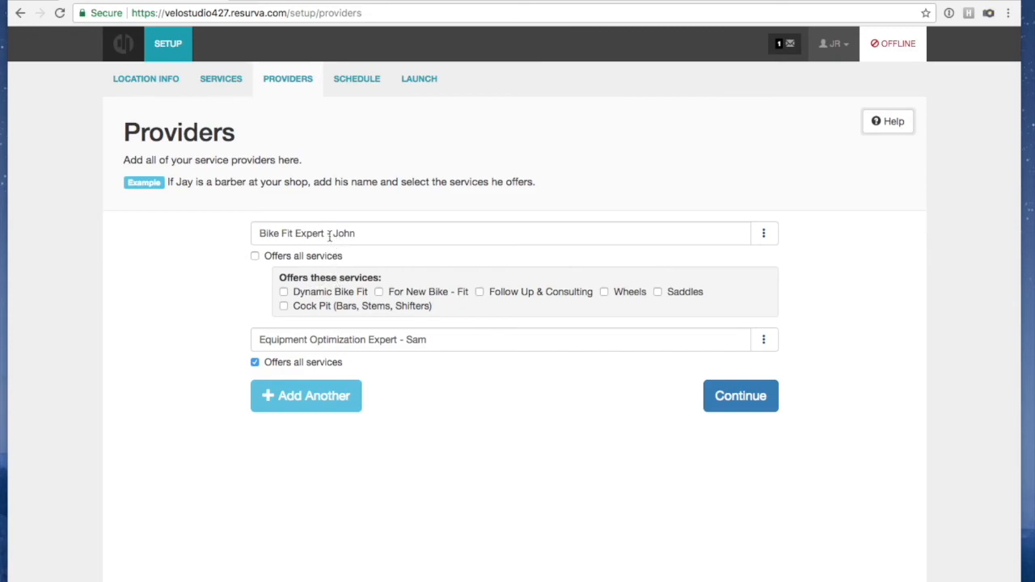
pyautogui.click(284, 292)
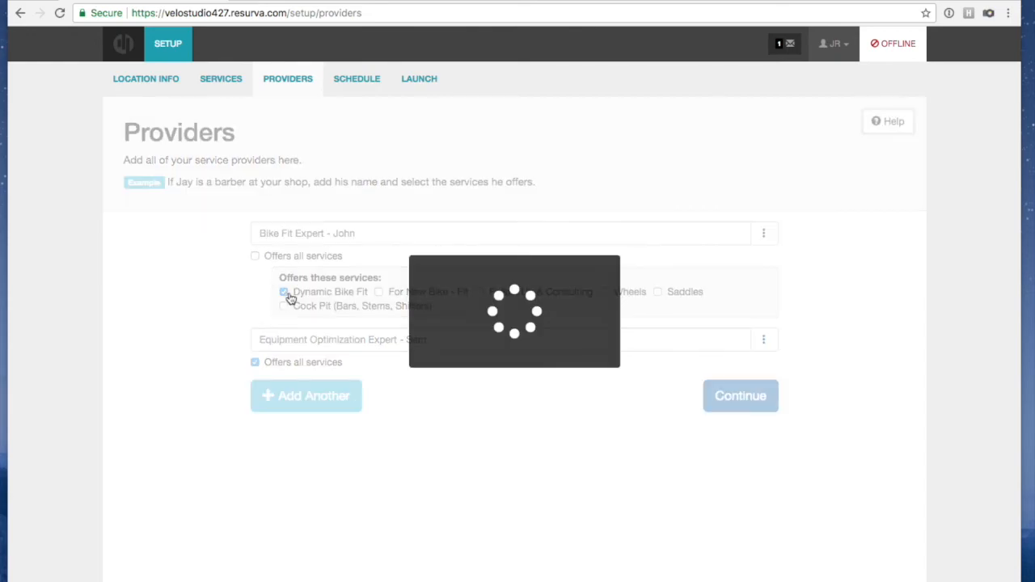
pyautogui.click(380, 293)
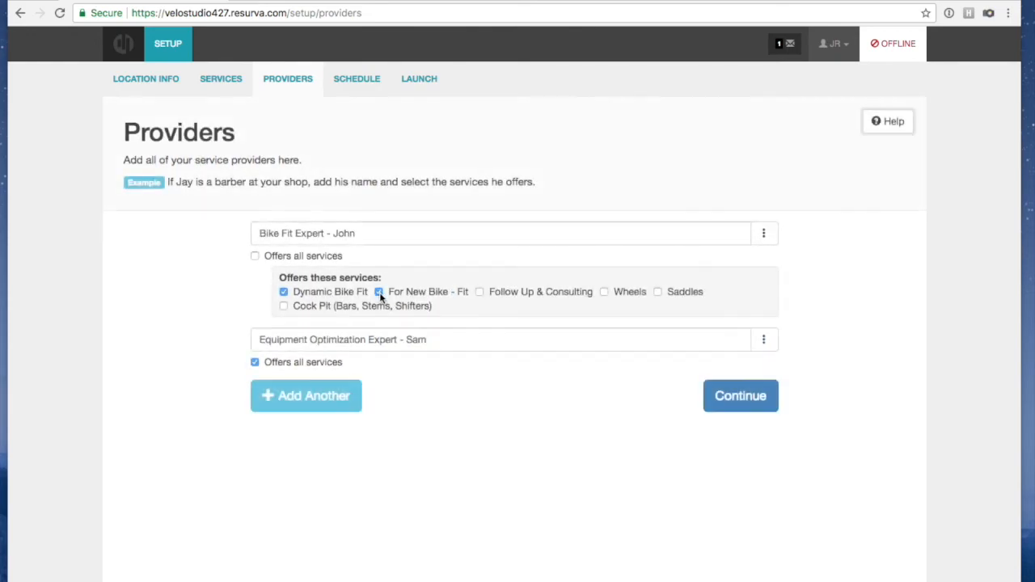
pyautogui.click(480, 292)
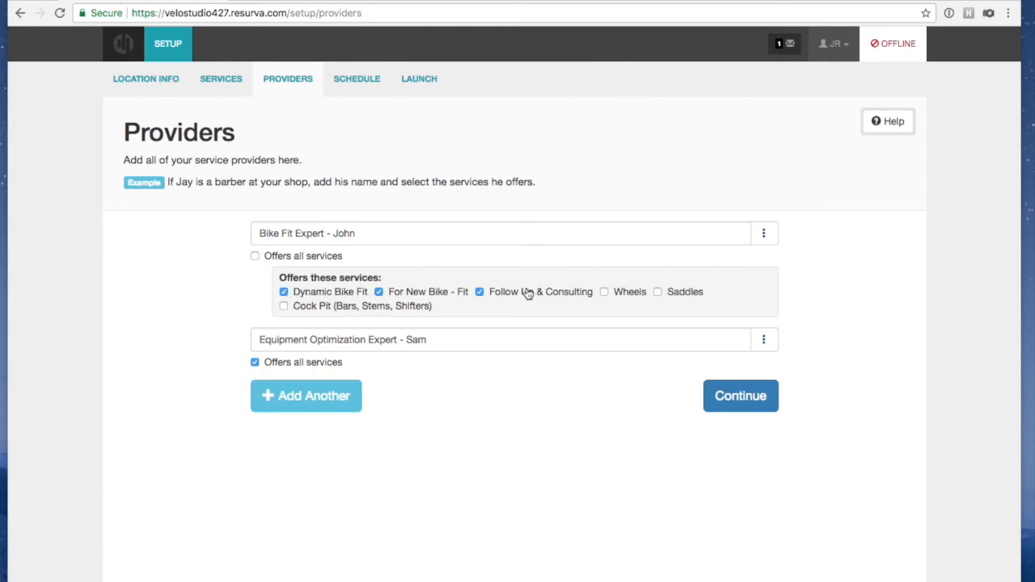
# Limit the equipment expert to Cock Pit, Saddles and Wheels services
pyautogui.click(328, 361)
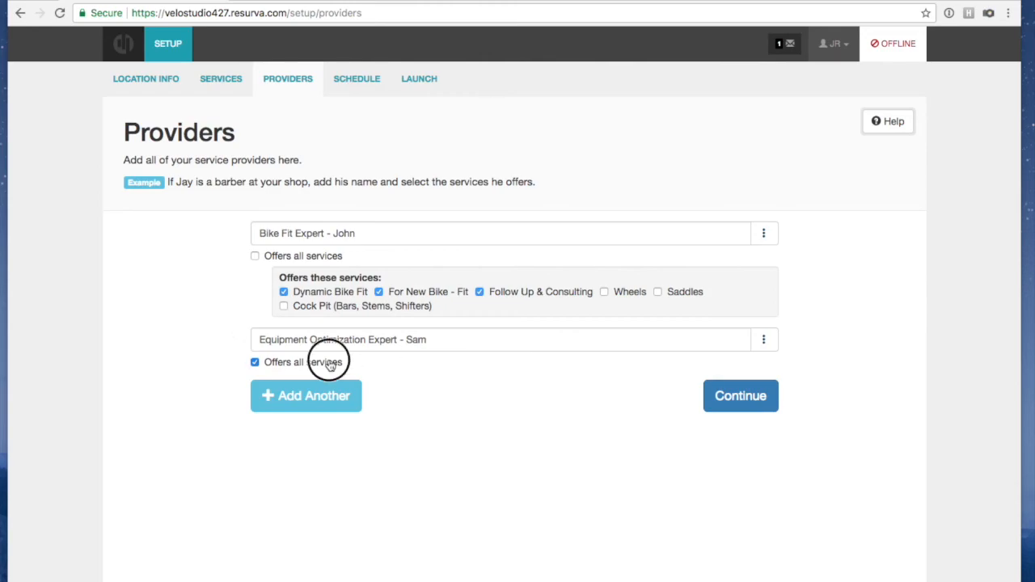
pyautogui.click(283, 412)
pyautogui.click(658, 398)
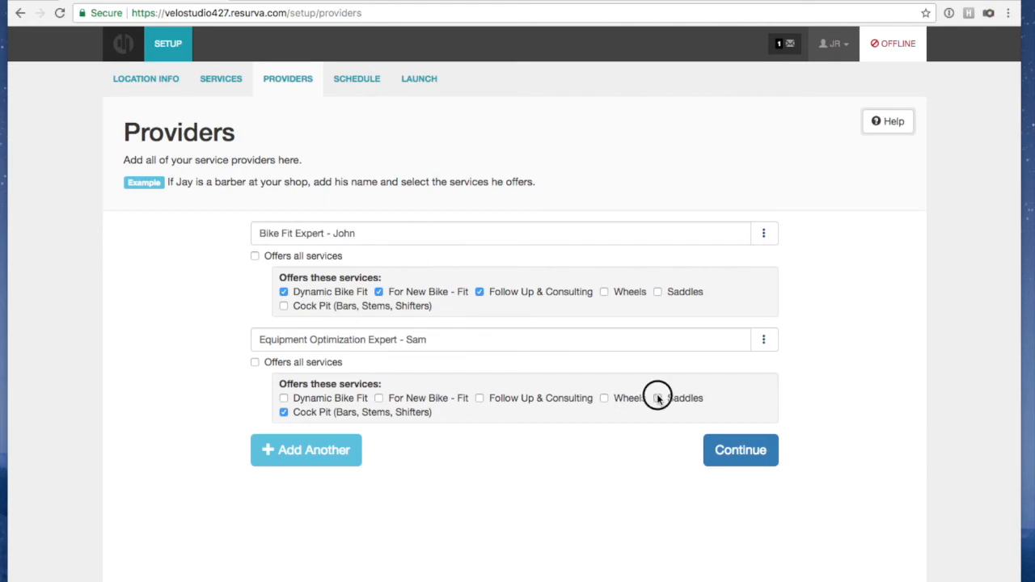
pyautogui.click(605, 398)
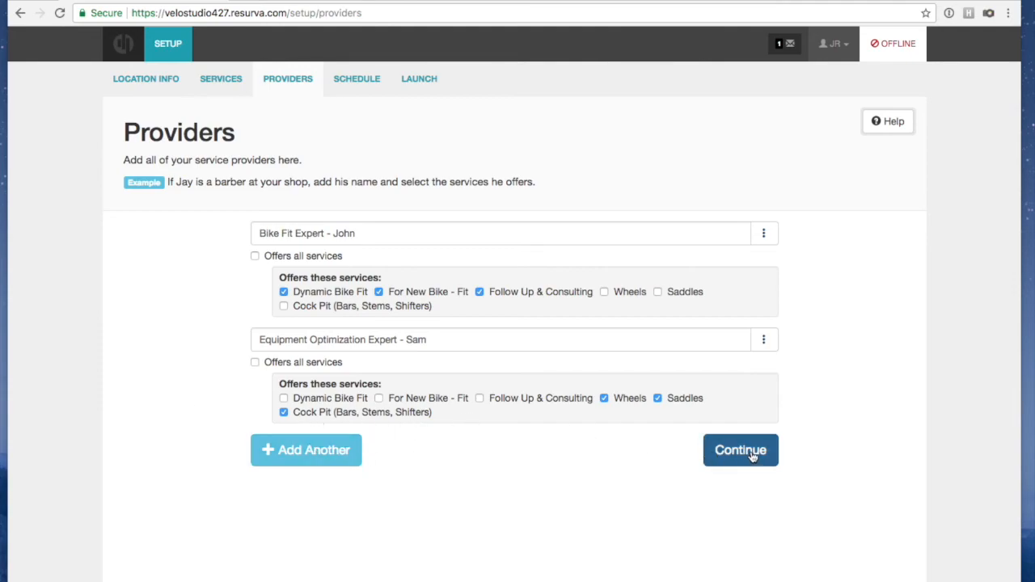
# Add and save a Coach provider, then continue to the Schedules step
pyautogui.click(341, 449)
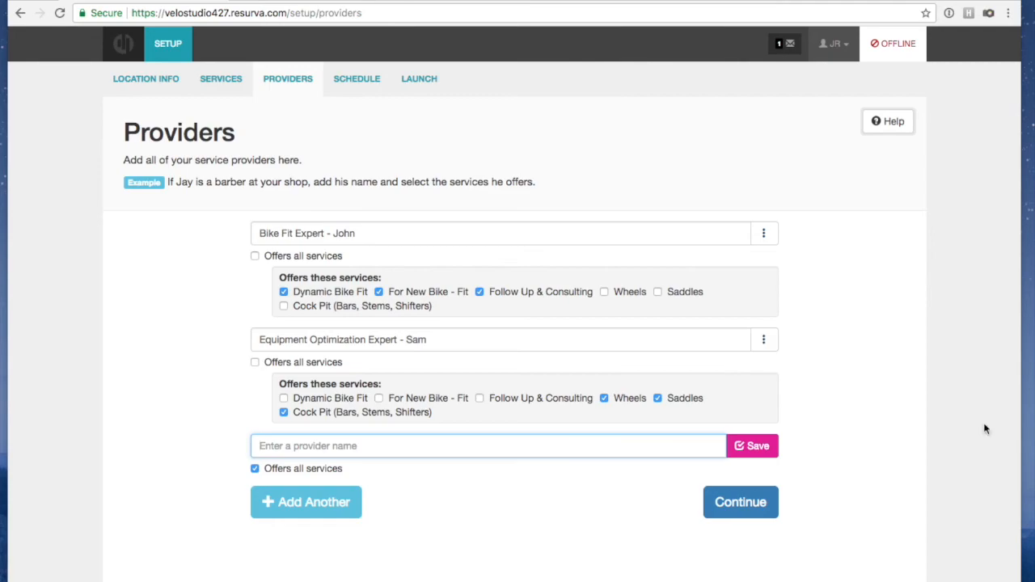
pyautogui.click(412, 450)
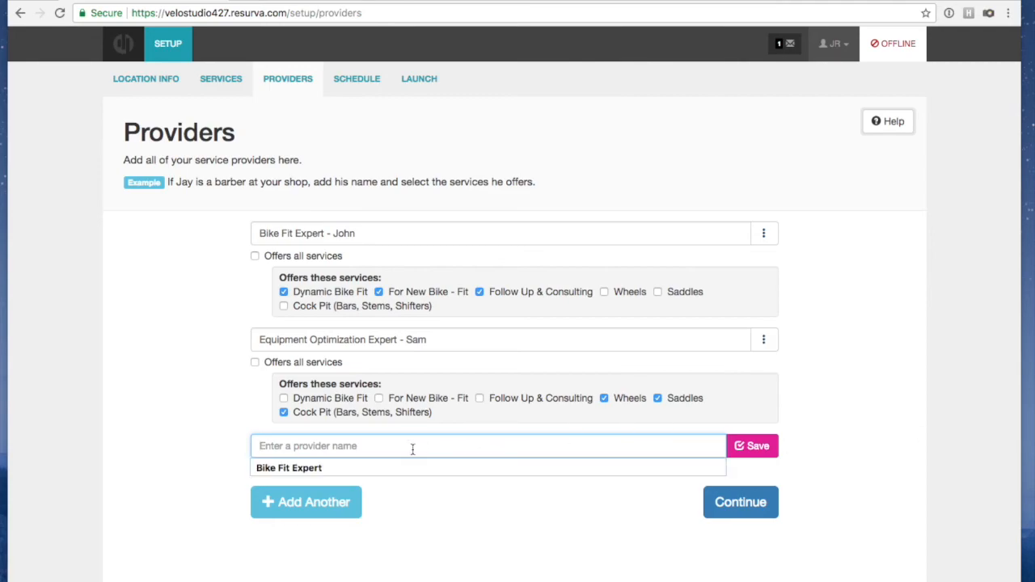
pyautogui.write('Coa')
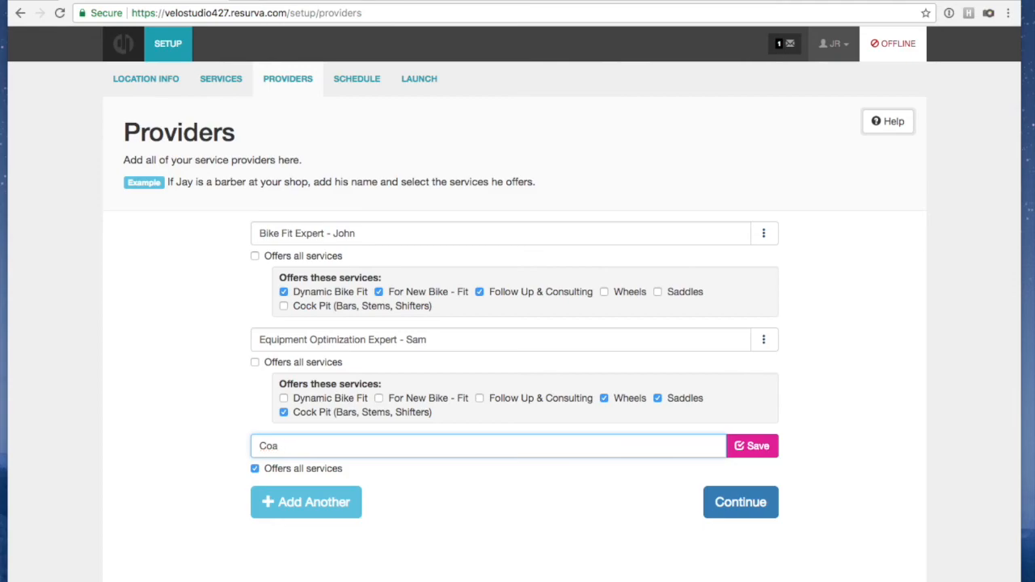
pyautogui.write('cj ch Greg')
pyautogui.click(748, 447)
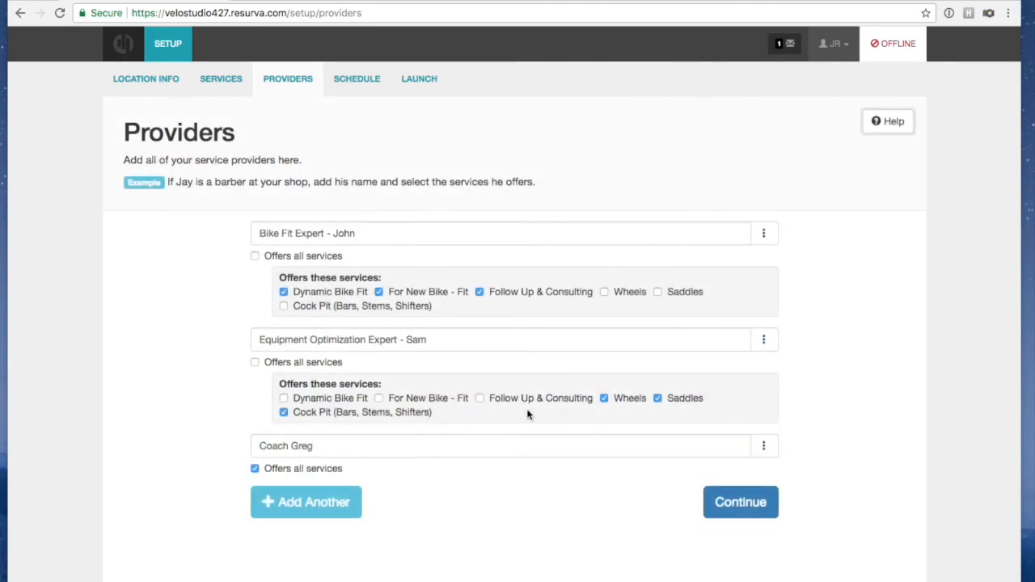
pyautogui.click(741, 502)
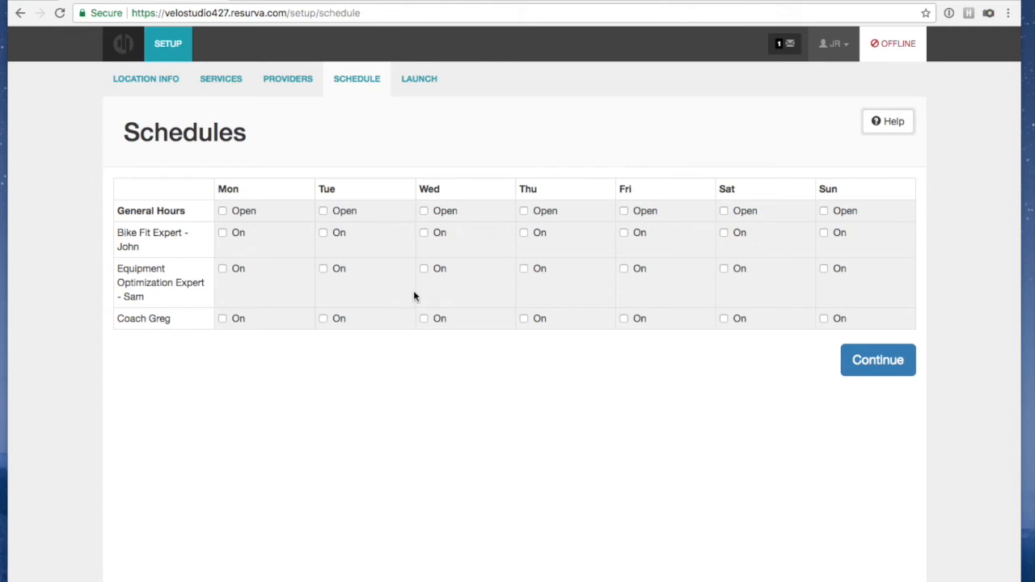
# Mark the studio open Monday through Saturday in General Hours
pyautogui.click(223, 211)
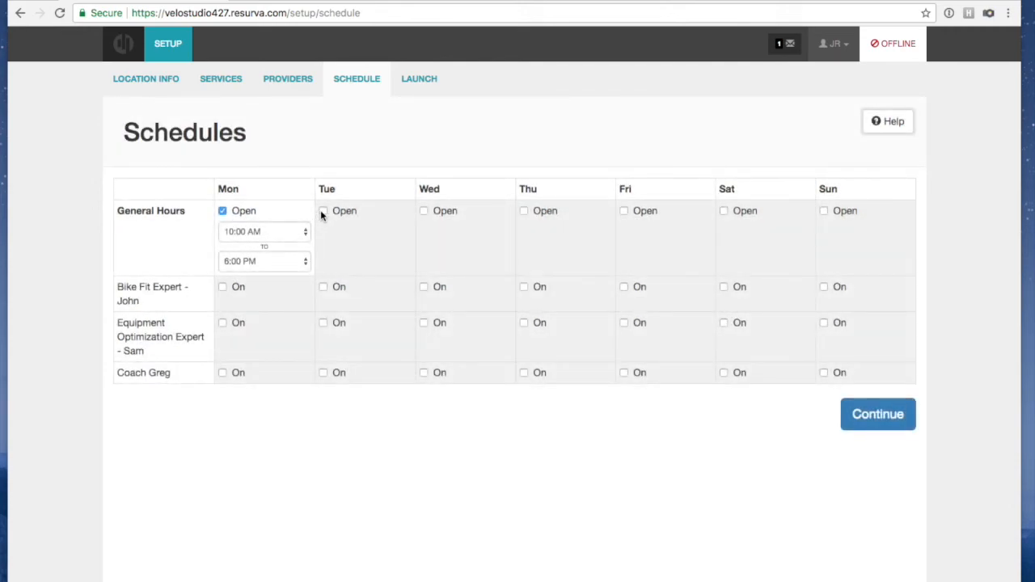
pyautogui.click(323, 211)
pyautogui.click(423, 211)
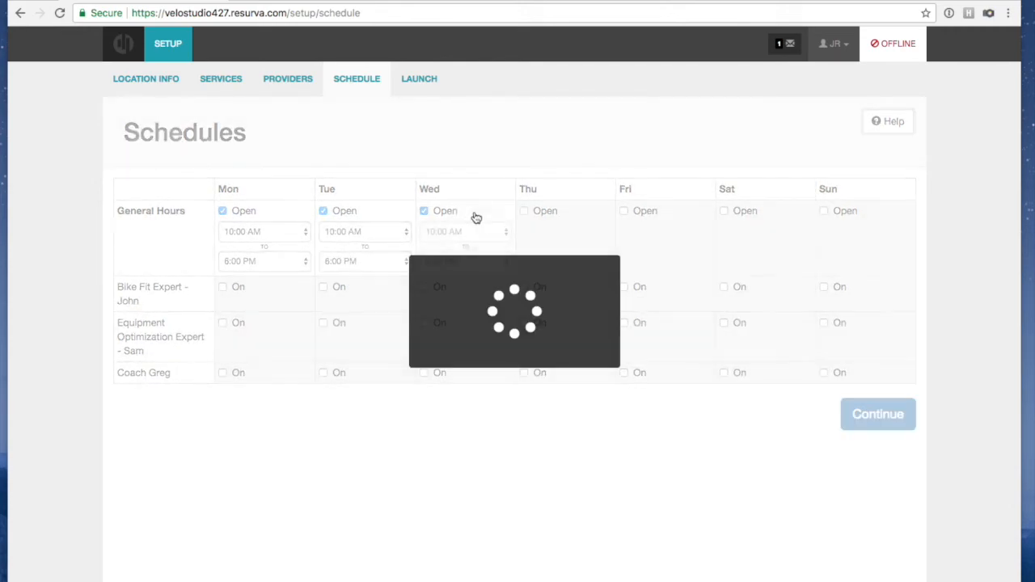
pyautogui.click(523, 211)
pyautogui.click(624, 211)
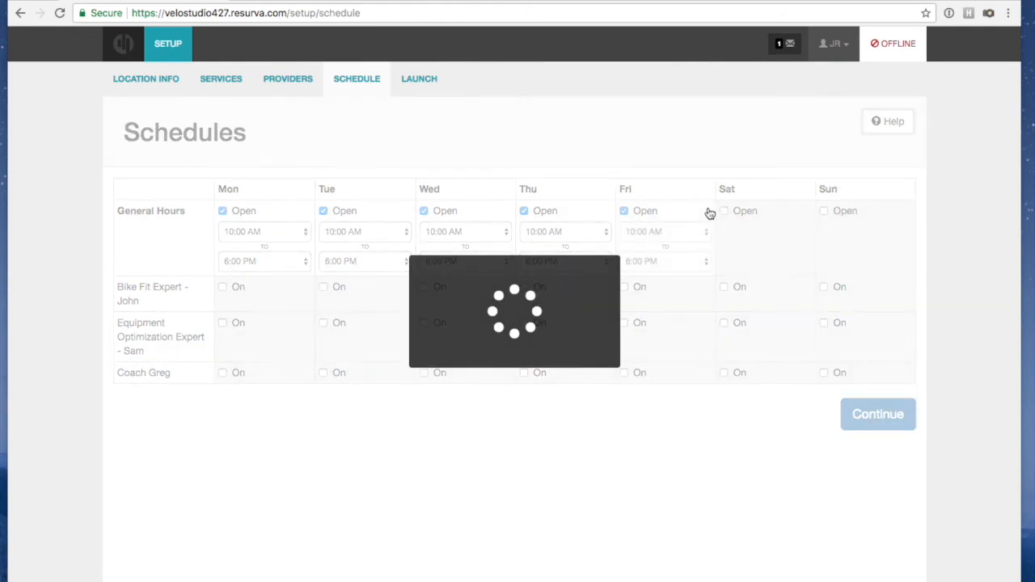
pyautogui.click(724, 211)
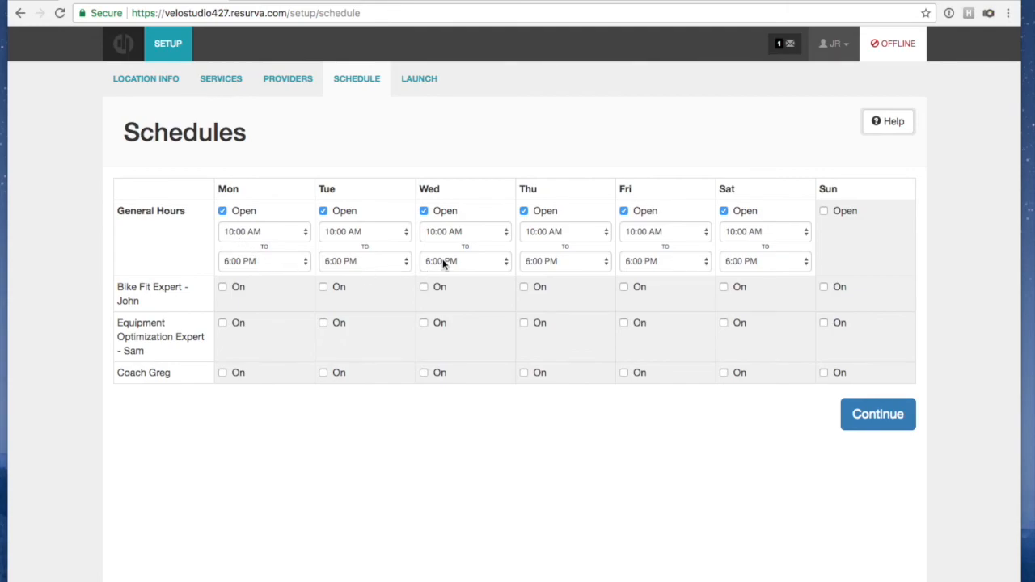
# Shorten Saturday's hours to 11:00 AM–5:00 PM
pyautogui.click(746, 232)
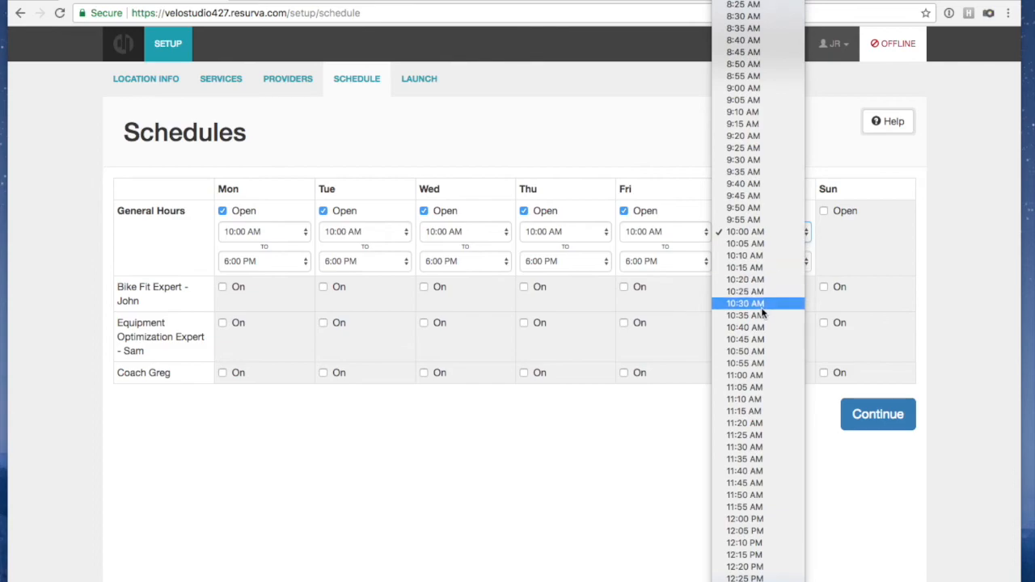
pyautogui.click(756, 375)
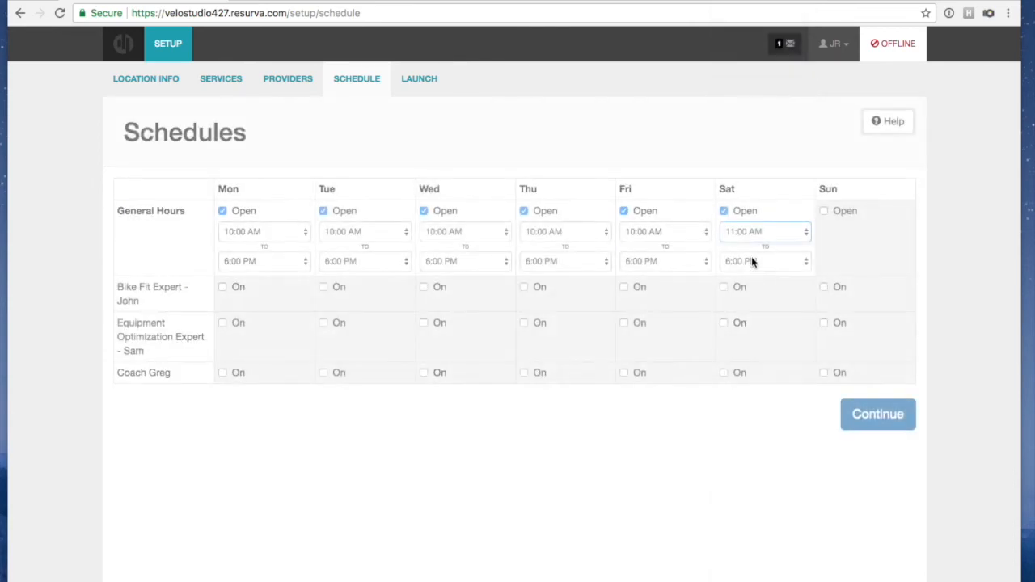
pyautogui.click(751, 262)
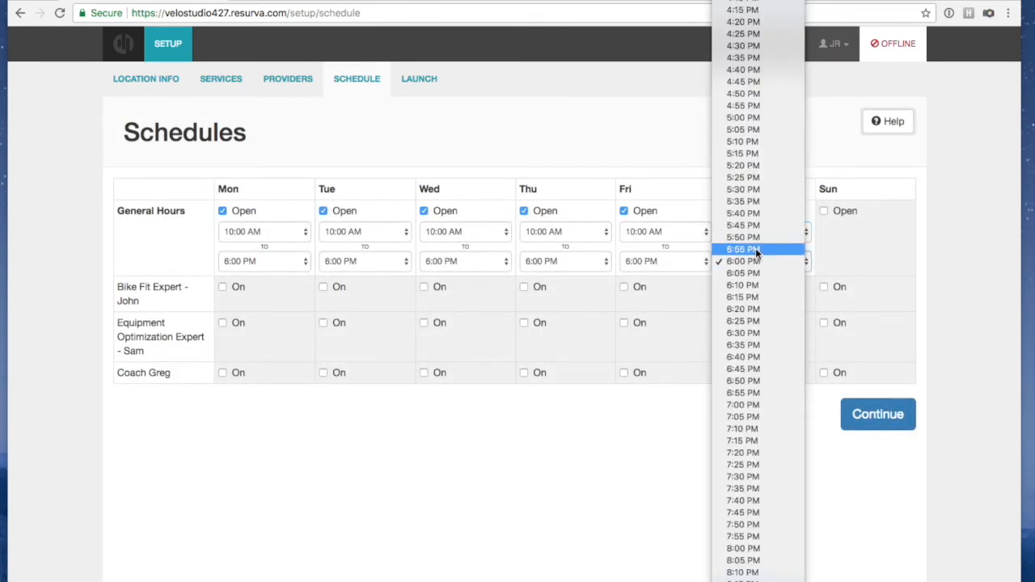
pyautogui.click(750, 118)
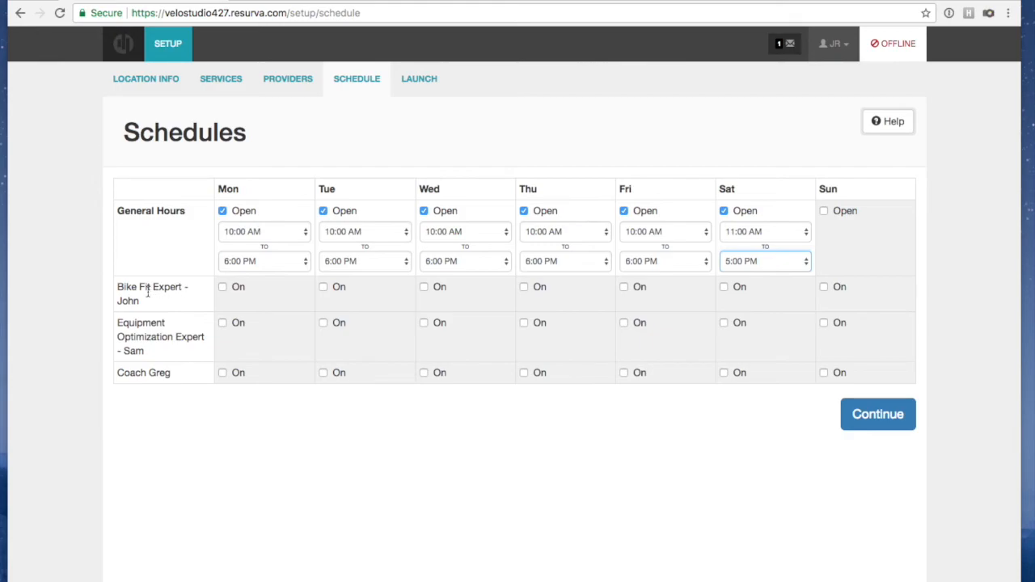
# Make the Bike Fit Expert available Monday through Saturday
pyautogui.click(222, 287)
pyautogui.click(323, 287)
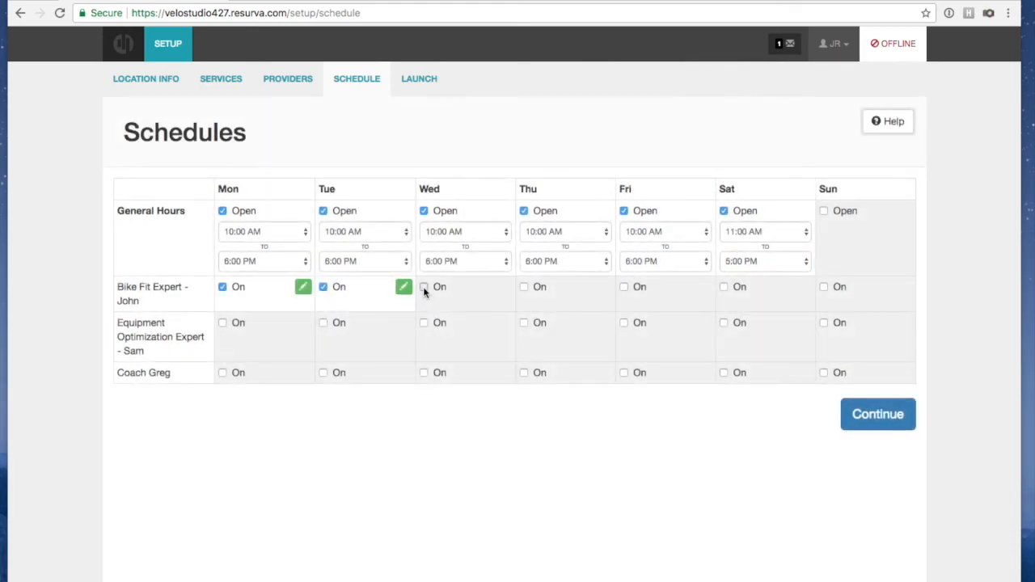
pyautogui.click(423, 287)
pyautogui.click(523, 287)
pyautogui.click(623, 288)
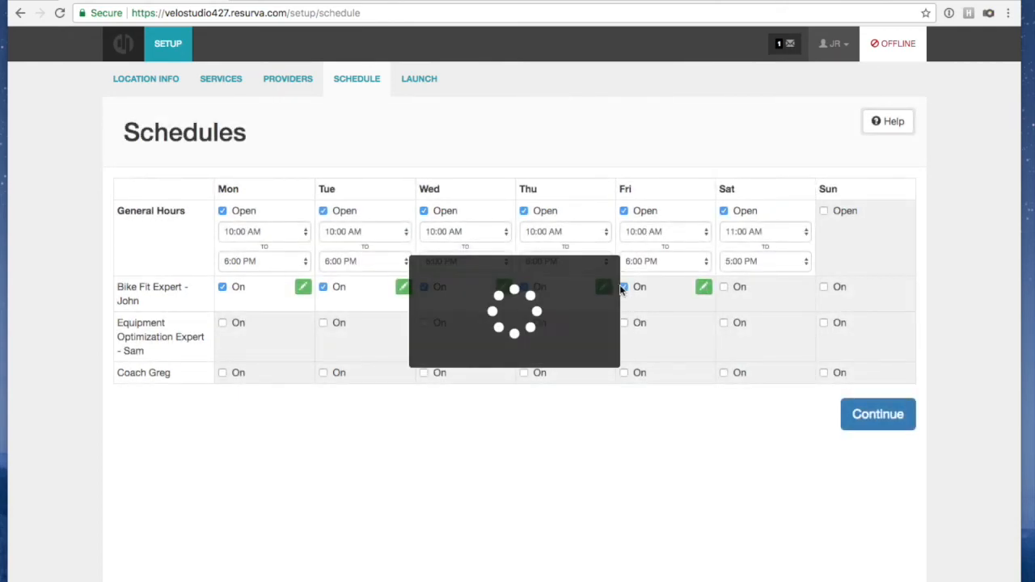
pyautogui.click(725, 287)
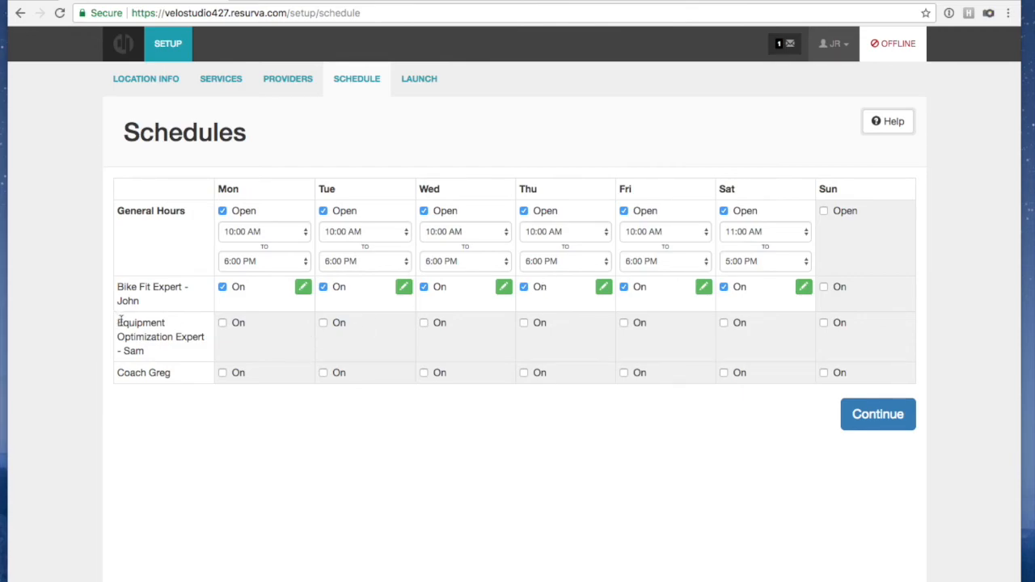
# Make the Equipment Optimization Expert available Monday through Saturday
pyautogui.click(222, 322)
pyautogui.click(323, 323)
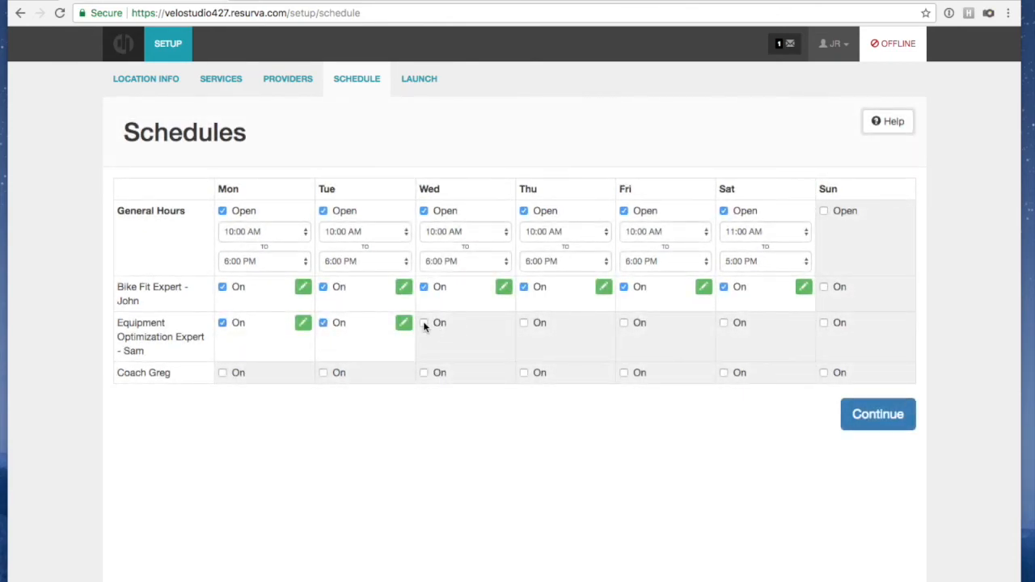
pyautogui.click(424, 323)
pyautogui.click(524, 323)
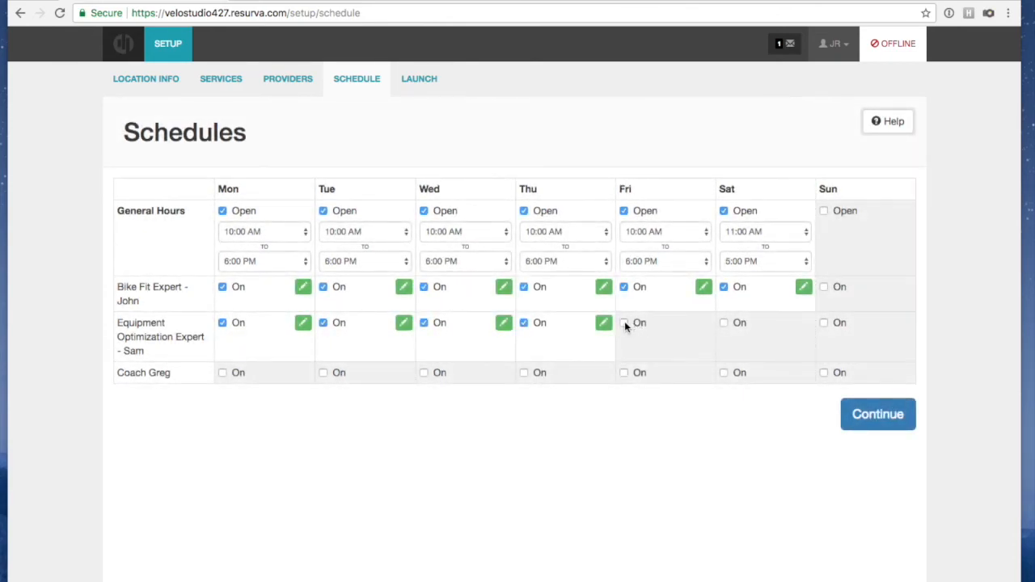
pyautogui.click(624, 323)
pyautogui.click(724, 322)
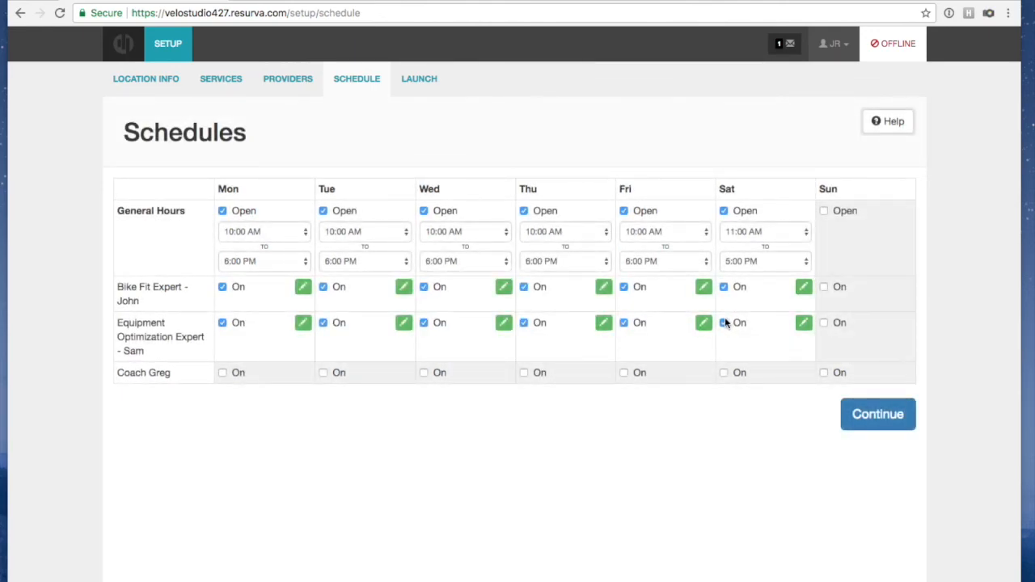
# Change the Bike Fit Expert's Monday and Tuesday start times to 11:00 AM, ending 6:00 PM
pyautogui.click(302, 288)
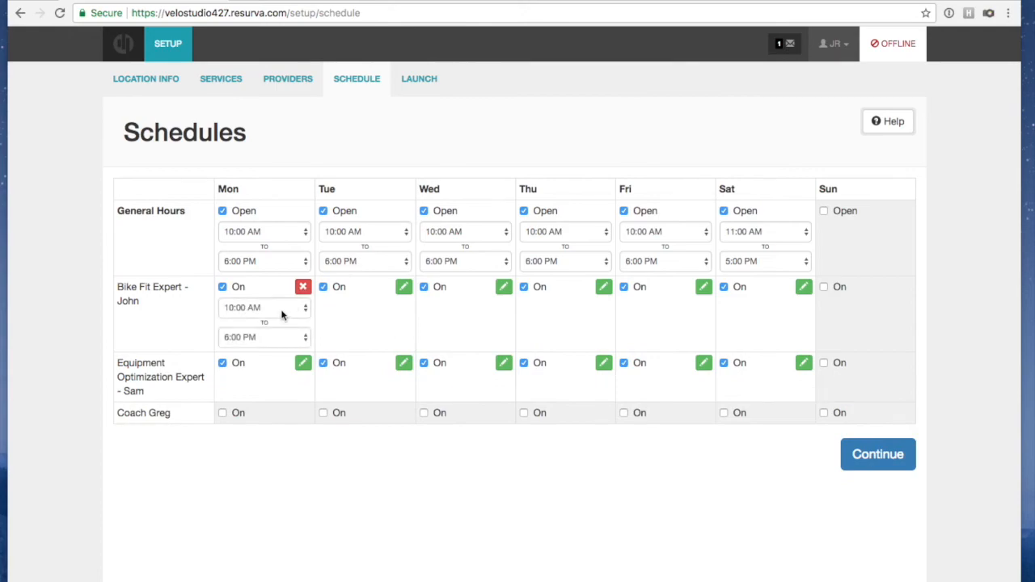
pyautogui.click(281, 315)
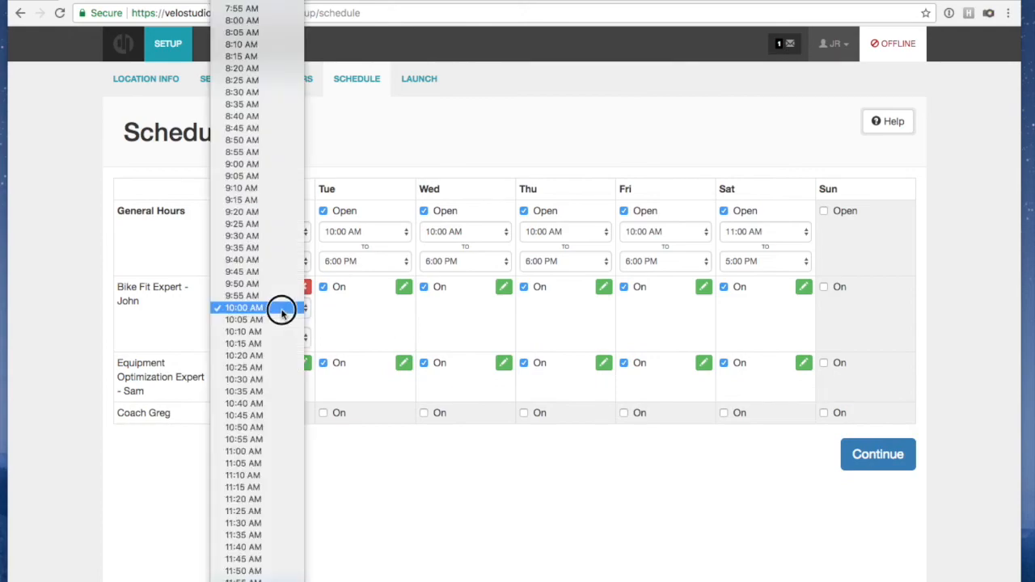
pyautogui.click(285, 451)
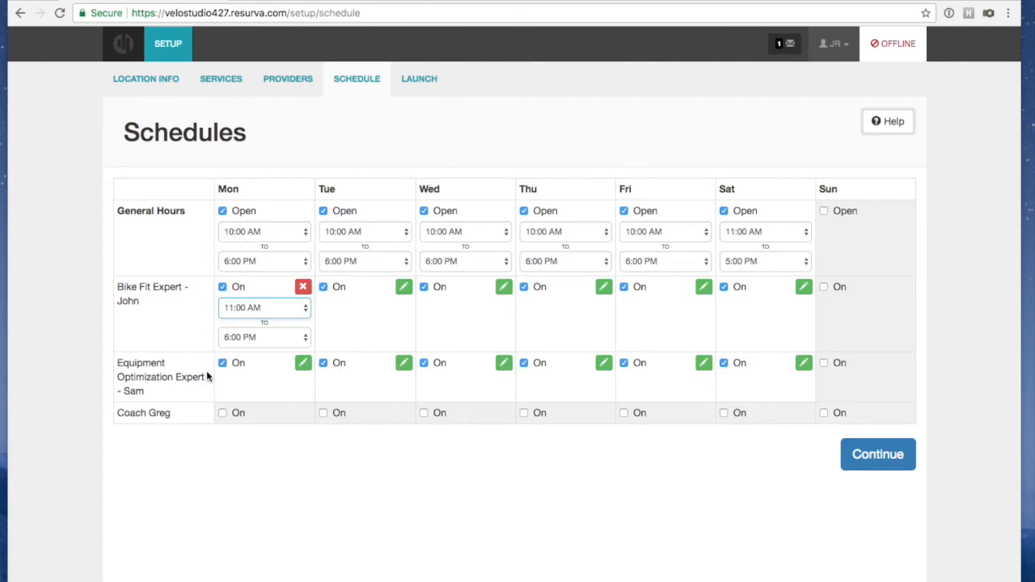
pyautogui.click(332, 313)
pyautogui.click(403, 287)
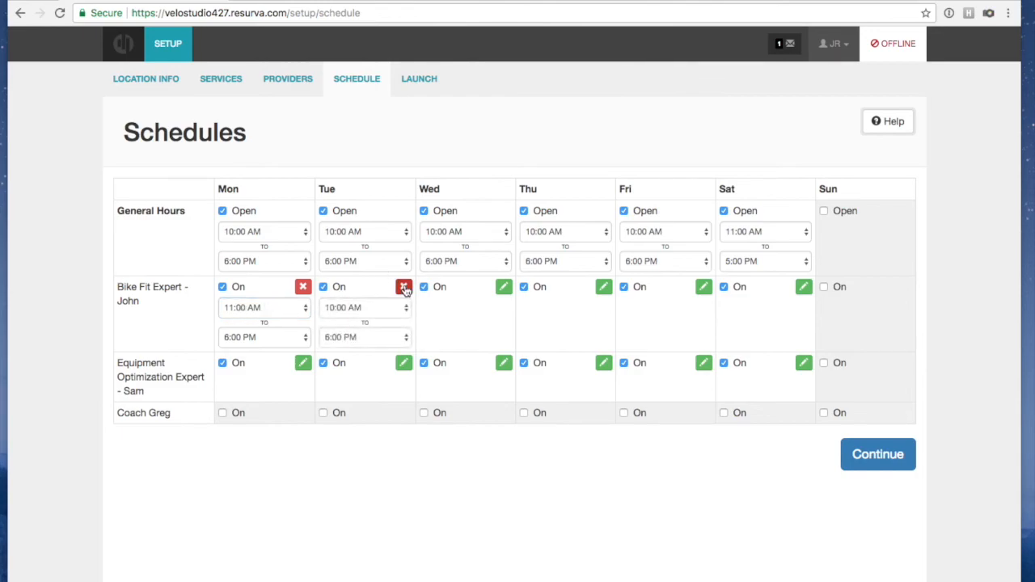
pyautogui.click(364, 312)
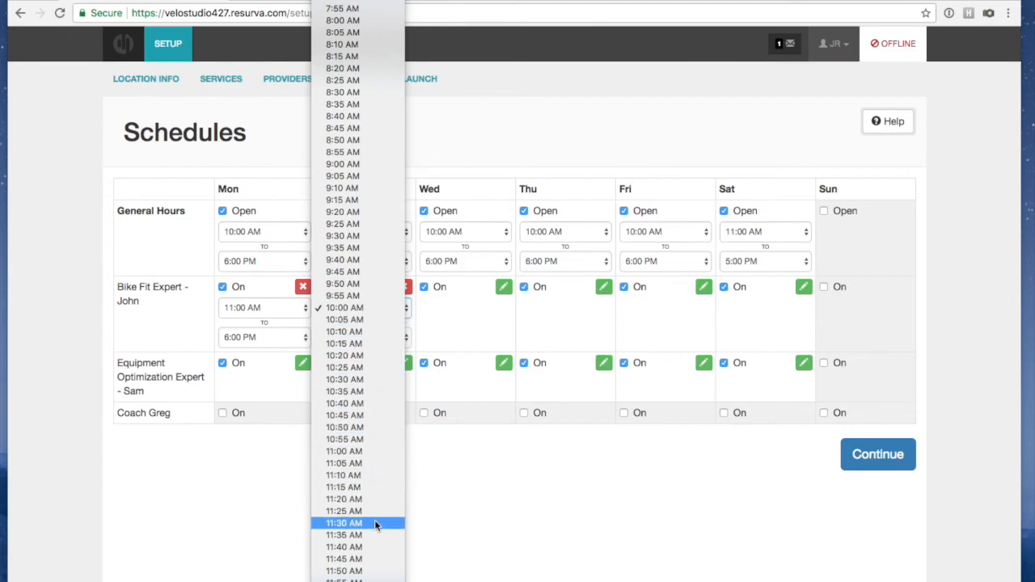
pyautogui.click(375, 453)
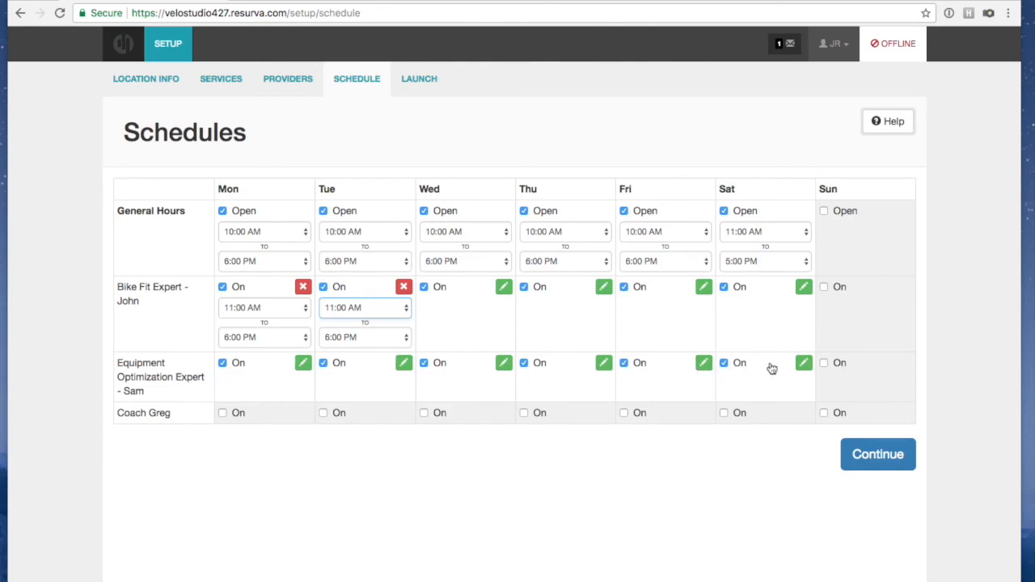
# Schedule Coach Greg on Monday, Wednesday and Friday and continue to the Launch step
pyautogui.click(223, 414)
pyautogui.click(424, 413)
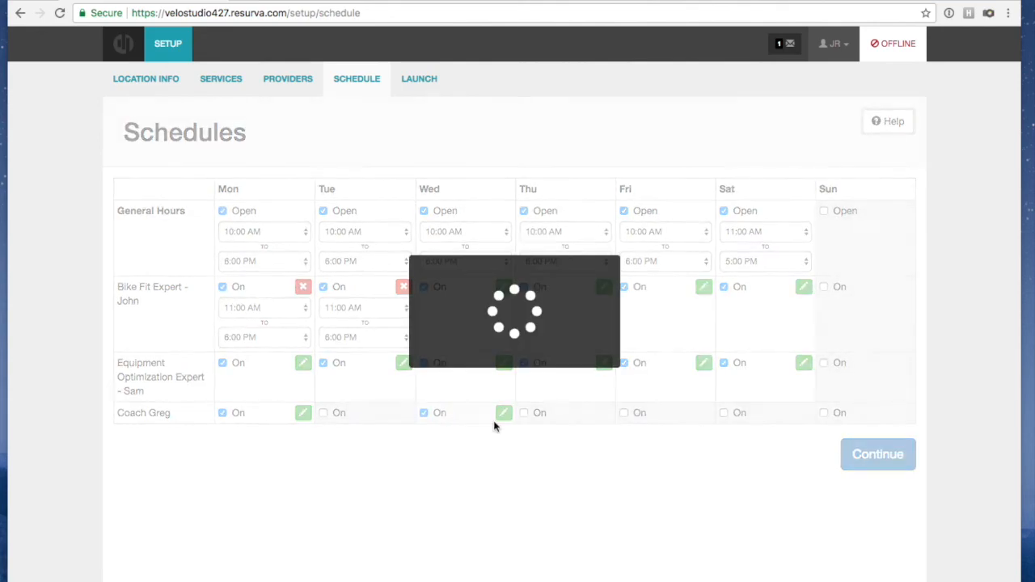
pyautogui.click(624, 413)
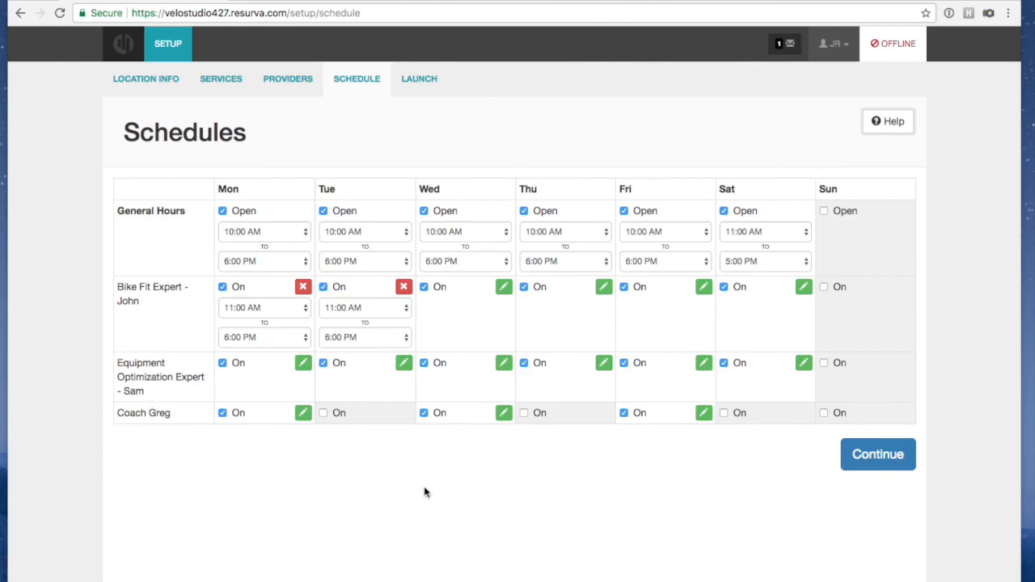
pyautogui.click(881, 460)
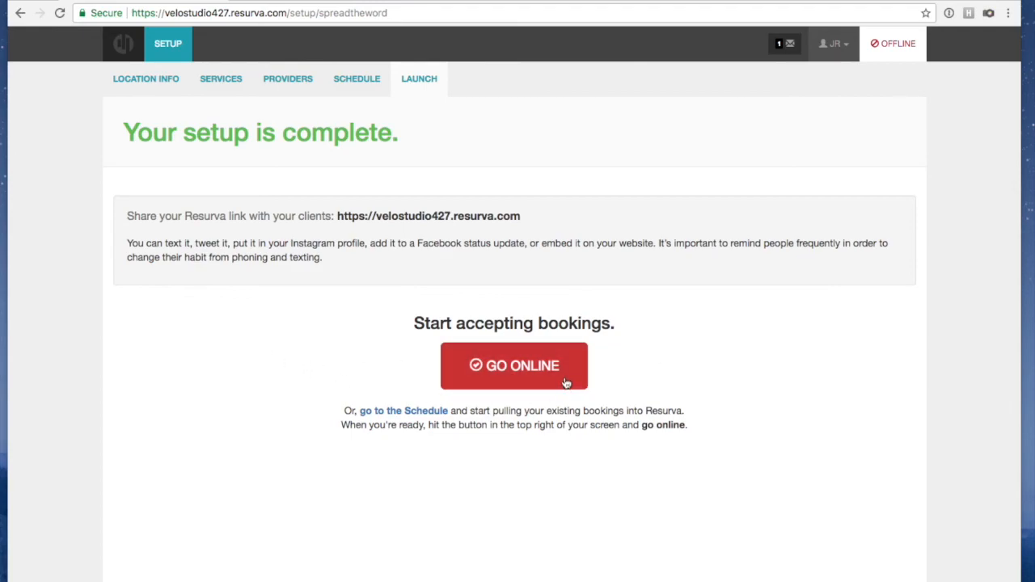
# Put the studio's booking site online from the Launch page
pyautogui.click(527, 370)
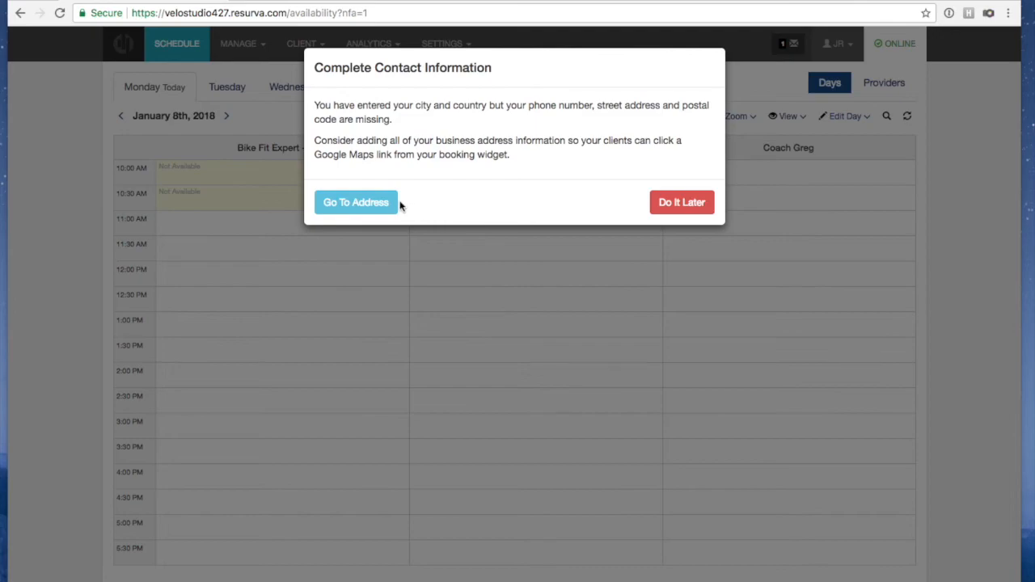
# On the Location Information page, replace the studio's phone number with the new one and save
pyautogui.click(356, 203)
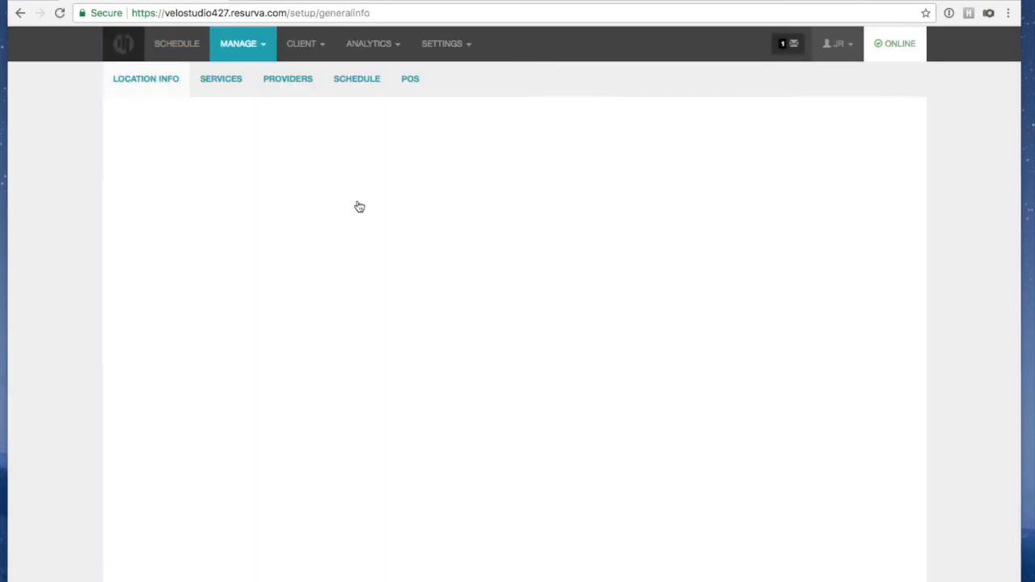
pyautogui.doubleClick(374, 188)
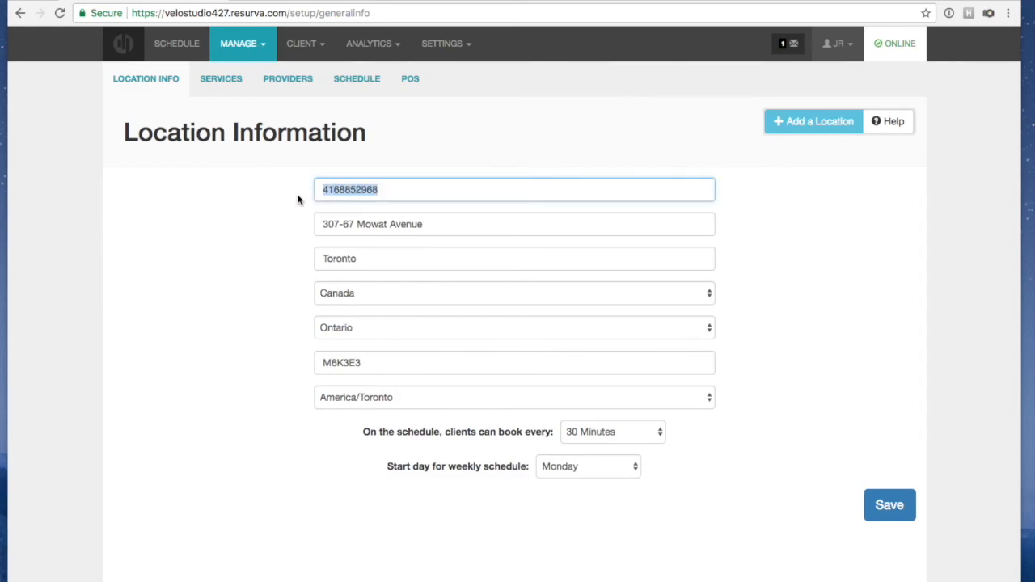
pyautogui.press('BackSpace')
pyautogui.write('416-555-5')
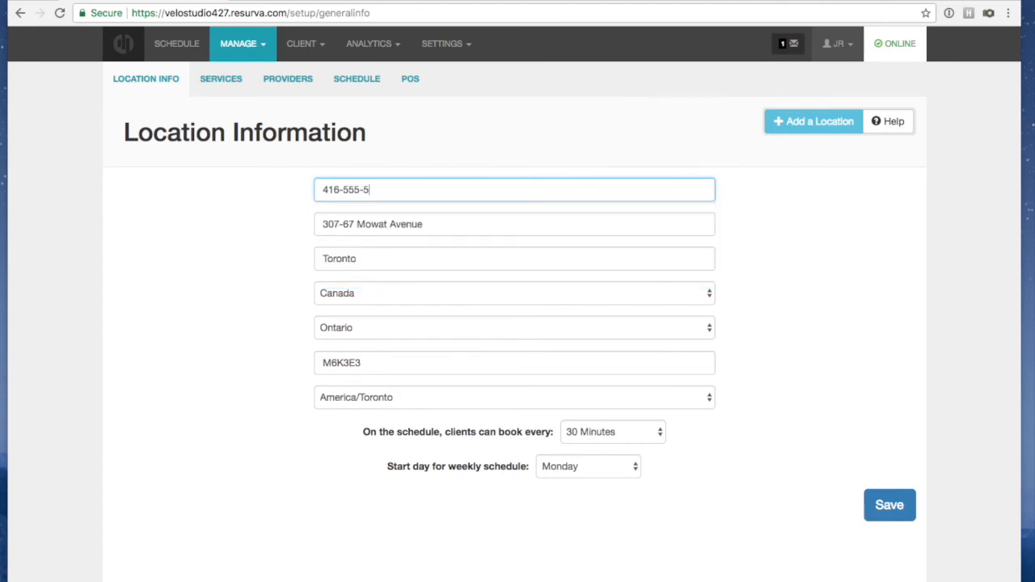
pyautogui.click(207, 246)
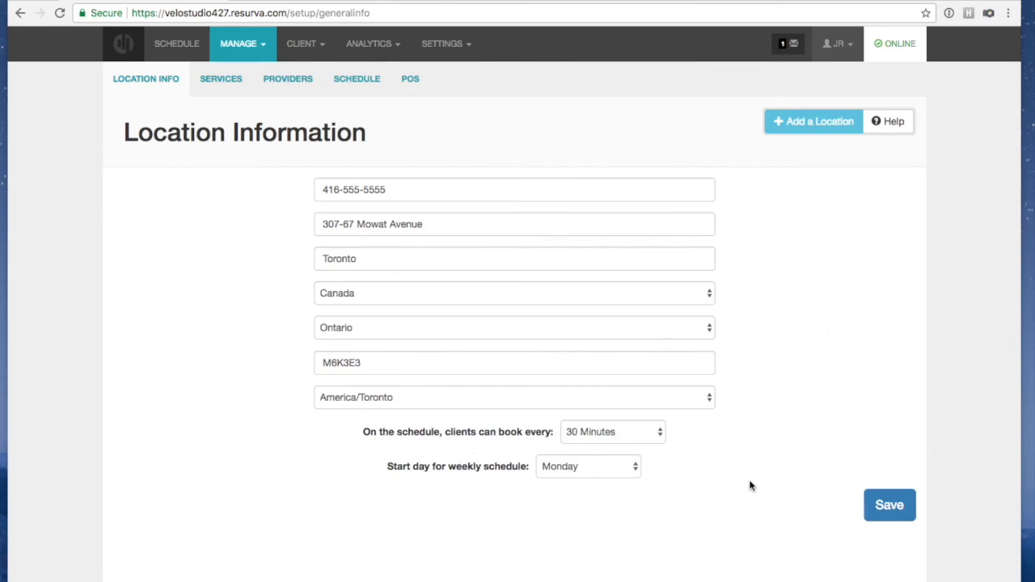
pyautogui.click(889, 505)
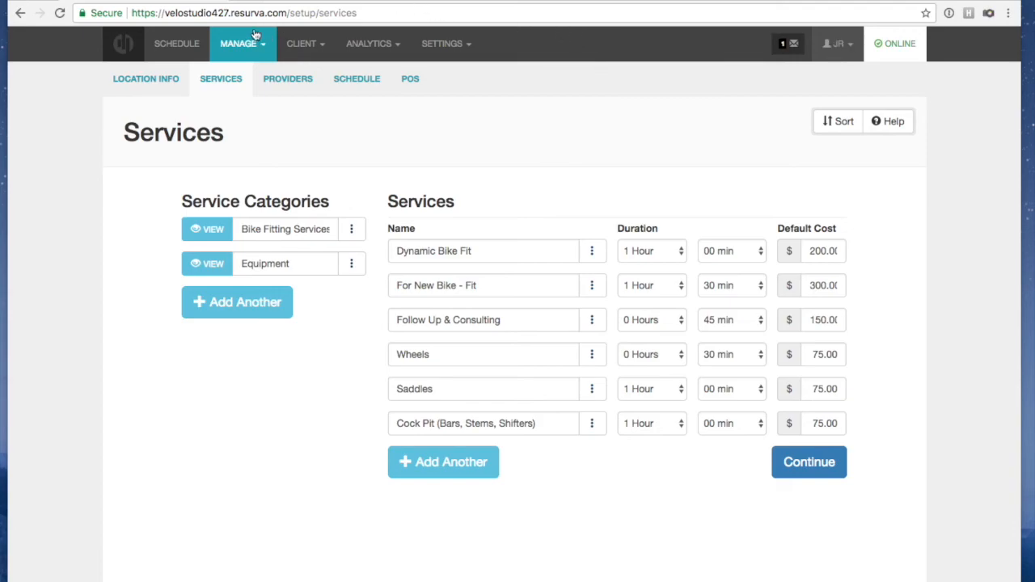
# Copy the booking site's URL and open a new incognito window
pyautogui.moveTo(284, 12); pyautogui.dragTo(85, 20)
pyautogui.press('super+c')
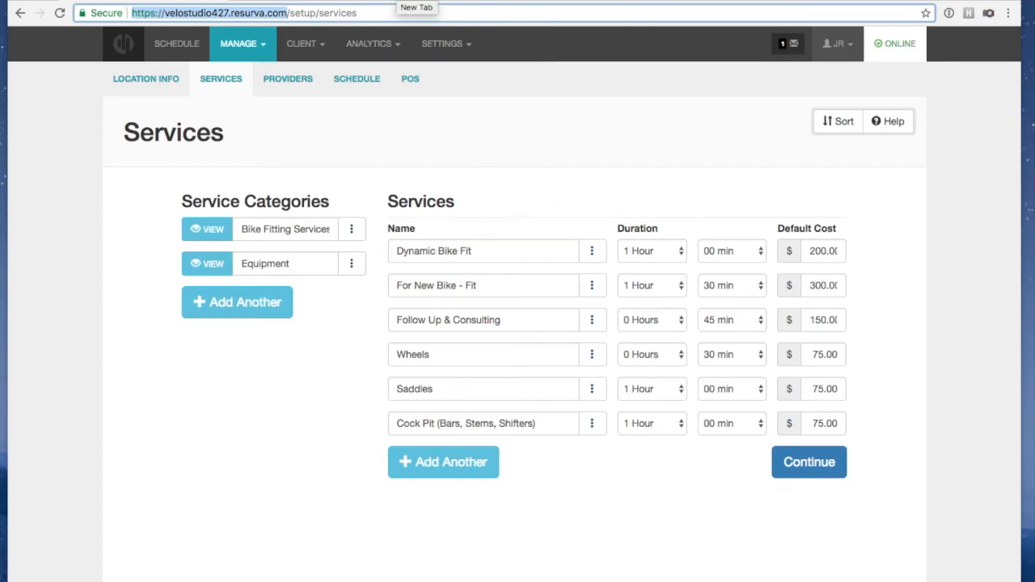
pyautogui.press('super+shift+n')
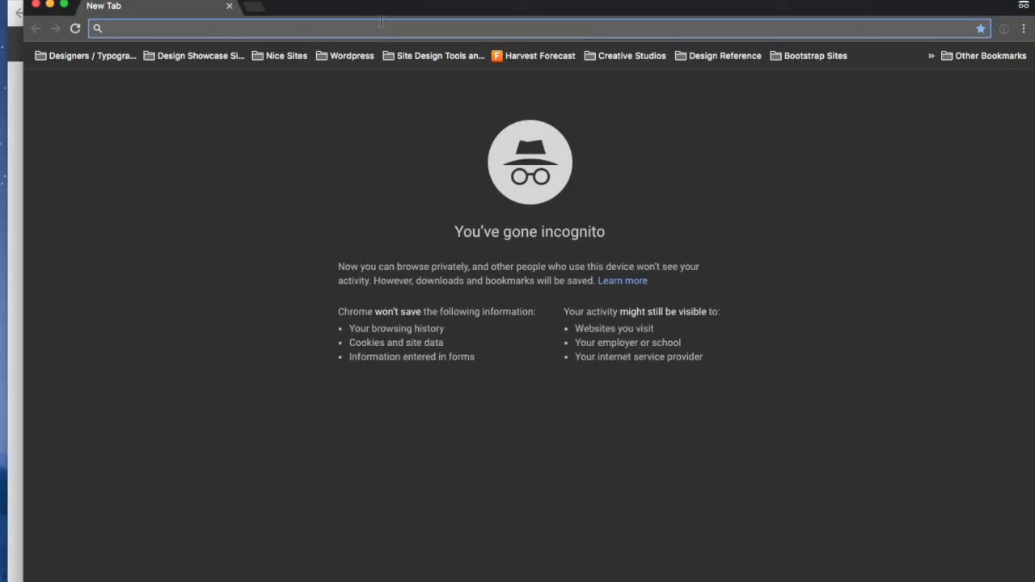
# Load the booking site and book Dynamic Bike Fit on January 10 with the Bike Fit Expert
pyautogui.press('super+v')
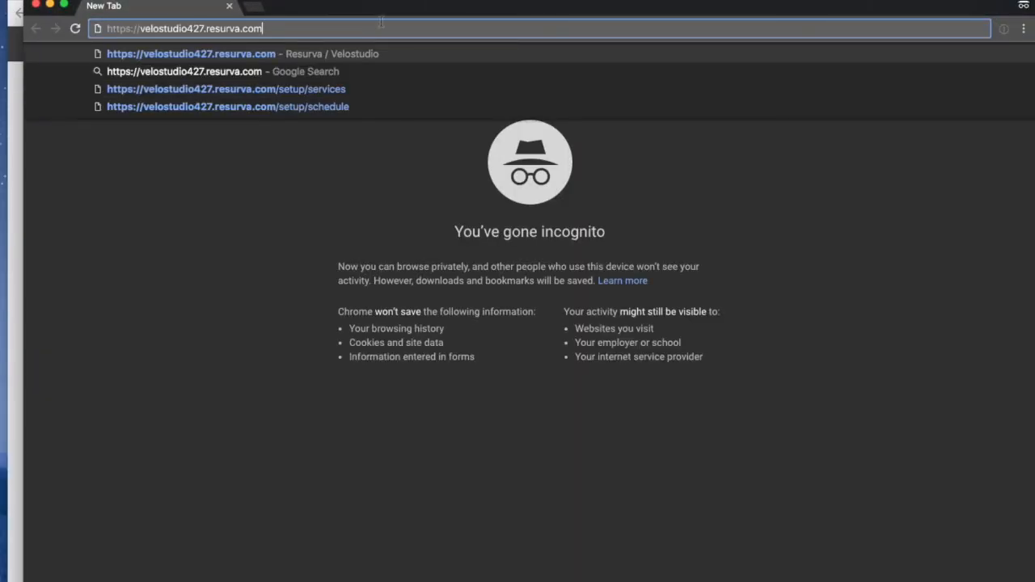
pyautogui.press('Return')
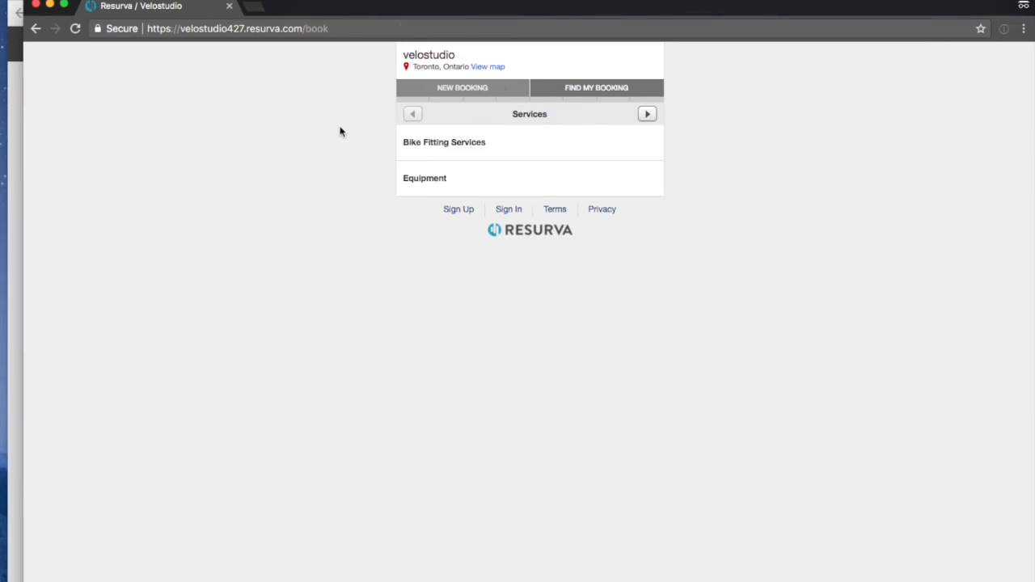
pyautogui.click(439, 145)
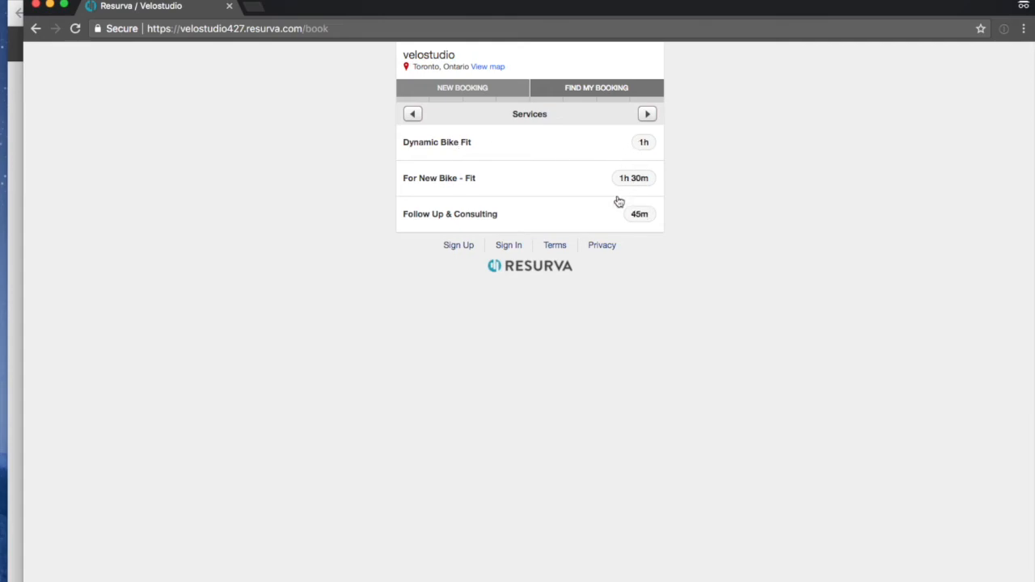
pyautogui.click(419, 143)
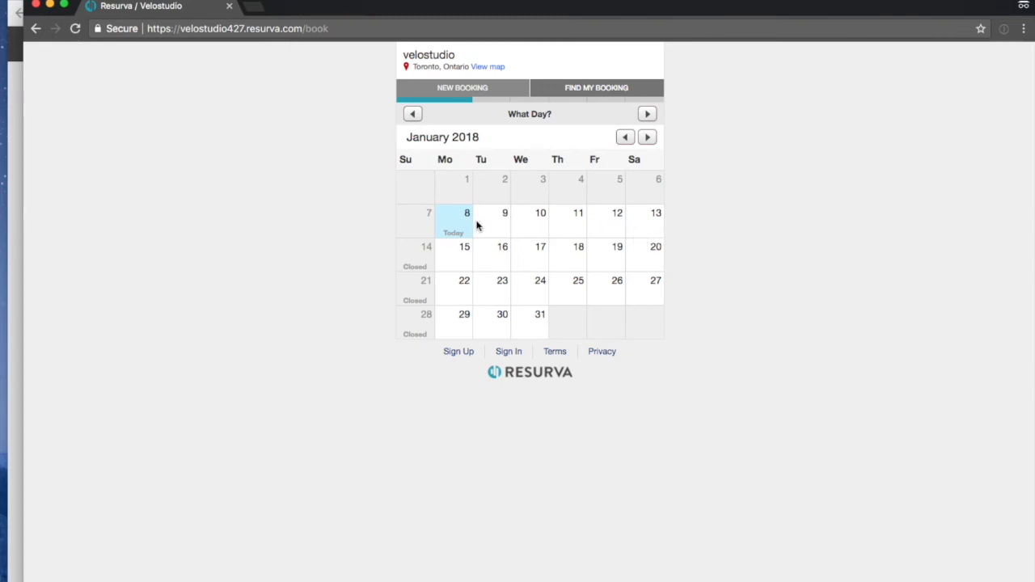
pyautogui.click(540, 224)
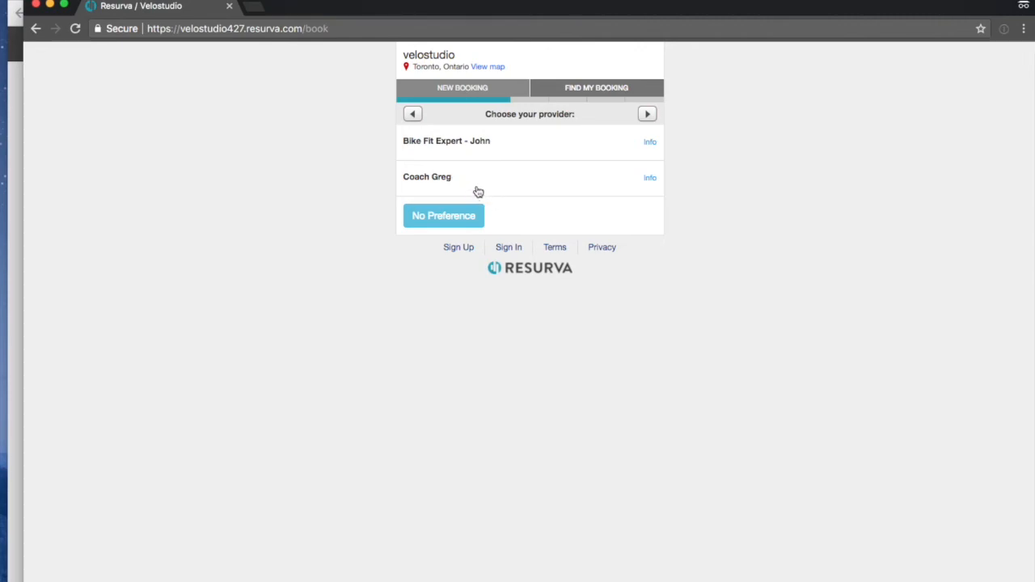
pyautogui.click(482, 142)
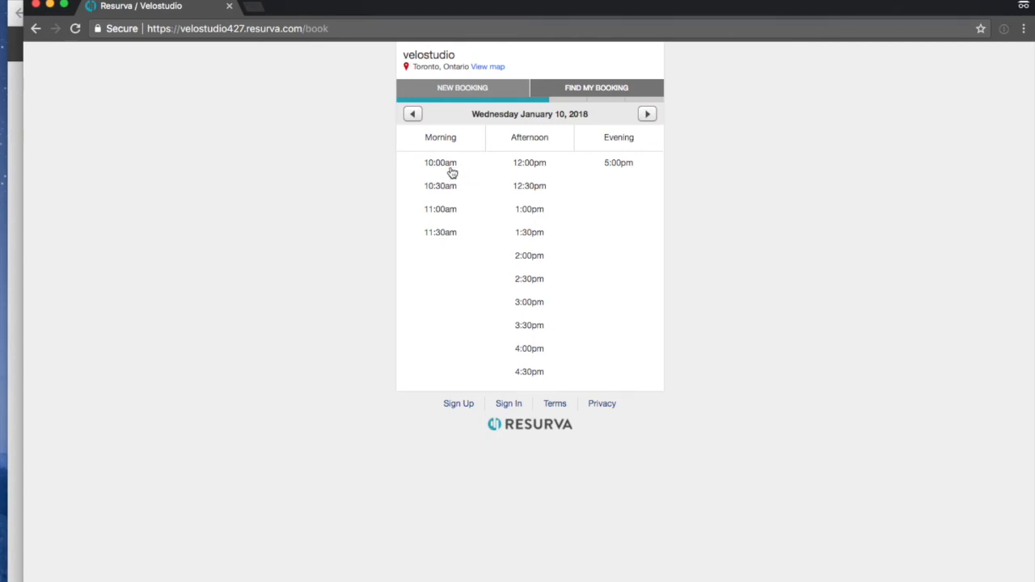
# Back out to the Equipment category, pick Wheels and a day to review providers, then restart booking
pyautogui.click(414, 114)
pyautogui.click(414, 114)
pyautogui.click(414, 114)
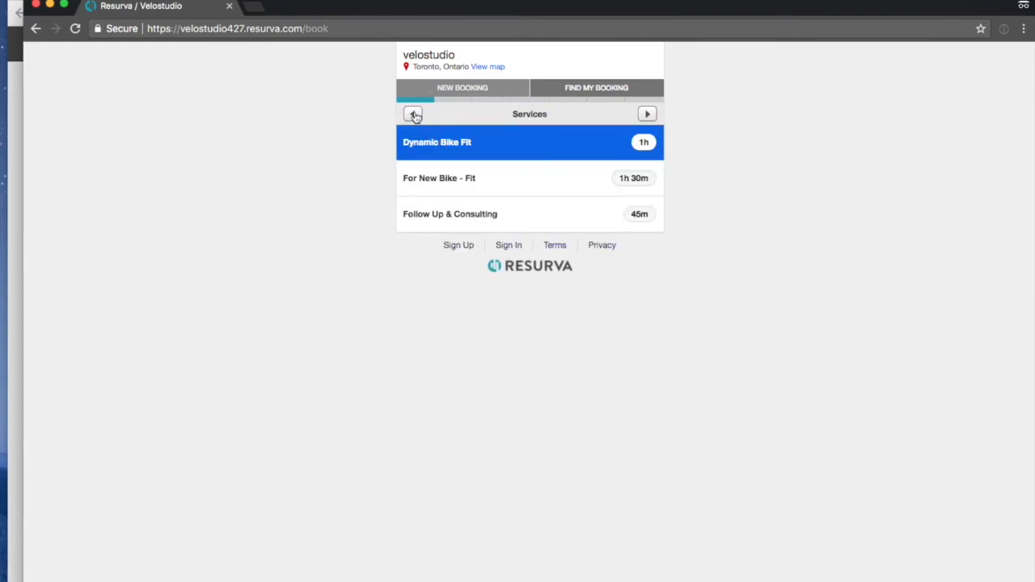
pyautogui.click(414, 114)
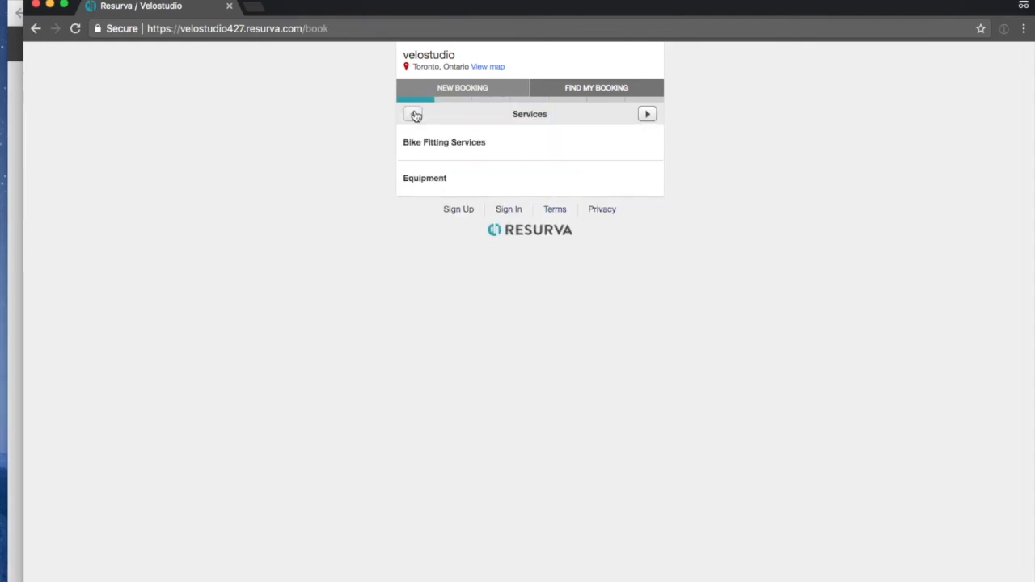
pyautogui.click(428, 181)
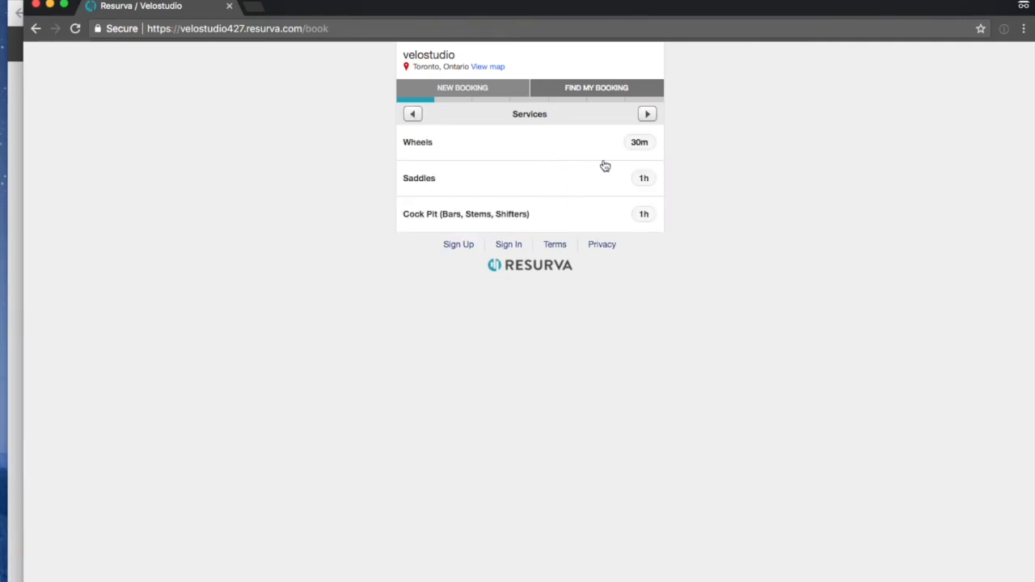
pyautogui.click(424, 139)
pyautogui.click(506, 230)
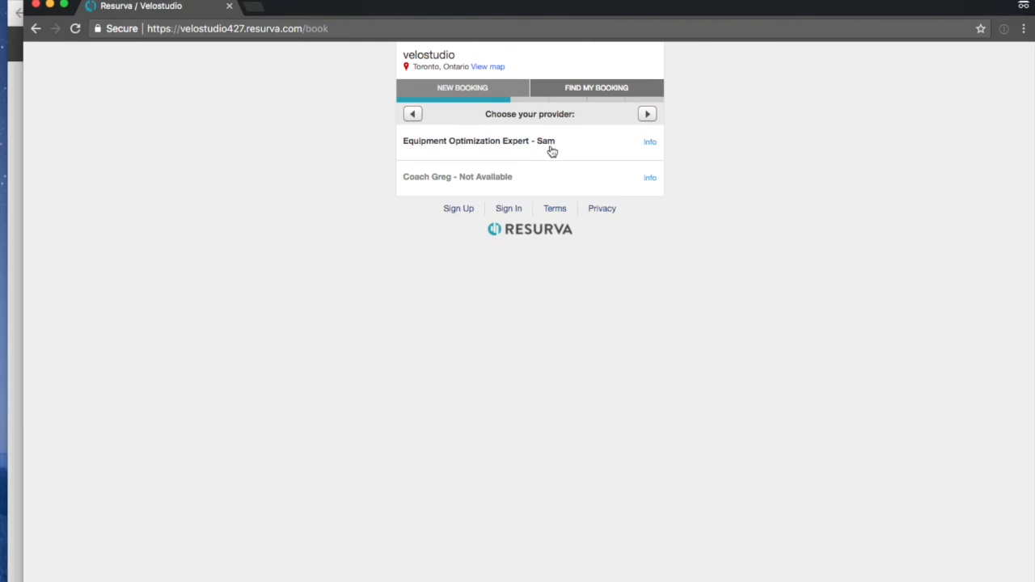
pyautogui.click(451, 95)
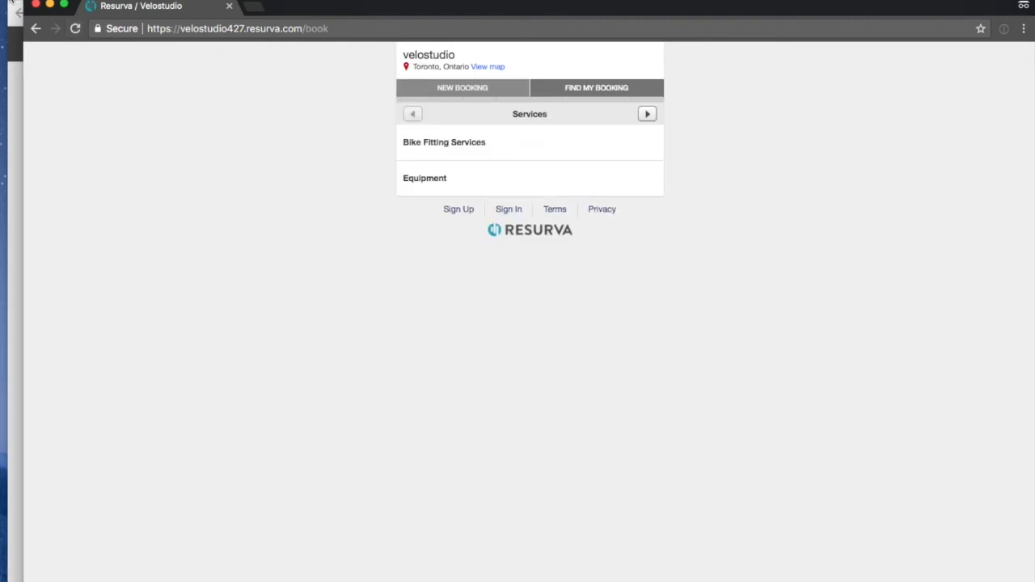
pyautogui.click(445, 155)
# Return to the admin setup via the address bar and open the Providers page
pyautogui.moveTo(301, 29); pyautogui.dragTo(139, 30)
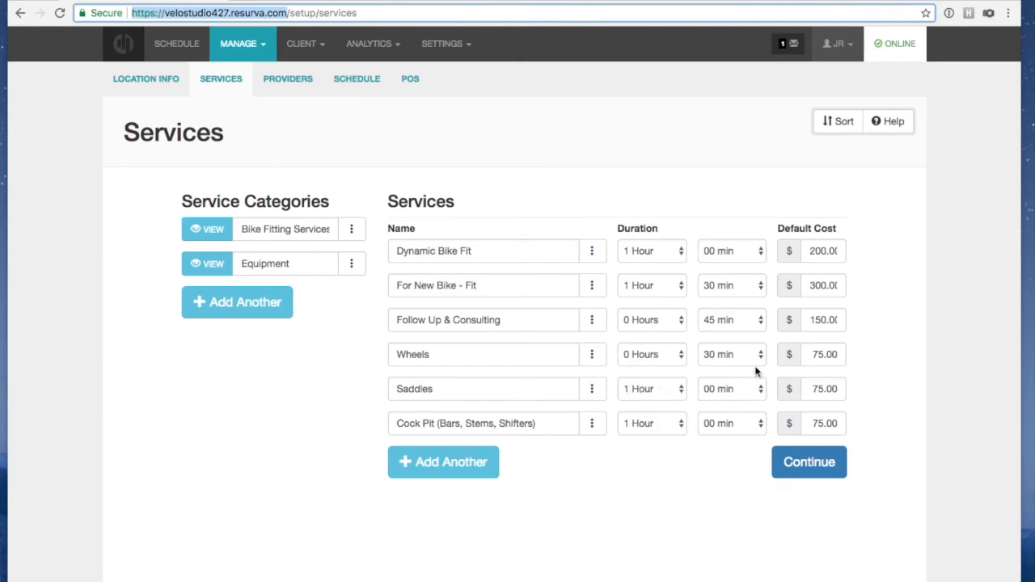
pyautogui.click(281, 84)
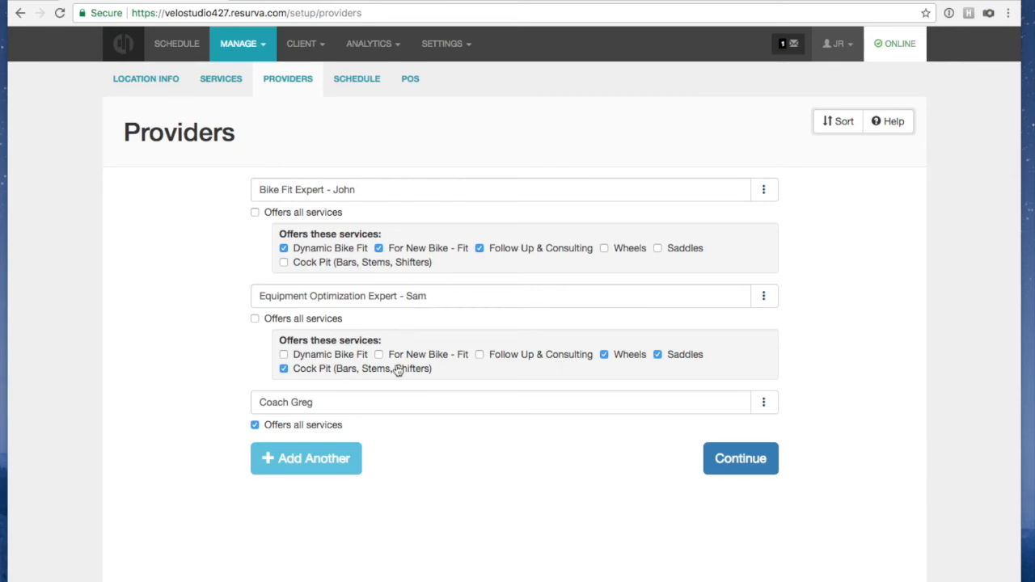
# Untick 'Offers all services' for Coach Greg and return to the Services setup
pyautogui.click(273, 426)
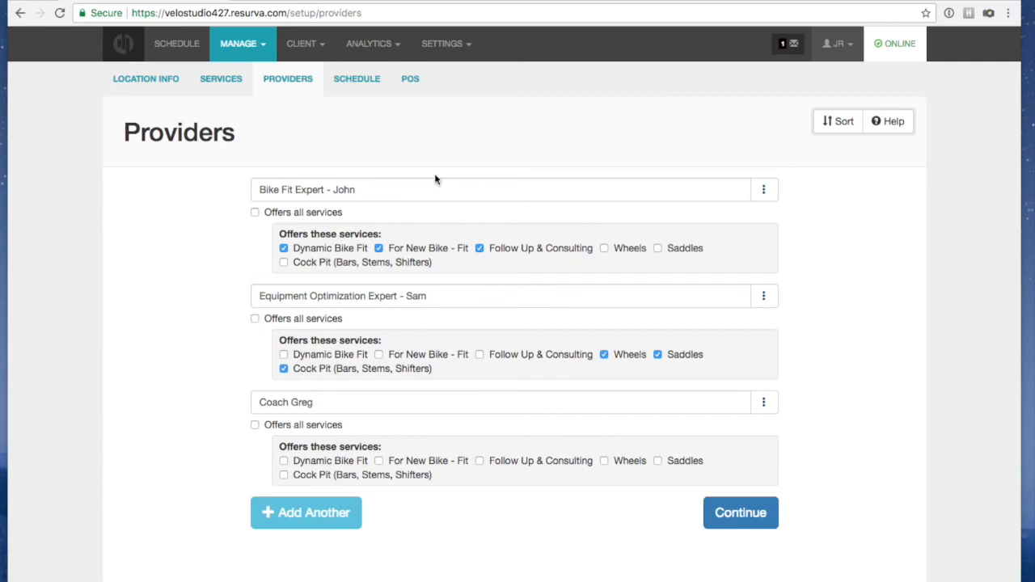
pyautogui.click(227, 82)
# Add and save an 'Indoor Training' service category, then start a new blank service entry
pyautogui.click(254, 302)
pyautogui.click(265, 294)
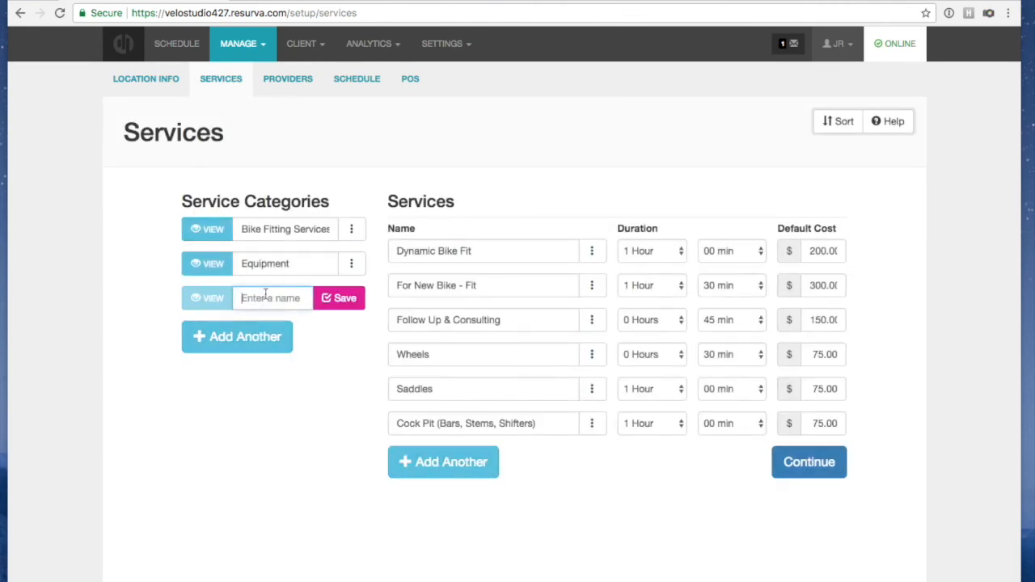
pyautogui.write('Indoor Training')
pyautogui.click(342, 297)
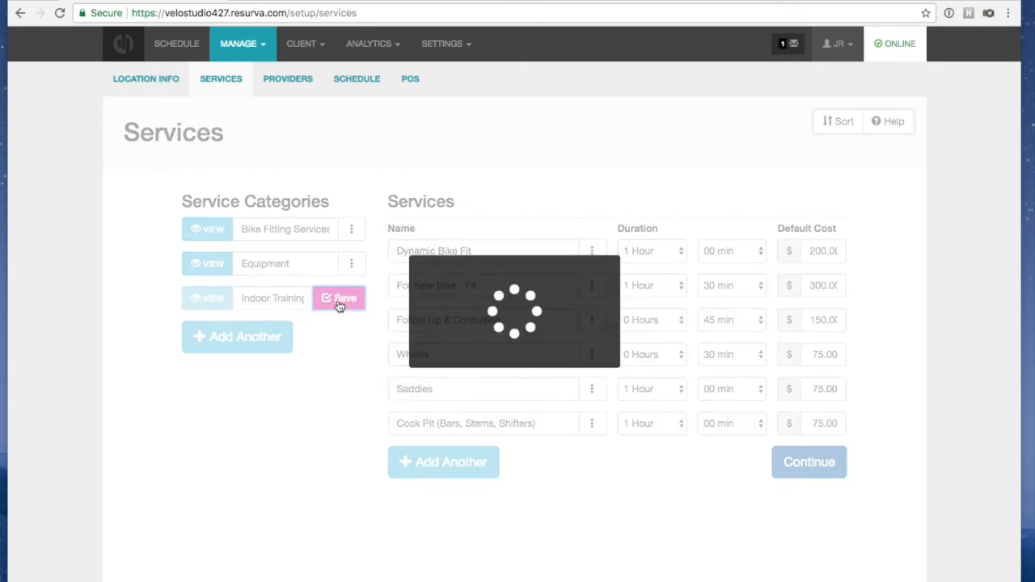
pyautogui.click(446, 468)
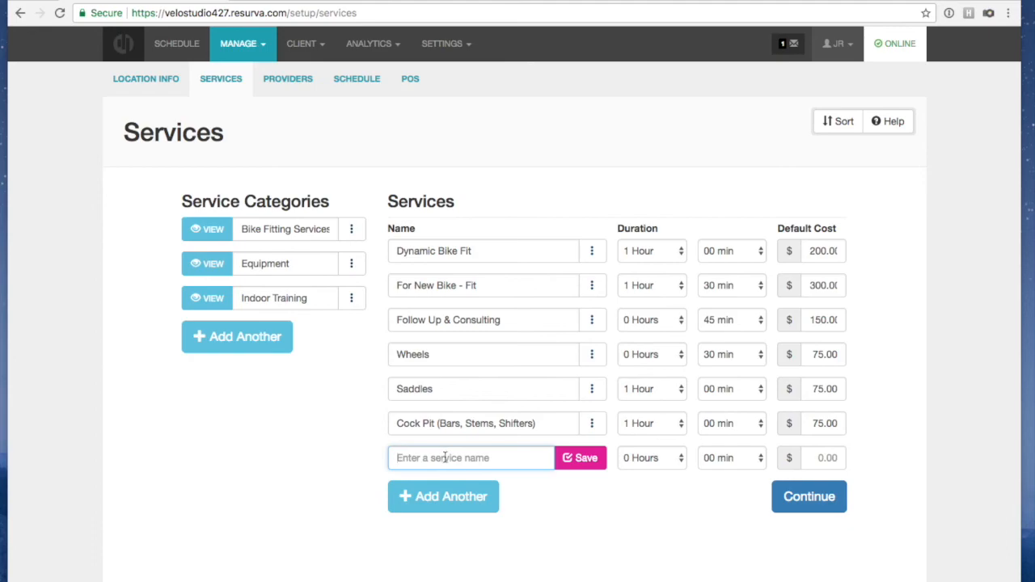
# Save 'High Intensity Training for Road Cyclists' with a 1 hr 30 min duration and 20.00 cost
pyautogui.write('High In')
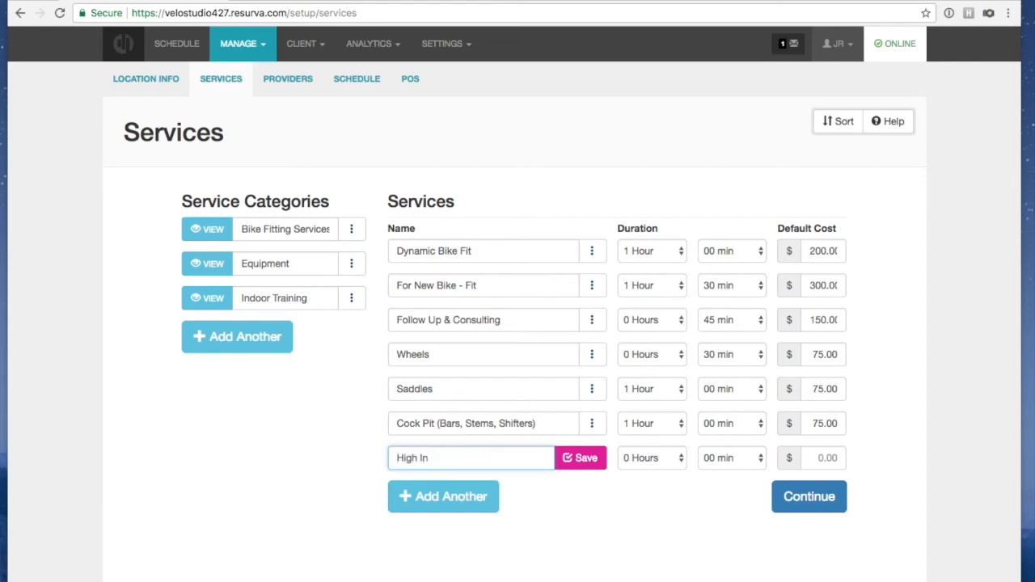
pyautogui.write('tensity Trainig')
pyautogui.press('BackSpace')
pyautogui.press('BackSpace')
pyautogui.press('BackSpace')
pyautogui.write('ing for')
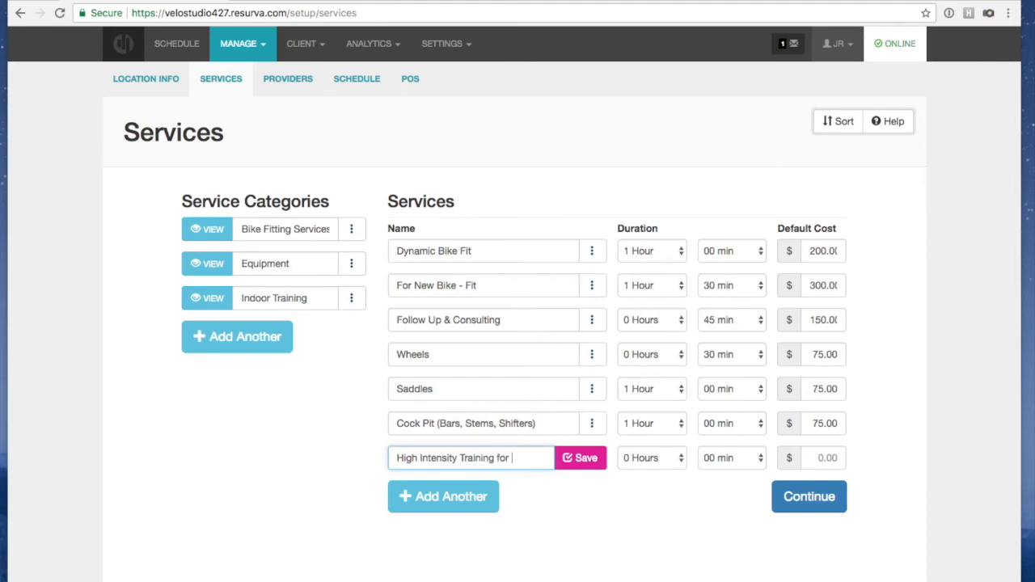
pyautogui.write(' Road Cy')
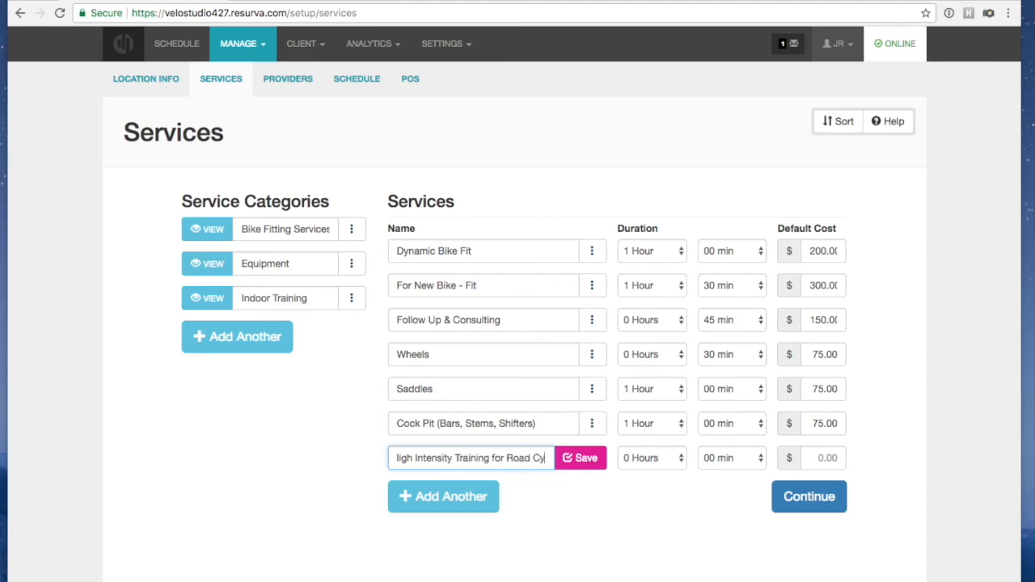
pyautogui.write('clists')
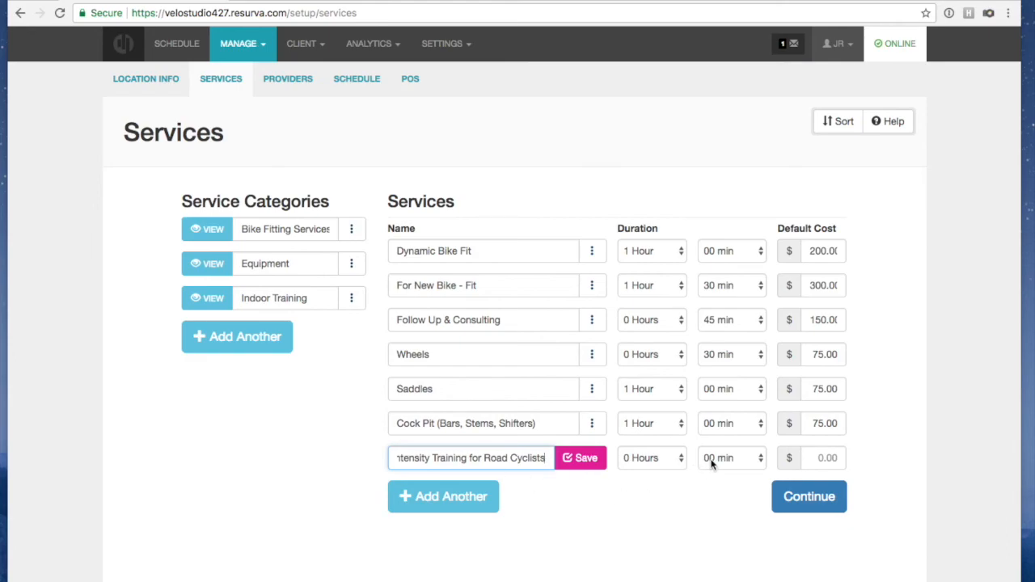
pyautogui.click(663, 458)
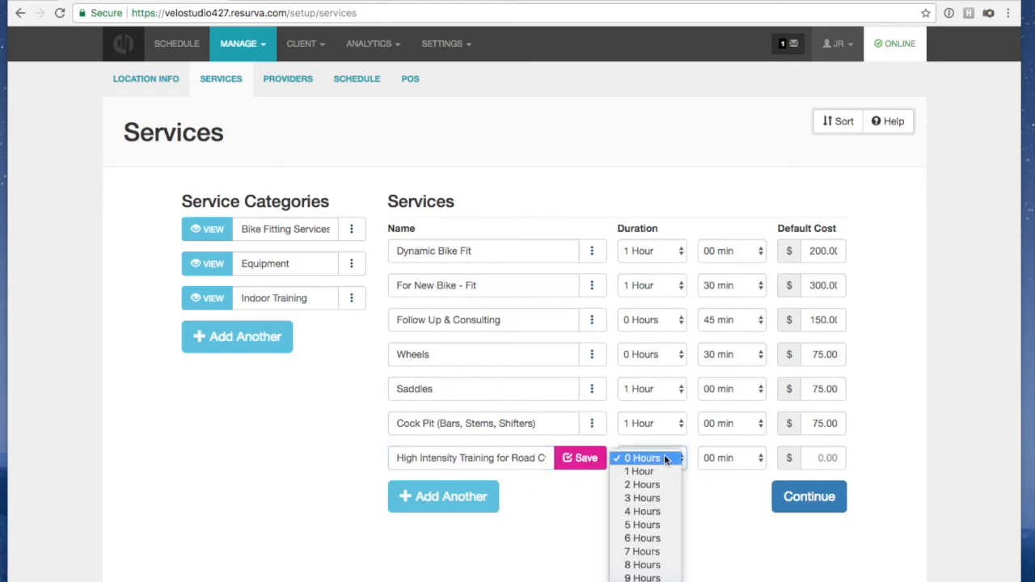
pyautogui.click(666, 469)
pyautogui.click(723, 458)
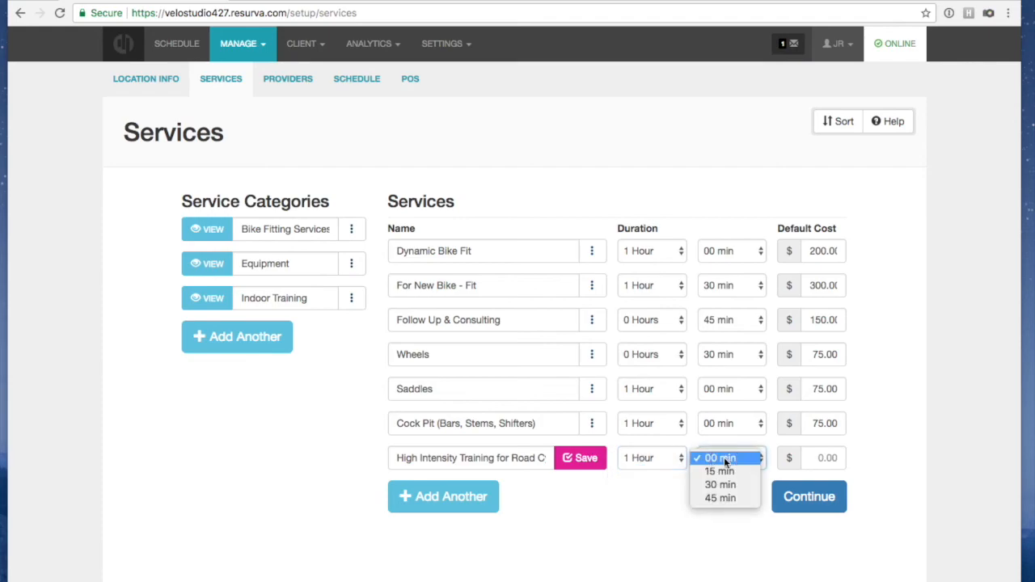
pyautogui.click(726, 486)
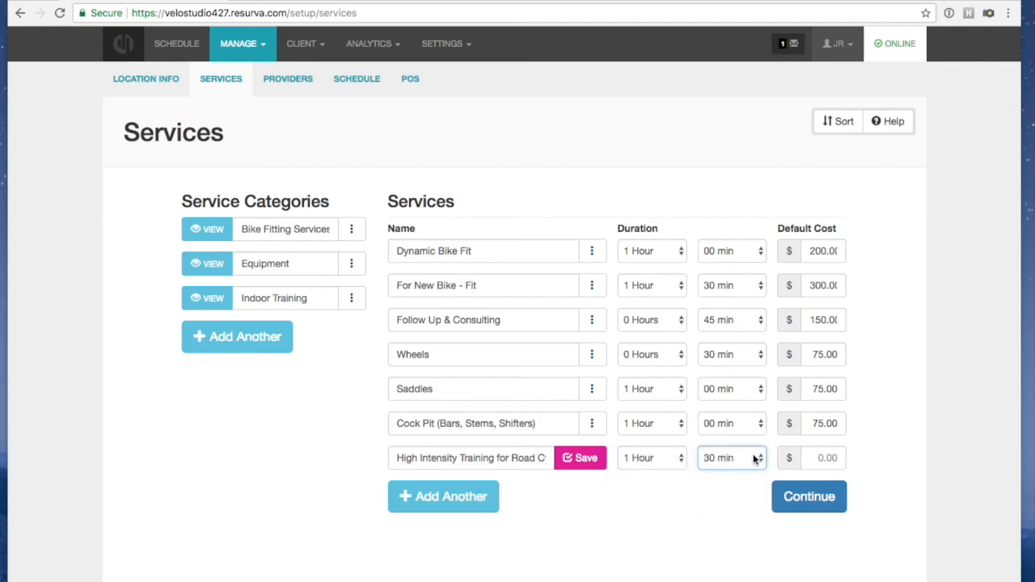
pyautogui.click(828, 457)
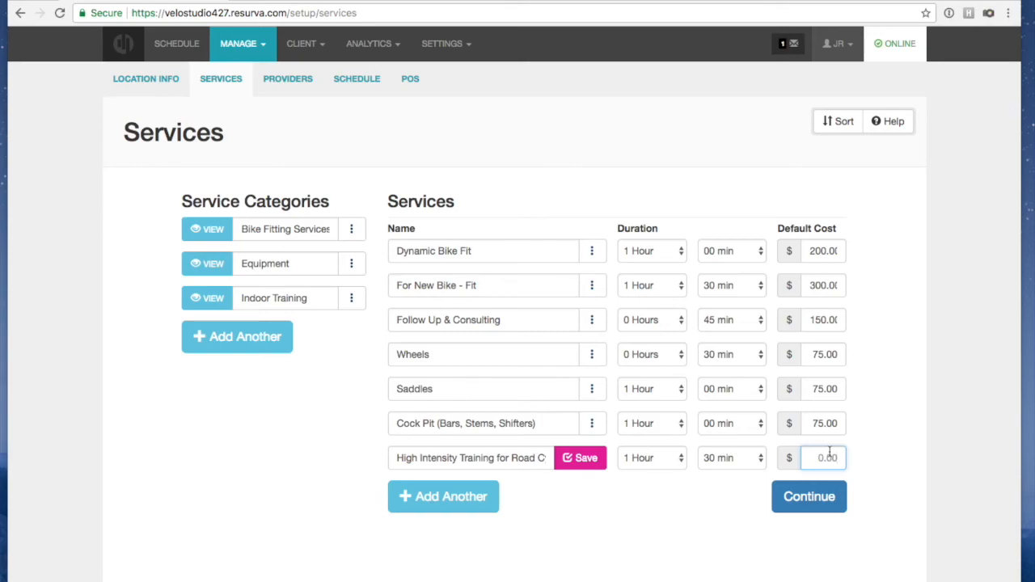
pyautogui.write('20')
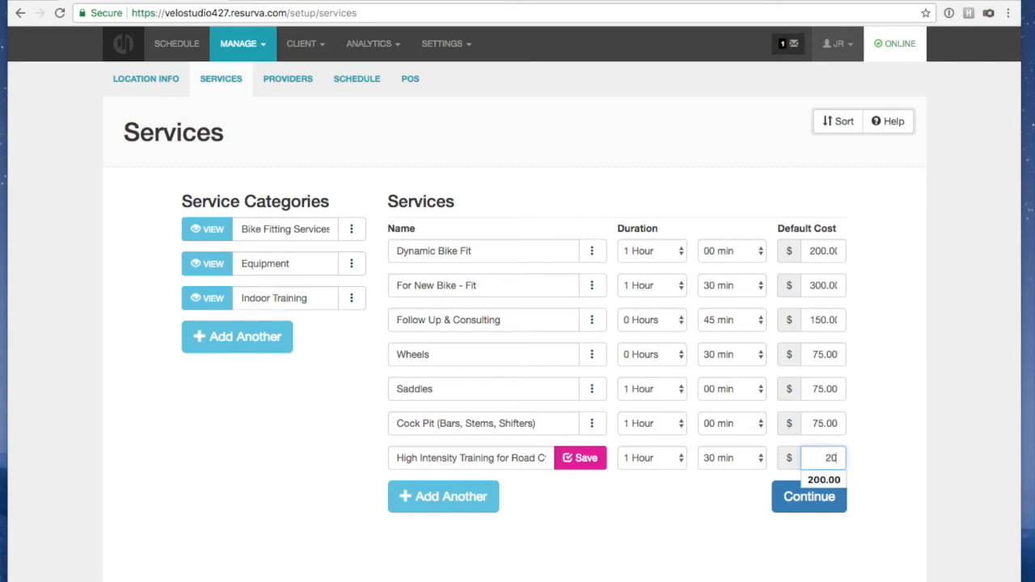
pyautogui.click(878, 446)
pyautogui.click(837, 459)
pyautogui.write('.00')
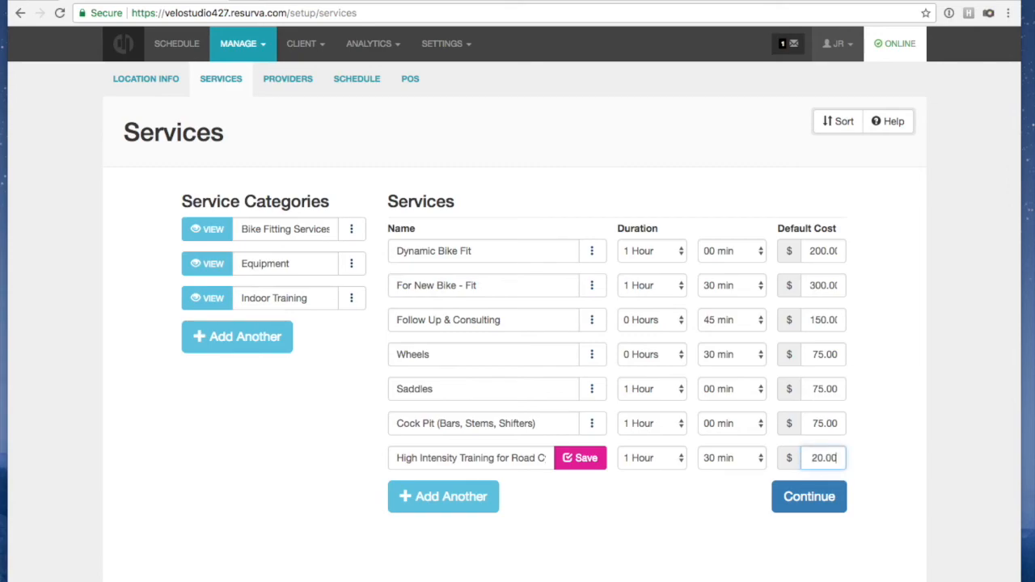
pyautogui.click(865, 491)
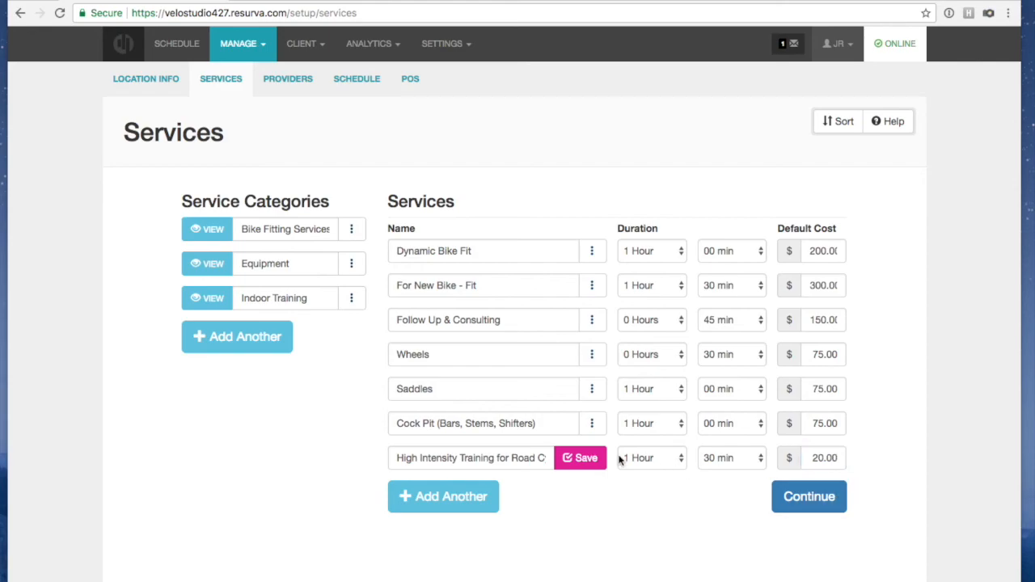
pyautogui.click(592, 462)
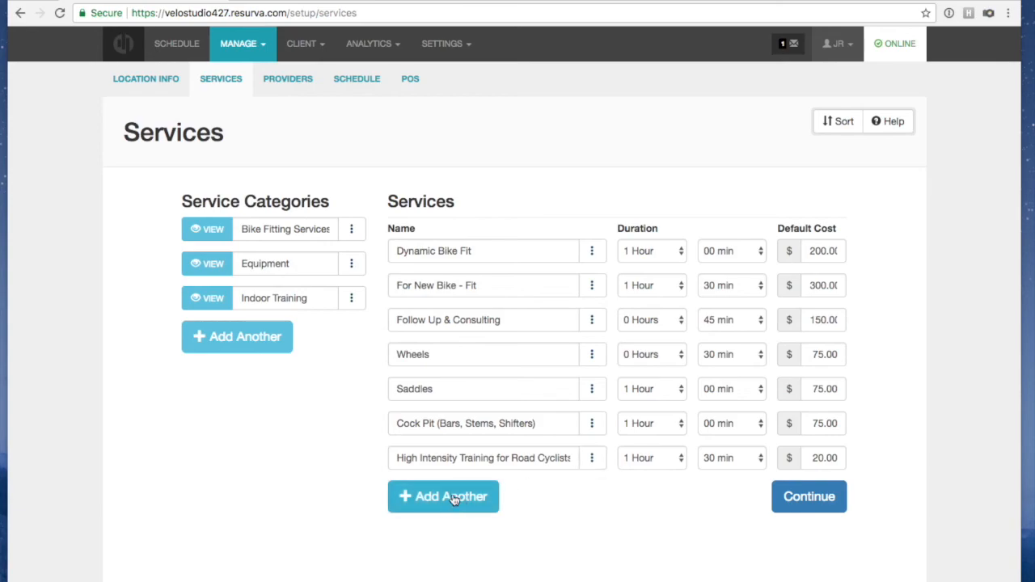
# Add and save 'High Intensity Training for Triathletes' at 2 hours and 20.00 cost
pyautogui.click(453, 498)
pyautogui.click(449, 490)
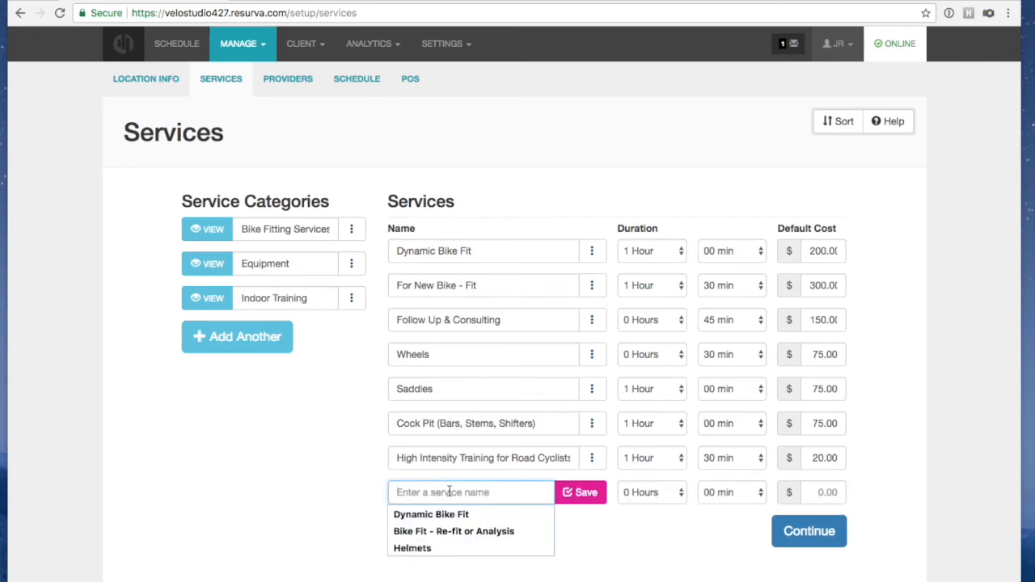
pyautogui.write('High Intensity Tra')
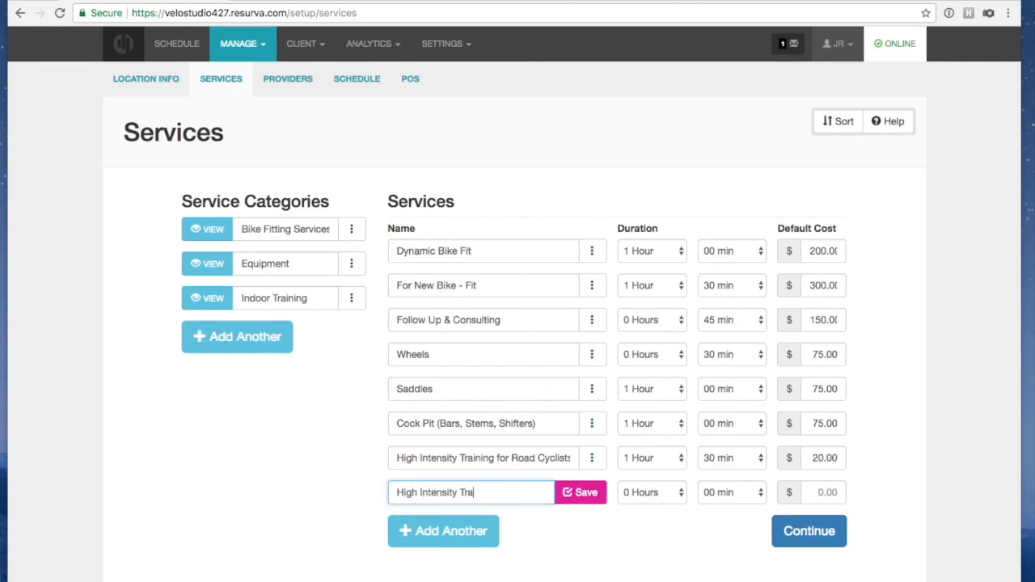
pyautogui.write('ining for Triathletes')
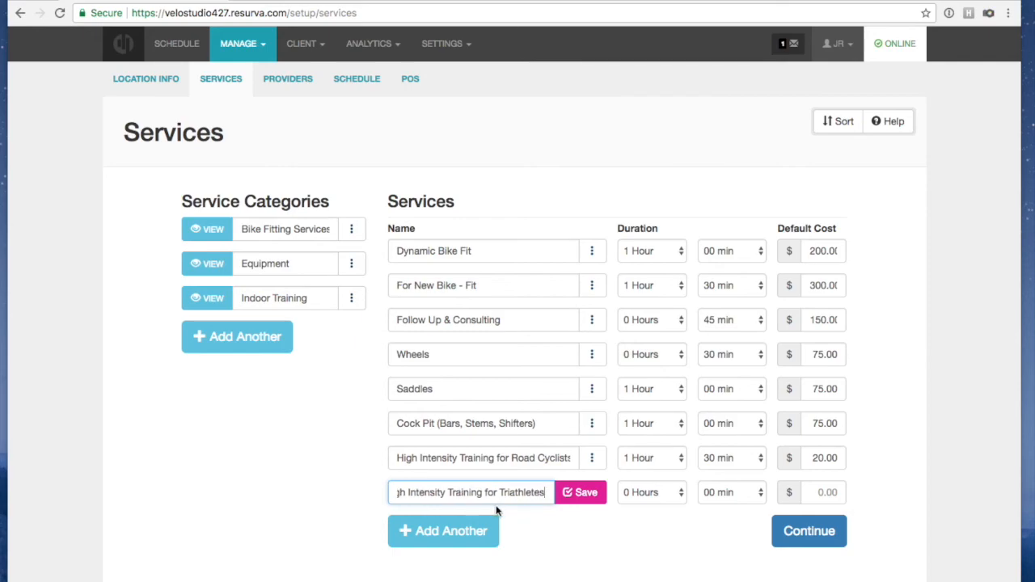
pyautogui.click(641, 493)
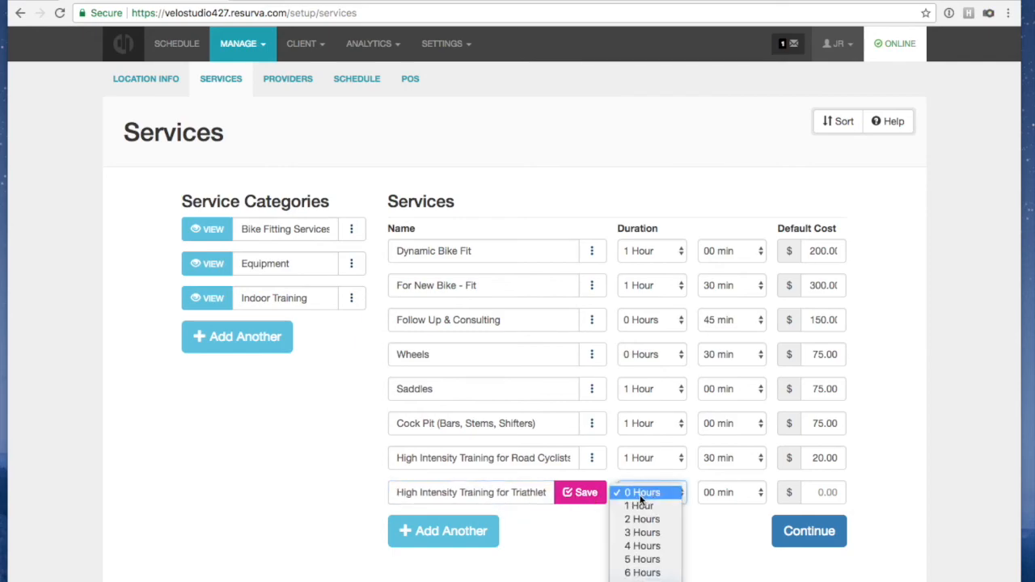
pyautogui.click(639, 505)
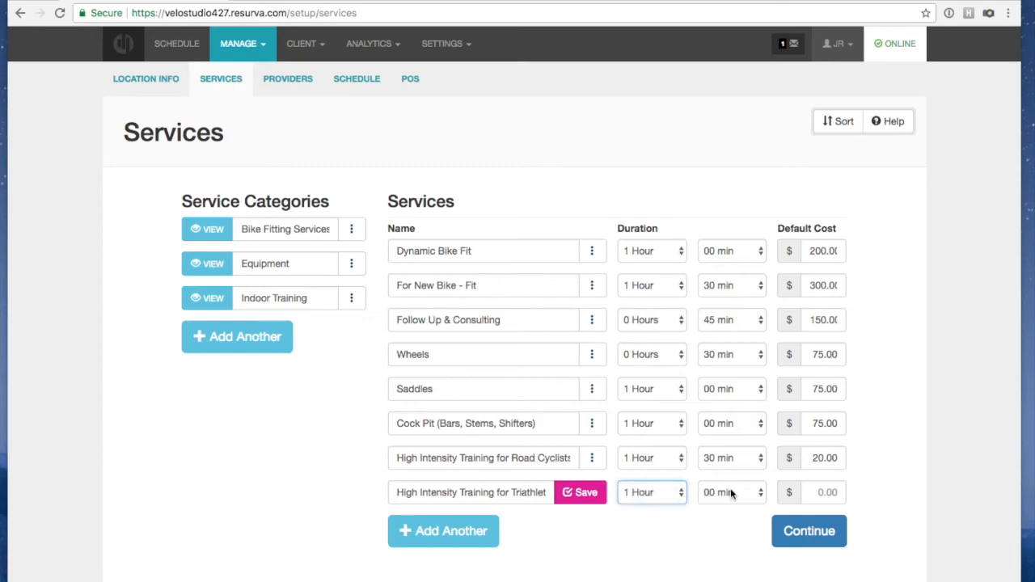
pyautogui.click(678, 495)
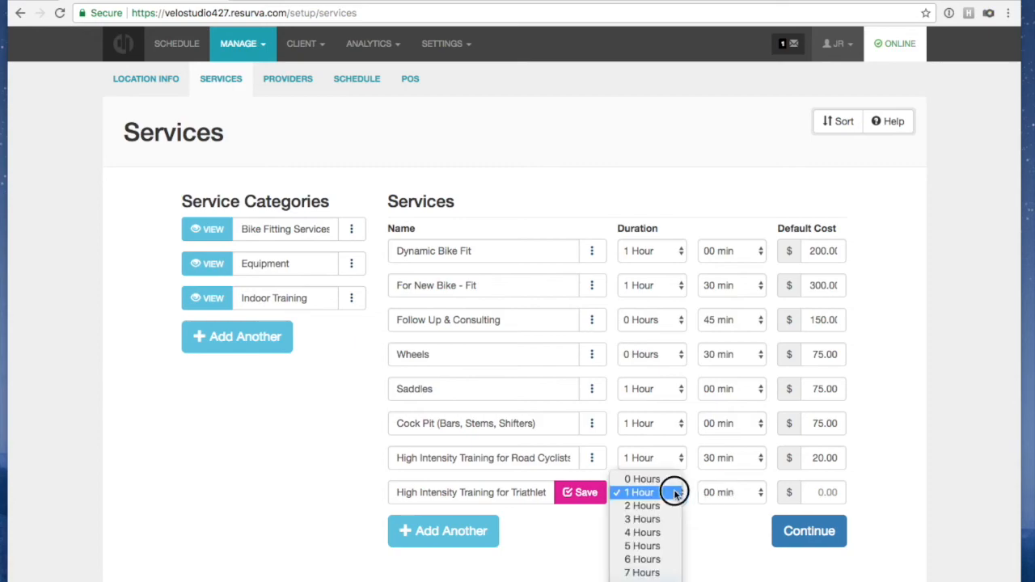
pyautogui.click(641, 506)
pyautogui.click(829, 490)
pyautogui.write('20.00')
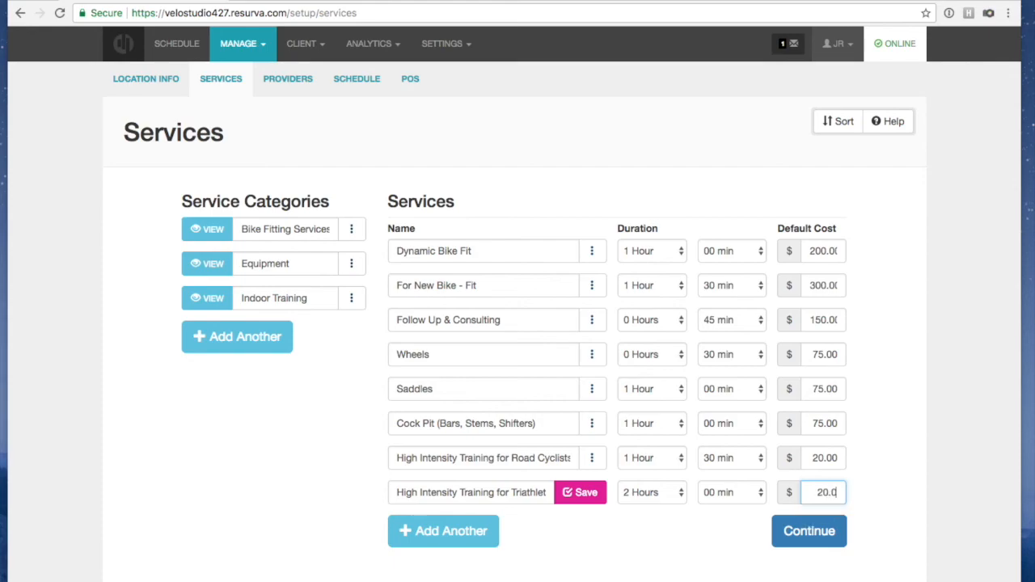
pyautogui.click(589, 495)
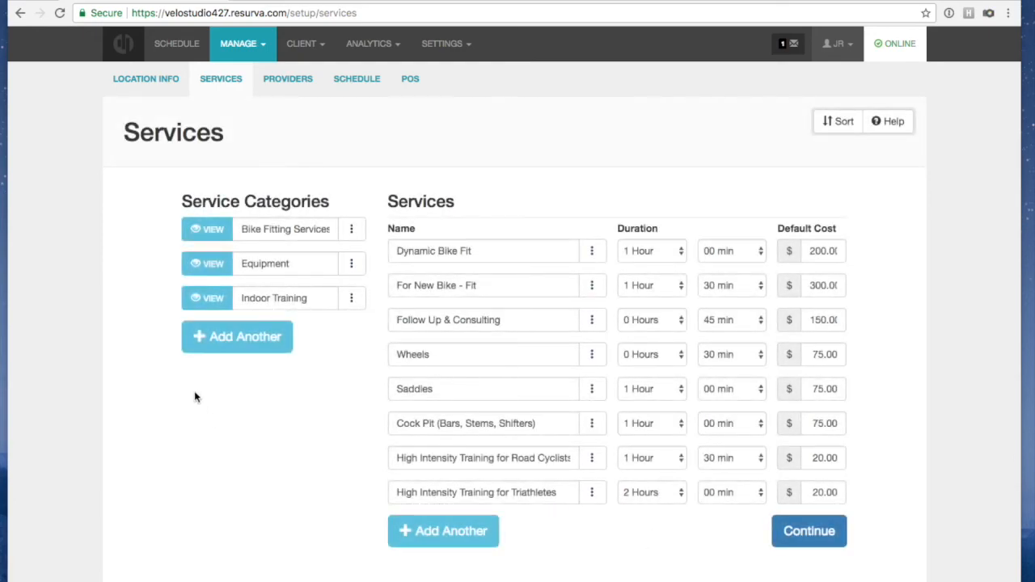
pyautogui.click(352, 298)
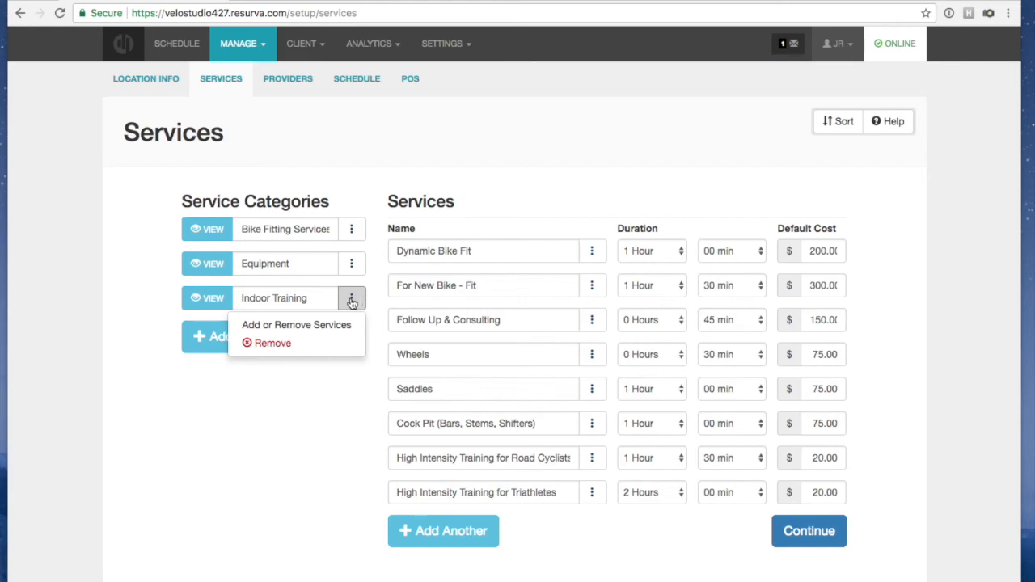
pyautogui.click(343, 332)
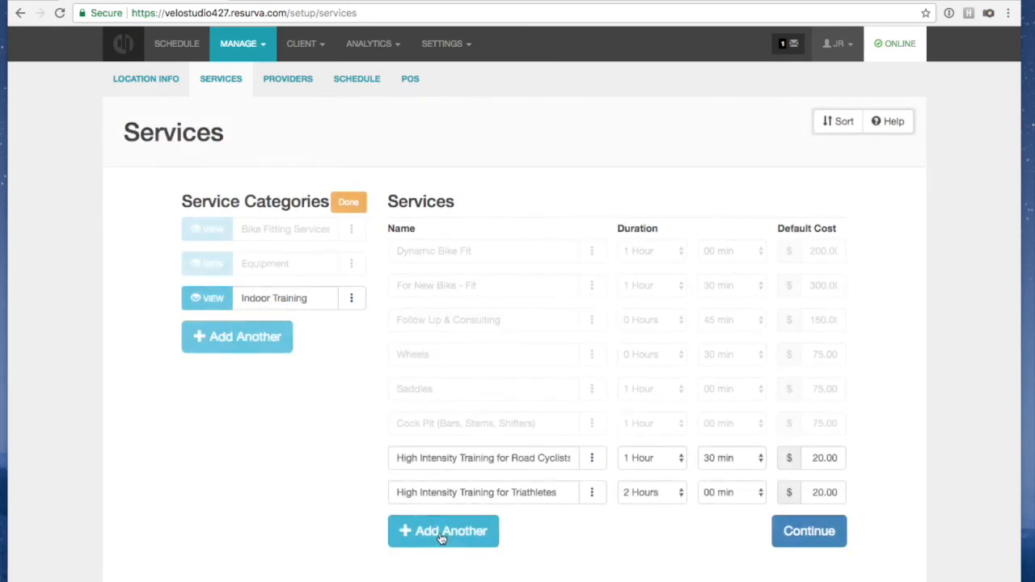
pyautogui.click(338, 203)
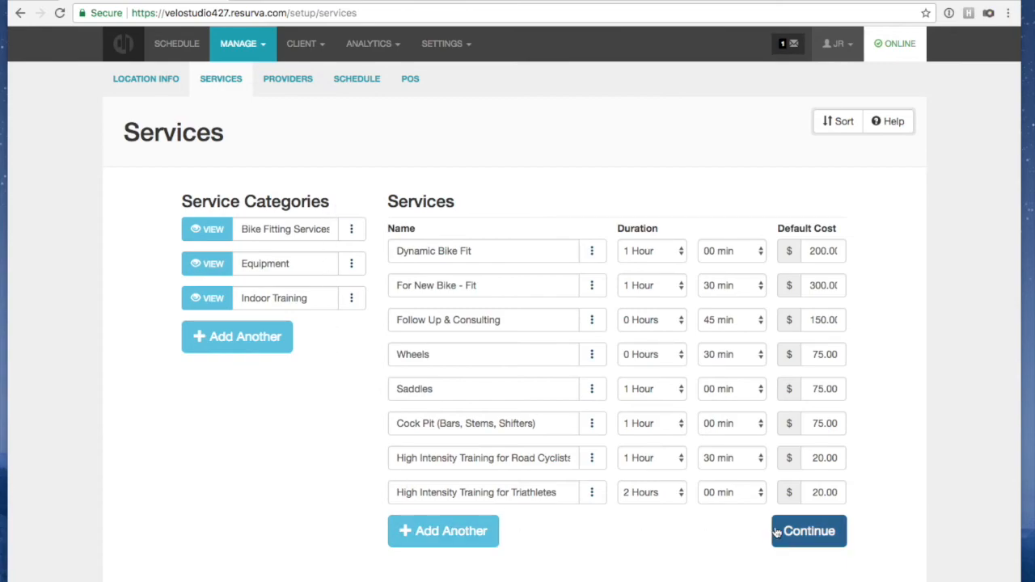
# Uncheck the coach's six fitting services, tick both High Intensity Training services, and continue
pyautogui.click(291, 80)
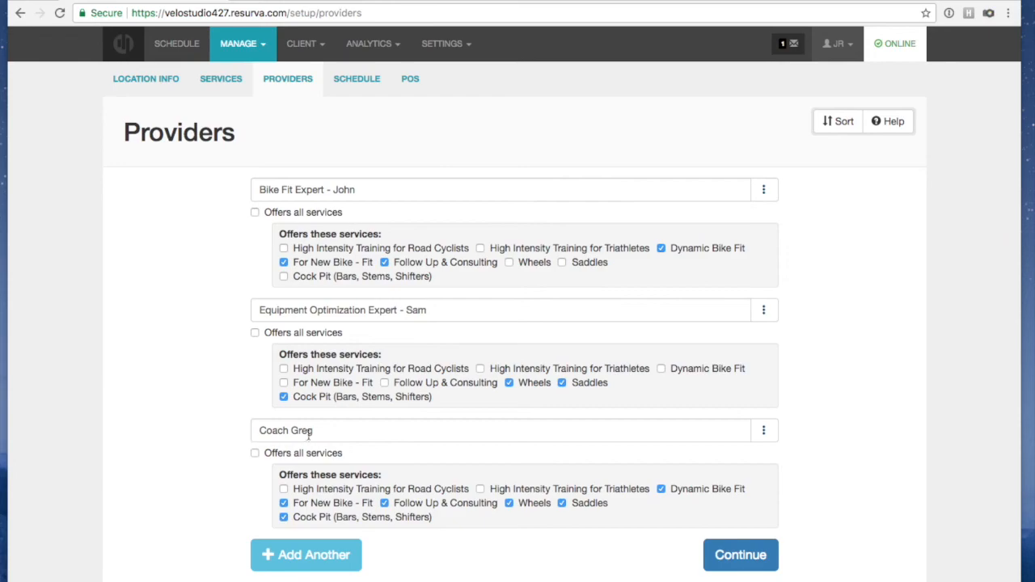
pyautogui.click(283, 503)
pyautogui.click(283, 518)
pyautogui.click(660, 489)
pyautogui.click(561, 504)
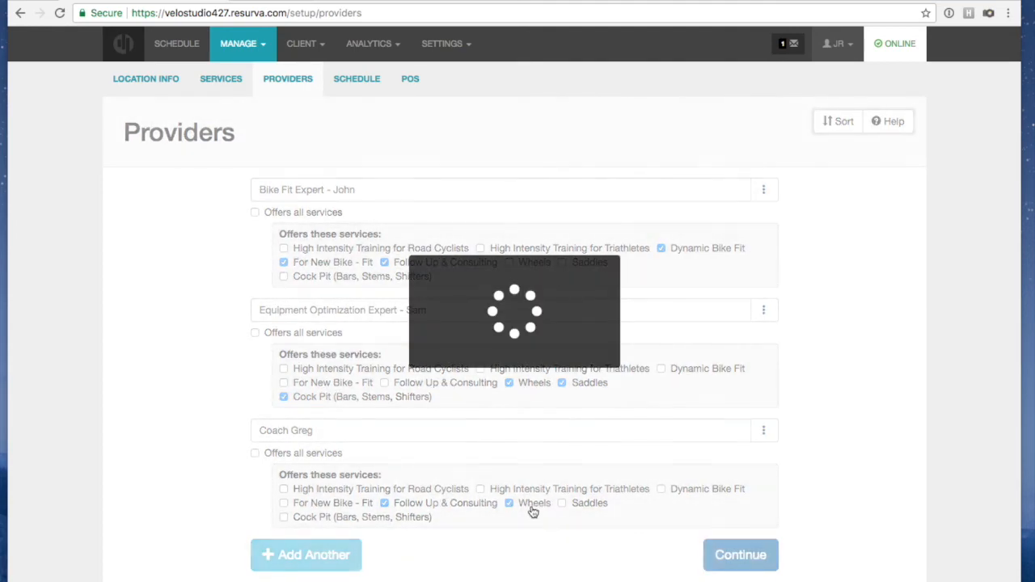
pyautogui.click(509, 503)
pyautogui.click(386, 503)
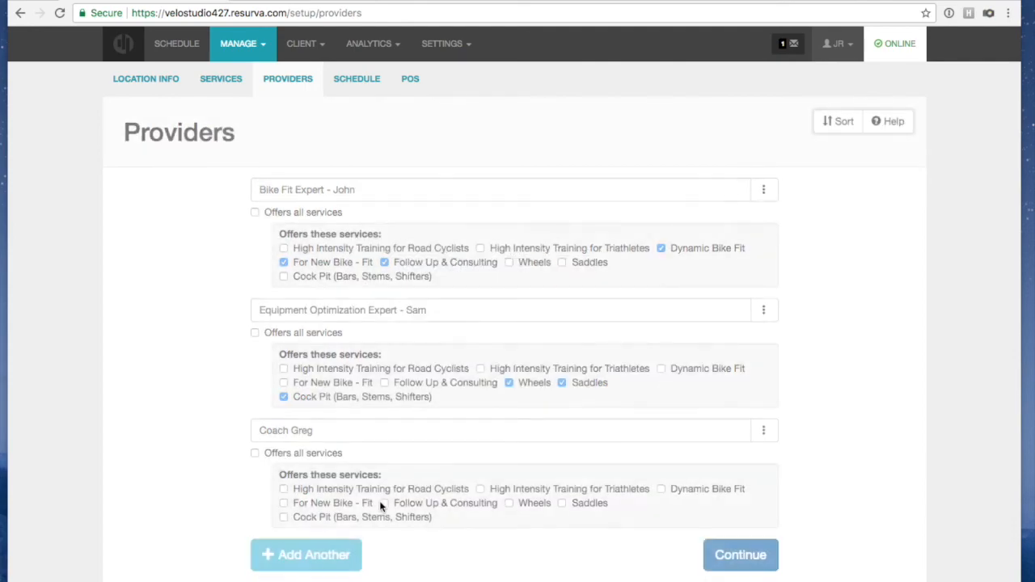
pyautogui.click(283, 489)
pyautogui.click(480, 490)
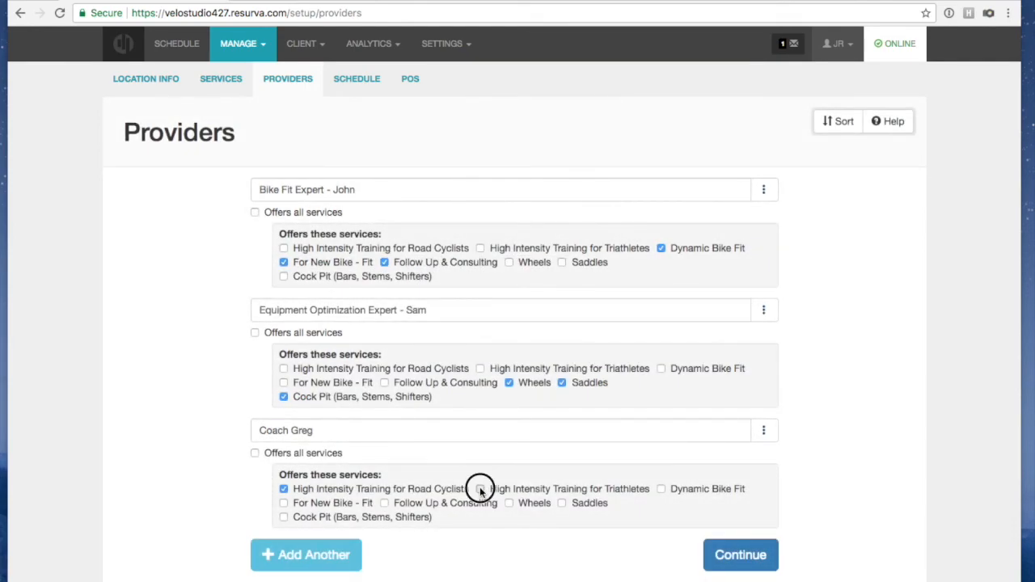
pyautogui.click(741, 558)
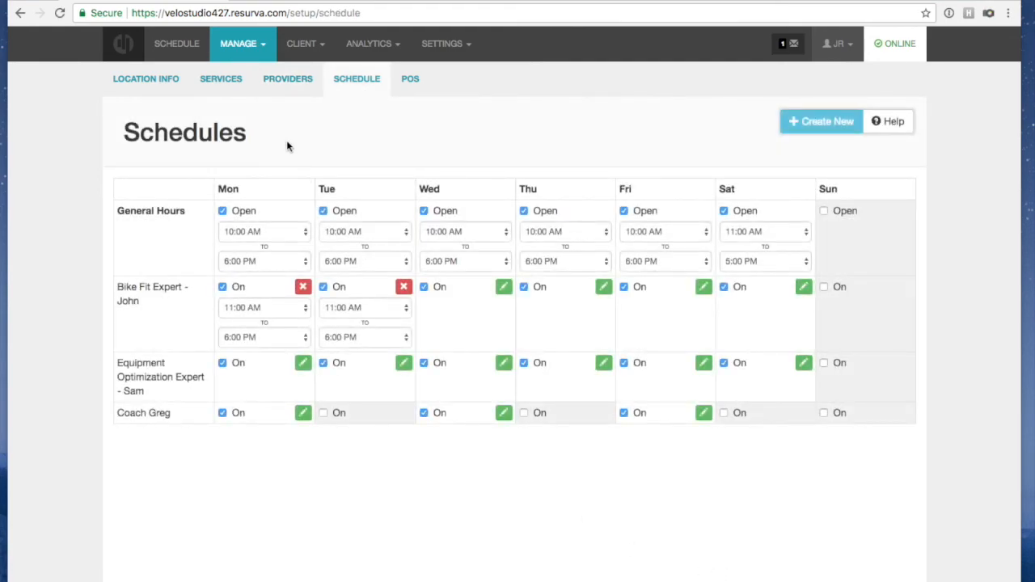
# Add a new coach provider offering only the triathlete and road cyclist training services
pyautogui.click(287, 78)
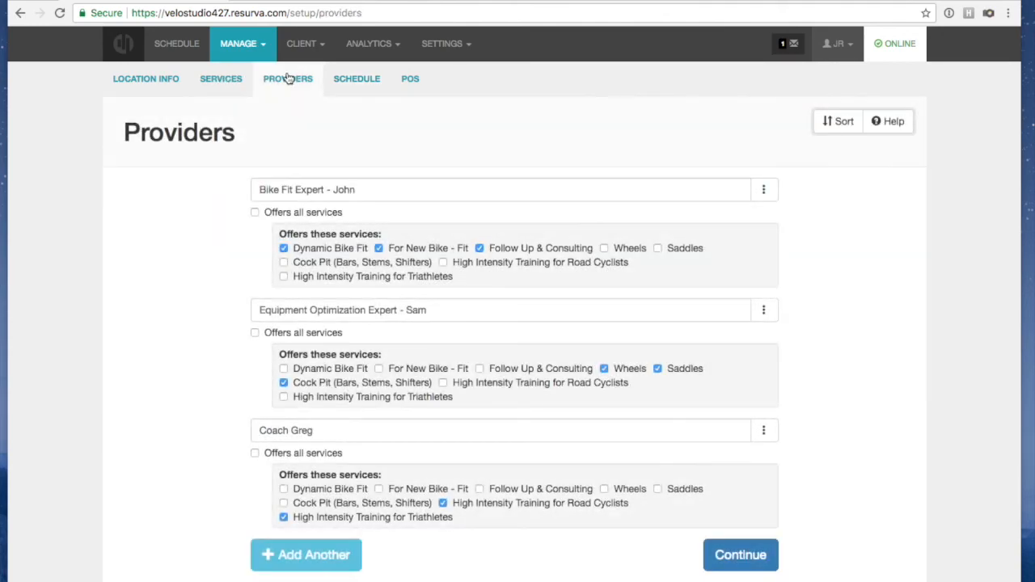
pyautogui.click(313, 549)
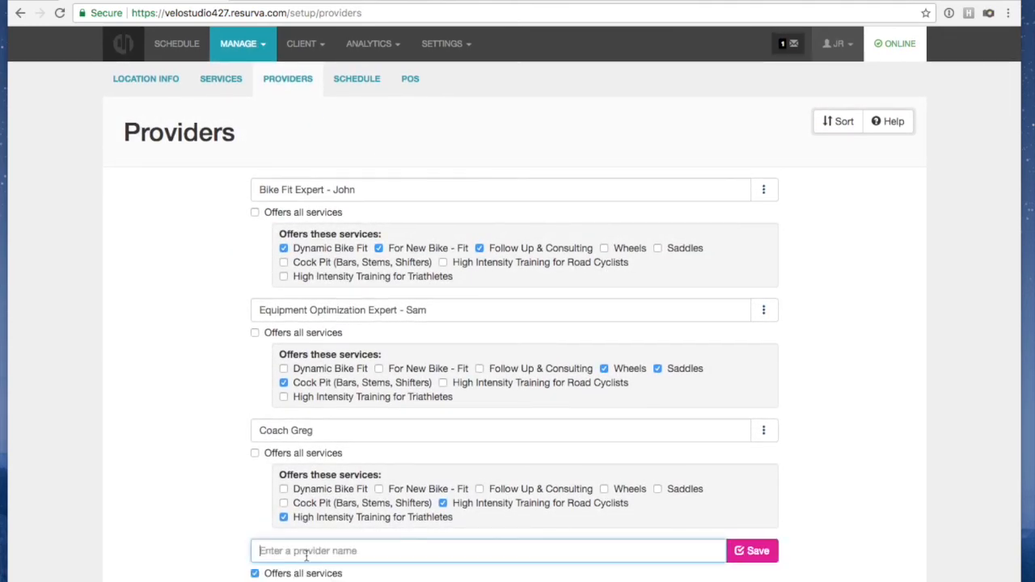
pyautogui.write('Coach Paula')
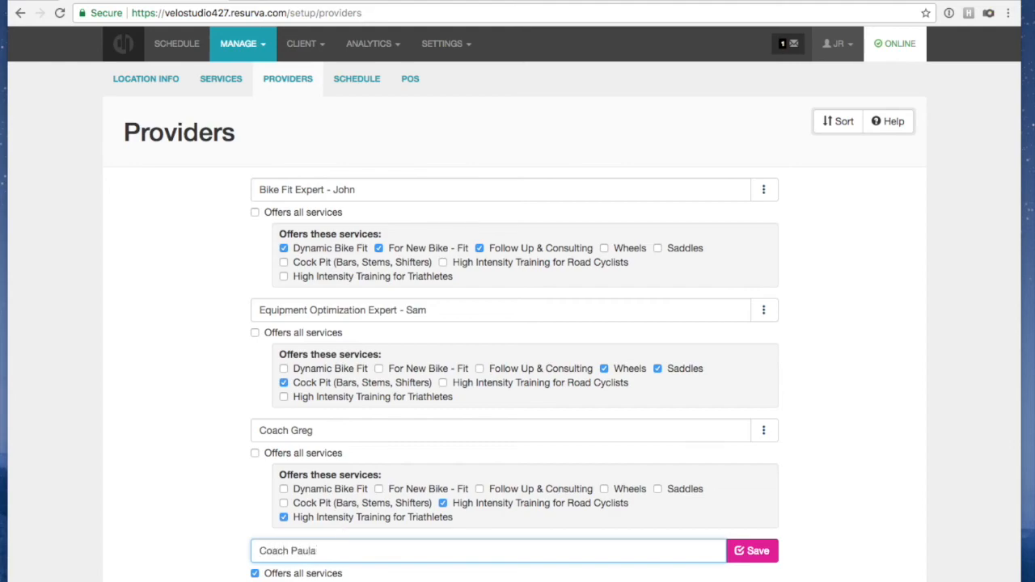
pyautogui.scroll(-1, 356, 529)
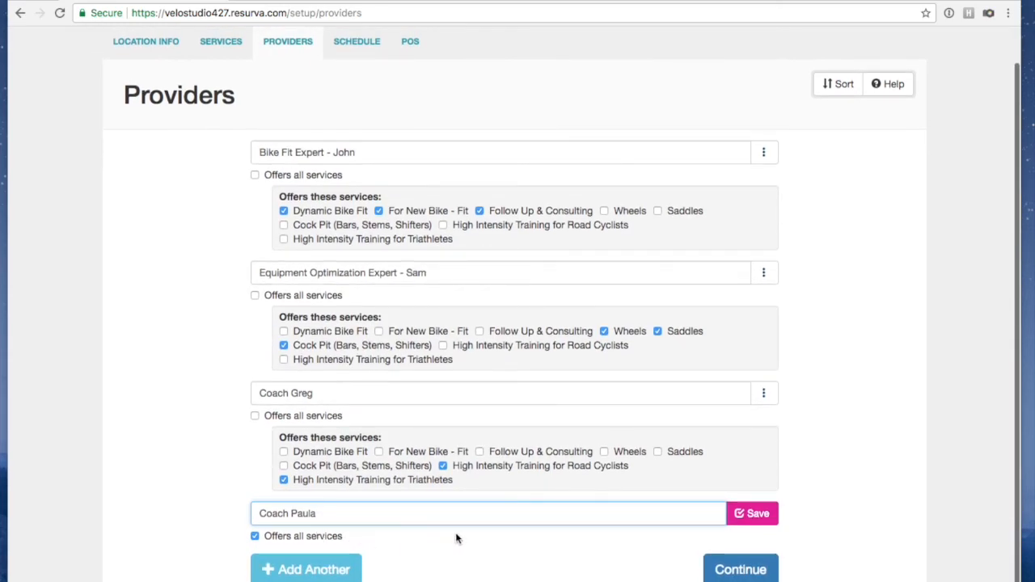
pyautogui.click(255, 536)
pyautogui.scroll(-2, 277, 536)
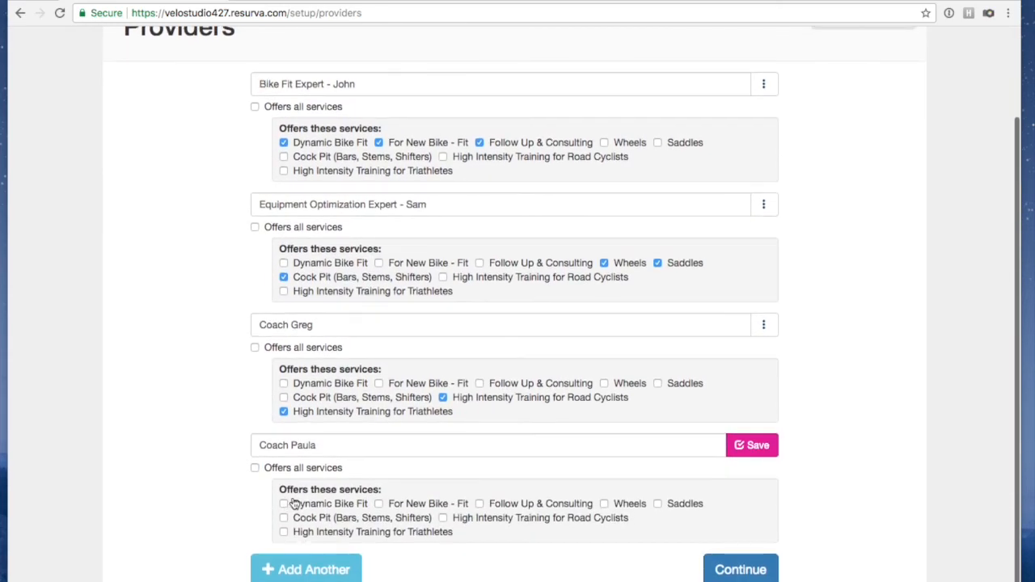
pyautogui.click(283, 532)
pyautogui.click(443, 517)
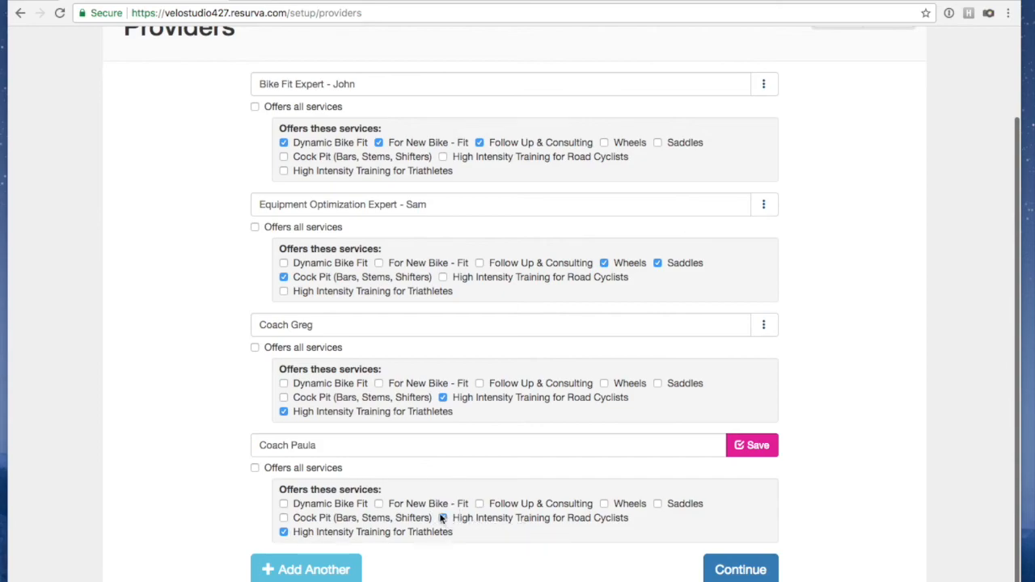
# Save the new coach provider after the unsaved-changes warning and go to the schedule setup
pyautogui.click(746, 570)
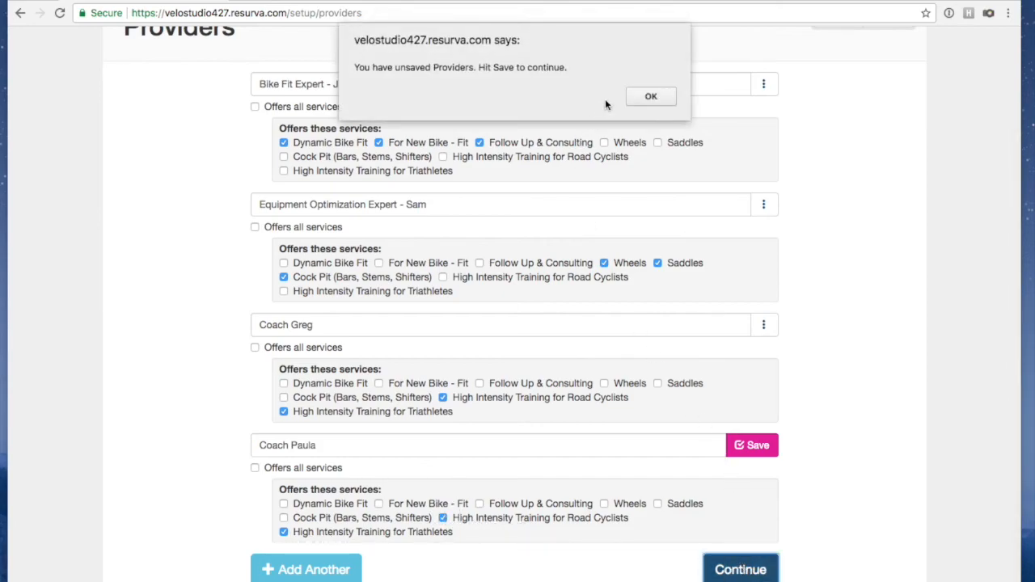
pyautogui.click(651, 97)
pyautogui.click(760, 446)
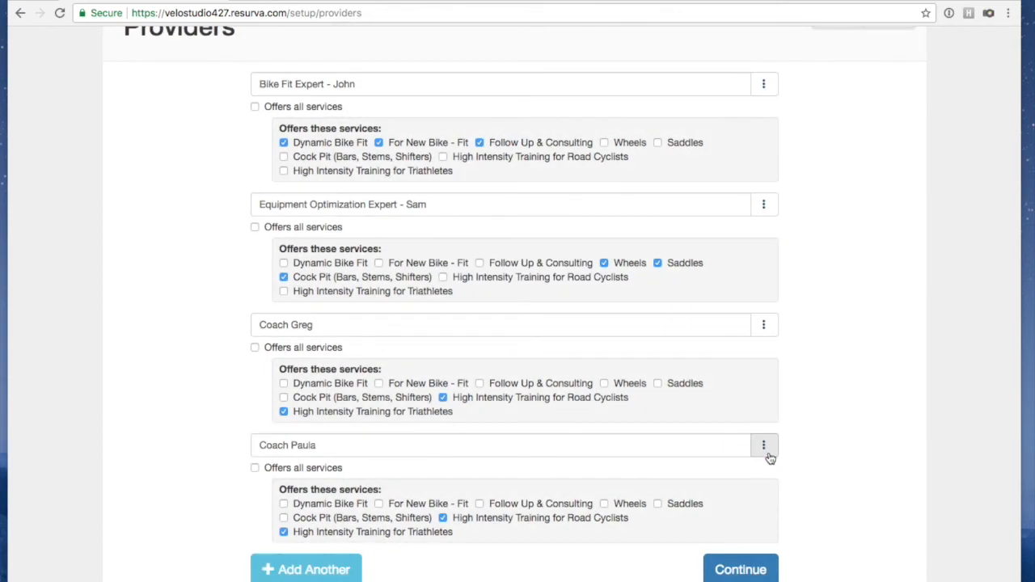
pyautogui.click(750, 559)
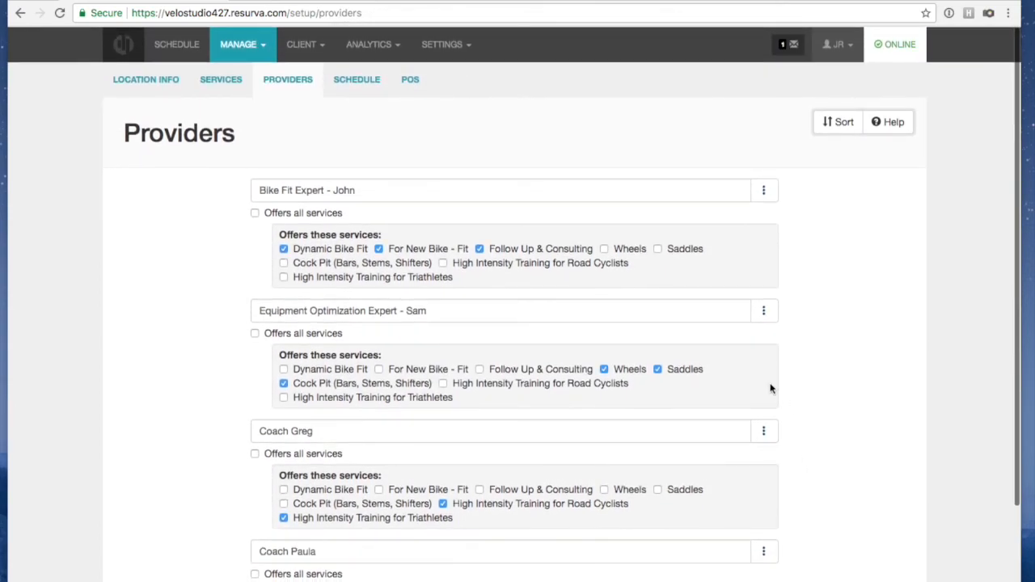
pyautogui.click(347, 83)
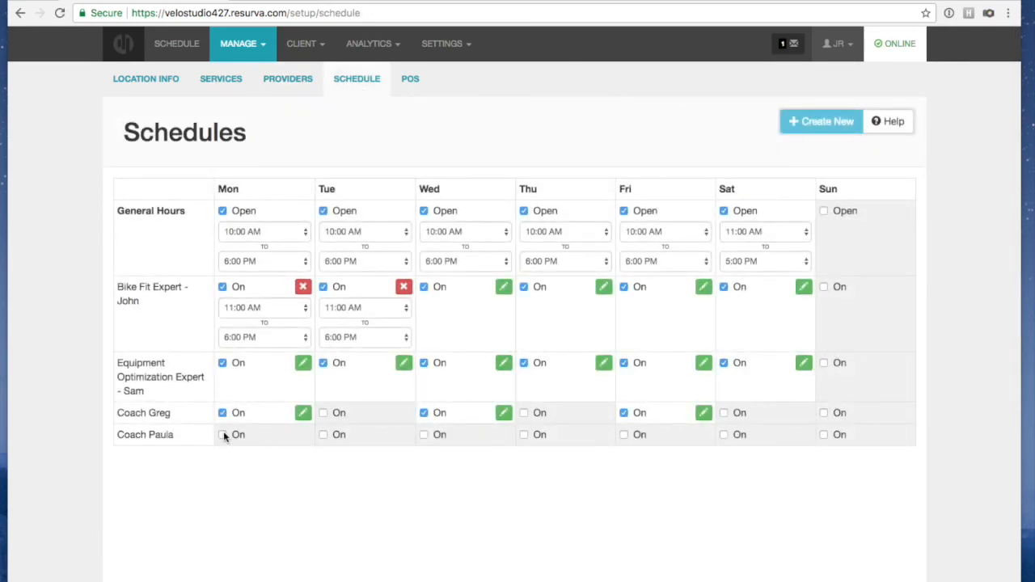
# Schedule the new coach on Tuesdays, Thursdays and Saturdays, then go back to Services setup
pyautogui.click(322, 435)
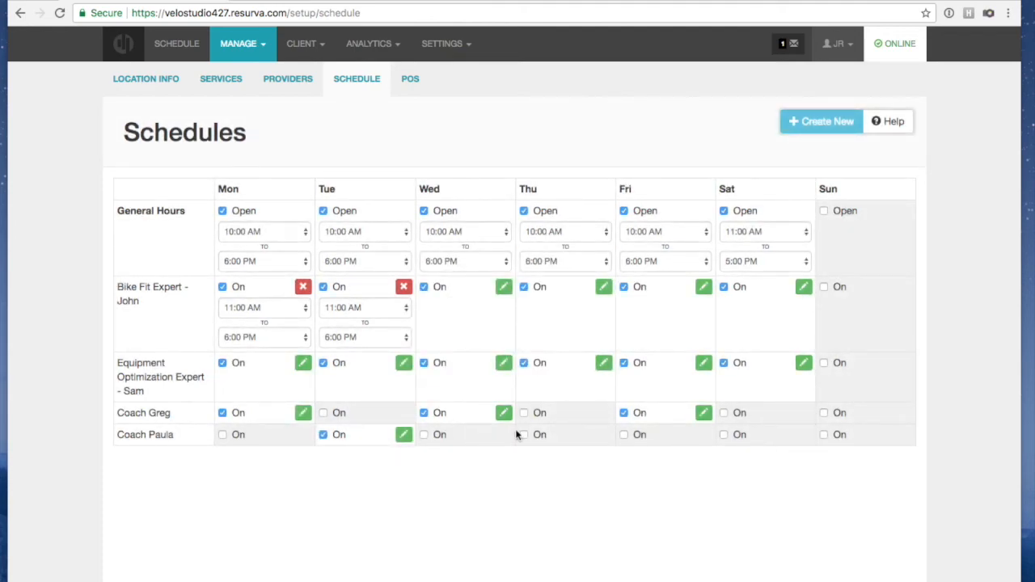
pyautogui.click(524, 435)
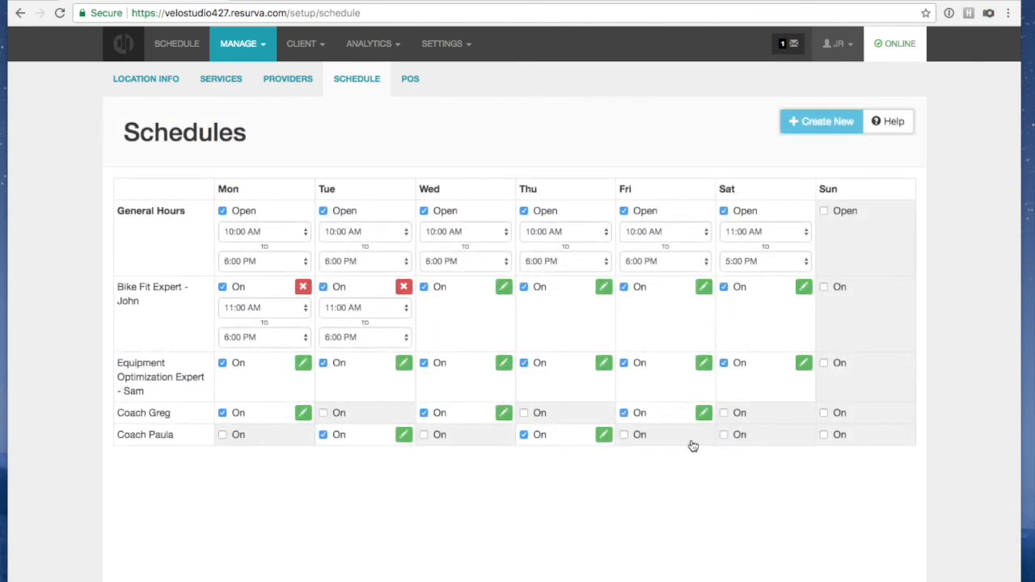
pyautogui.click(723, 435)
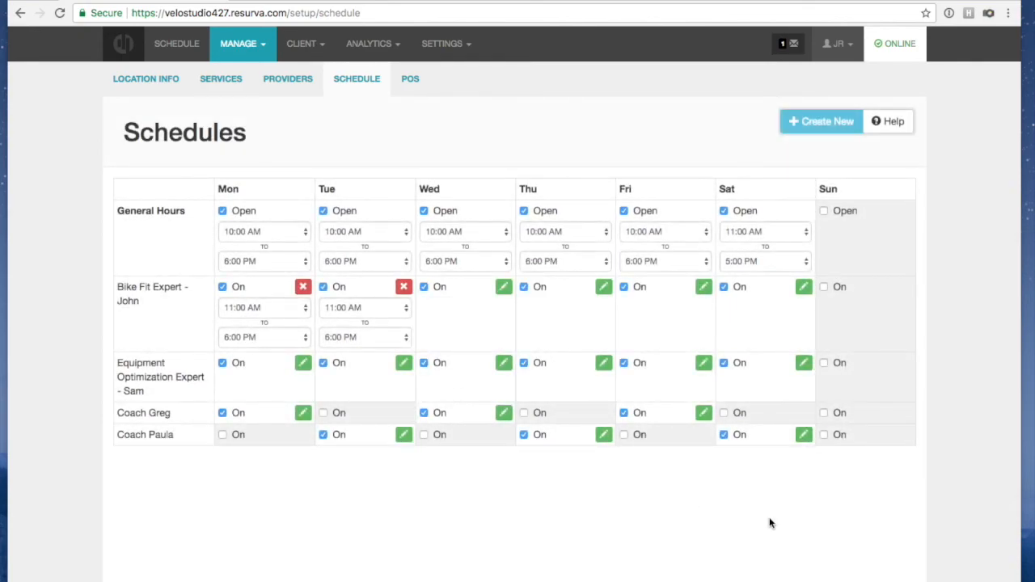
pyautogui.click(221, 79)
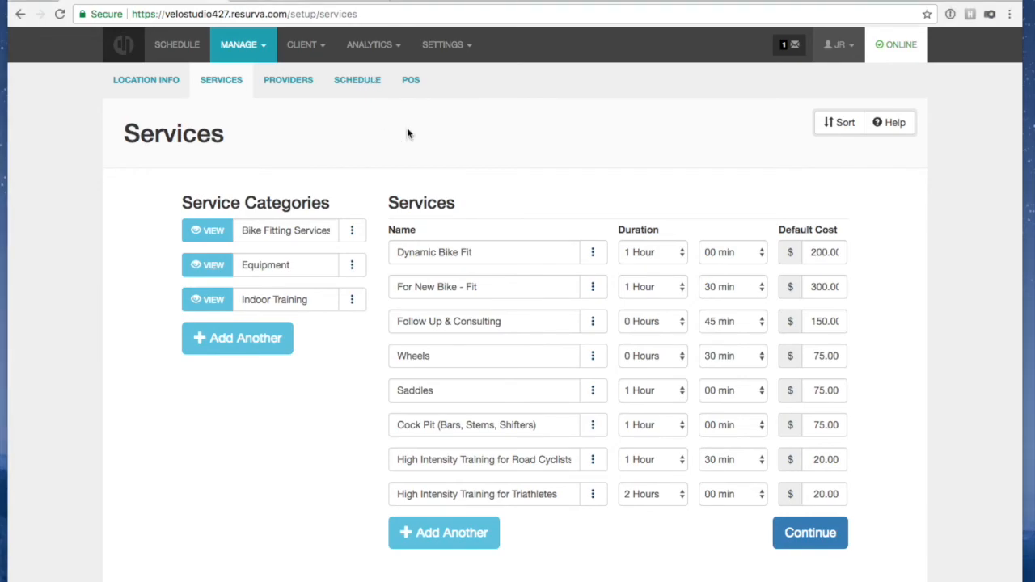
# Load the studio's public booking site in a private browser window
pyautogui.press('super+shift+n')
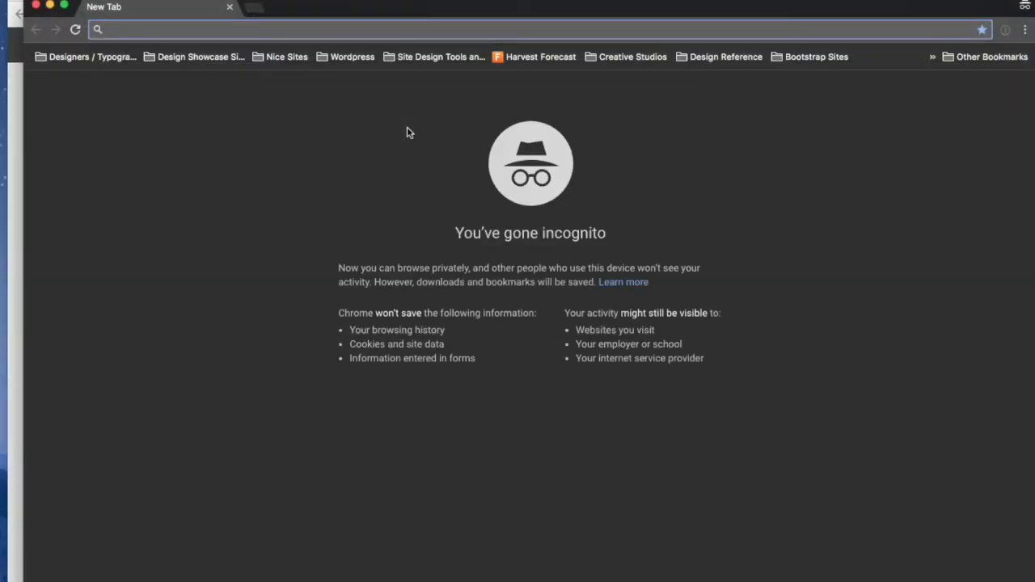
pyautogui.write('https://velostudio427.resurva.com')
pyautogui.press('Return')
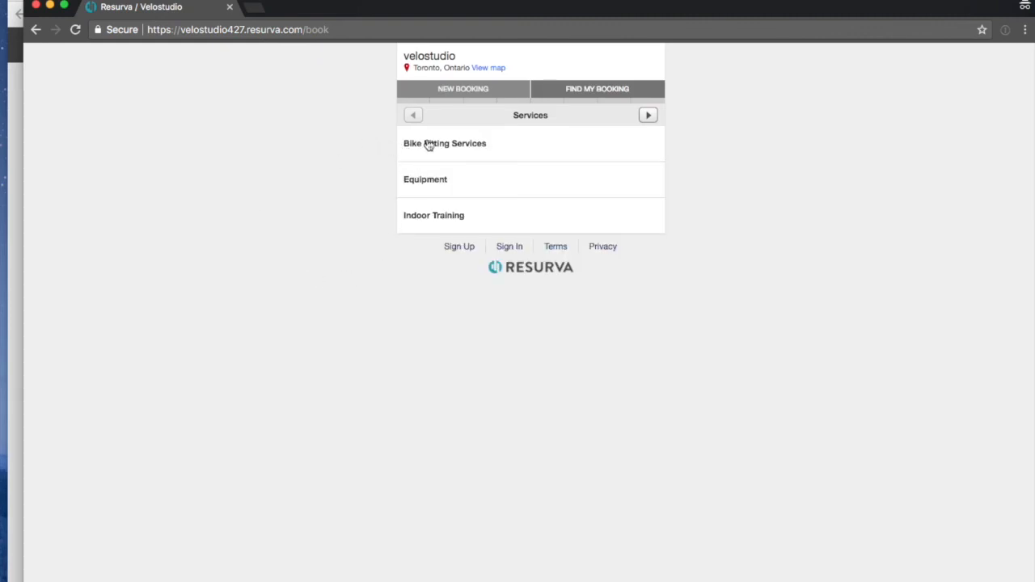
# Test-book Indoor Training triathlete training for Tuesday 9 January, then close the private window
pyautogui.click(415, 216)
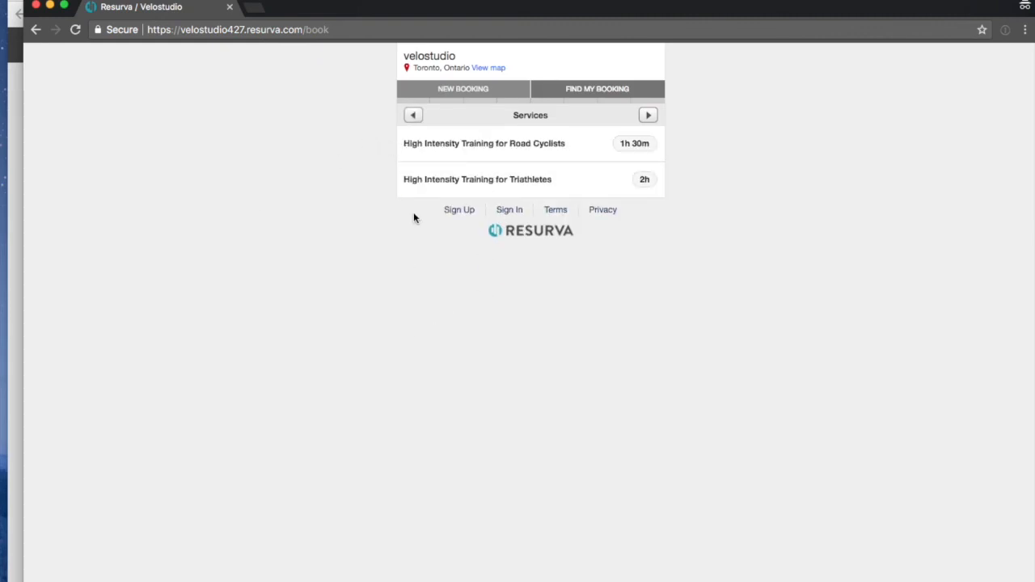
pyautogui.click(493, 179)
pyautogui.click(497, 229)
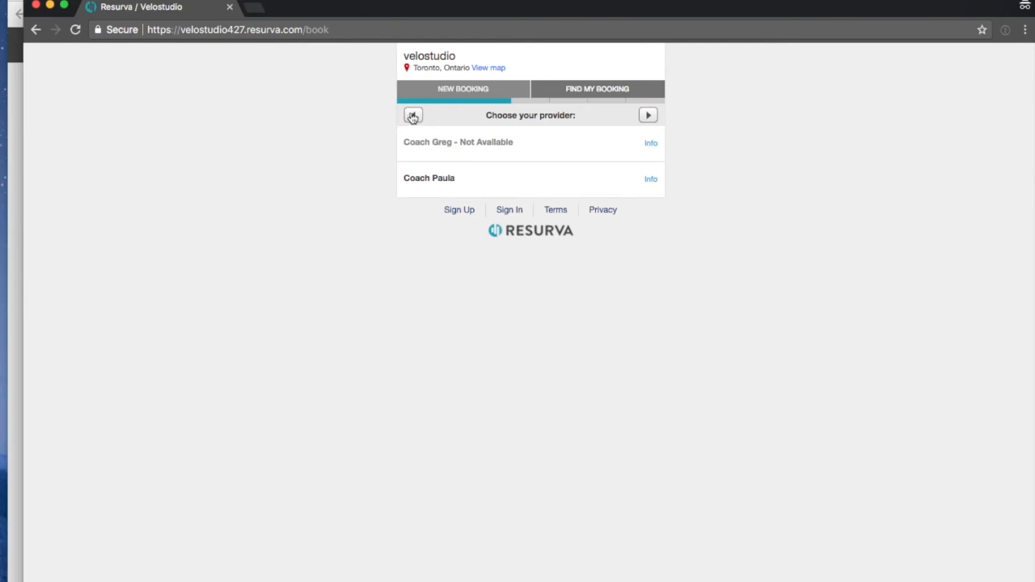
pyautogui.click(453, 90)
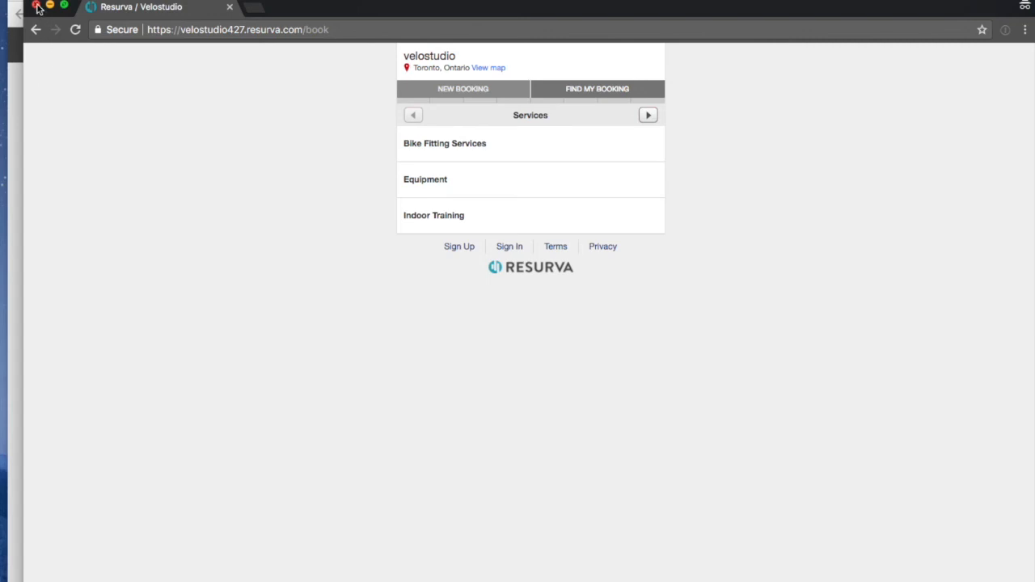
pyautogui.click(36, 8)
# Upload velo-studio-logo.jpg as the Logo & Branding header image and save the brand settings
pyautogui.click(441, 44)
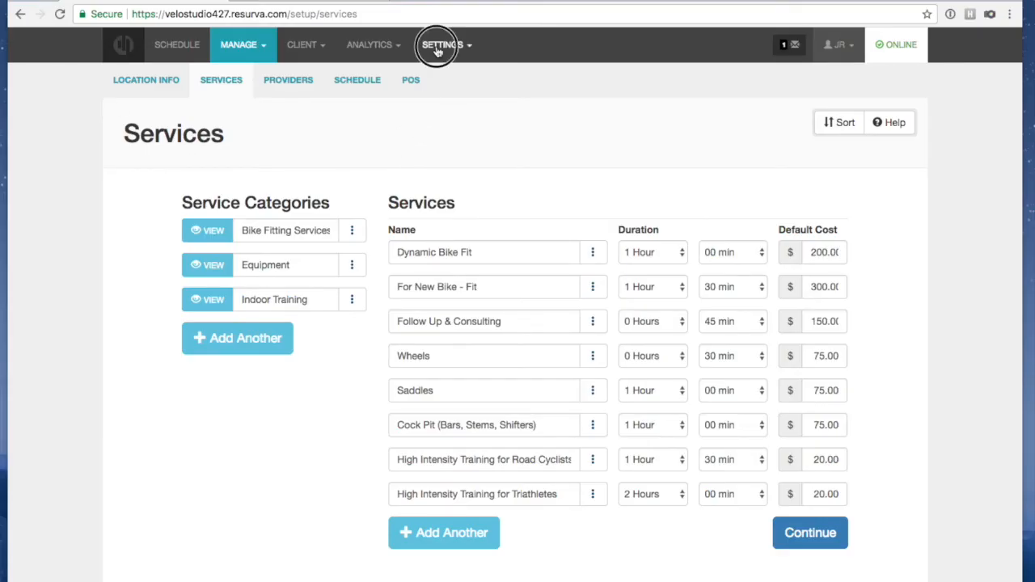
pyautogui.click(457, 112)
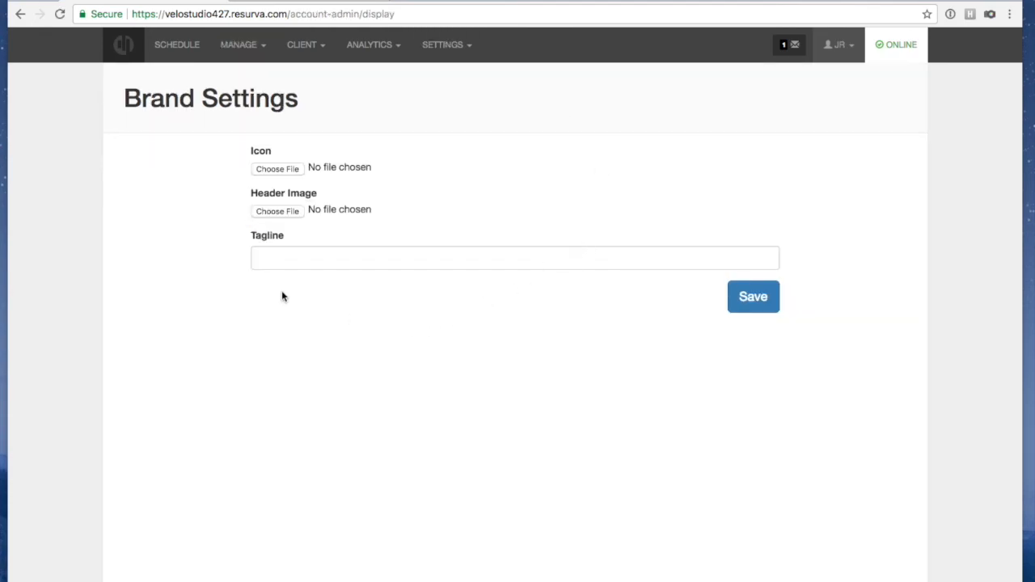
pyautogui.click(275, 211)
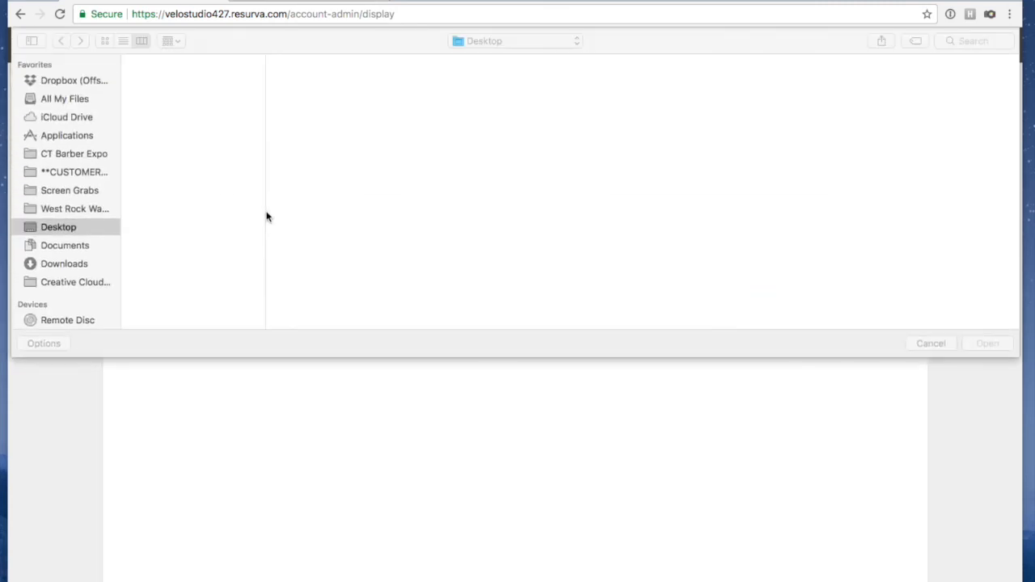
pyautogui.click(152, 73)
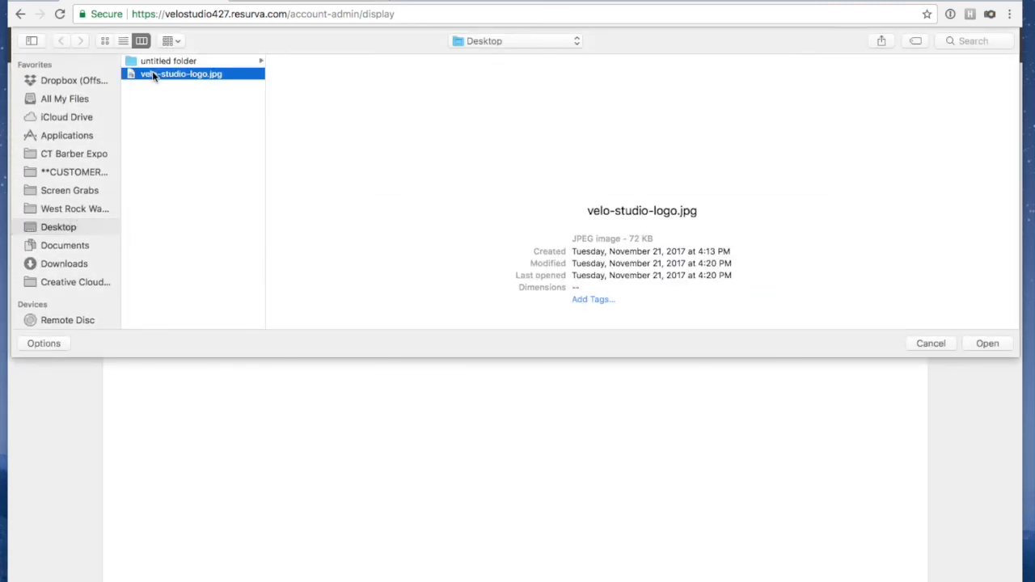
pyautogui.click(988, 344)
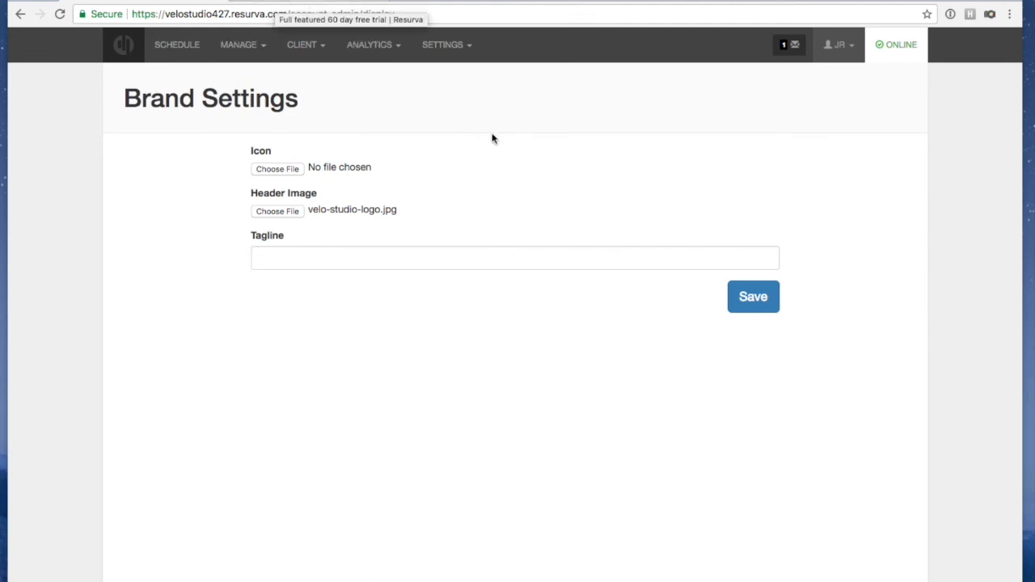
pyautogui.click(756, 301)
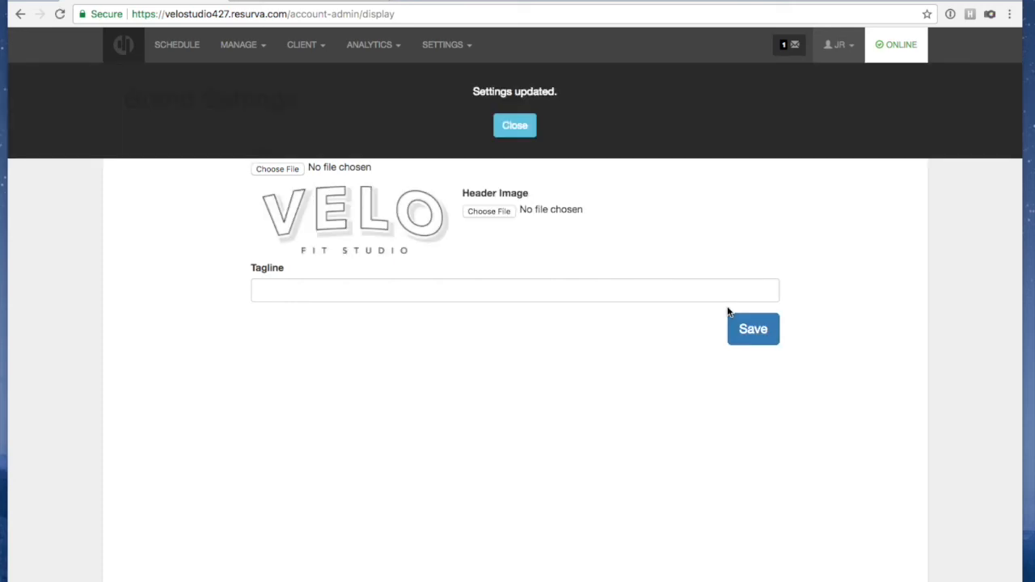
pyautogui.click(512, 128)
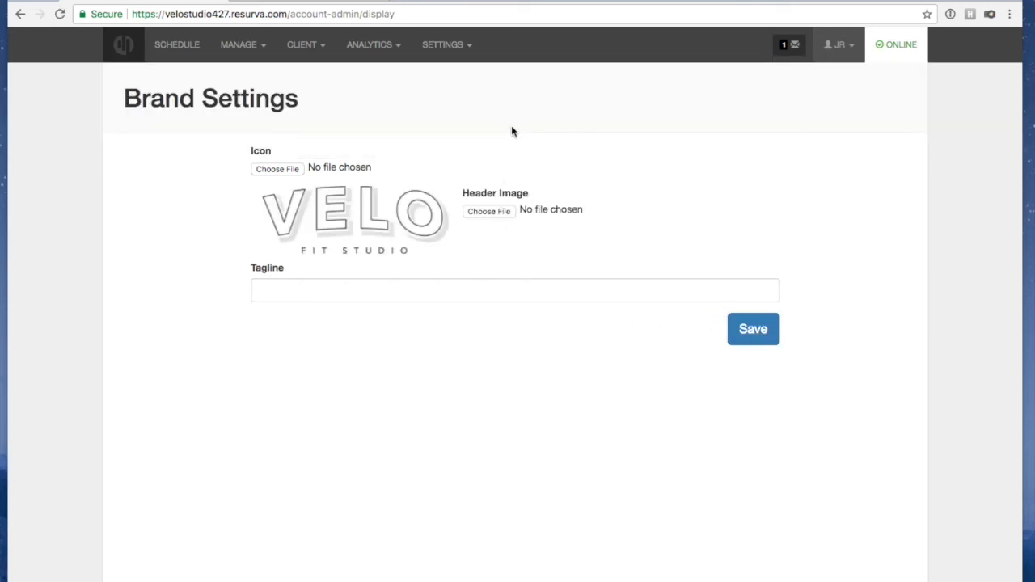
pyautogui.press('super+shift+n')
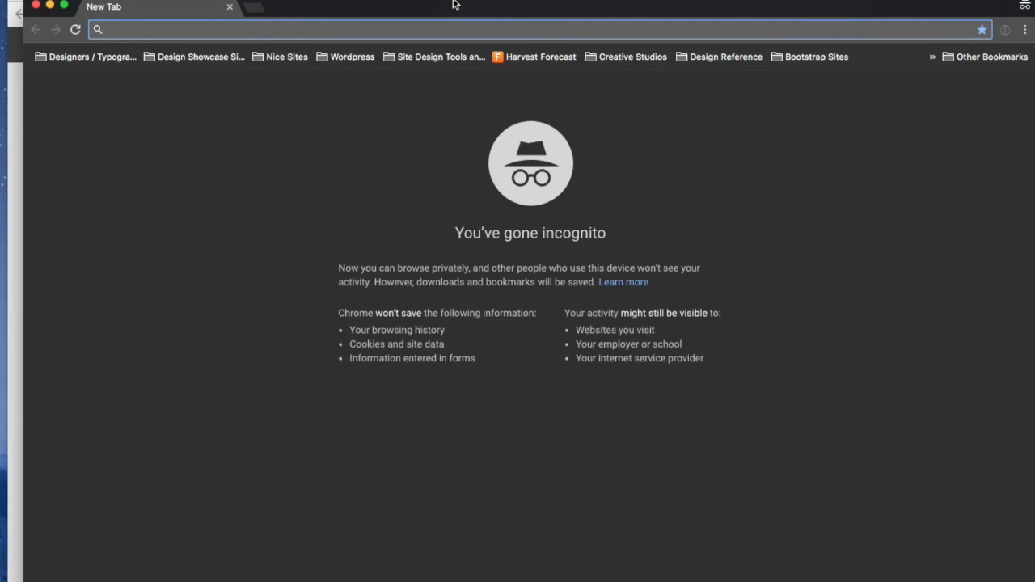
# Load velostudio427.resurva.com, open the studio address in Google Maps, then close the map
pyautogui.write('https://velostudio427.resurva.com')
pyautogui.press('Return')
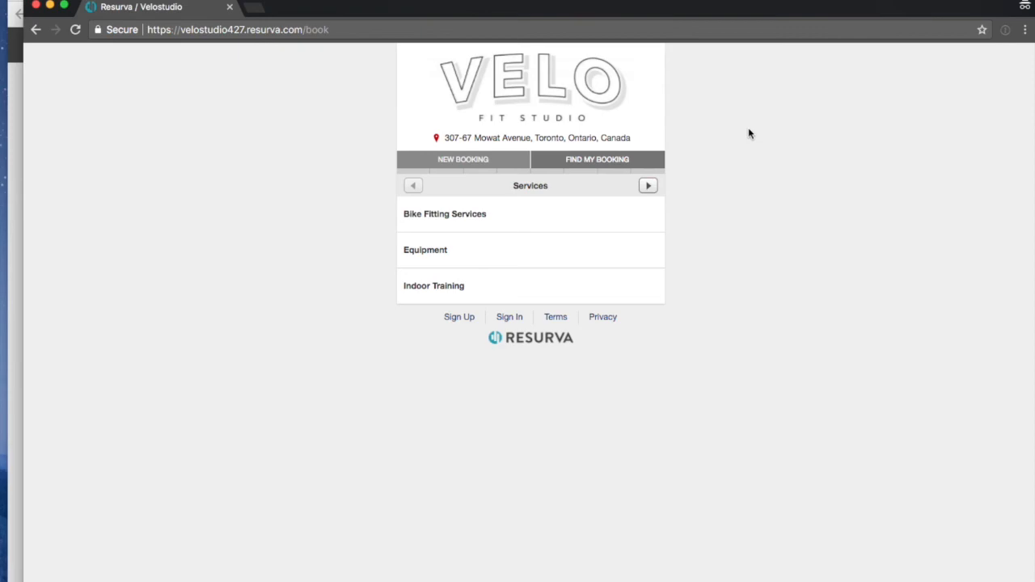
pyautogui.click(494, 141)
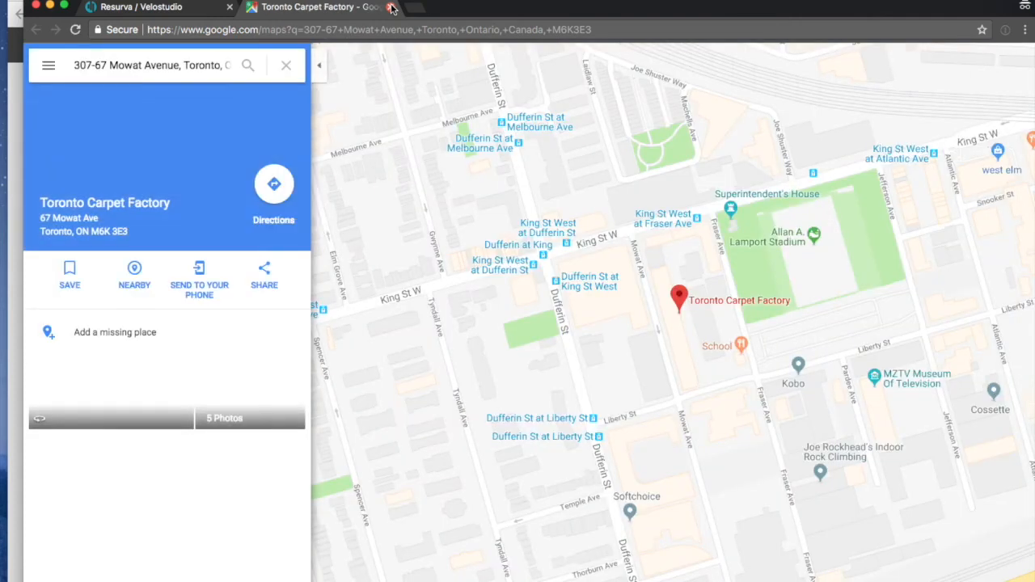
pyautogui.moveTo(665, 229)
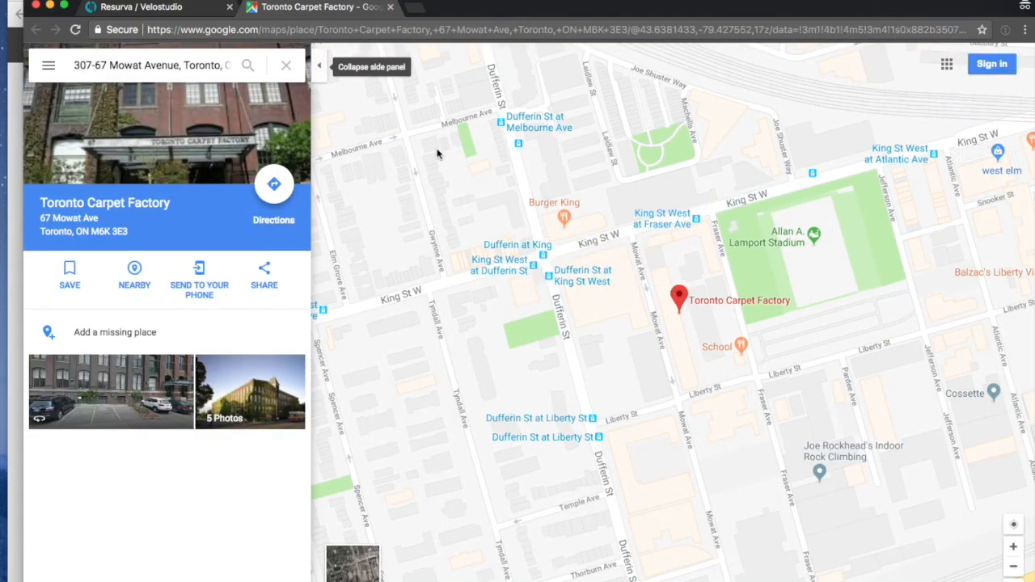
pyautogui.click(390, 7)
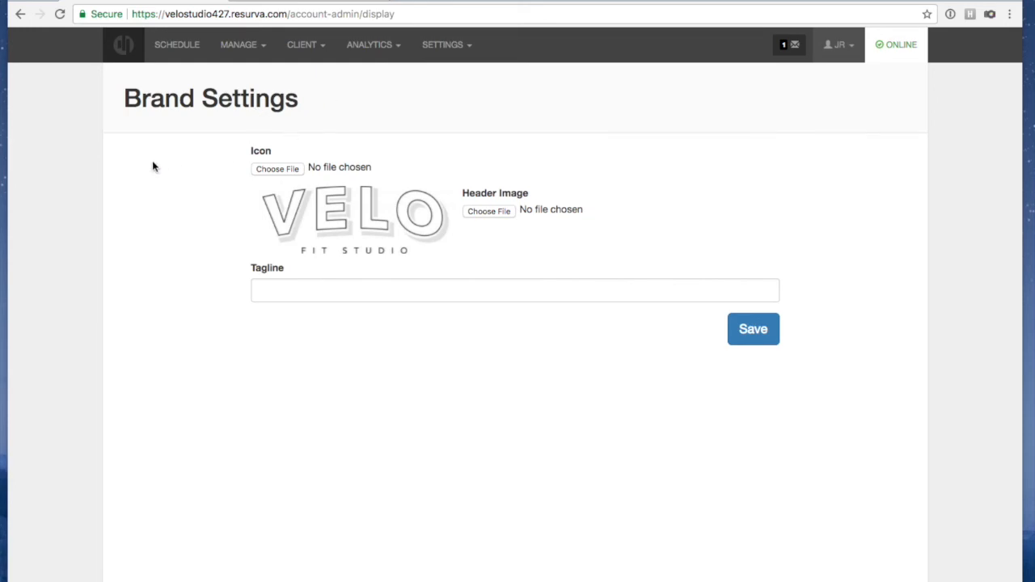
# Go to Settings > App Settings and select First Booking Date in the sidebar
pyautogui.click(436, 46)
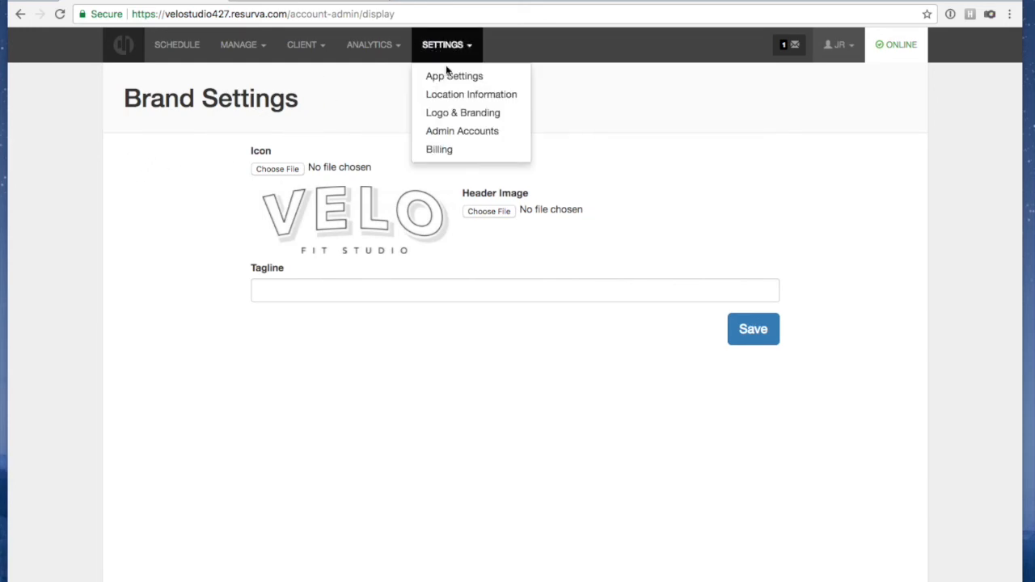
pyautogui.click(449, 77)
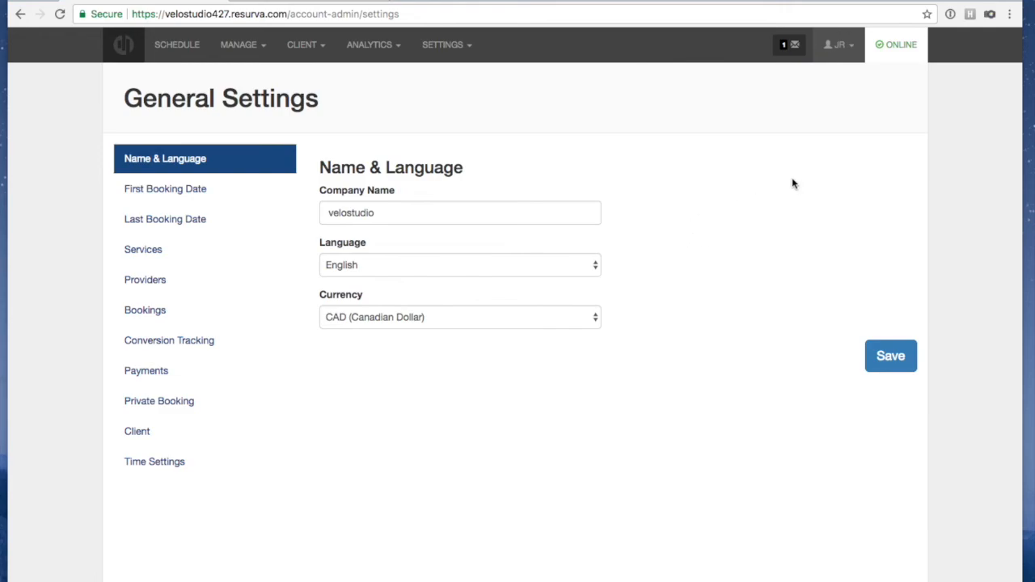
pyautogui.click(174, 188)
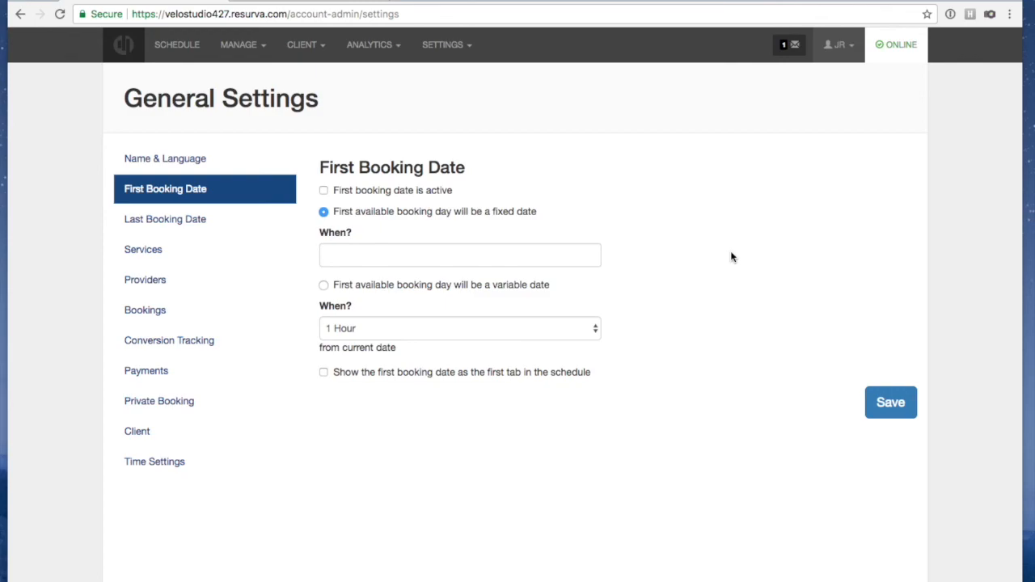
# Activate a variable first booking date 1 Day ahead, shown as the first schedule tab, and save
pyautogui.click(323, 191)
pyautogui.click(324, 285)
pyautogui.click(363, 330)
pyautogui.click(376, 489)
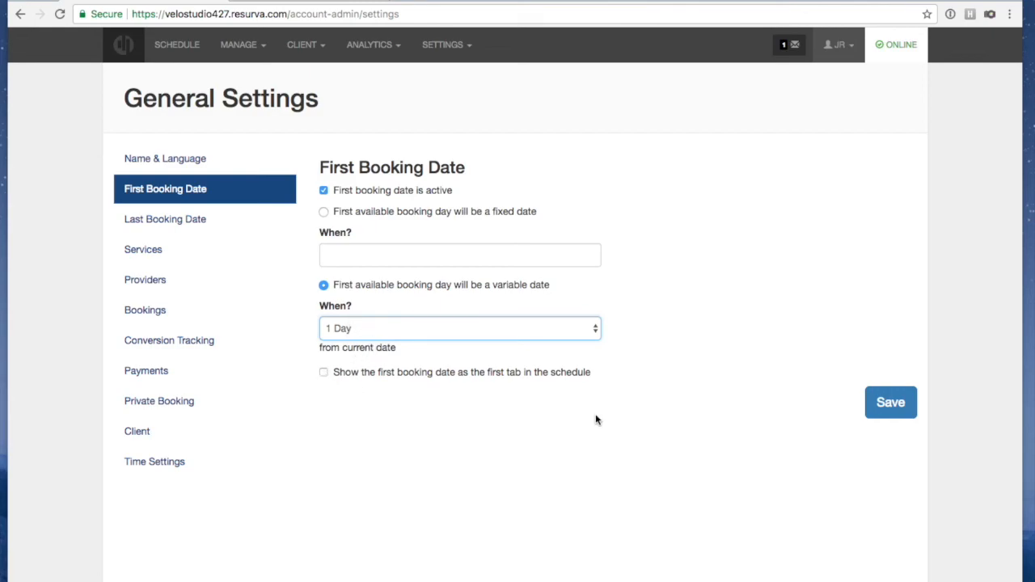
pyautogui.click(323, 372)
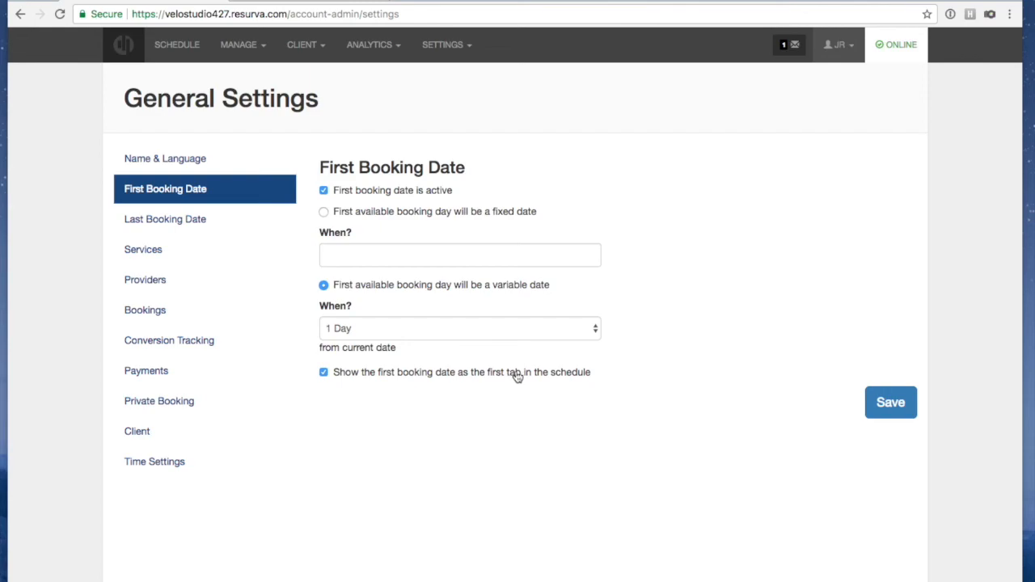
pyautogui.click(882, 404)
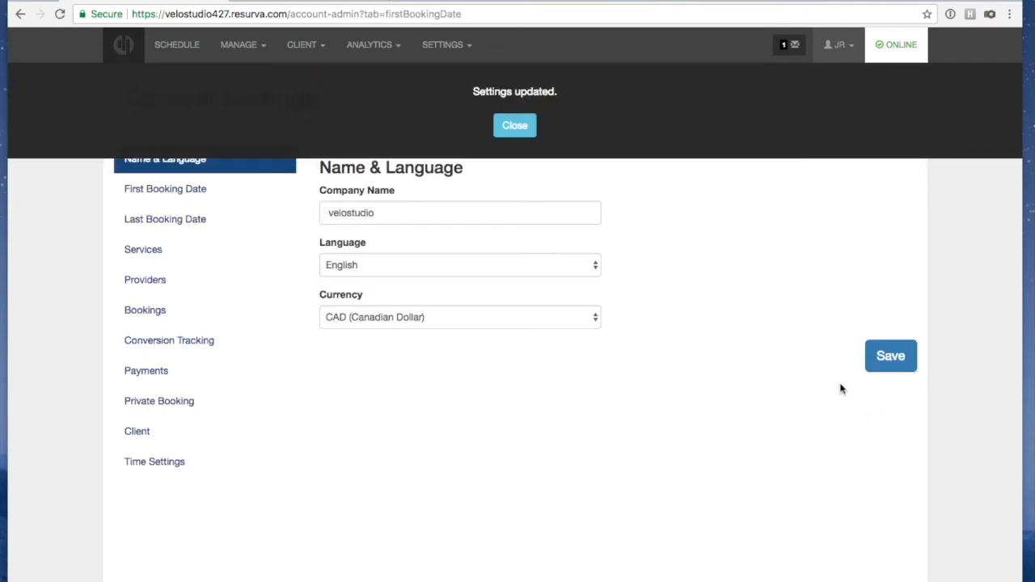
pyautogui.hotkey('ctrl', 'shift', 'n')
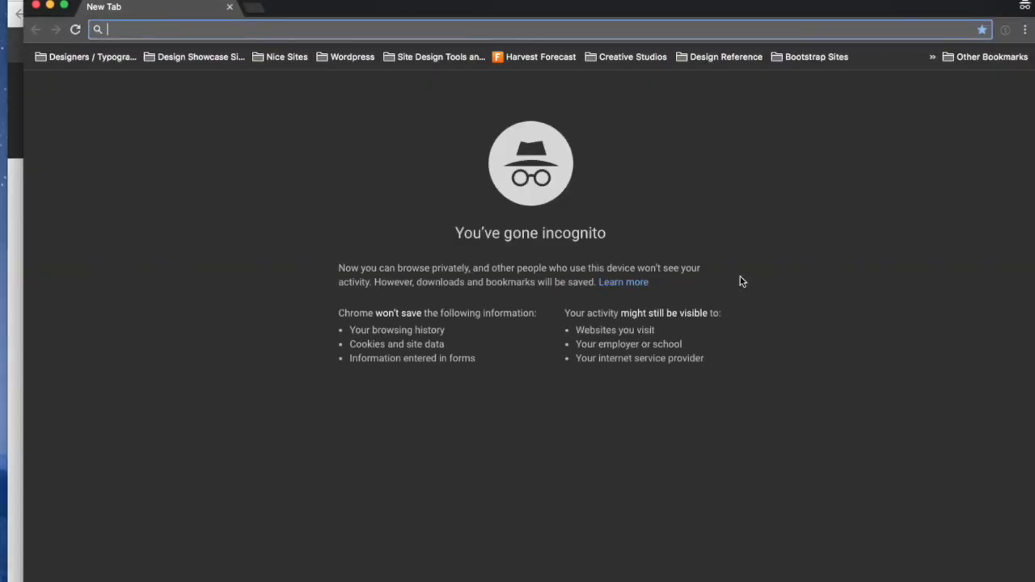
pyautogui.write('velostudio427.resurva.com')
pyautogui.press('Return')
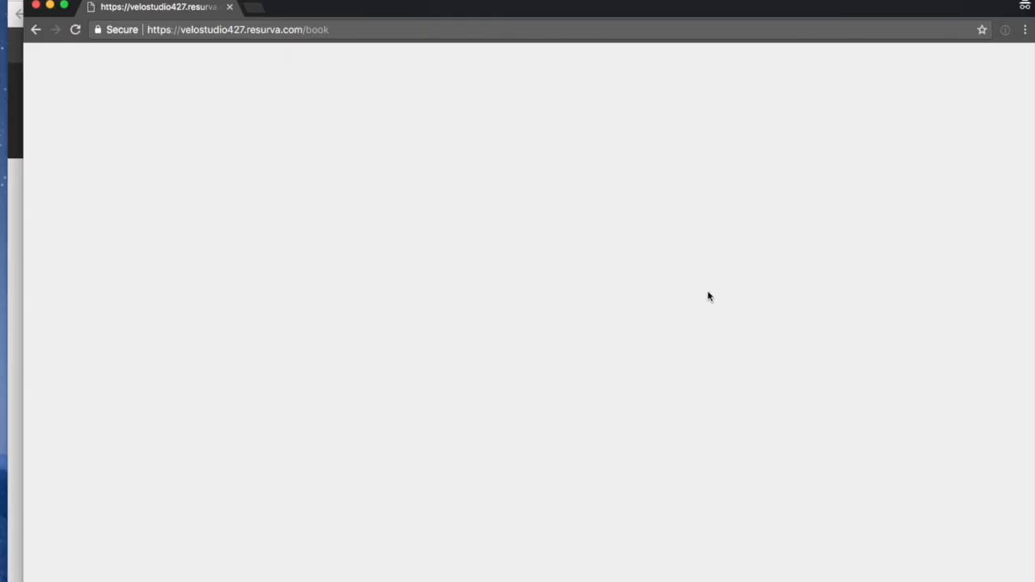
pyautogui.click(426, 220)
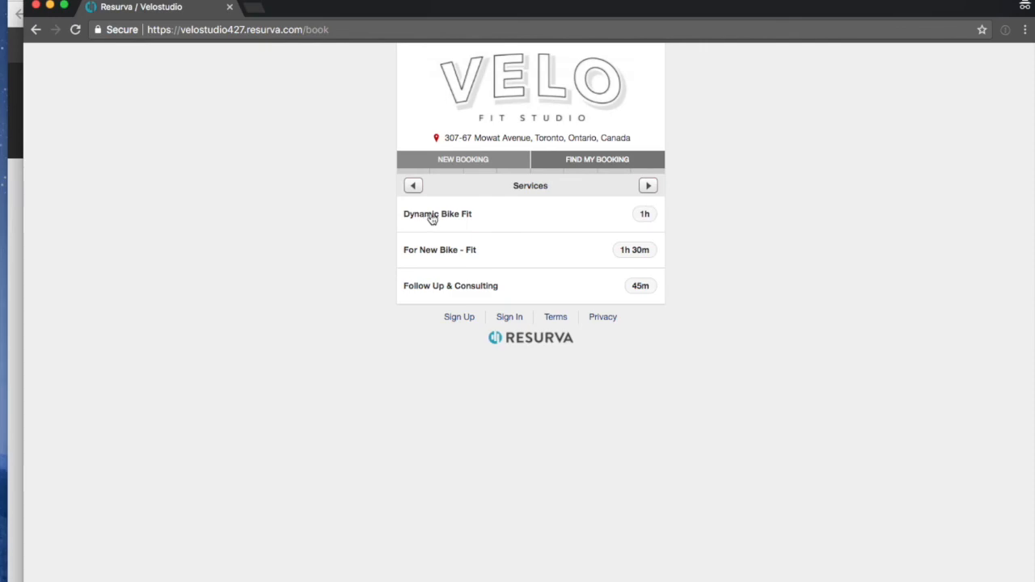
pyautogui.click(432, 217)
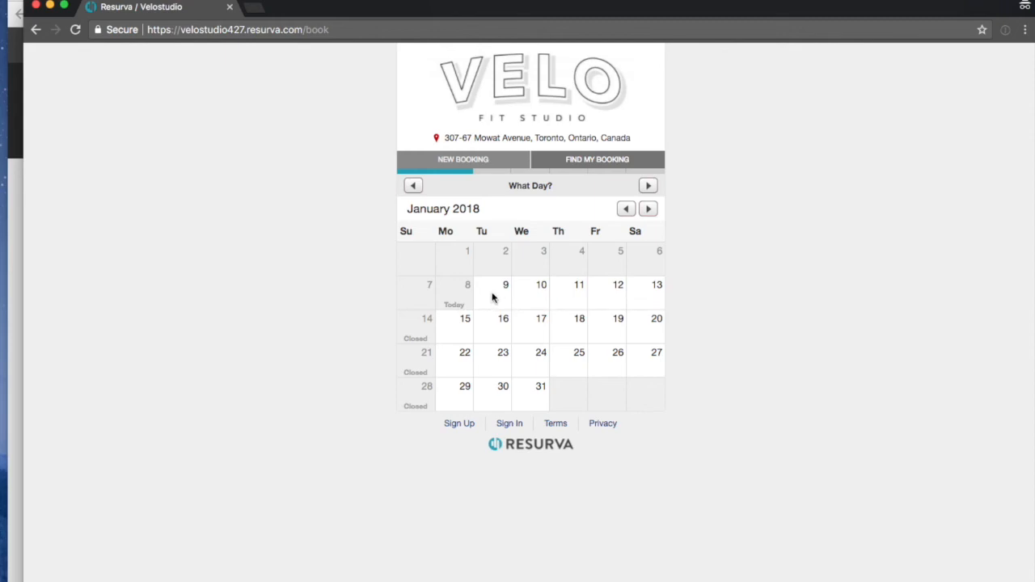
# Close the preview, dismiss the update notice and bring up the Last Booking Date settings
pyautogui.click(35, 7)
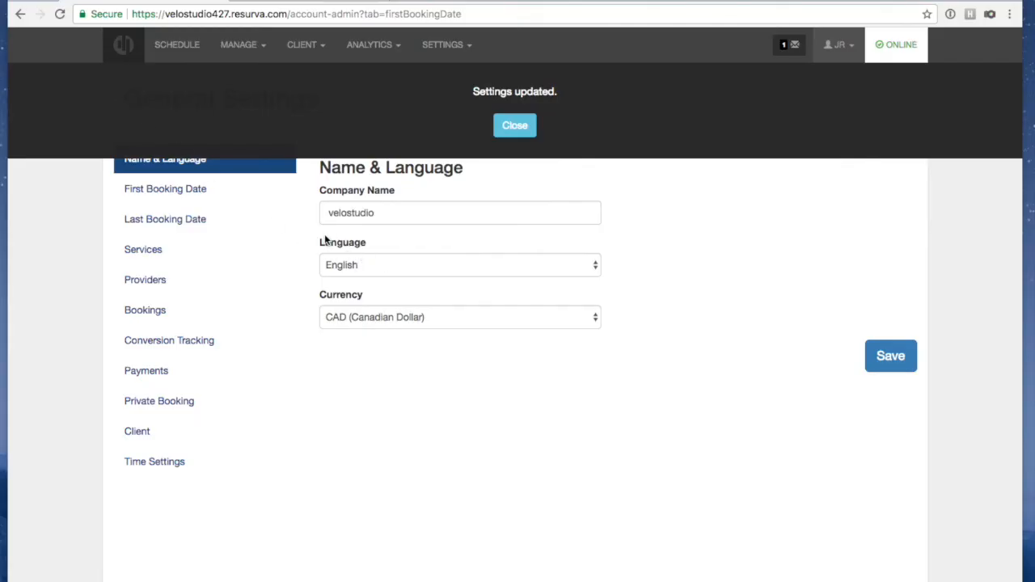
pyautogui.click(512, 128)
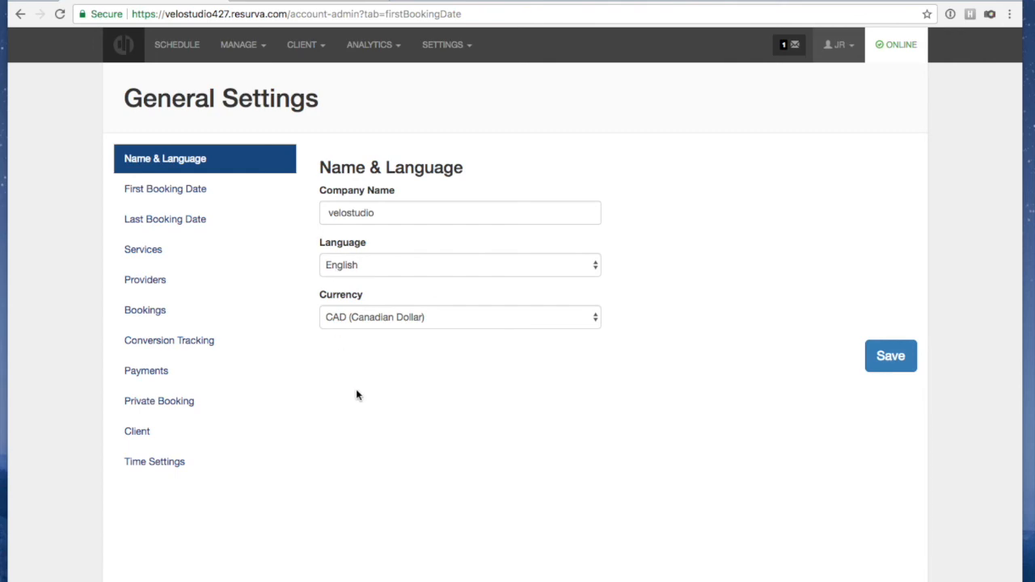
pyautogui.click(181, 189)
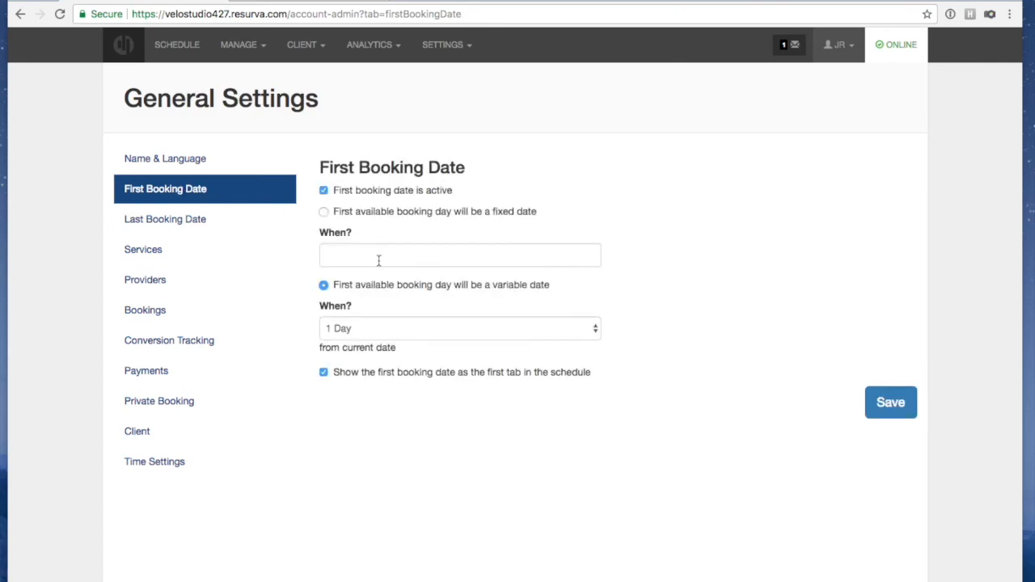
pyautogui.click(172, 221)
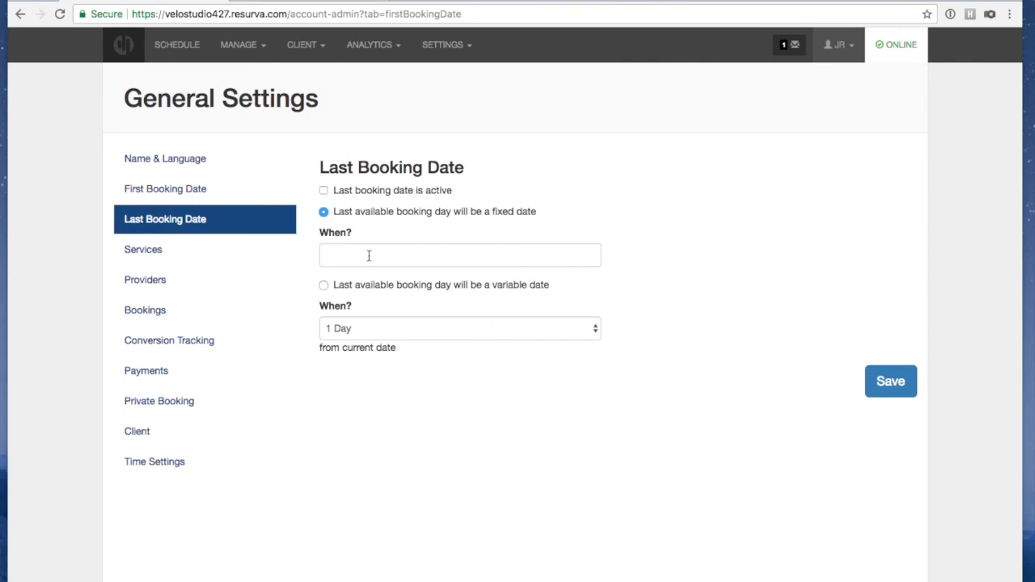
# Activate the last booking date as a variable date 4 Weeks ahead and save it
pyautogui.click(323, 191)
pyautogui.click(384, 328)
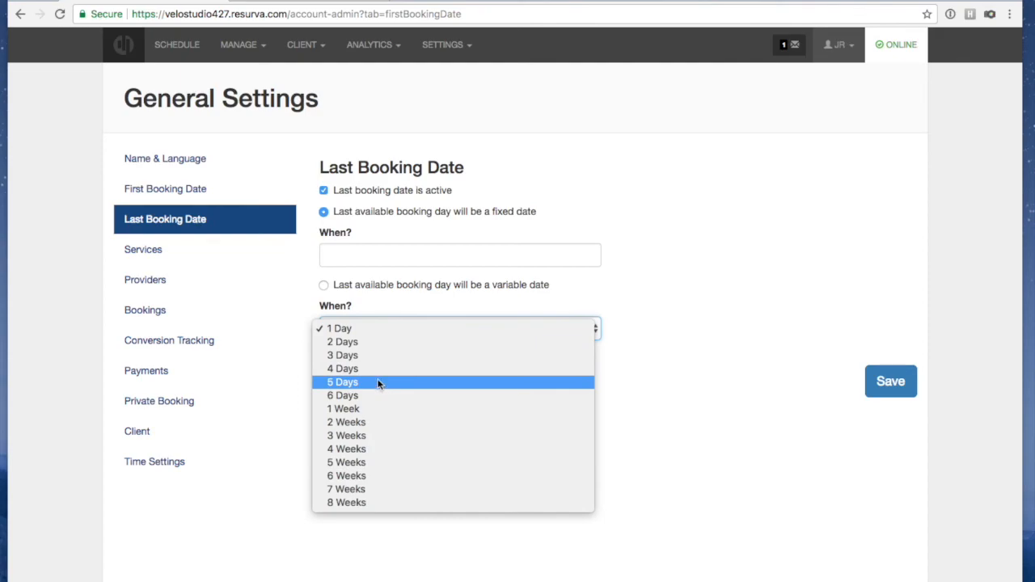
pyautogui.click(372, 448)
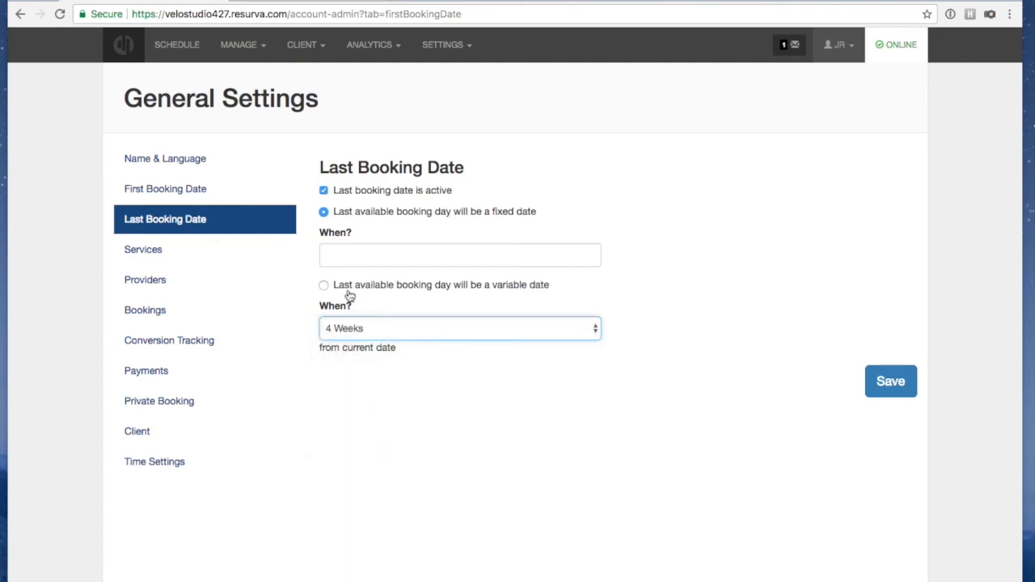
pyautogui.click(322, 284)
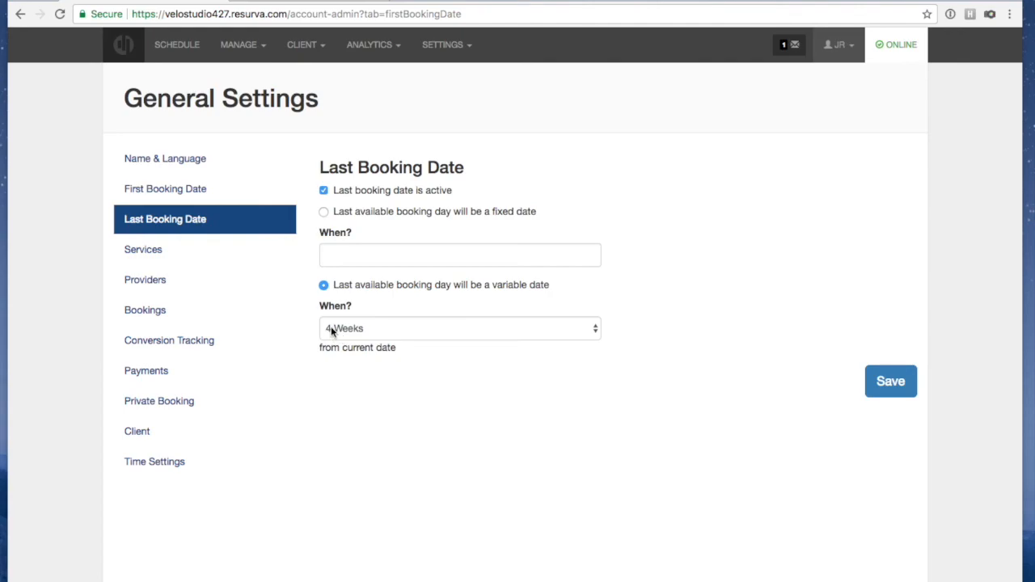
pyautogui.click(890, 388)
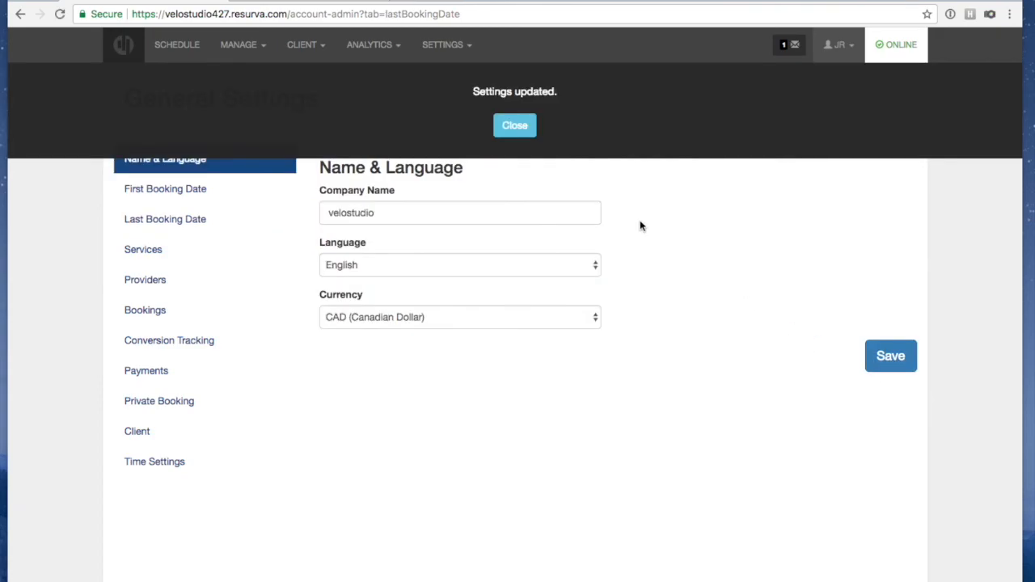
pyautogui.click(508, 125)
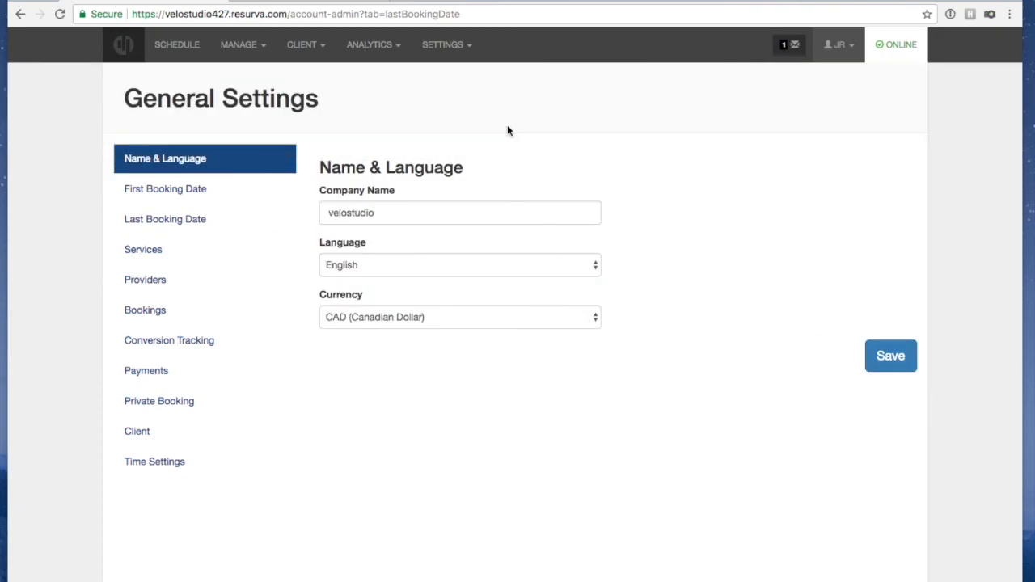
pyautogui.press('super+shift+n')
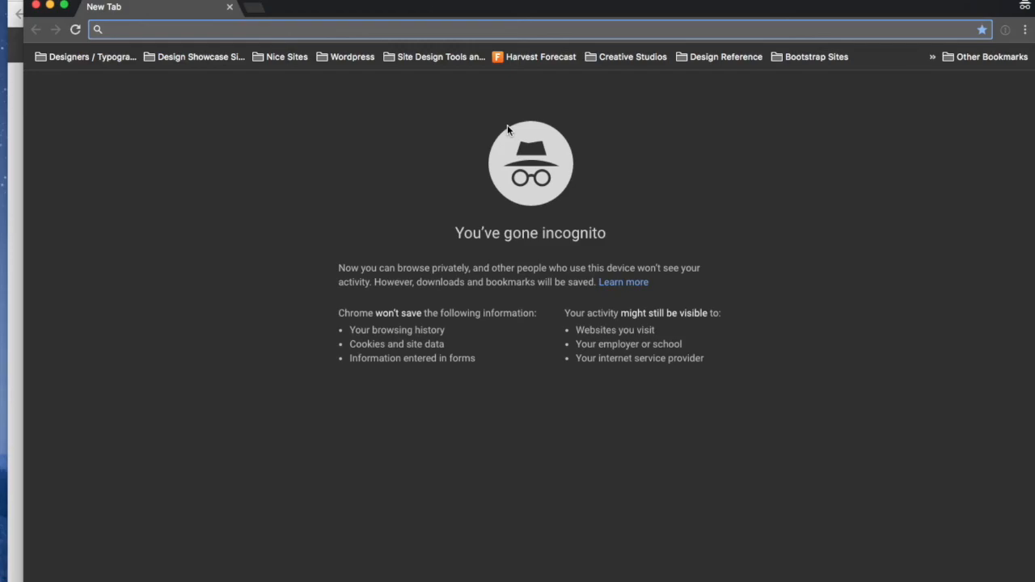
pyautogui.write('velostudio427.resurva.com')
pyautogui.press('Return')
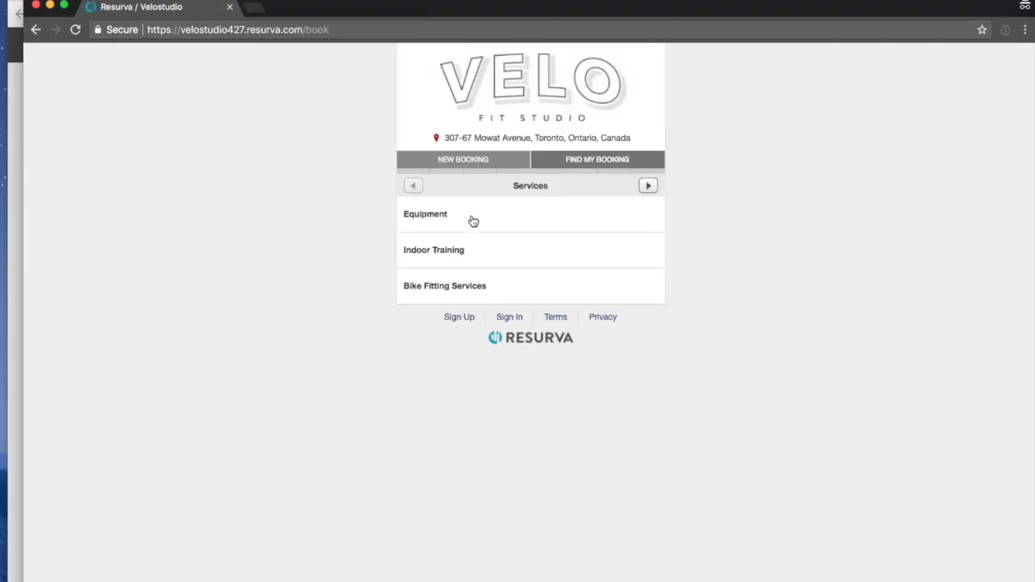
pyautogui.click(456, 249)
pyautogui.click(455, 213)
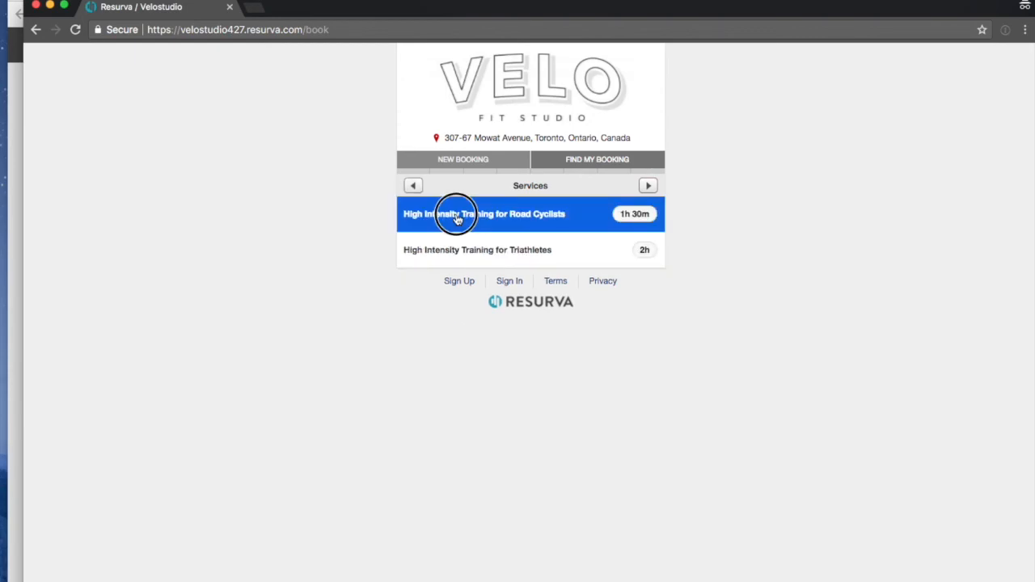
pyautogui.click(651, 187)
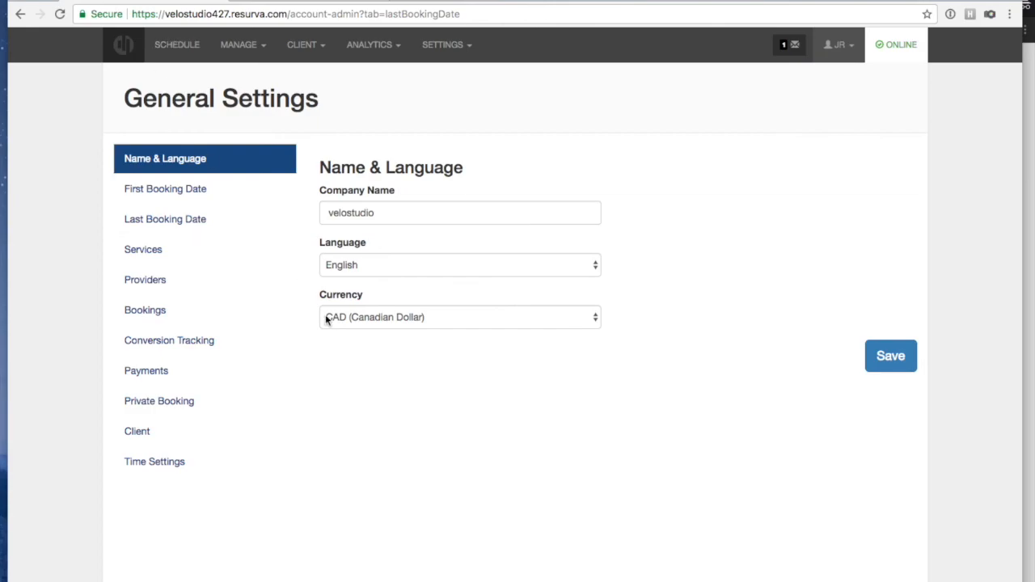
# Enable Multiple Service Selection and tick Show service cost in the Services settings, then save
pyautogui.click(181, 229)
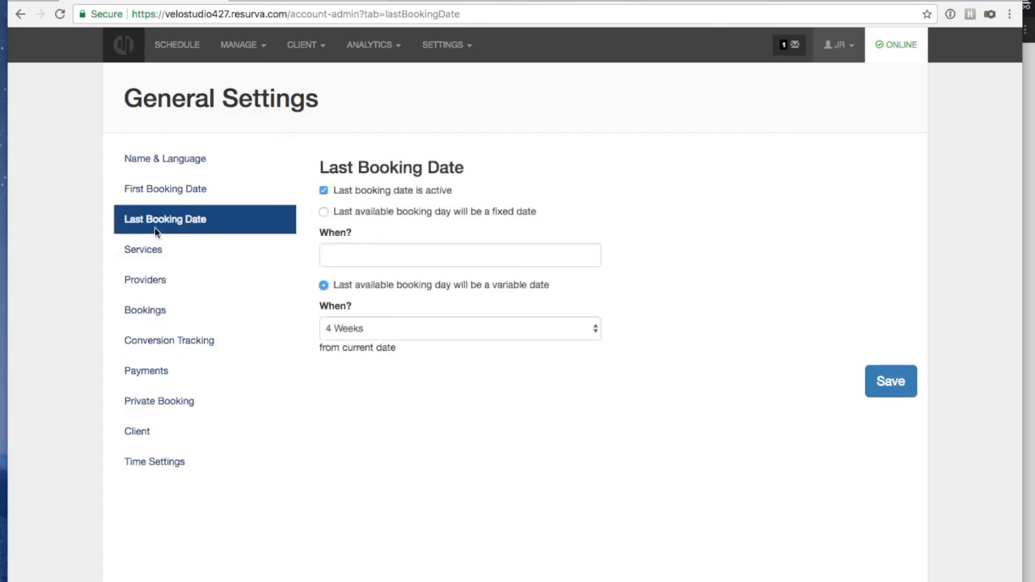
pyautogui.click(165, 251)
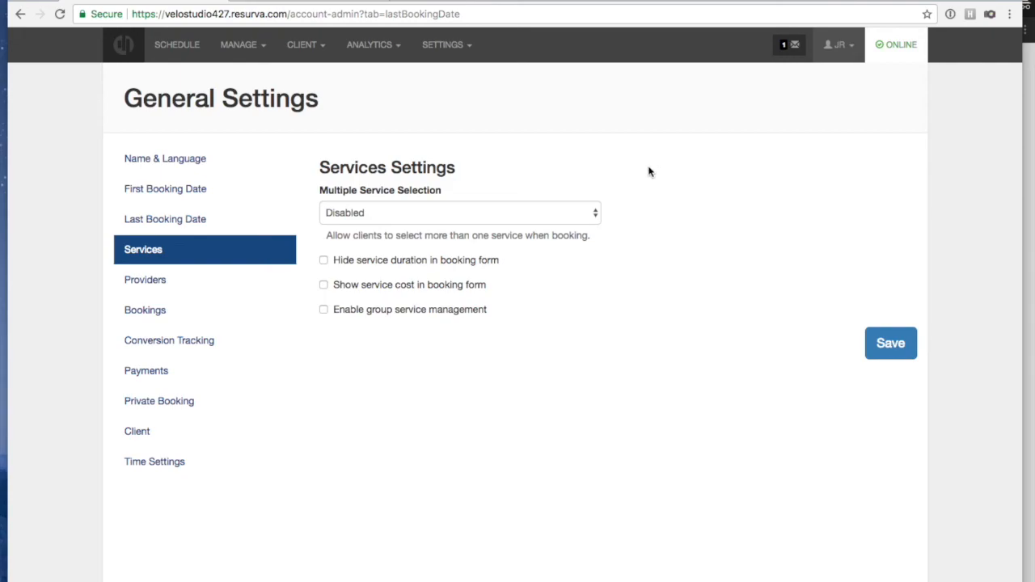
pyautogui.click(509, 213)
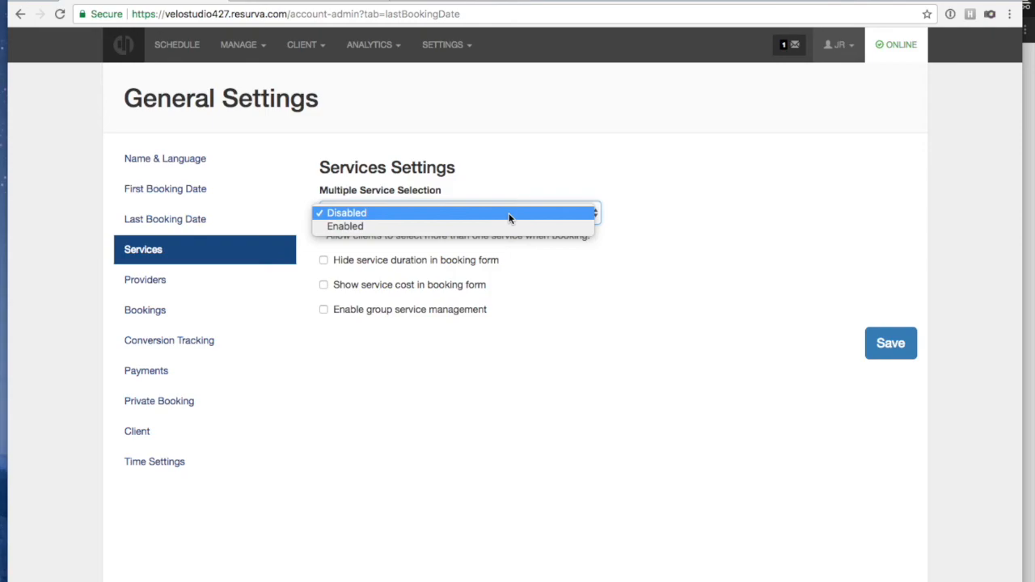
pyautogui.click(501, 226)
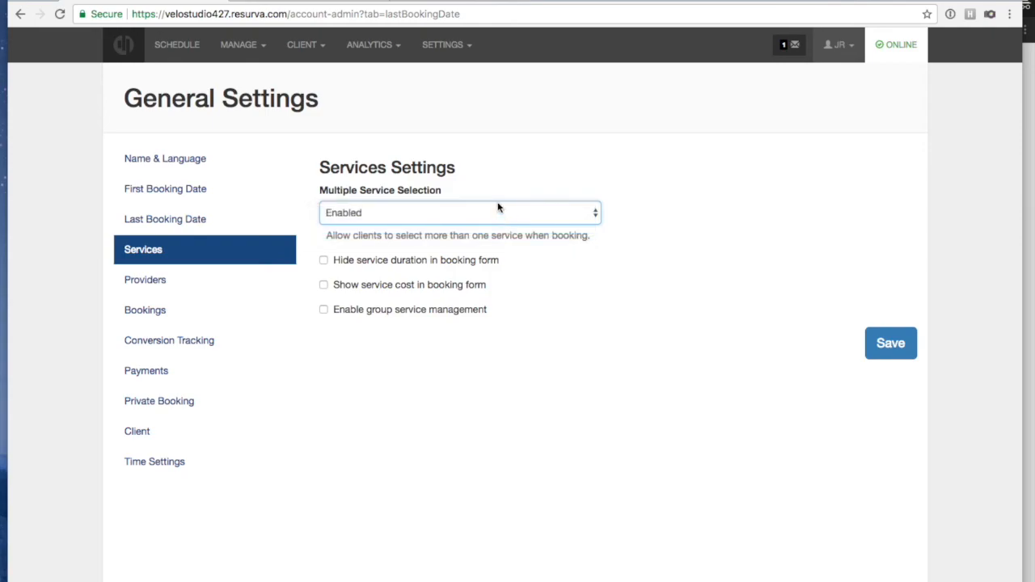
pyautogui.click(630, 343)
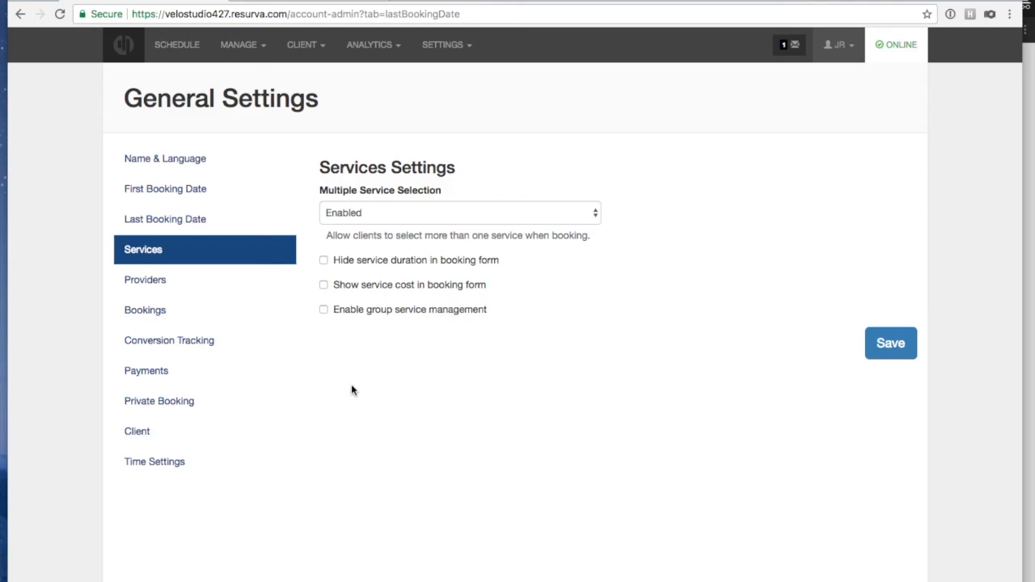
pyautogui.click(323, 284)
pyautogui.click(883, 347)
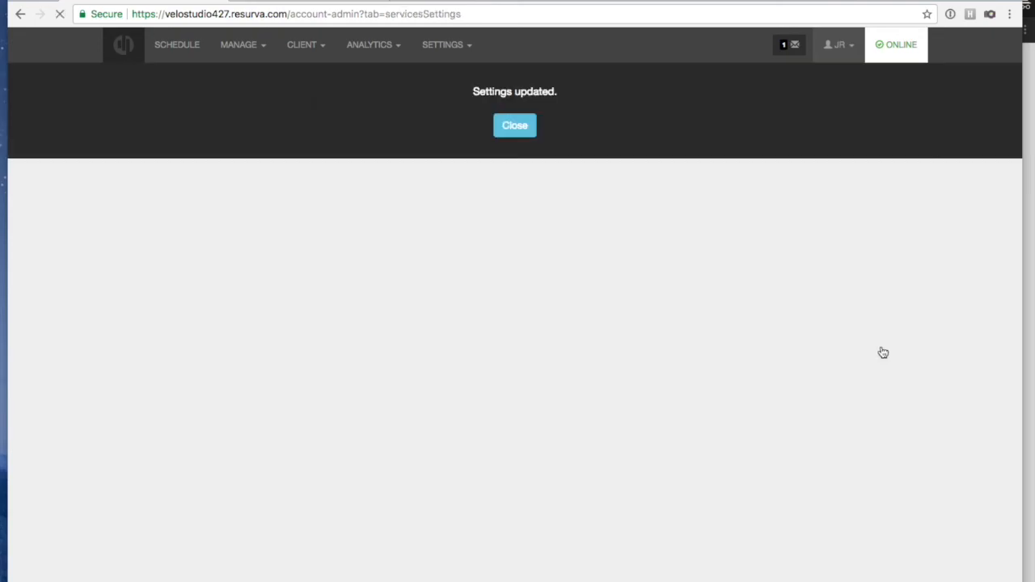
# Turn on Enable group service management in Services settings and save
pyautogui.click(508, 122)
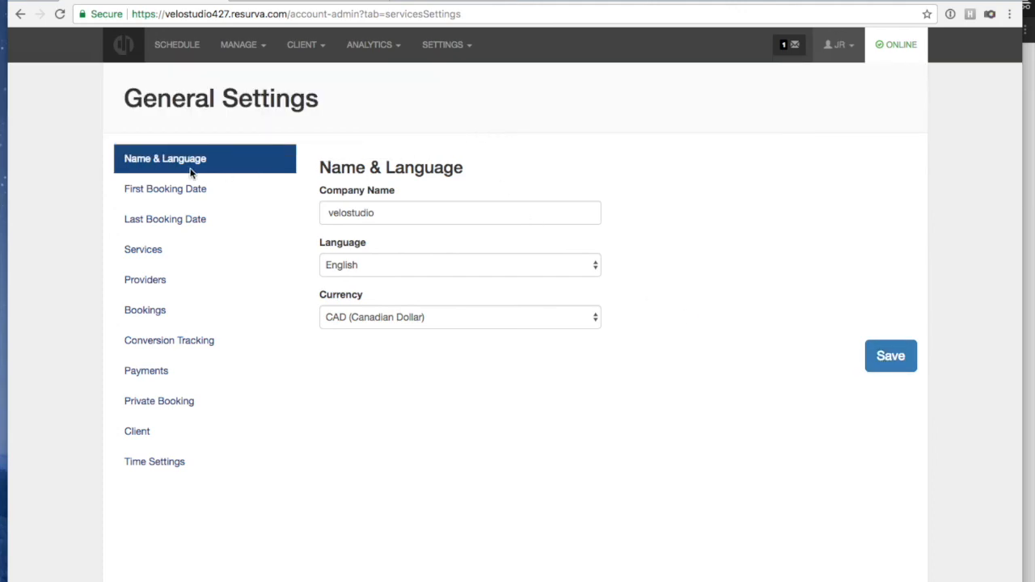
pyautogui.click(158, 251)
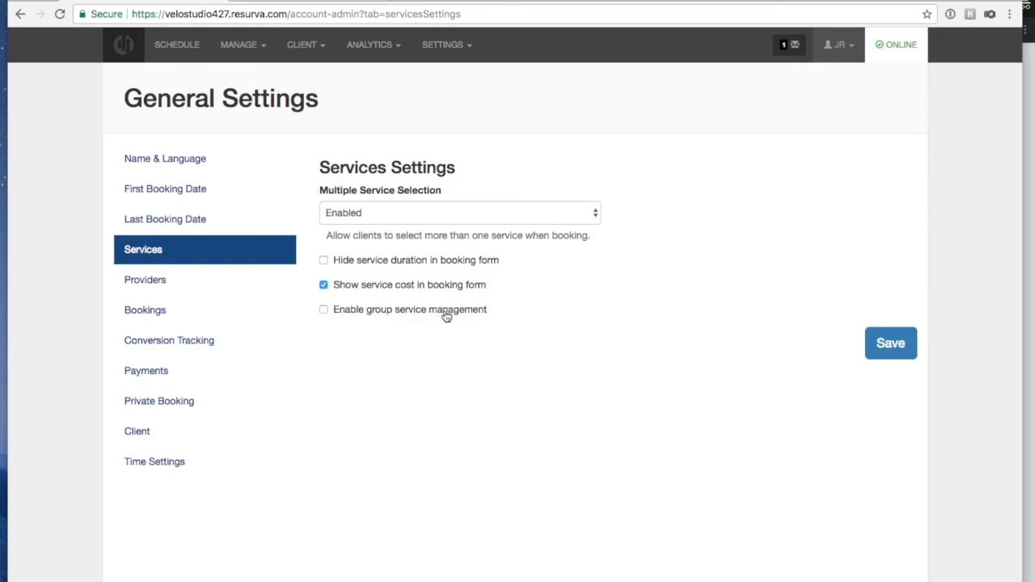
pyautogui.click(323, 311)
pyautogui.click(889, 348)
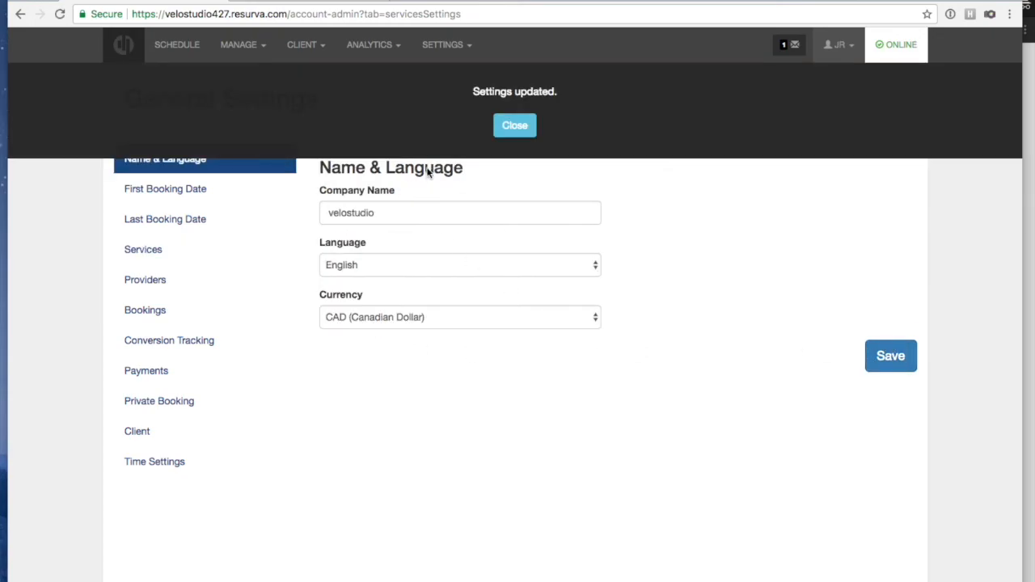
# Dismiss the notice, view Manage > Group Services, then return to Settings > App Settings
pyautogui.click(509, 124)
pyautogui.click(247, 53)
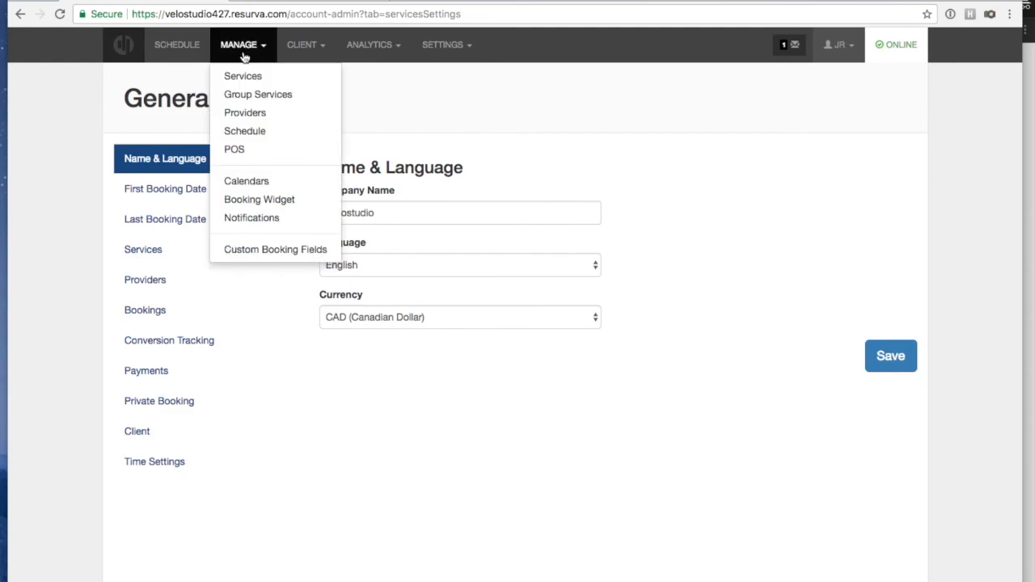
pyautogui.click(275, 94)
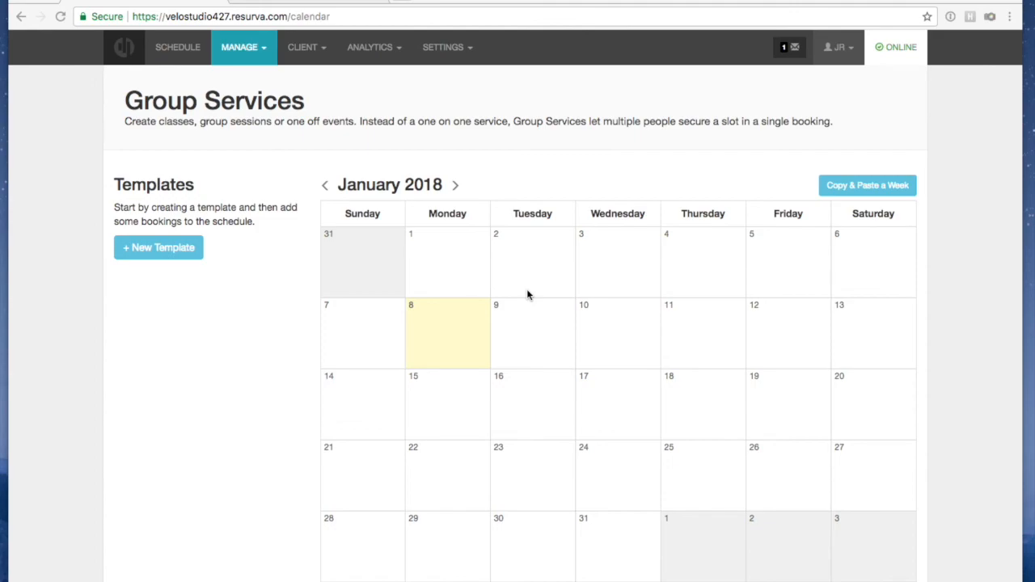
pyautogui.click(446, 49)
pyautogui.click(447, 76)
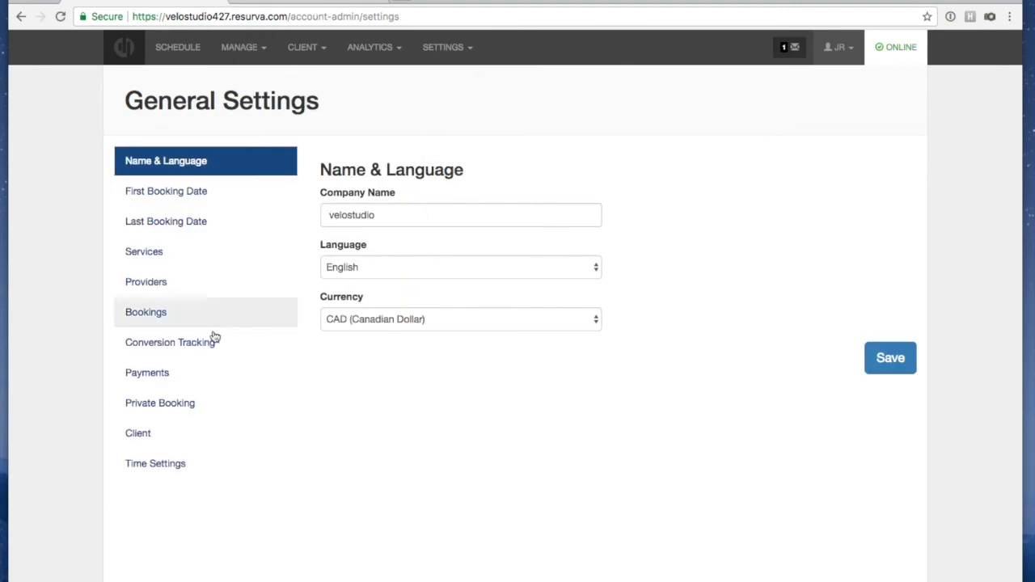
# Look through the Providers and Bookings sections, ending on the Services settings
pyautogui.click(139, 288)
pyautogui.click(168, 312)
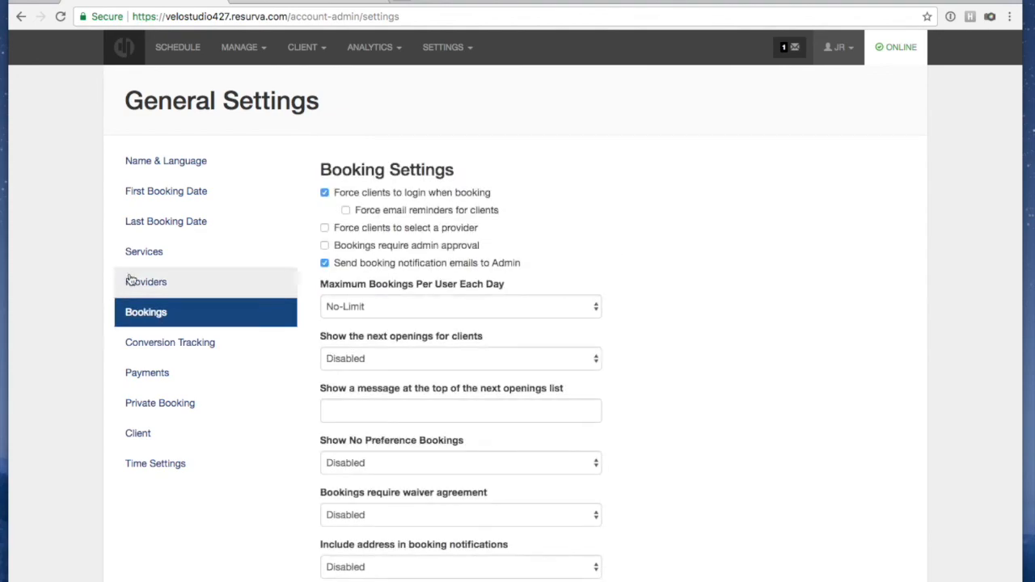
pyautogui.click(143, 251)
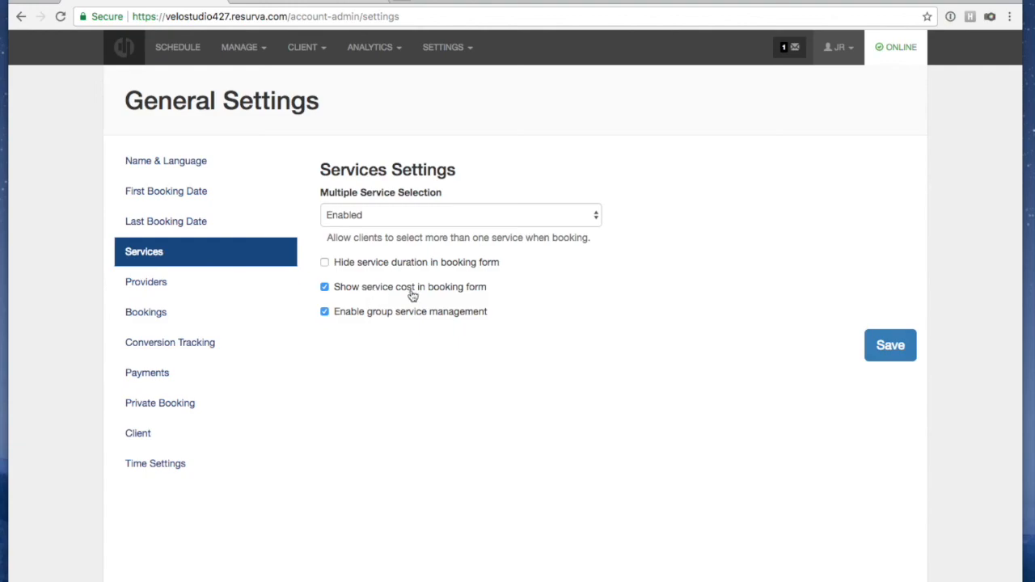
# Review the Providers settings, then switch to Booking Settings
pyautogui.click(162, 288)
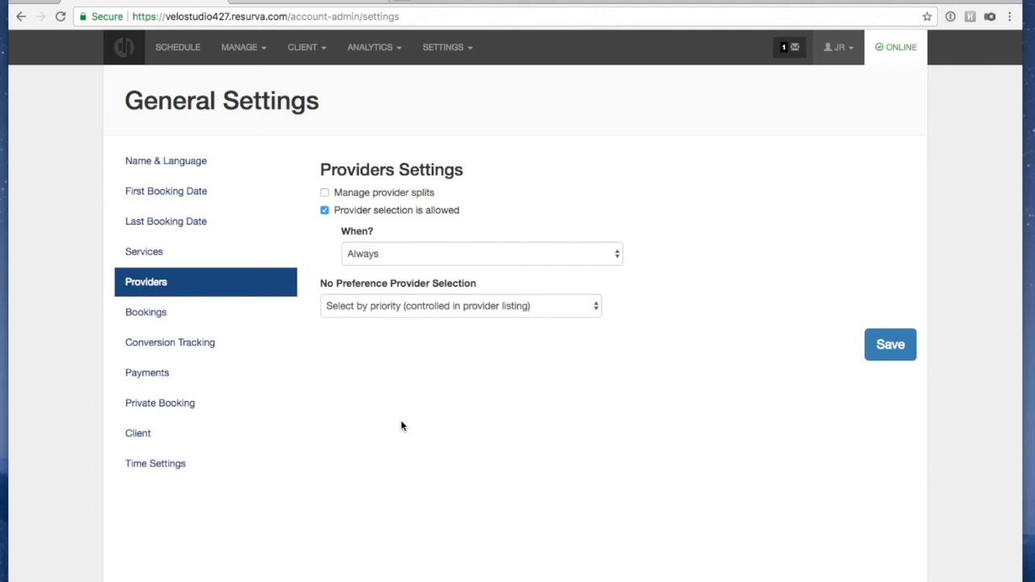
pyautogui.click(162, 318)
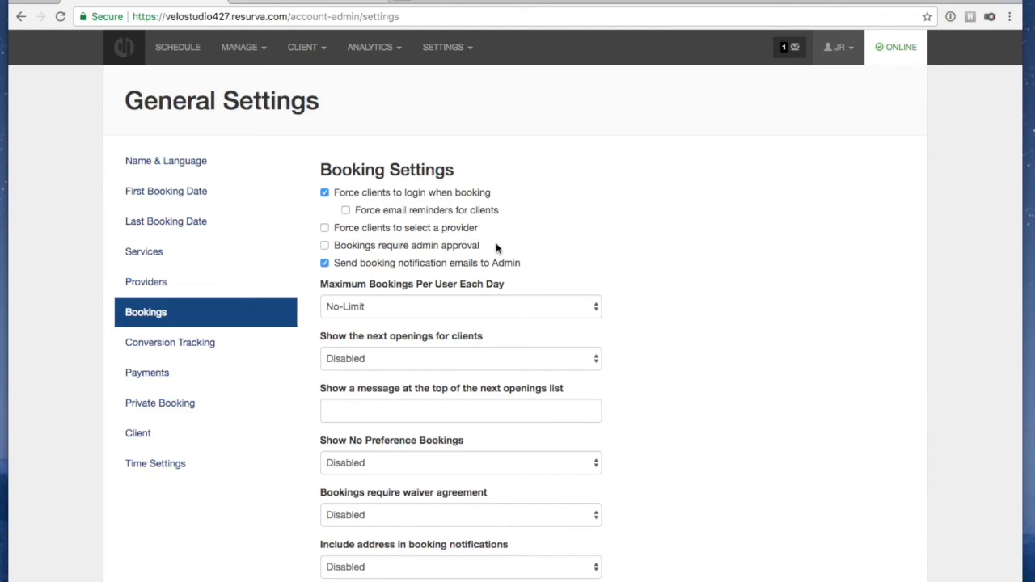
# Tick 'Force clients to select a provider' in Booking Settings
pyautogui.click(324, 228)
pyautogui.click(324, 228)
pyautogui.click(324, 228)
pyautogui.scroll(-2, 623, 327)
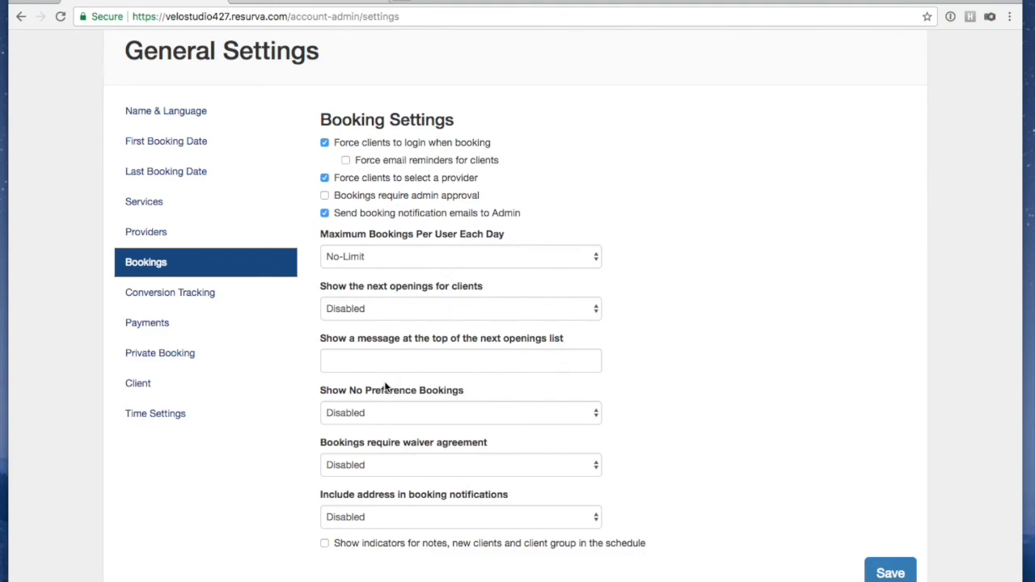
pyautogui.scroll(-1, 772, 356)
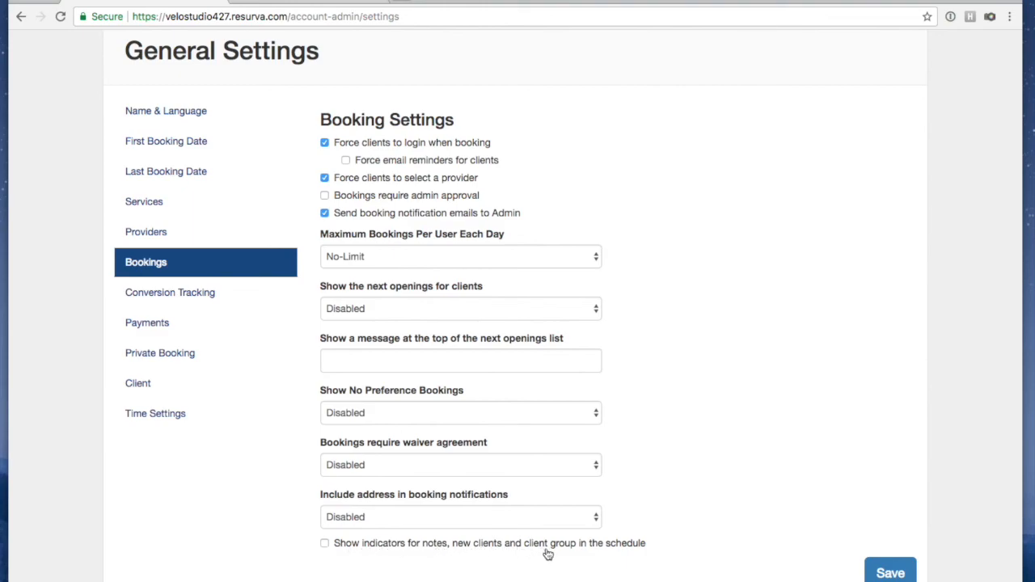
# Turn on schedule indicators for notes, new clients and client group, then view Conversion Tracking
pyautogui.click(326, 545)
pyautogui.click(143, 301)
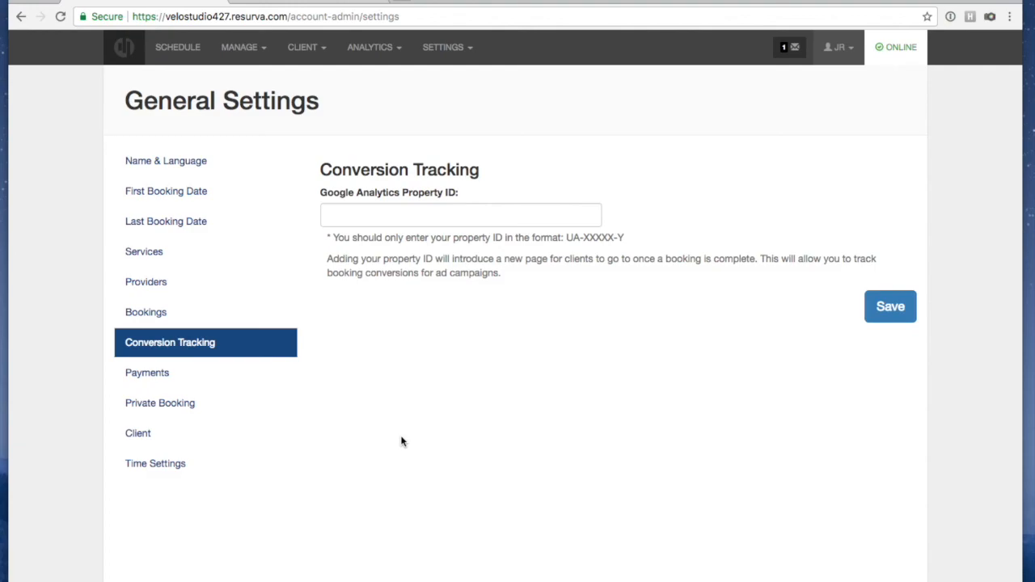
# Set online payments from clients to Enabled and save, then view the Private Booking options
pyautogui.click(185, 375)
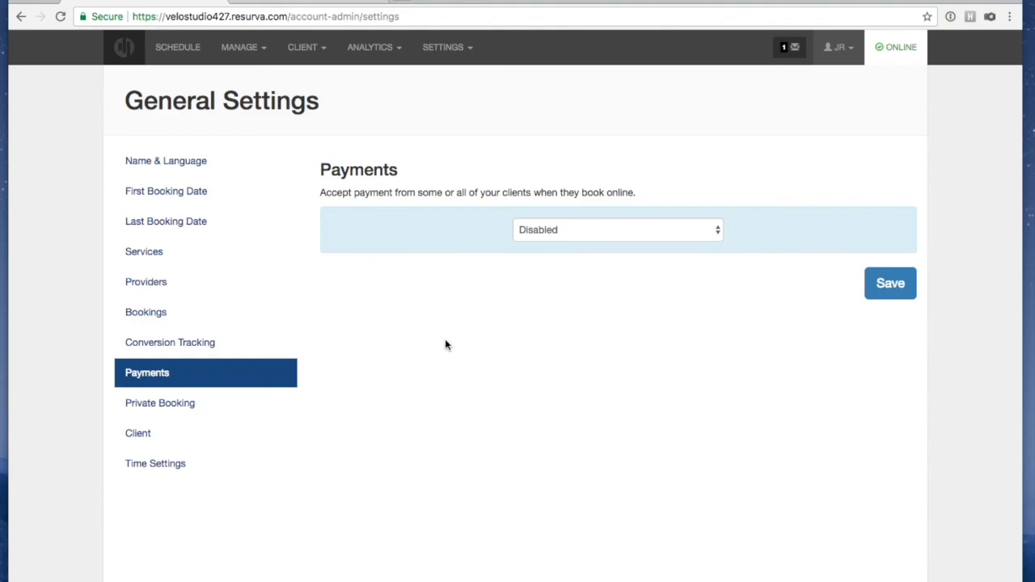
pyautogui.click(556, 226)
pyautogui.click(555, 244)
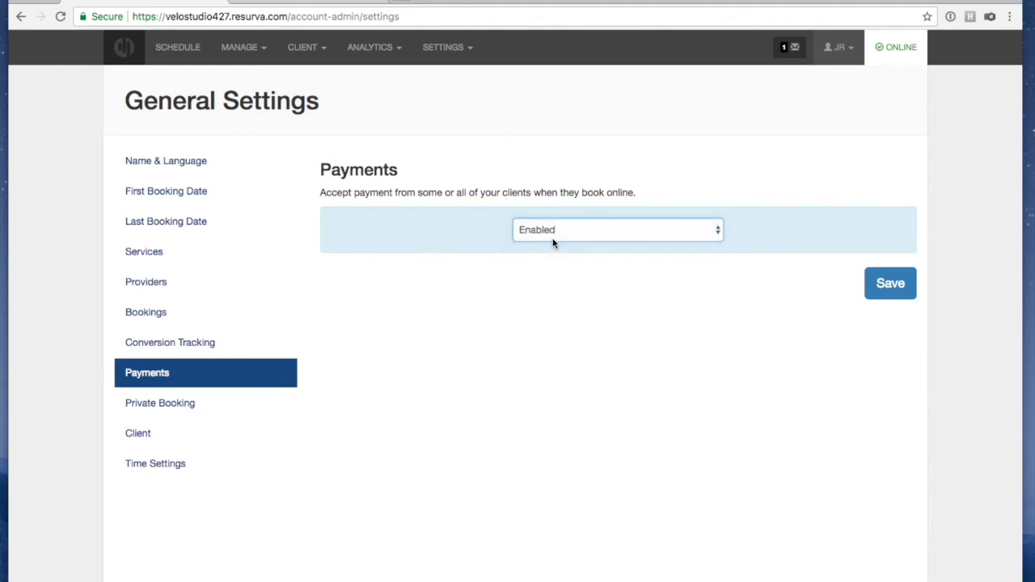
pyautogui.click(906, 284)
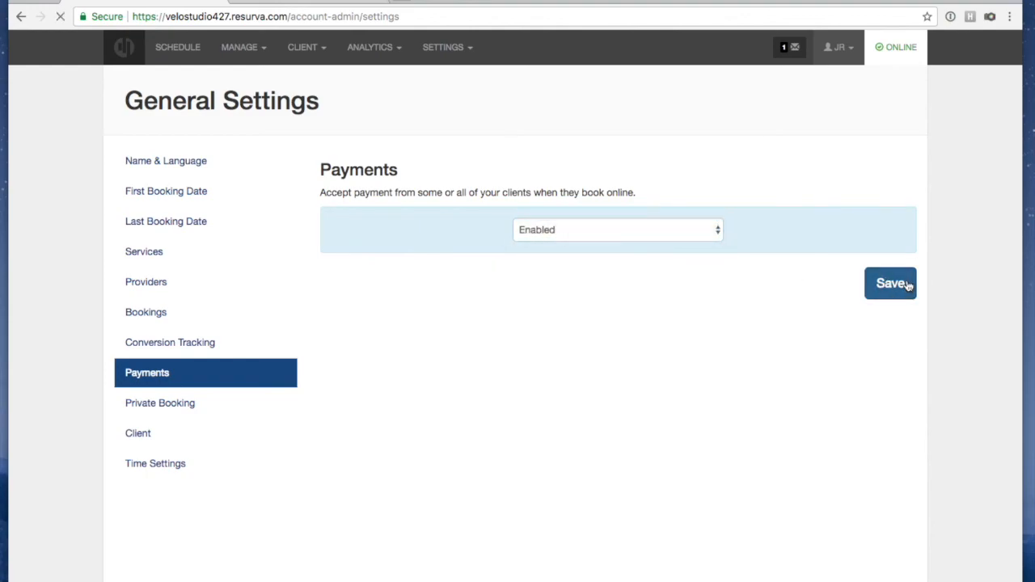
pyautogui.click(518, 127)
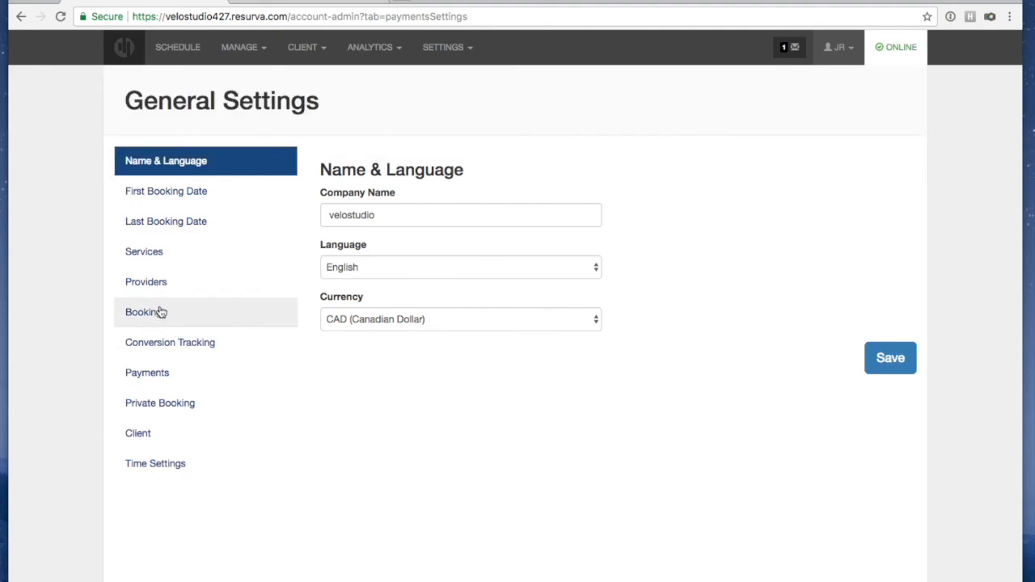
pyautogui.click(157, 372)
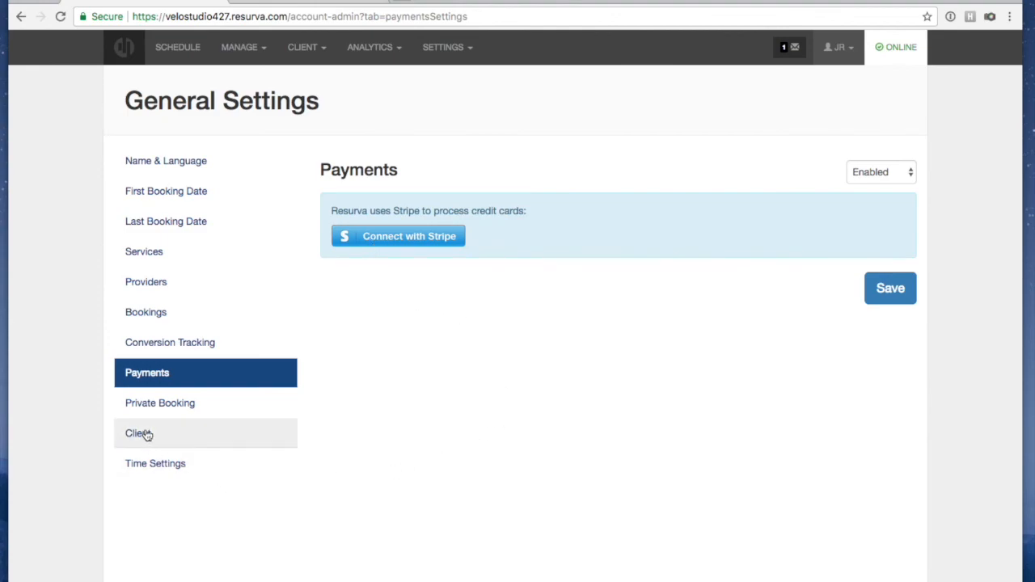
pyautogui.click(149, 403)
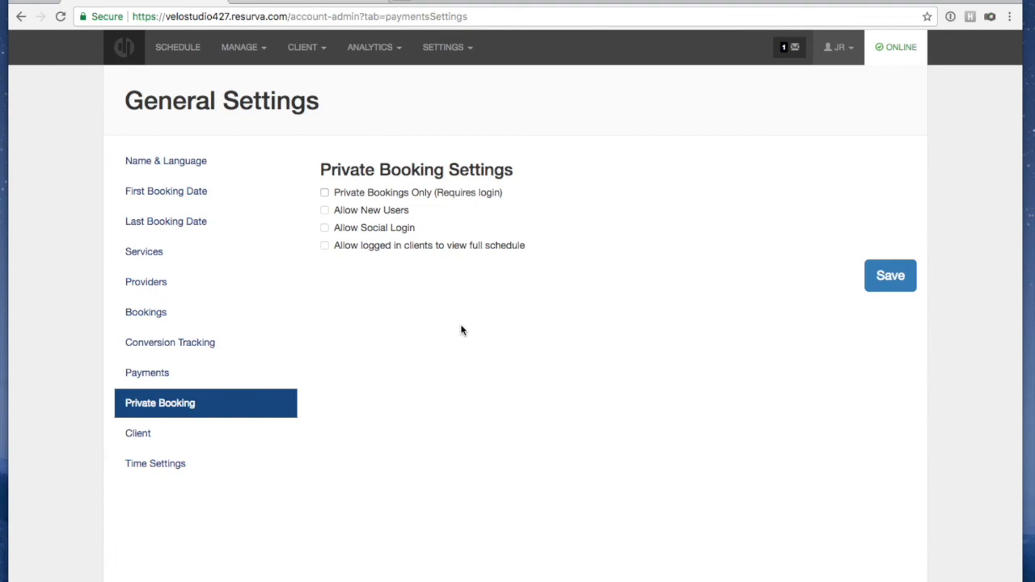
# Enable Client Notes and Manage Invoicing, keep Detailed Client Information Disabled, and save the client settings
pyautogui.click(167, 441)
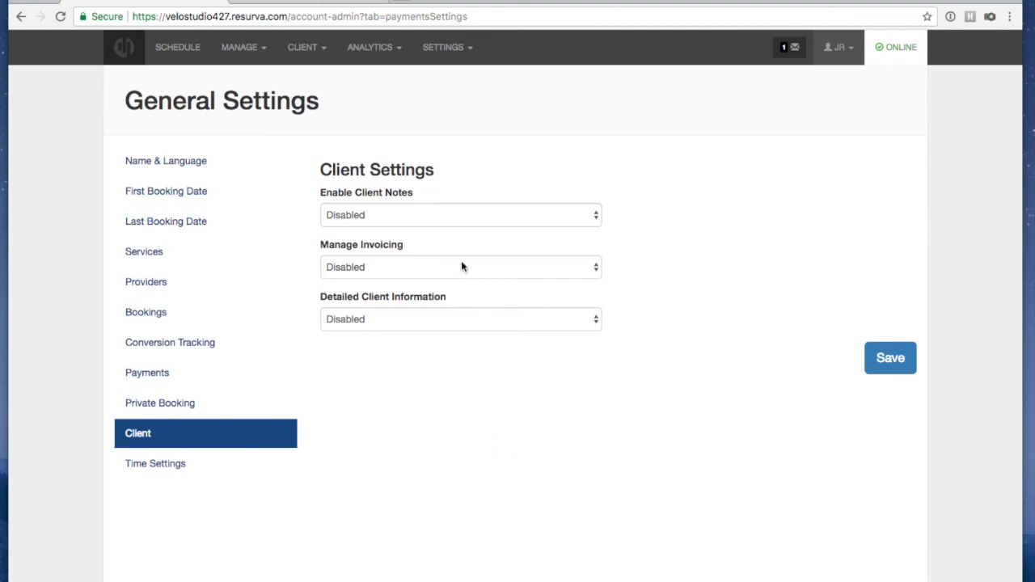
pyautogui.click(450, 217)
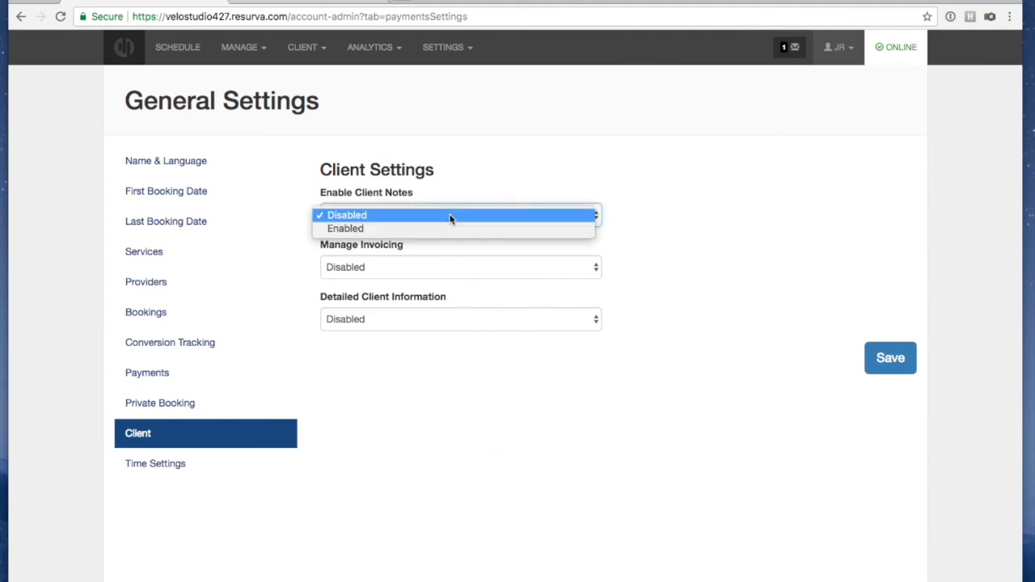
pyautogui.click(452, 225)
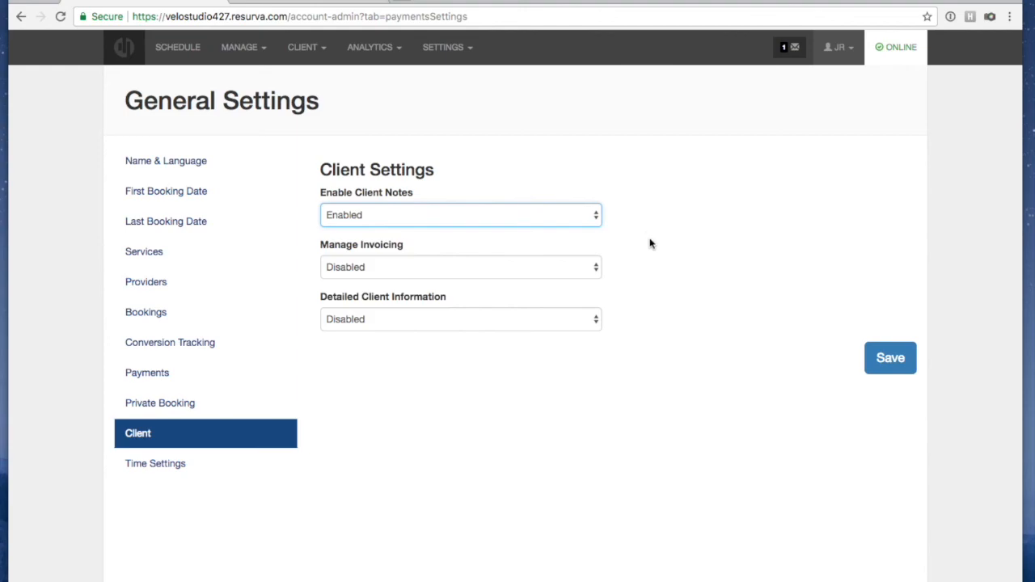
pyautogui.click(392, 267)
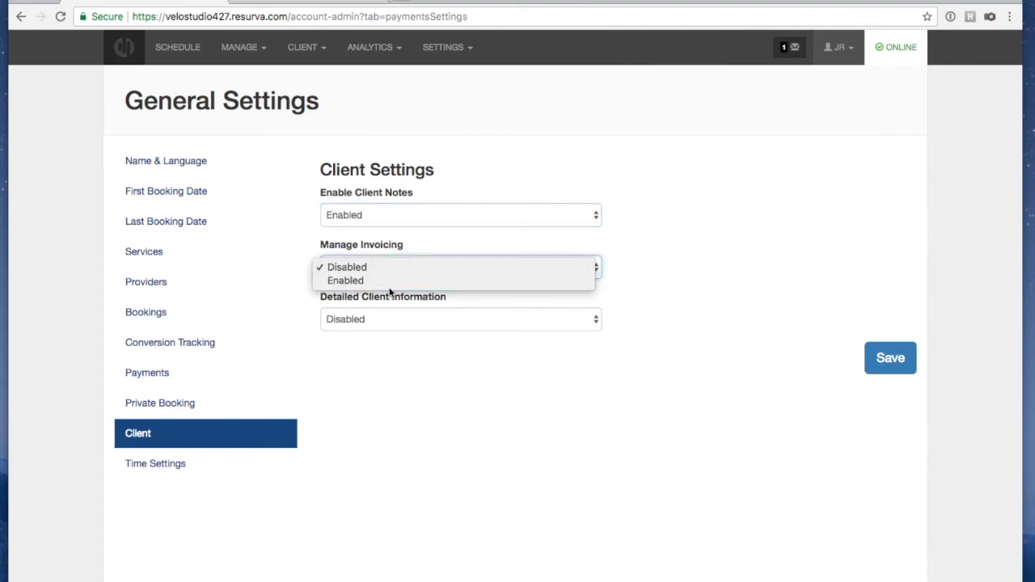
pyautogui.click(390, 280)
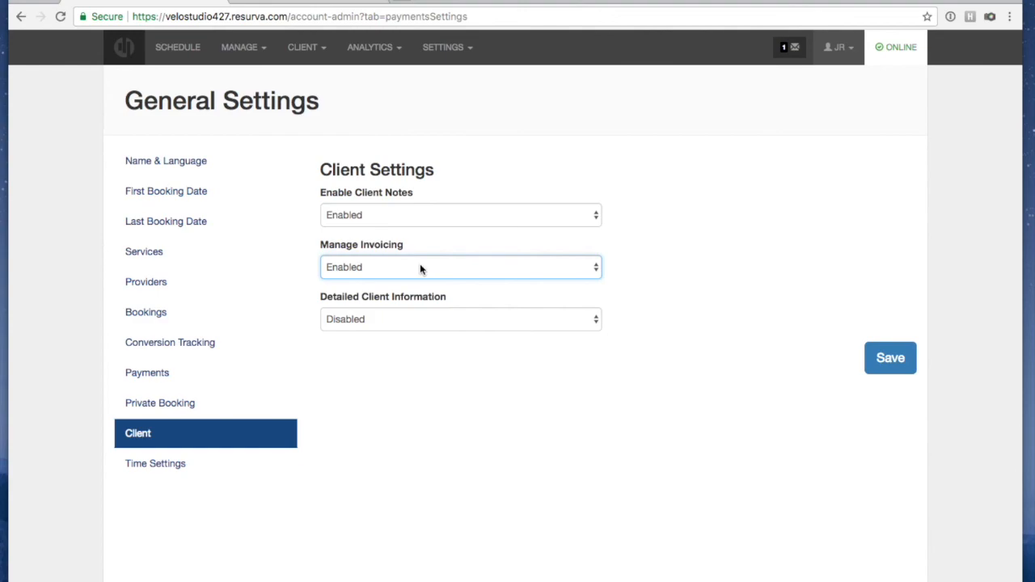
pyautogui.click(630, 267)
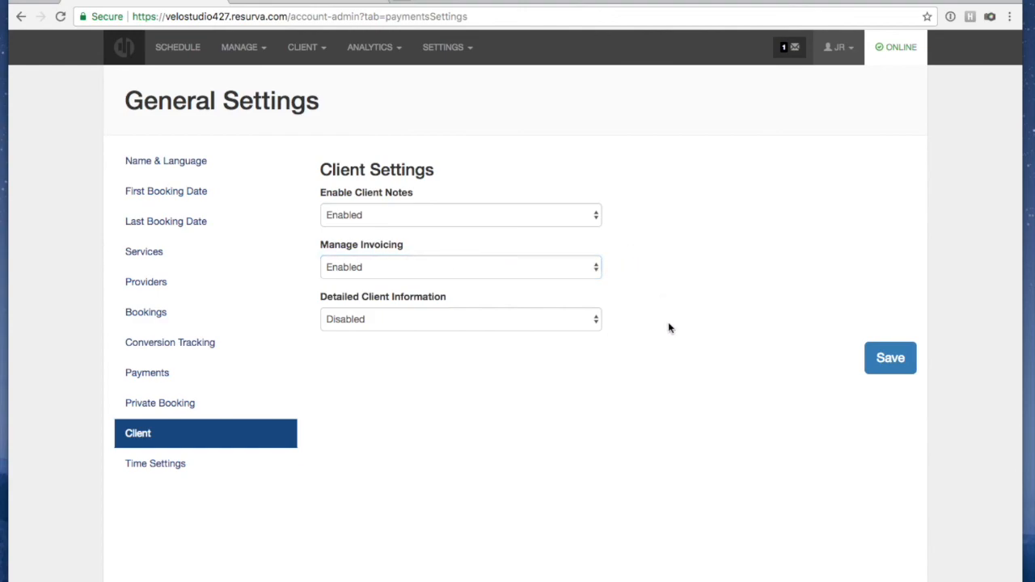
pyautogui.click(481, 319)
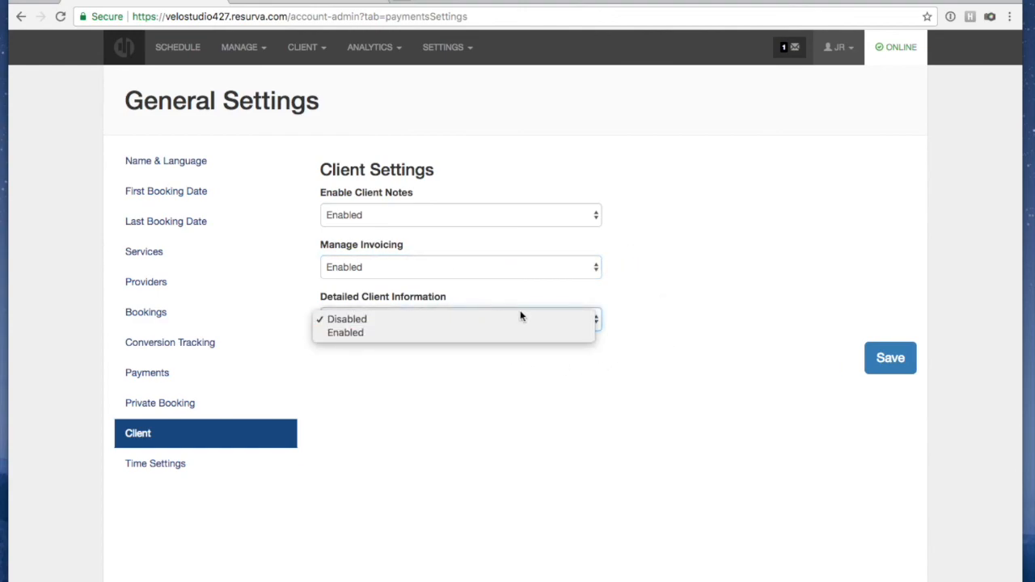
pyautogui.click(618, 308)
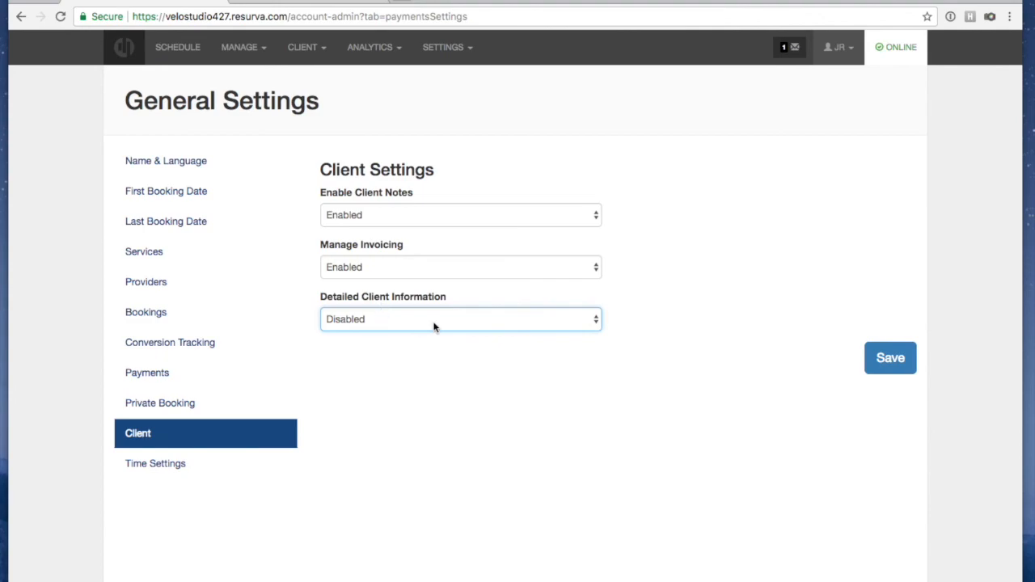
pyautogui.click(643, 305)
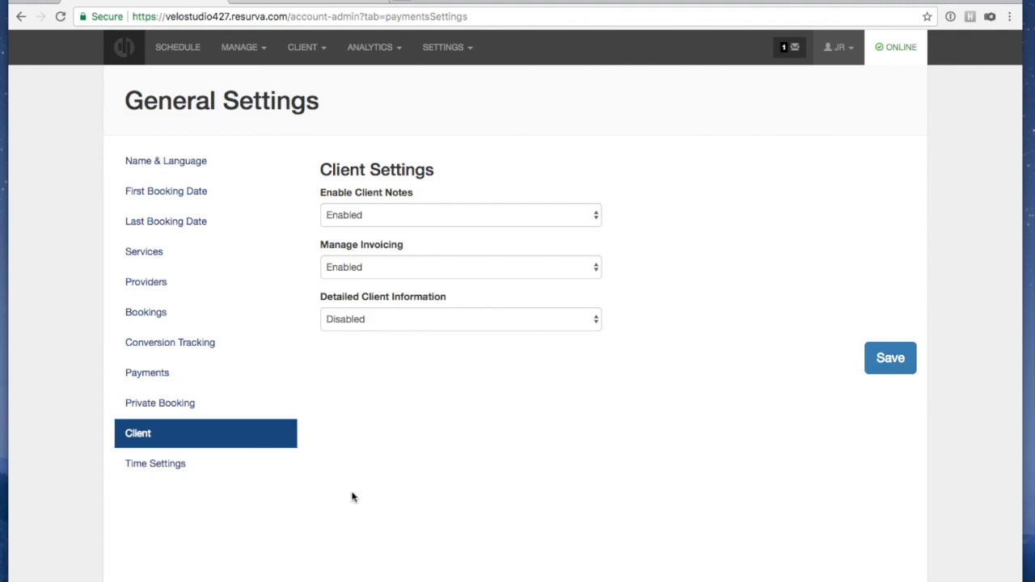
pyautogui.click(889, 360)
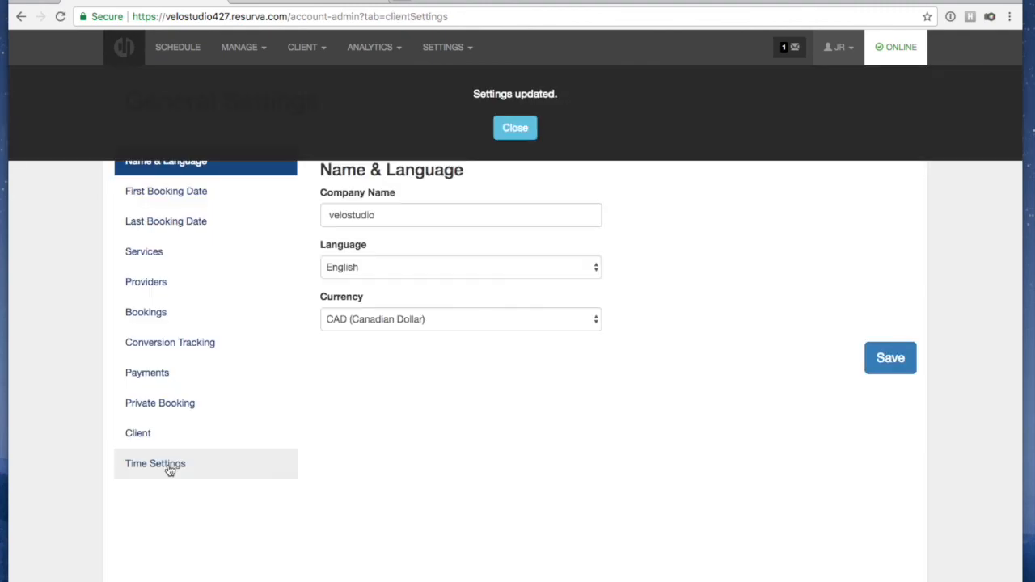
# Check the 30 Minutes time slot length under Time Settings, then bring up the MANAGE menu
pyautogui.click(517, 125)
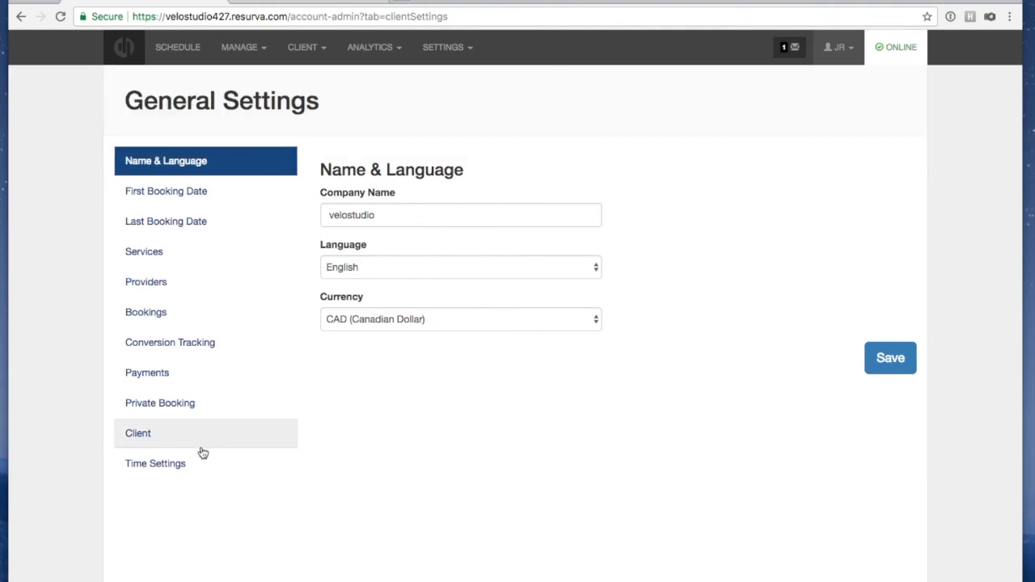
pyautogui.click(166, 462)
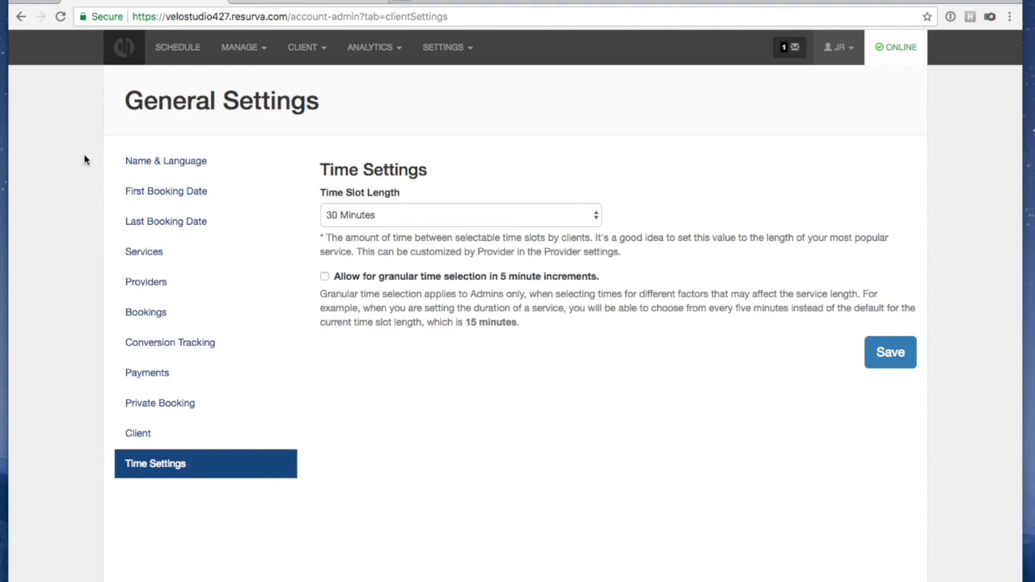
pyautogui.click(227, 61)
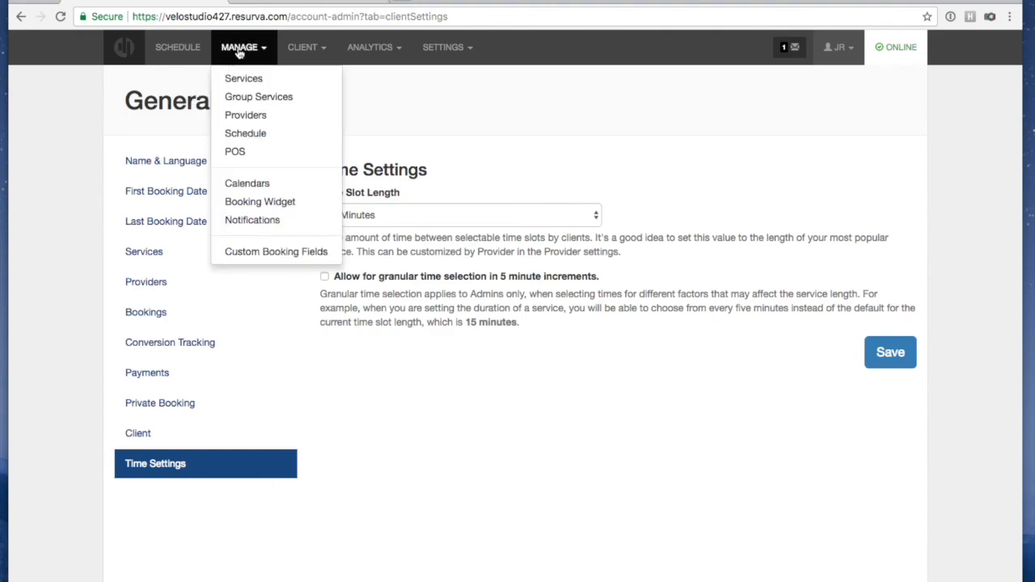
# Open the Settings page for provider Bike Fit Expert - John from the Providers list
pyautogui.click(244, 114)
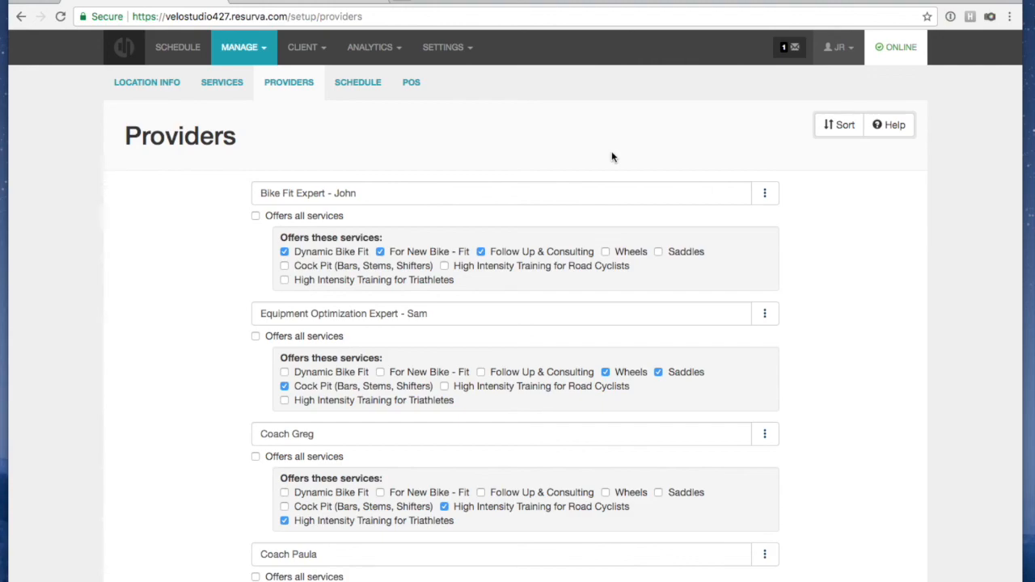
pyautogui.click(765, 195)
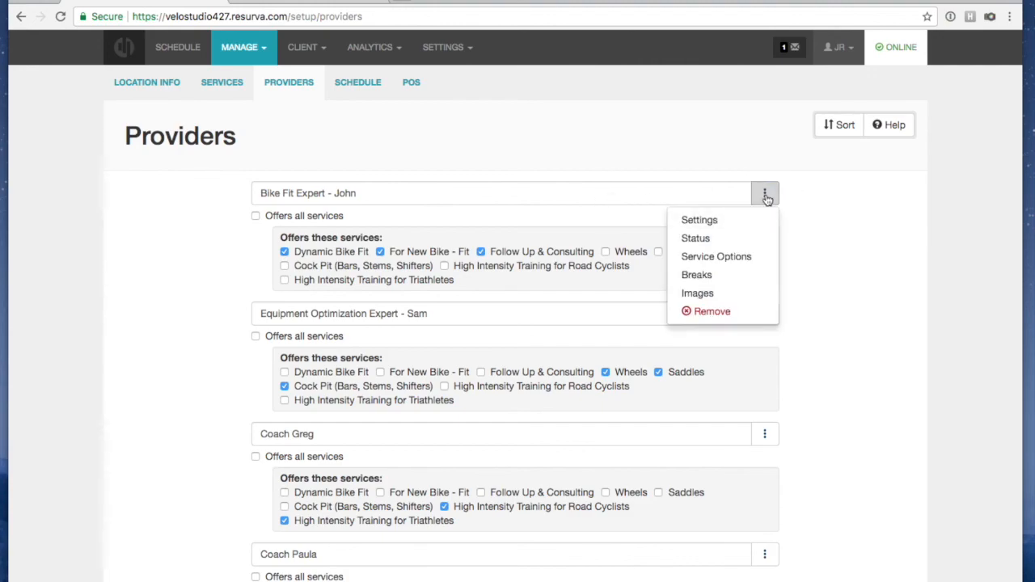
pyautogui.click(811, 187)
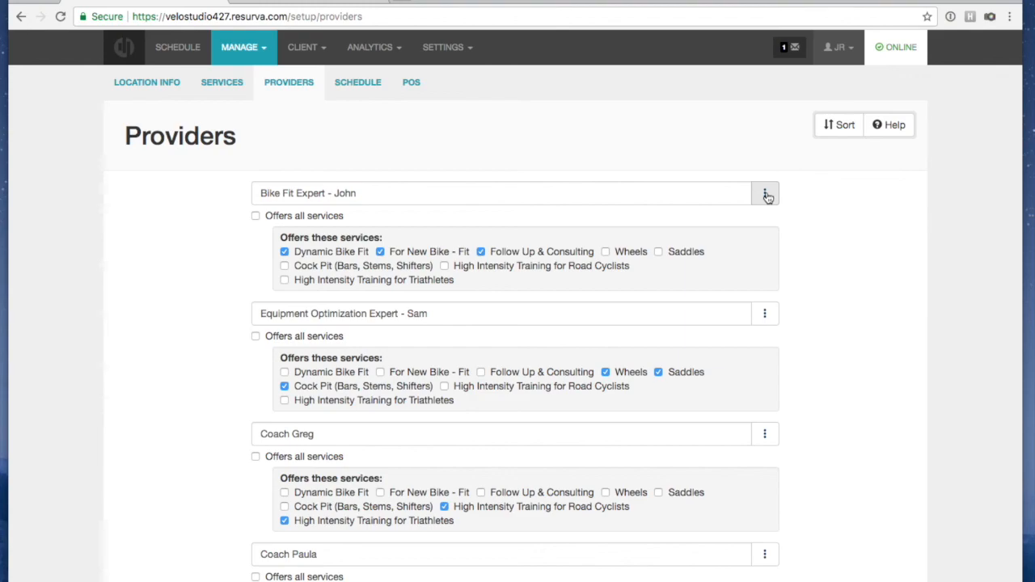
pyautogui.click(766, 194)
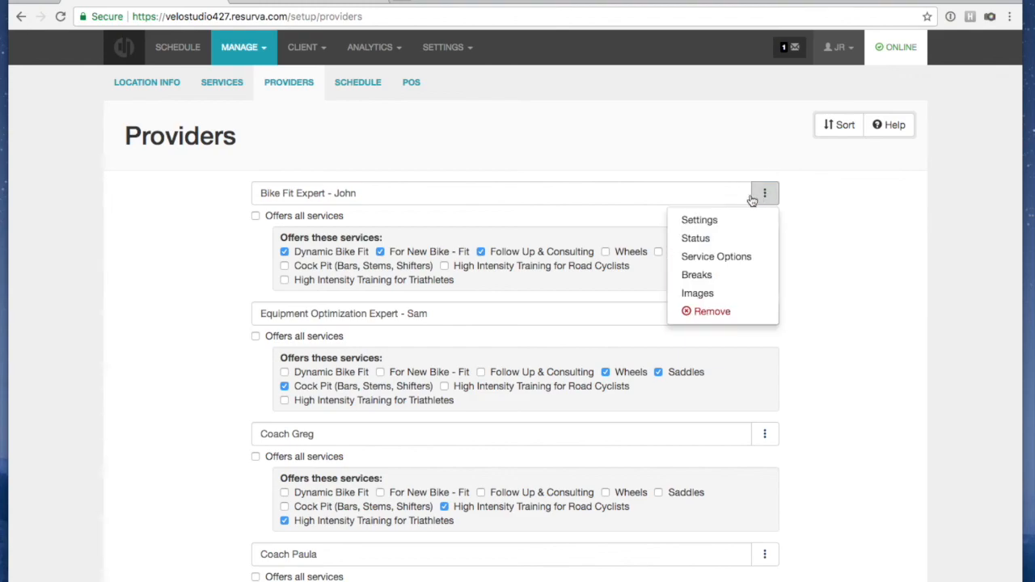
pyautogui.click(721, 225)
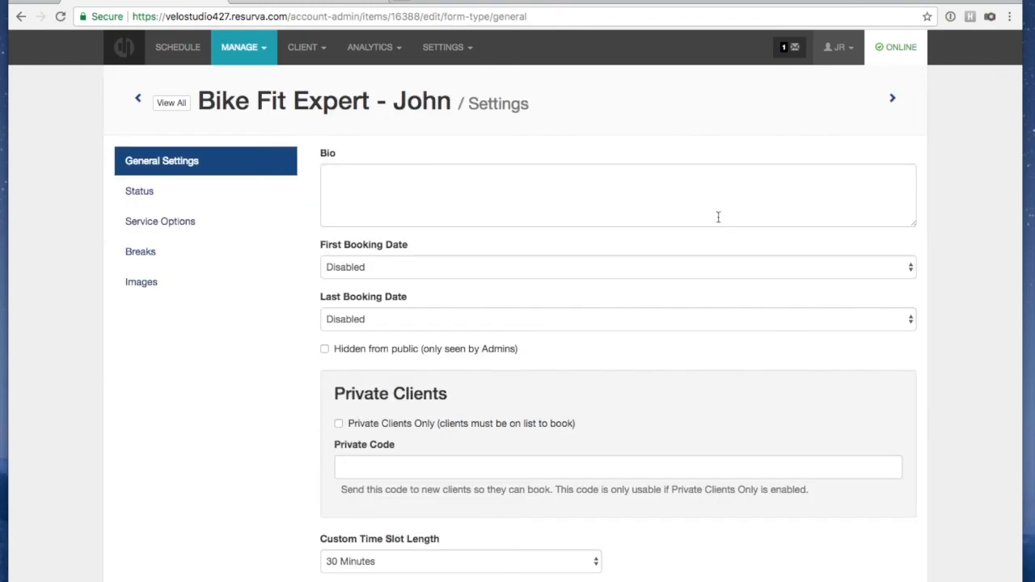
# Paste the prepared bio about fitting Canada's top amateur and professional cyclists into the provider's Bio field
pyautogui.click(482, 203)
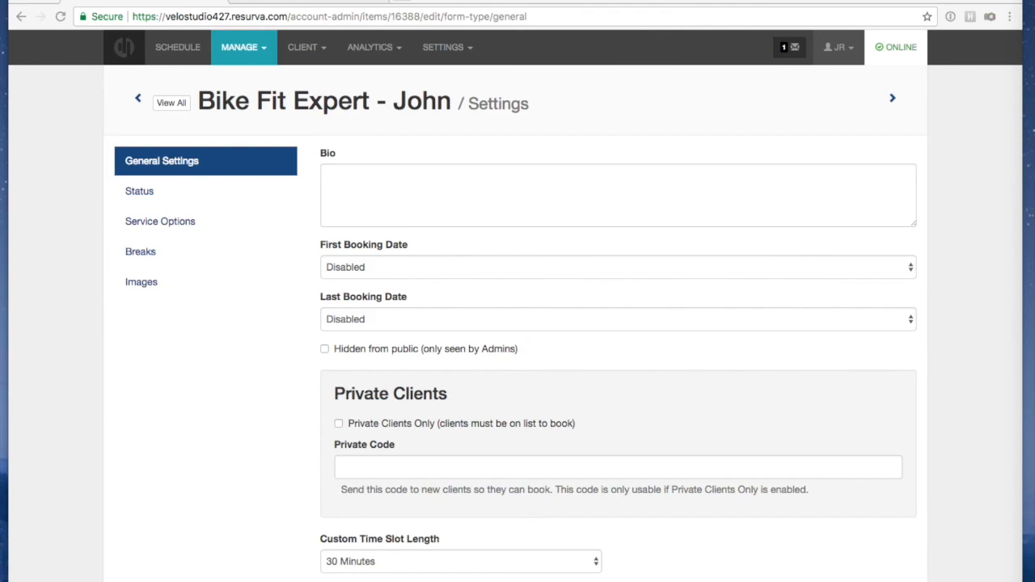
pyautogui.click(532, 189)
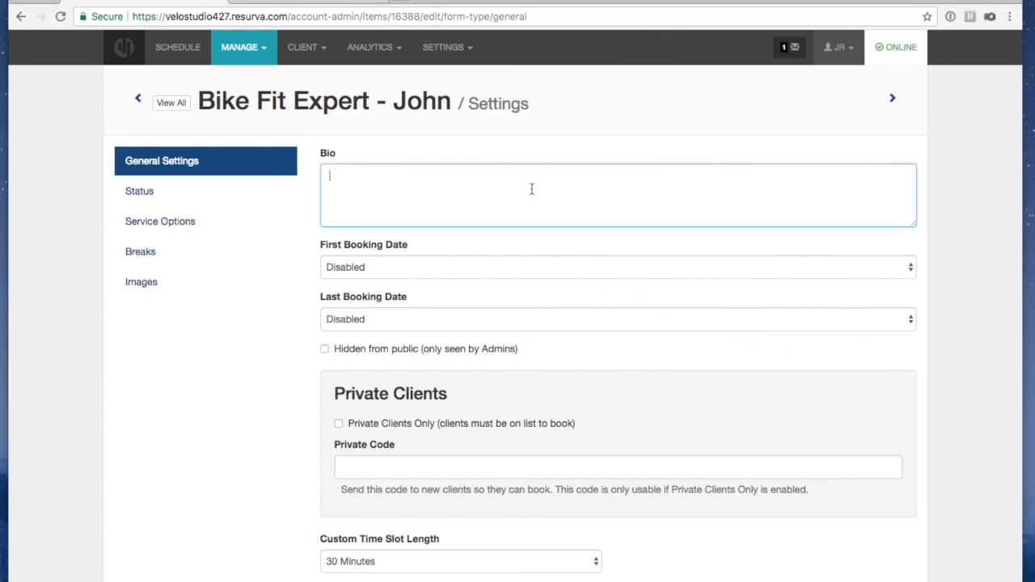
pyautogui.write("John has over 8 years experience fitting some of Canada's top amateur and professional cyclists. He is currently the lead consultant for Canada's National Cycling Team. John specializes in fits for road and mountain bikes.")
pyautogui.click(510, 246)
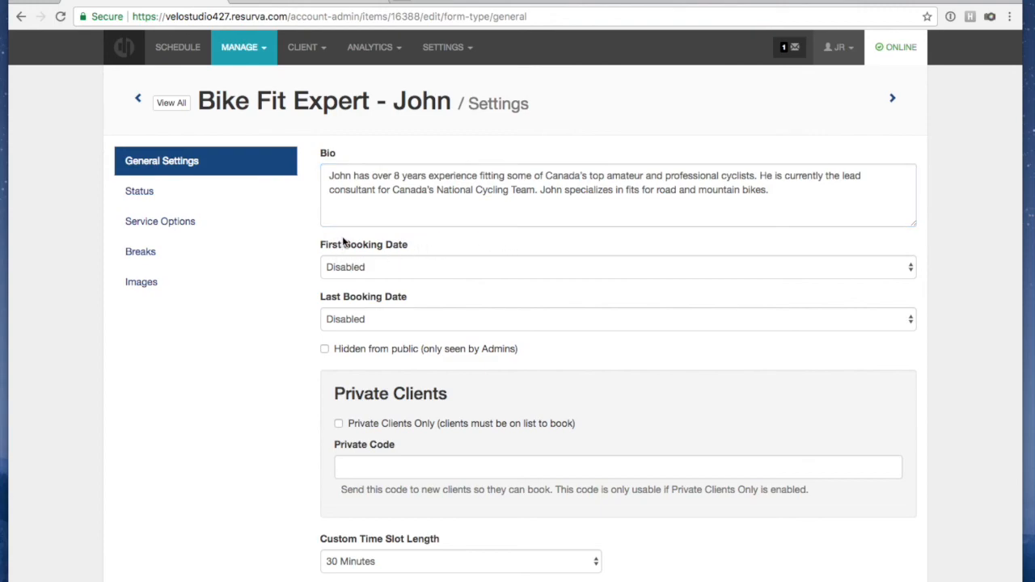
pyautogui.click(596, 205)
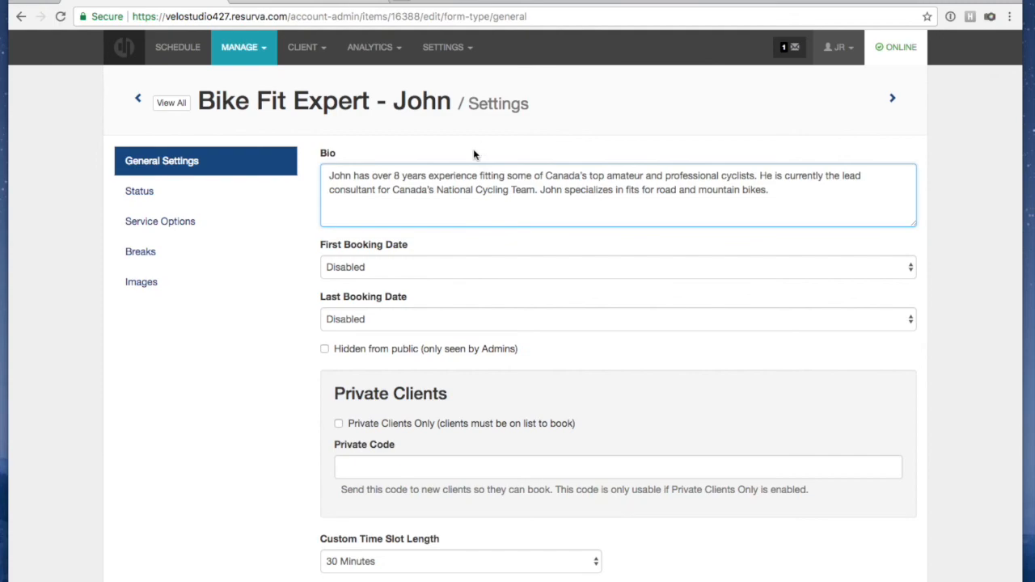
pyautogui.click(409, 287)
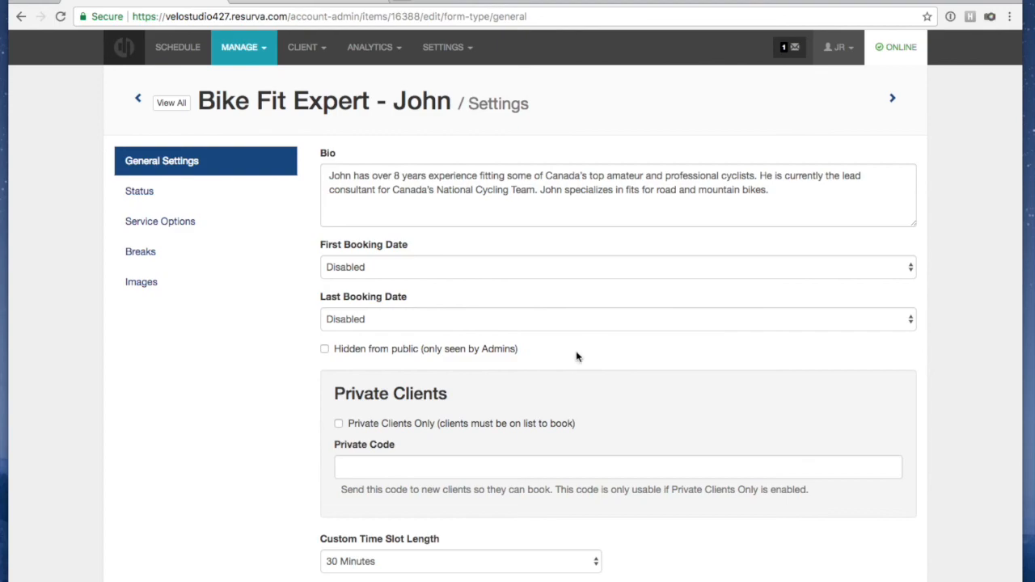
pyautogui.scroll(-2, 303, 351)
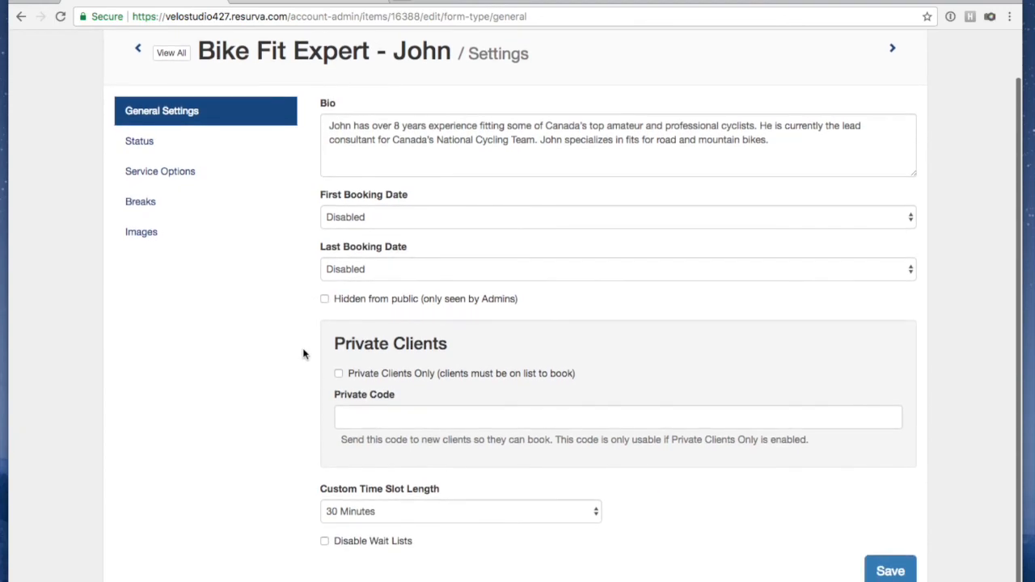
pyautogui.scroll(2, 304, 353)
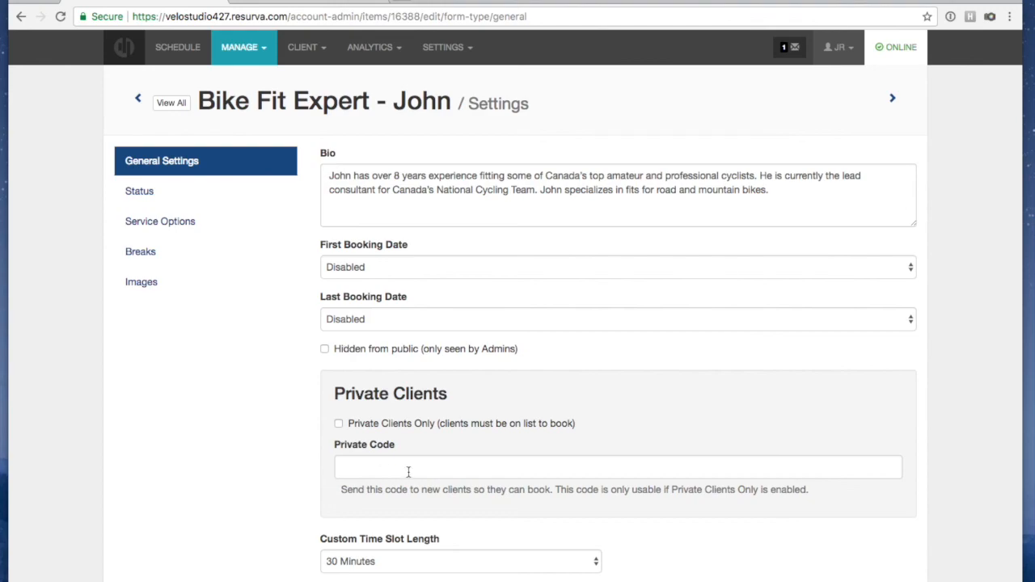
pyautogui.scroll(-2, 407, 467)
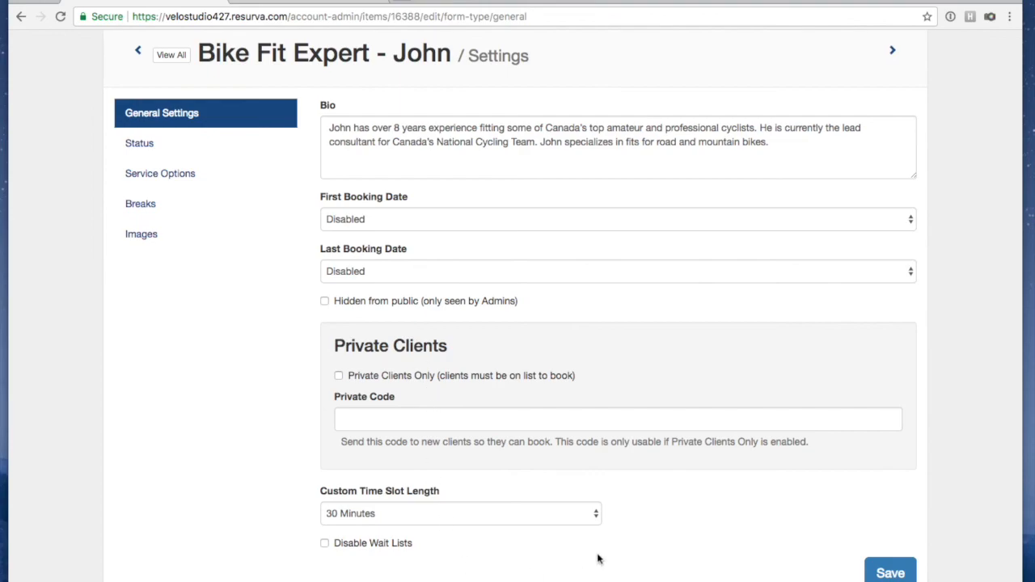
# Save the Bike Fit Expert's bio, dismiss the 'Provider updated.' notice and view the Status page
pyautogui.scroll(2, 566, 542)
pyautogui.scroll(-2, 538, 527)
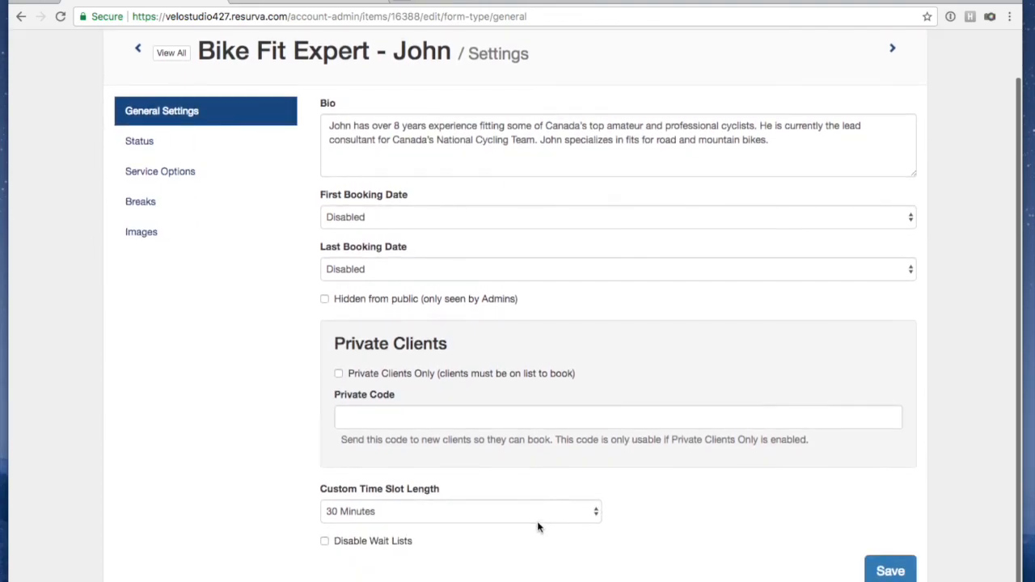
pyautogui.click(893, 569)
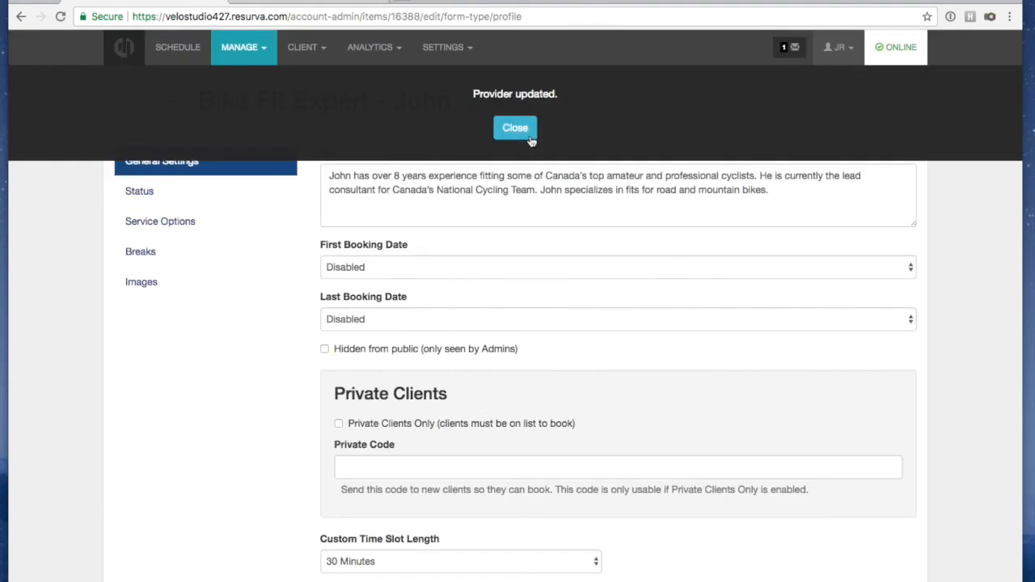
pyautogui.click(522, 129)
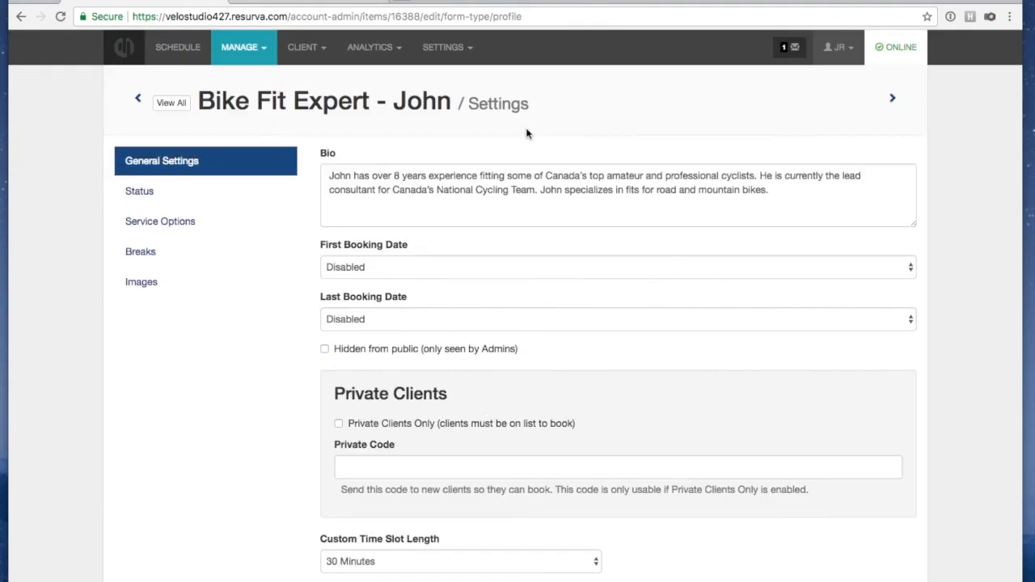
pyautogui.click(186, 191)
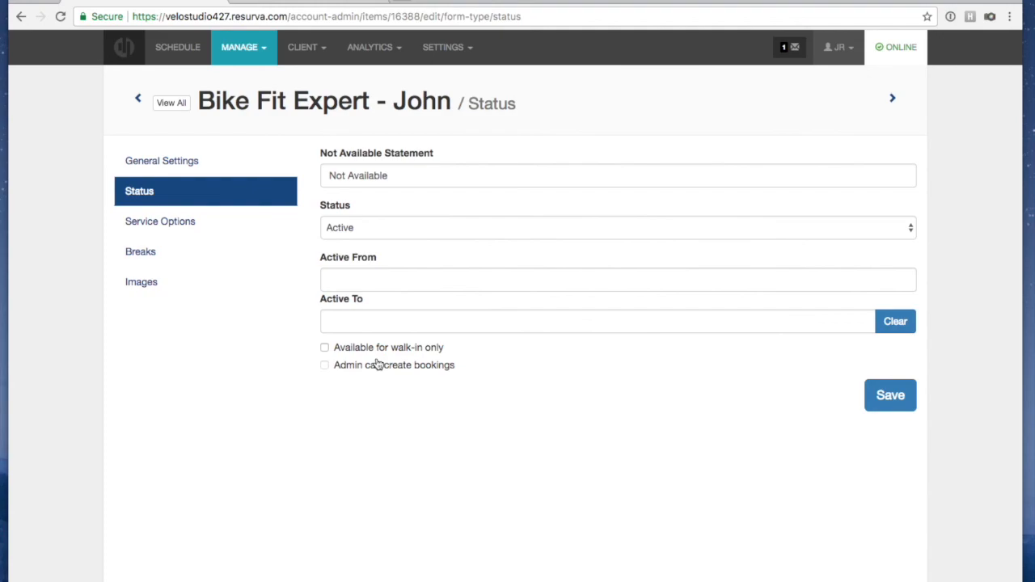
# View the provider's Service Options for Dynamic Bike Fit, For New Bike - Fit and Follow Up & Consulting
pyautogui.click(157, 216)
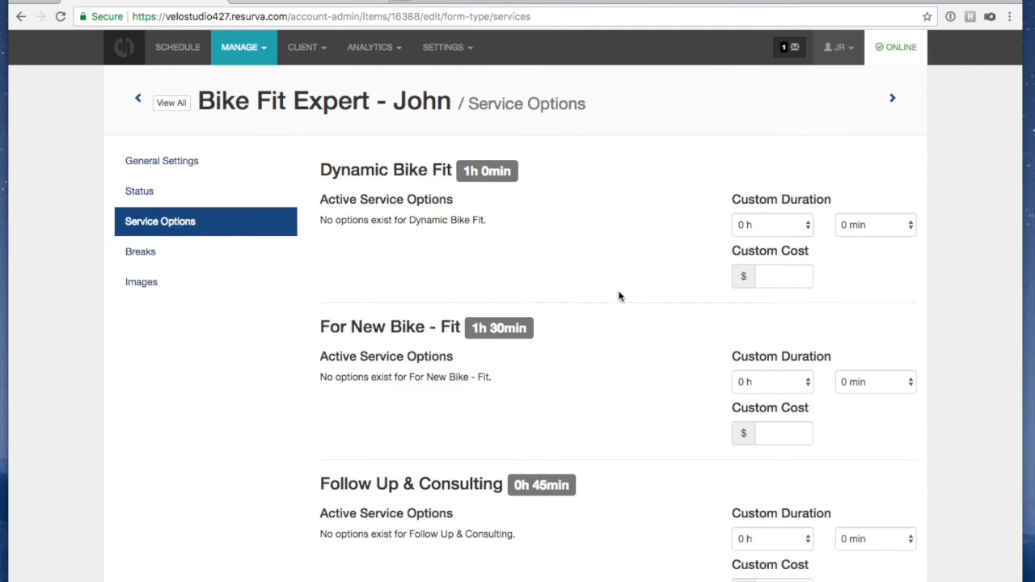
# Show the Bike Fit Expert's Create Breaks form, with every weekday break at n/a
pyautogui.scroll(-2, 620, 294)
pyautogui.scroll(2, 626, 309)
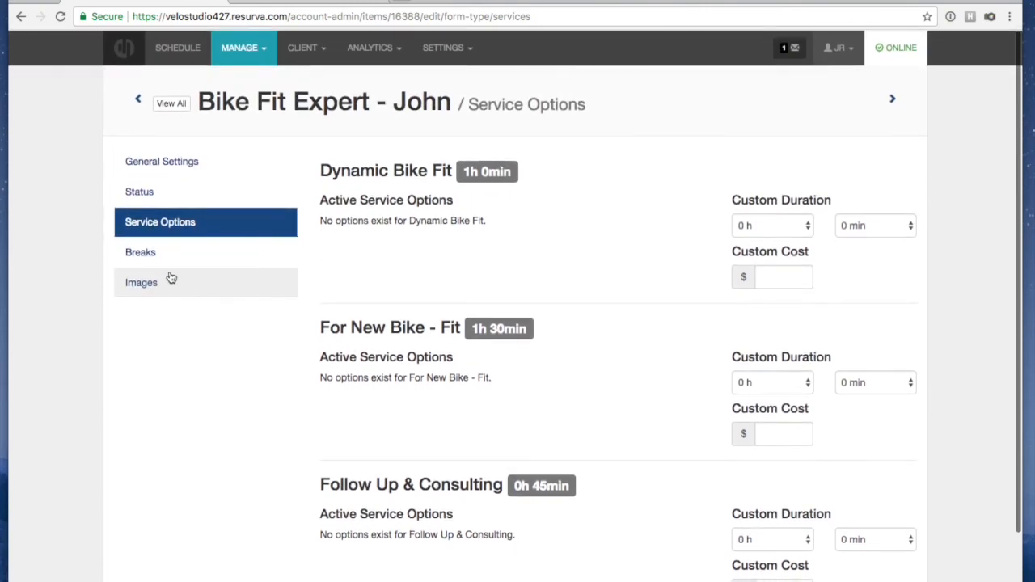
pyautogui.click(166, 256)
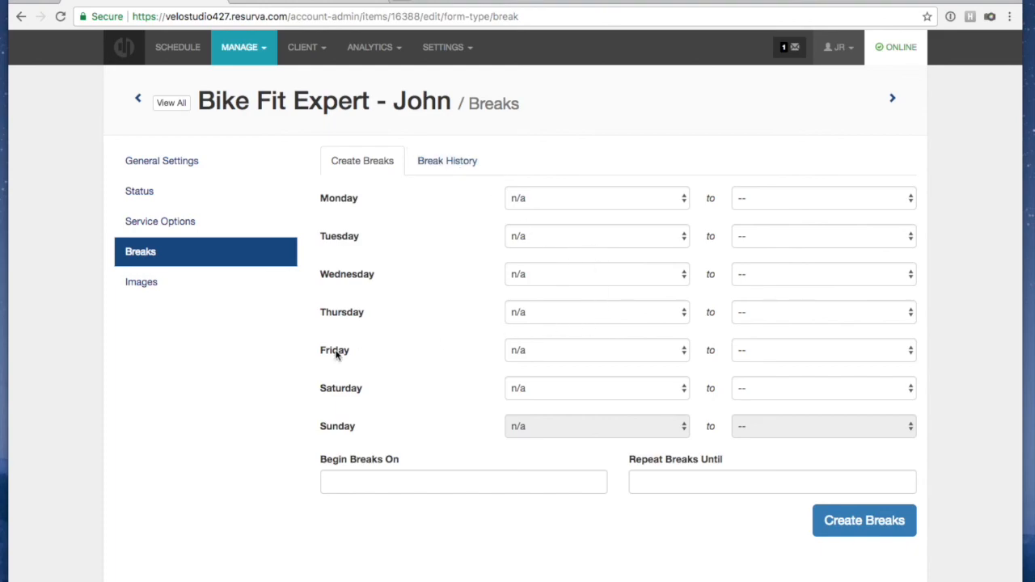
# Open the Bike Fit Expert provider's Images page, where no image file is chosen yet
pyautogui.click(136, 280)
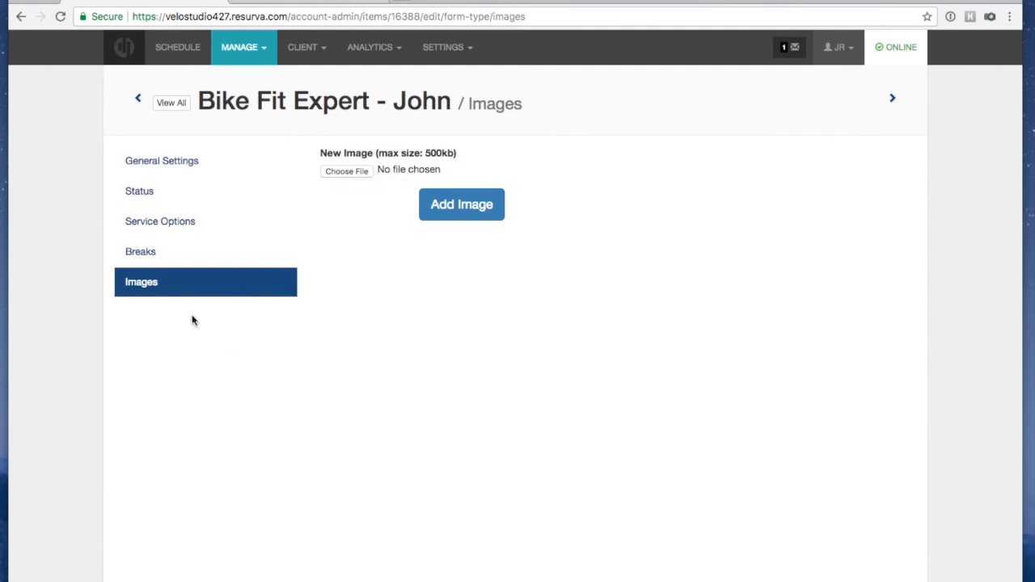
# Show the day schedule for Tuesday, January 9th, 2018, with columns for all four providers
pyautogui.click(171, 105)
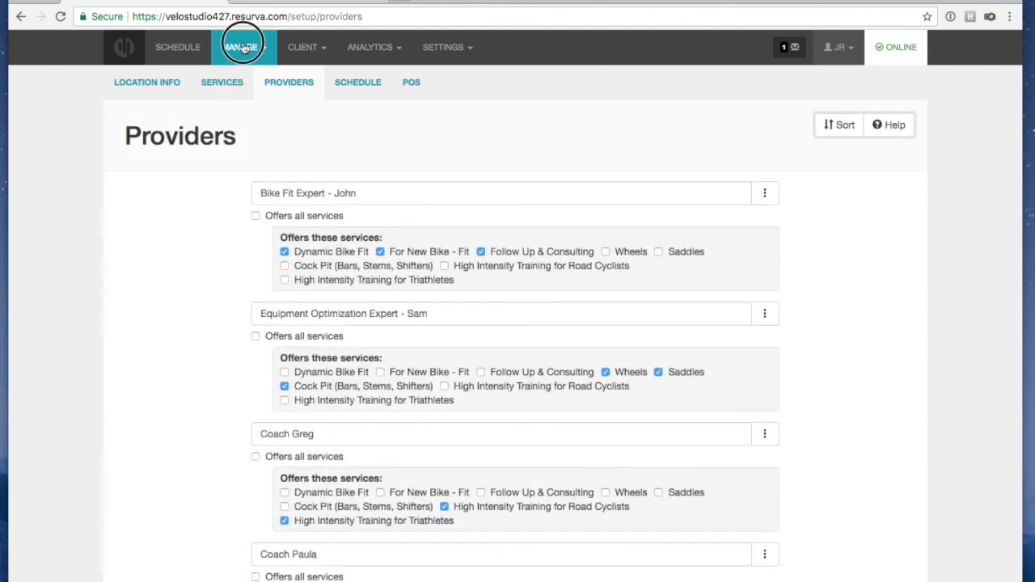
pyautogui.click(244, 48)
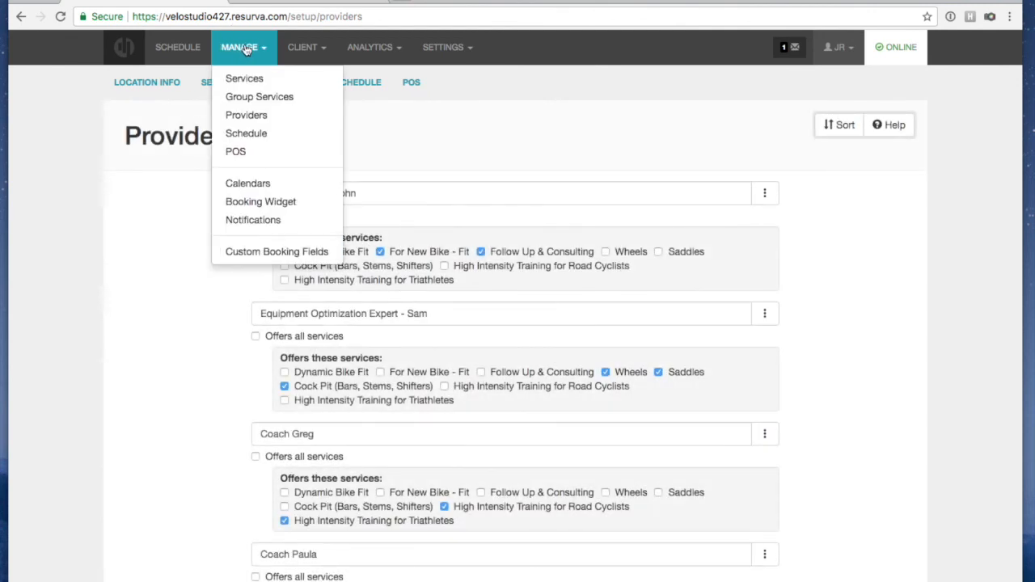
pyautogui.click(255, 140)
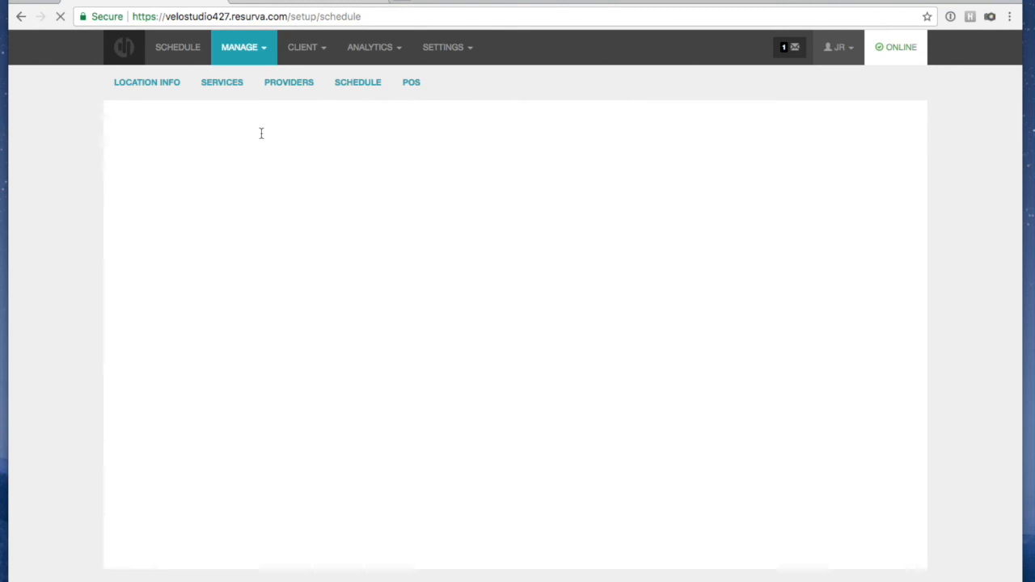
pyautogui.click(184, 55)
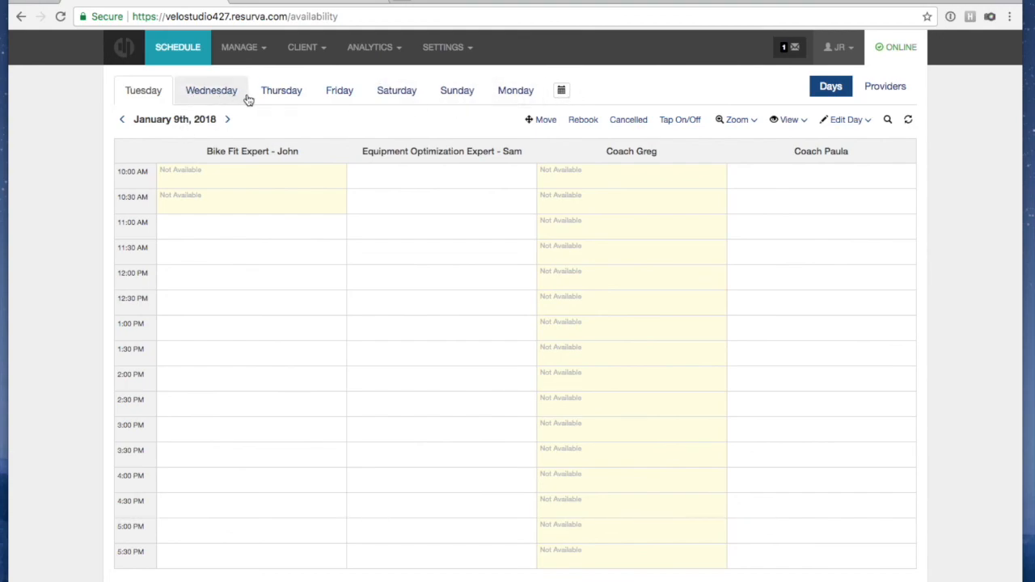
# Book a Dynamic Bike Fit in the Bike Fit Expert's 11:00 AM slot on January 9th
pyautogui.click(227, 119)
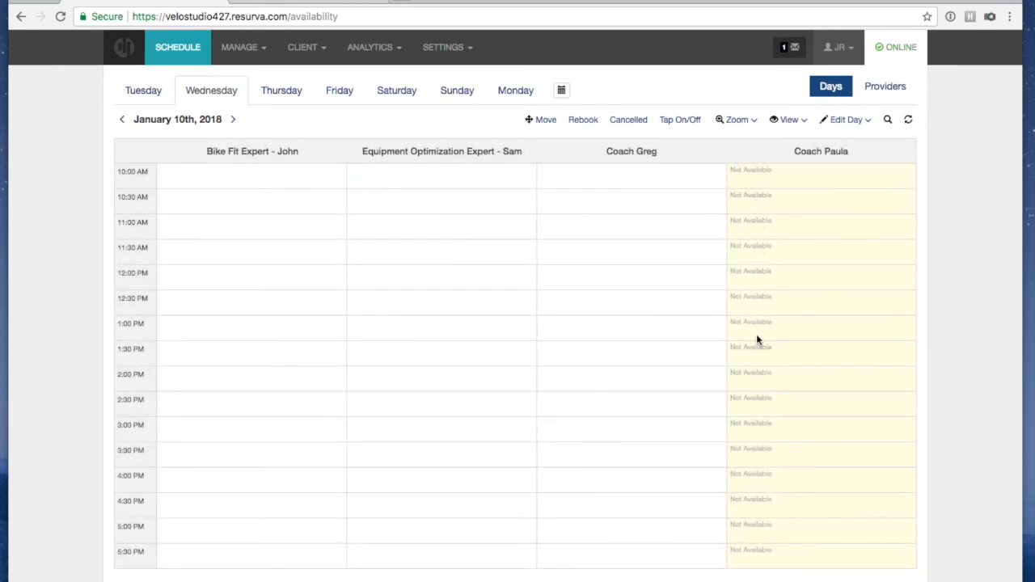
pyautogui.click(124, 120)
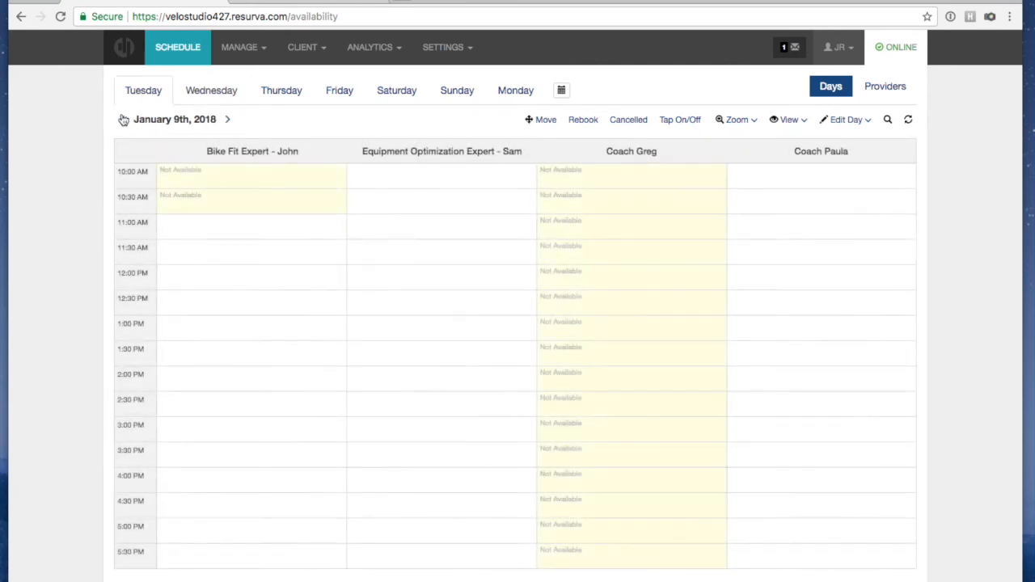
pyautogui.click(189, 232)
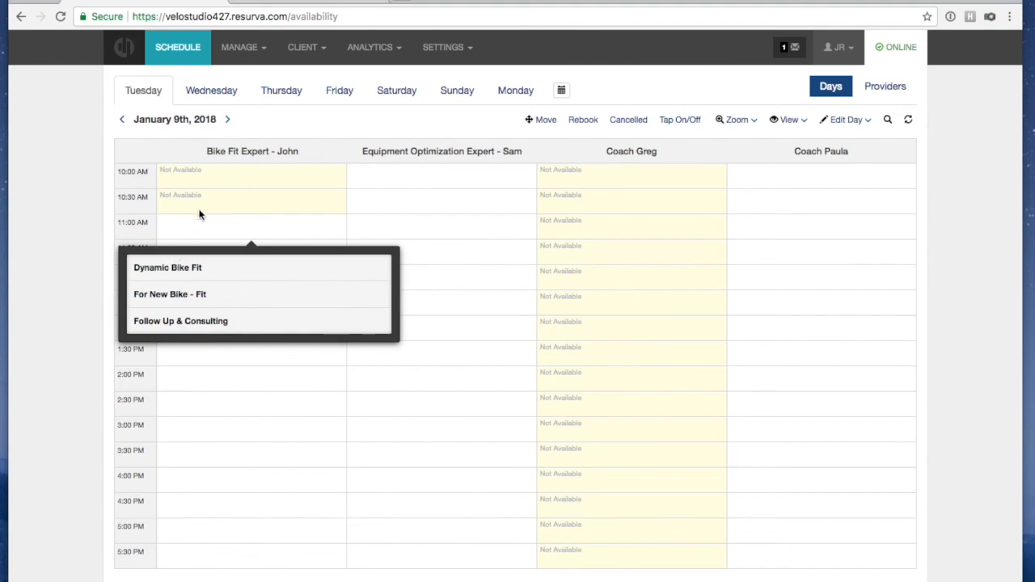
pyautogui.click(169, 267)
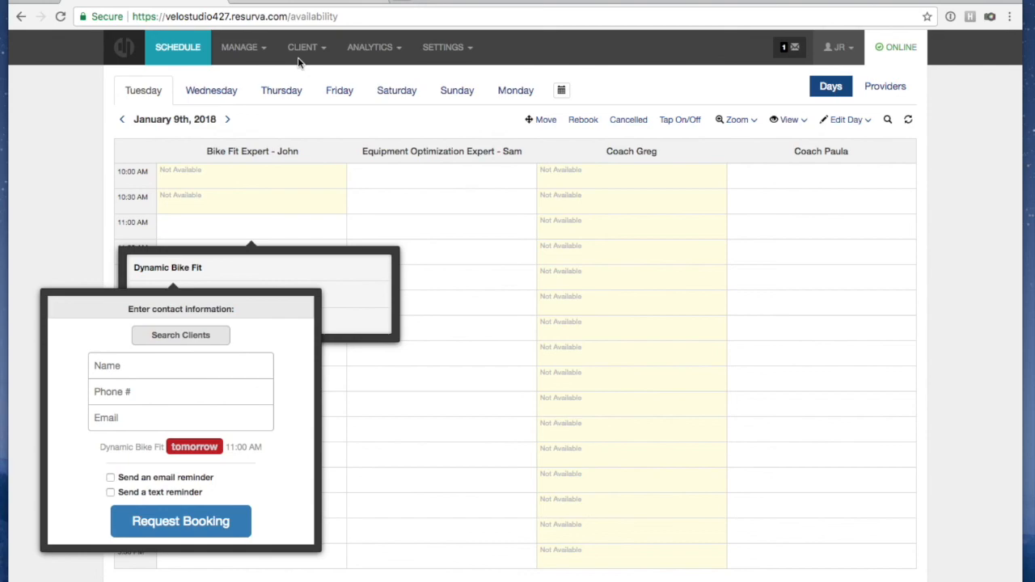
# Enter the client's first name and phone number in the booking form
pyautogui.click(179, 365)
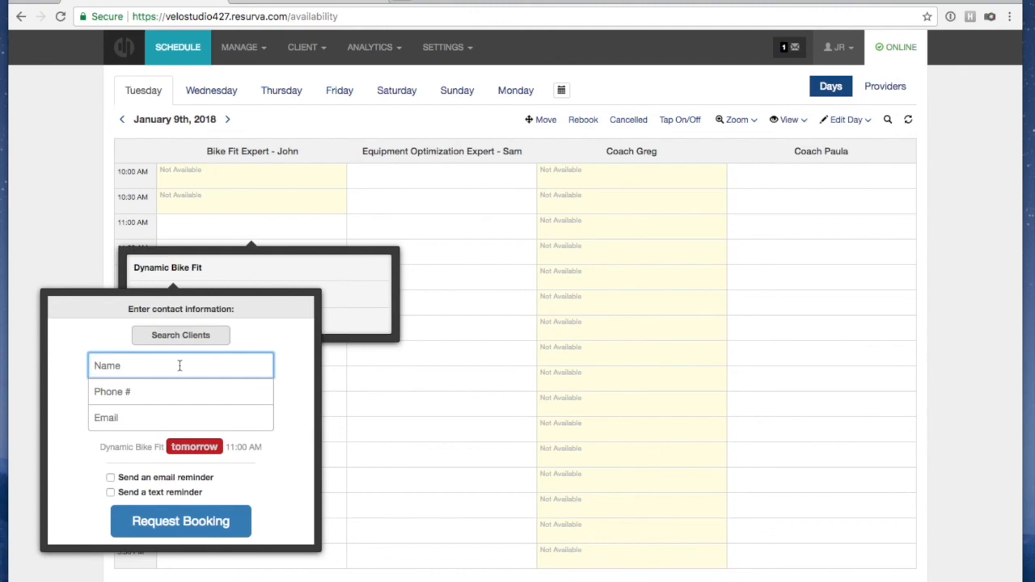
pyautogui.write('Jesse')
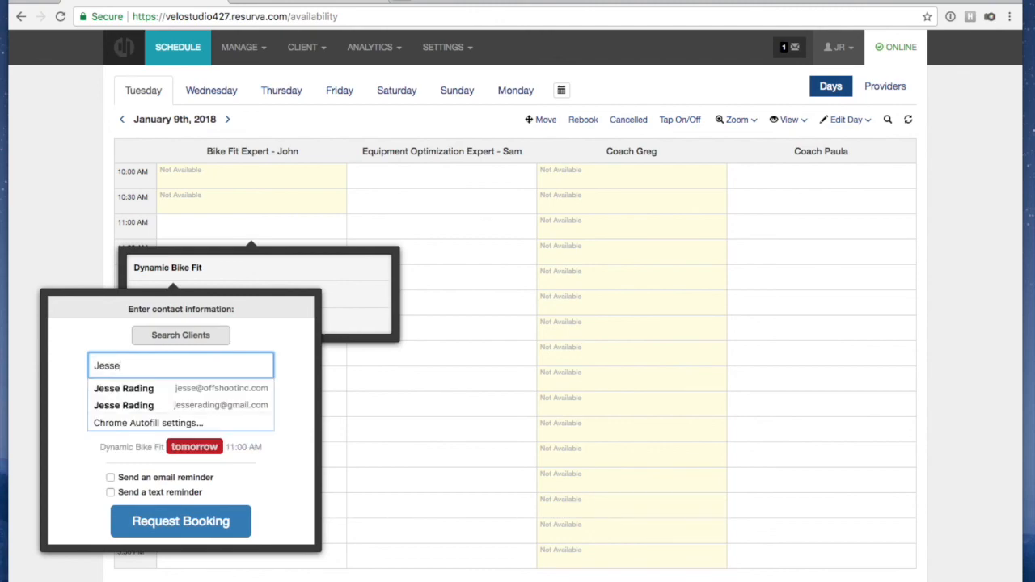
pyautogui.click(102, 391)
pyautogui.write('416-55')
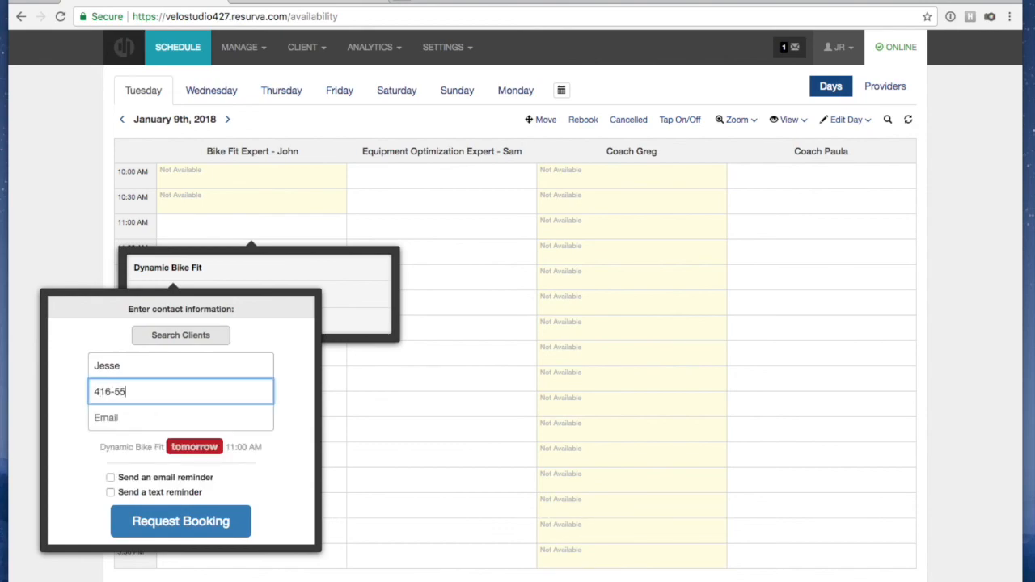
pyautogui.write('5-5555')
# Type the client's e-mail address, then delete it so the email field stays blank
pyautogui.click(109, 416)
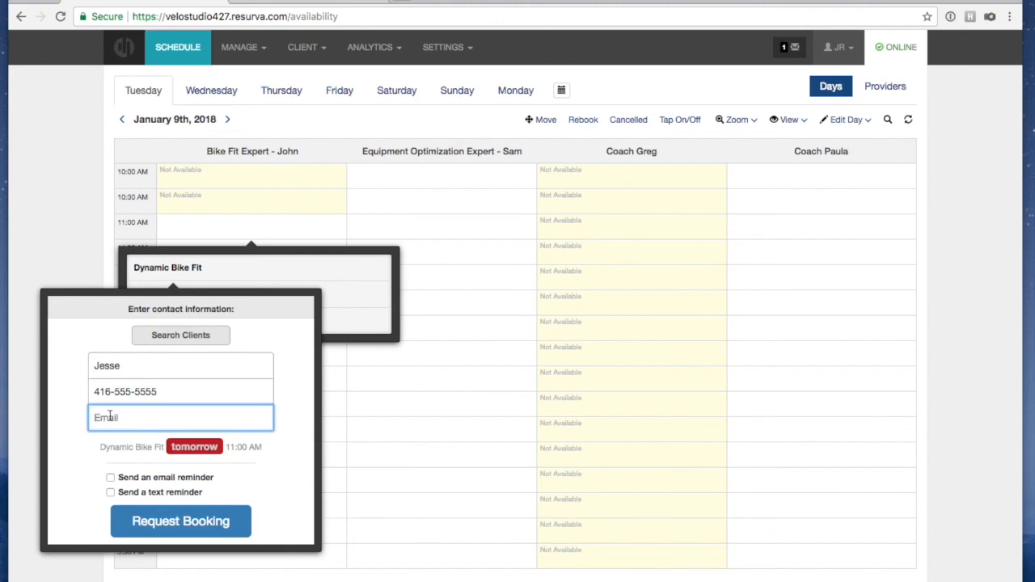
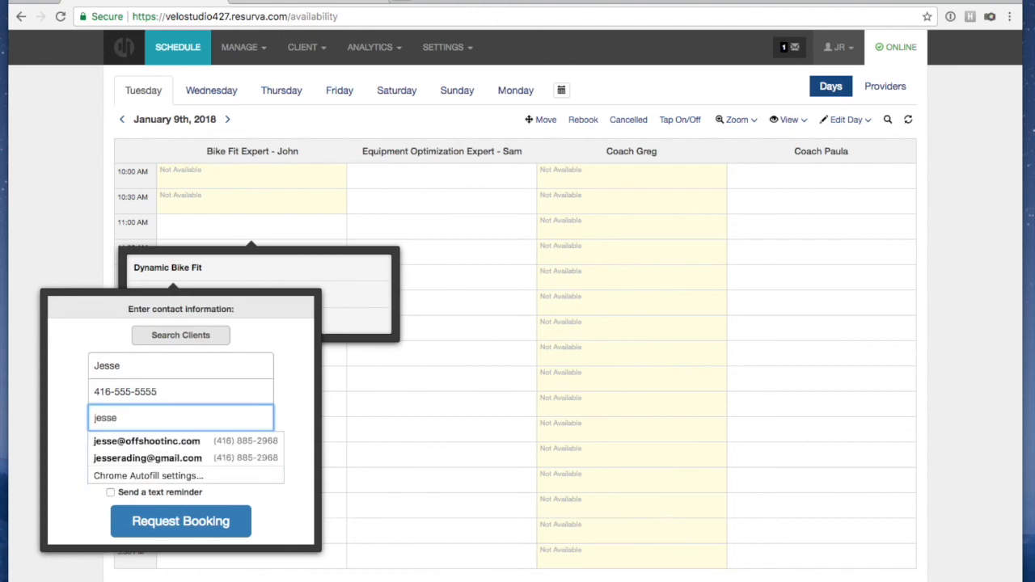
pyautogui.click(110, 424)
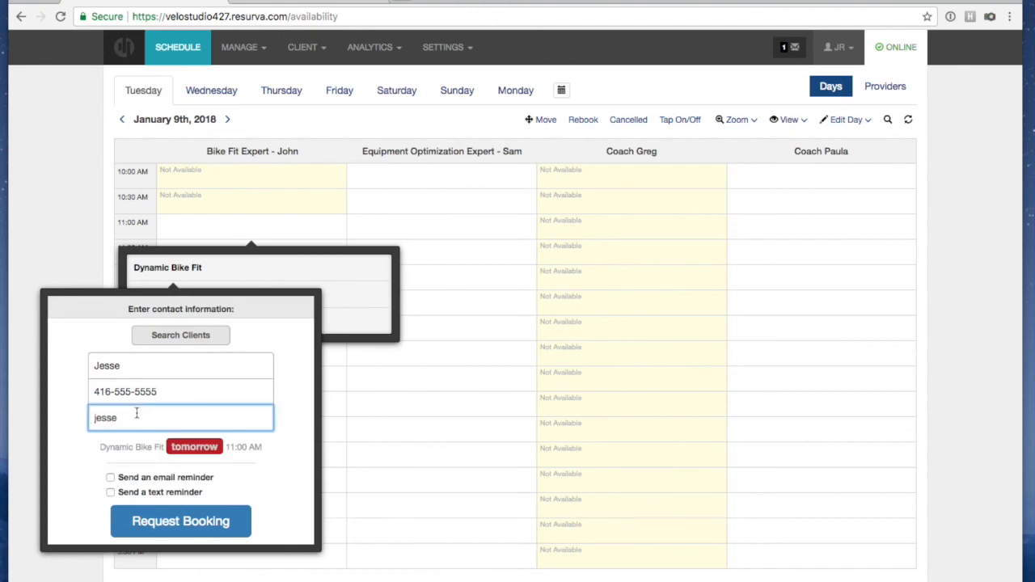
pyautogui.write('@gmail.com')
pyautogui.click(63, 354)
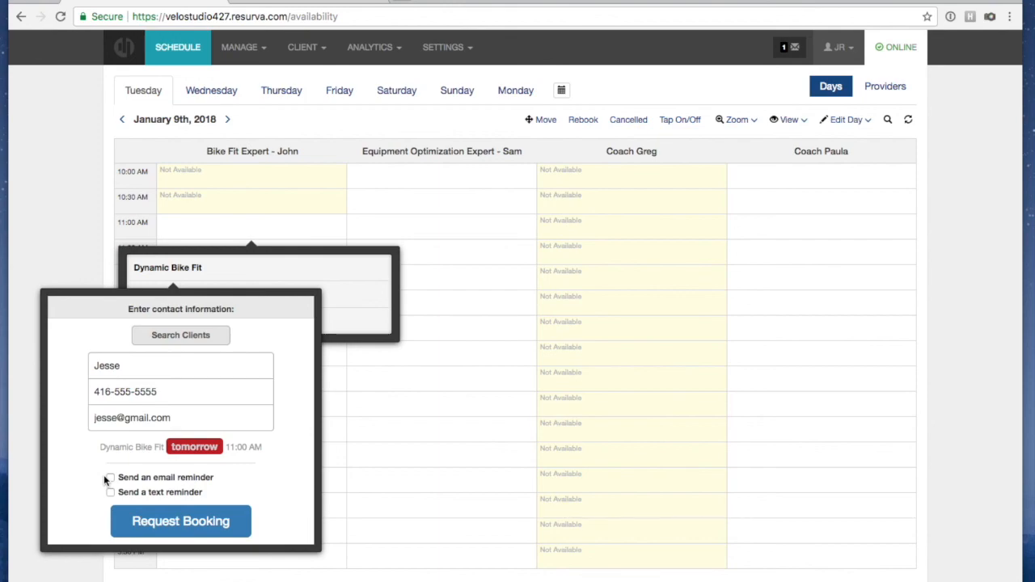
pyautogui.moveTo(192, 417); pyautogui.dragTo(65, 418)
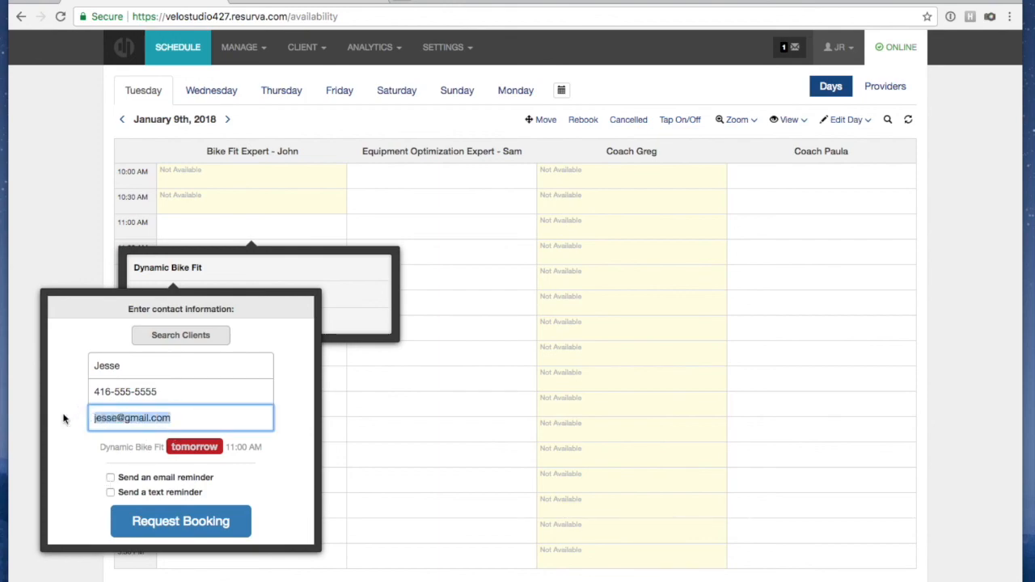
pyautogui.press('BackSpace')
pyautogui.click(69, 438)
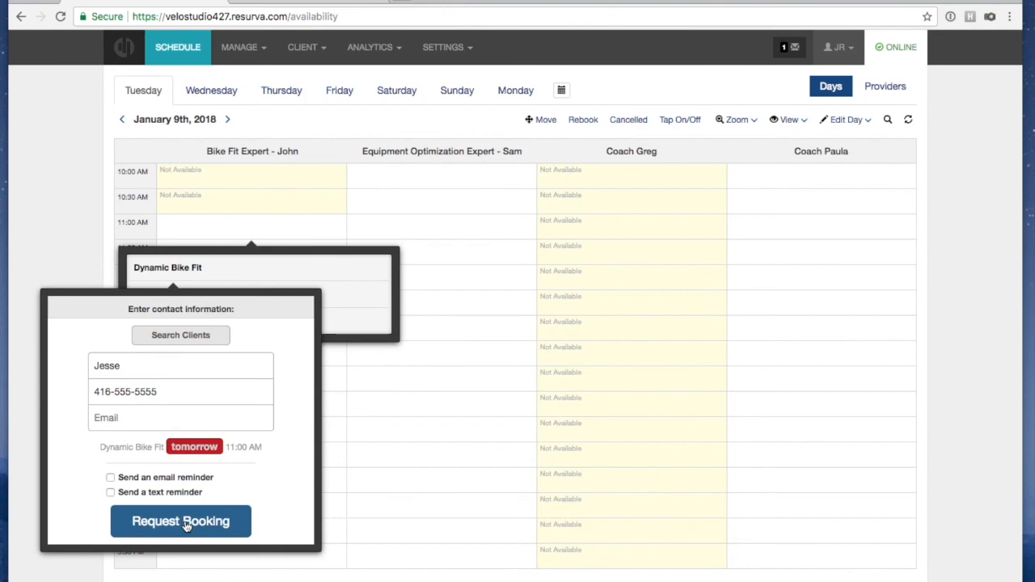
# Request the 11:00 AM booking, dismiss the confirmation, and open the new appointment
pyautogui.click(147, 517)
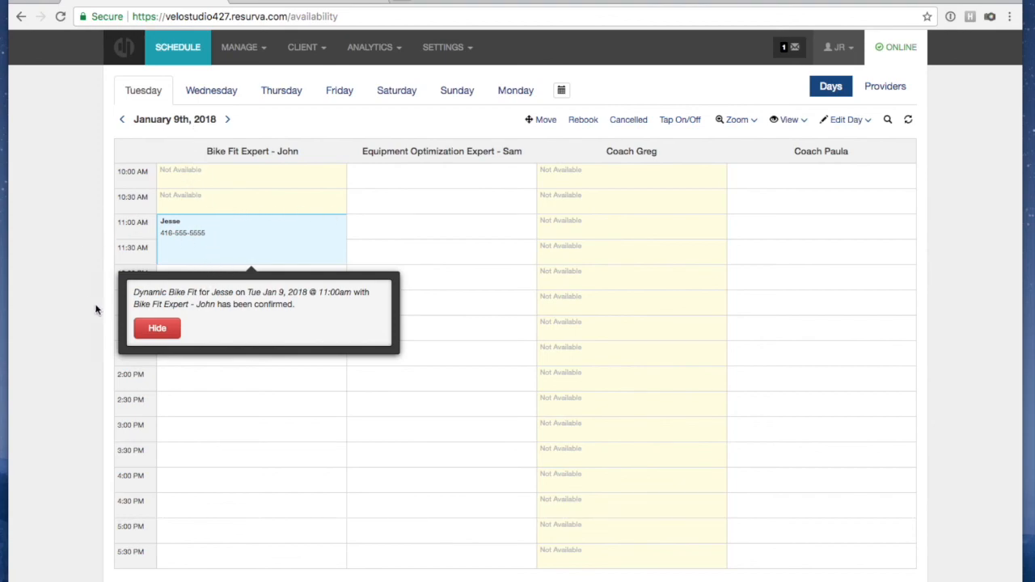
pyautogui.click(164, 329)
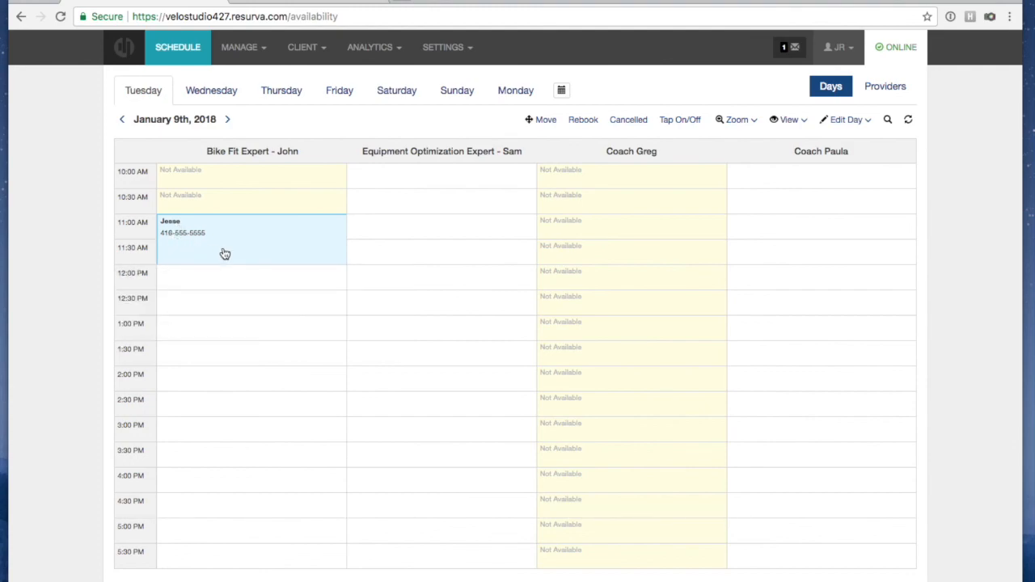
pyautogui.click(195, 233)
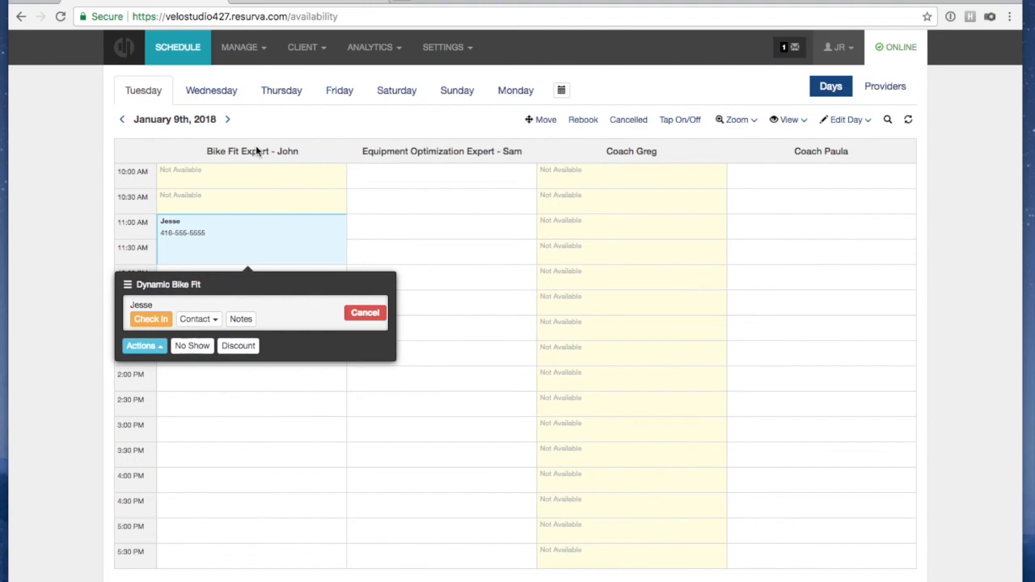
pyautogui.click(239, 322)
# Add a note that the client is recovering from a knee injury, then close the notes box
pyautogui.click(175, 372)
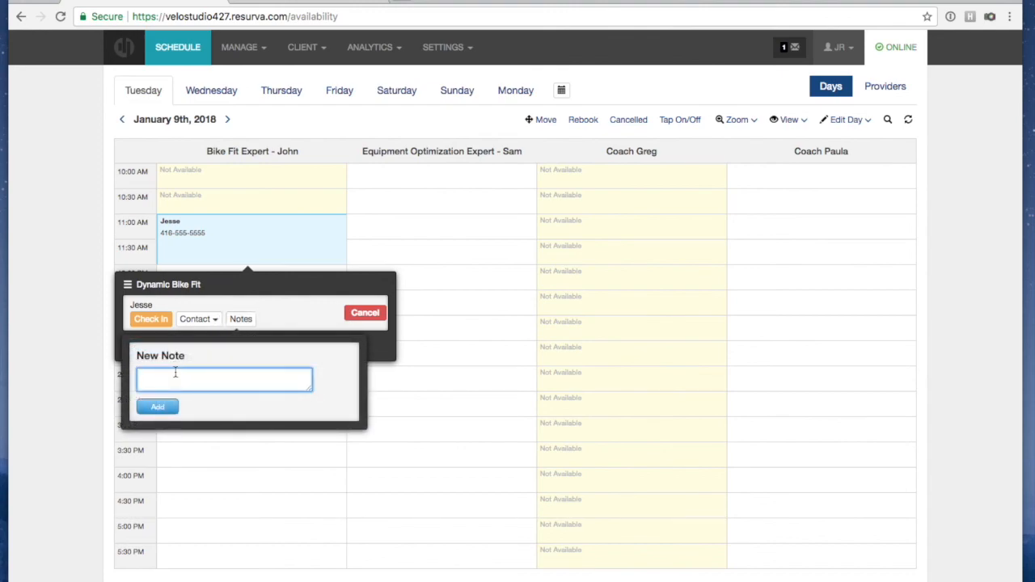
pyautogui.write('Jesse is recovering from a knee injury.')
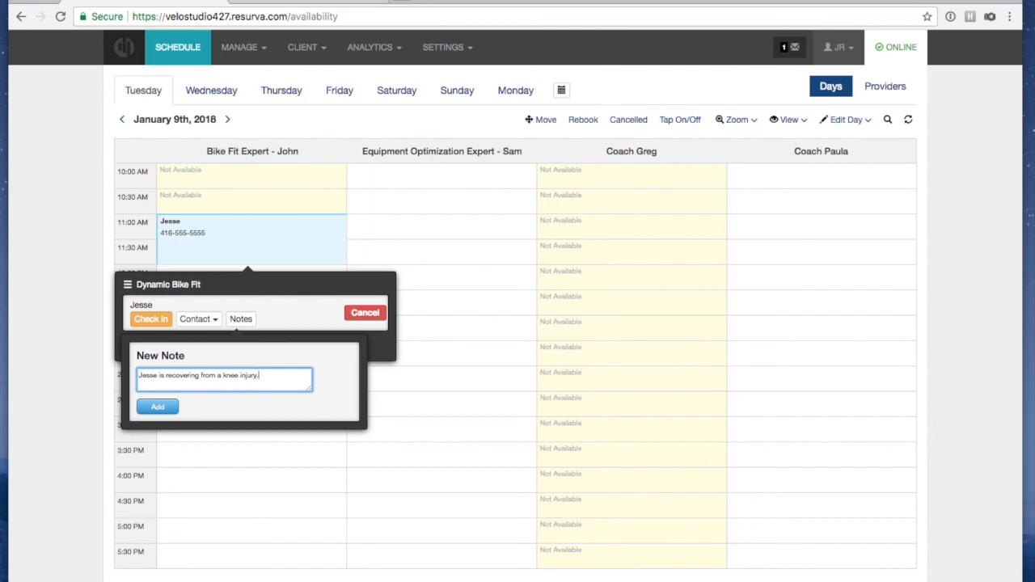
pyautogui.click(156, 406)
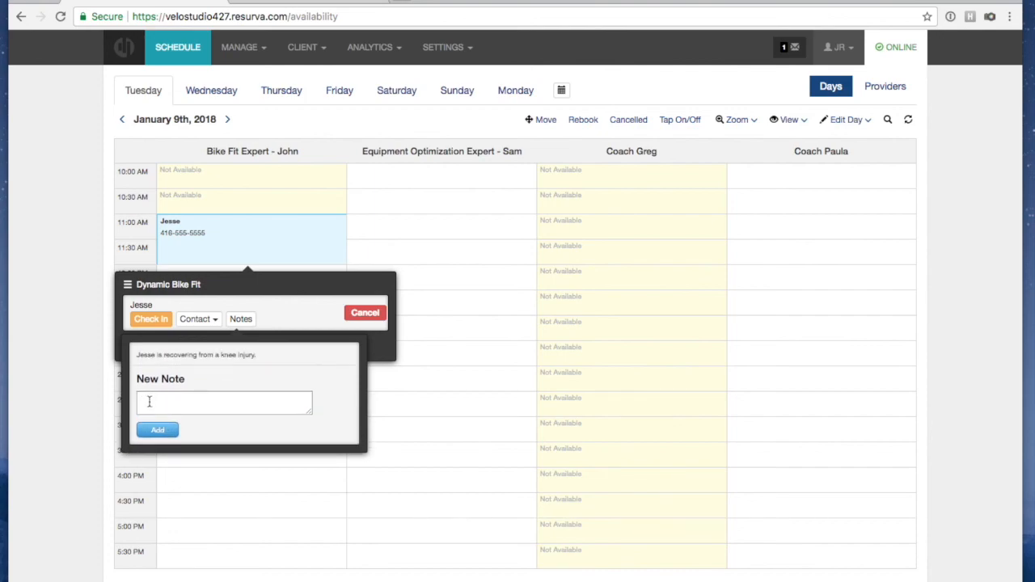
pyautogui.click(306, 306)
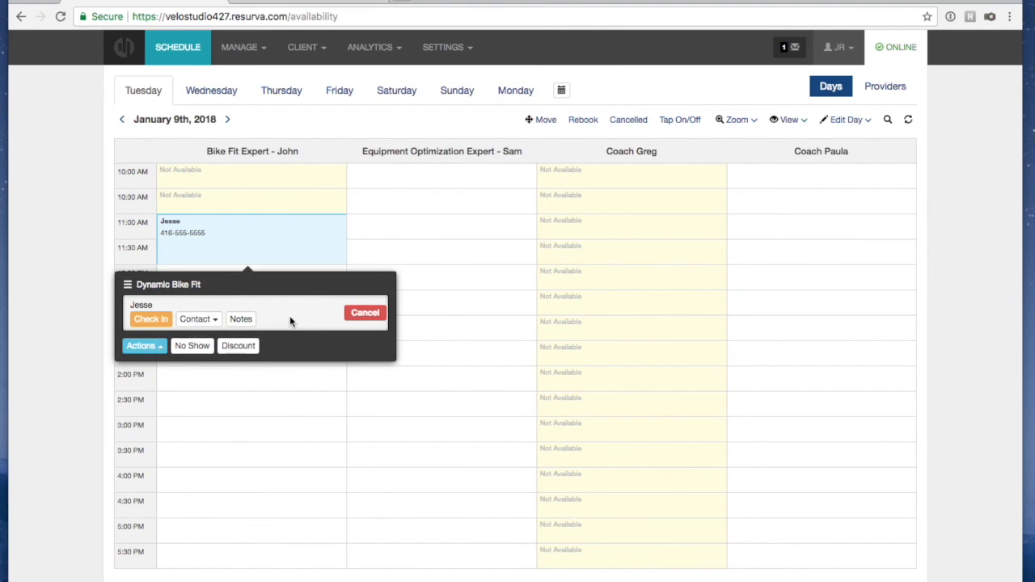
# Leave the booking's discount set to dollars without applying one, then show the Actions list
pyautogui.click(237, 346)
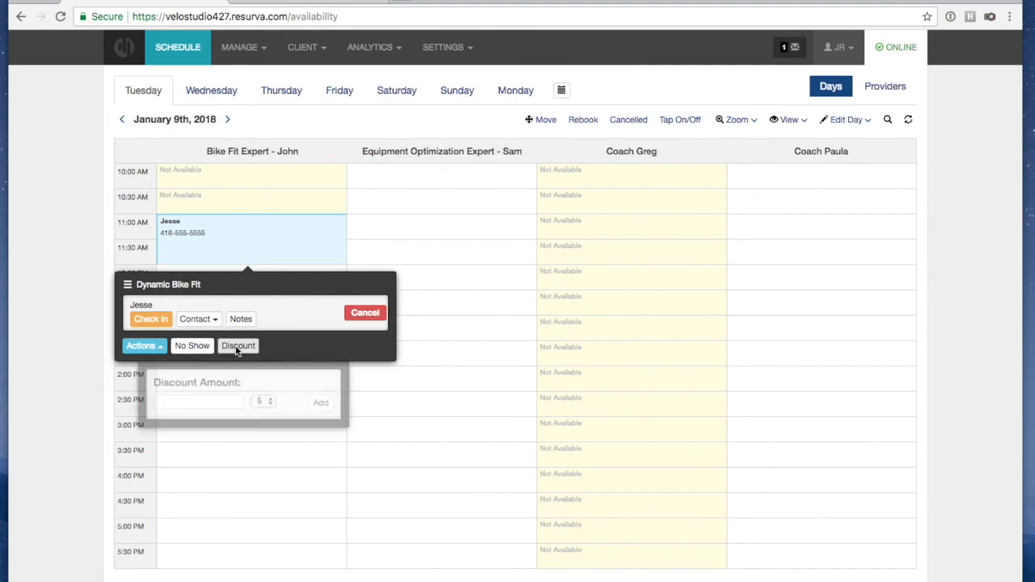
pyautogui.click(270, 401)
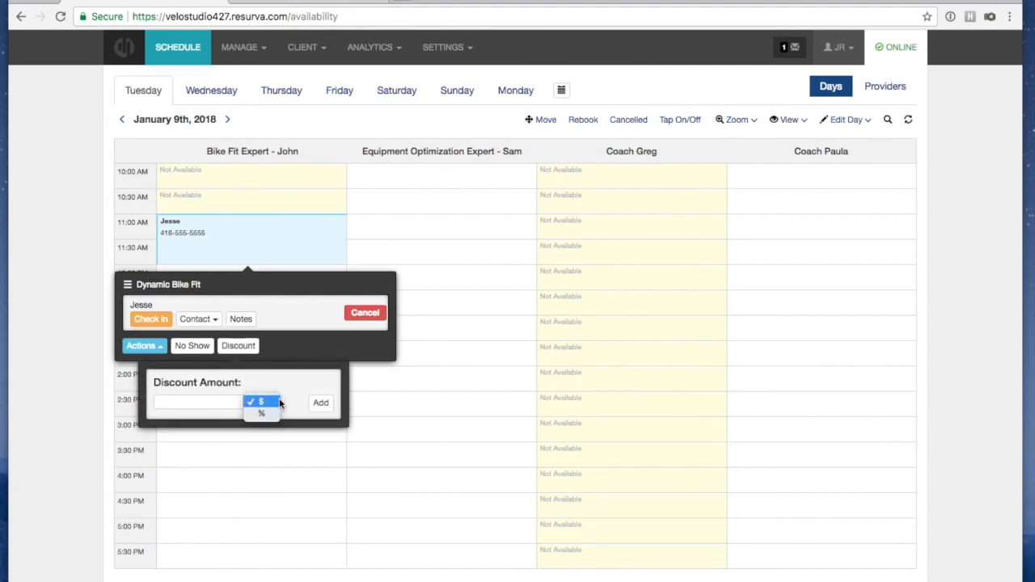
pyautogui.click(297, 394)
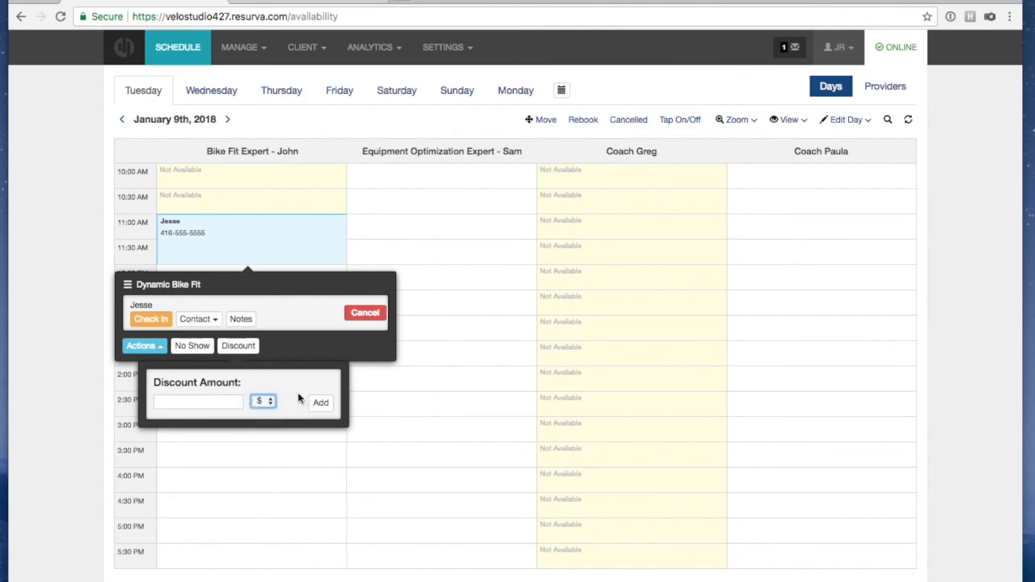
pyautogui.click(276, 346)
pyautogui.click(159, 347)
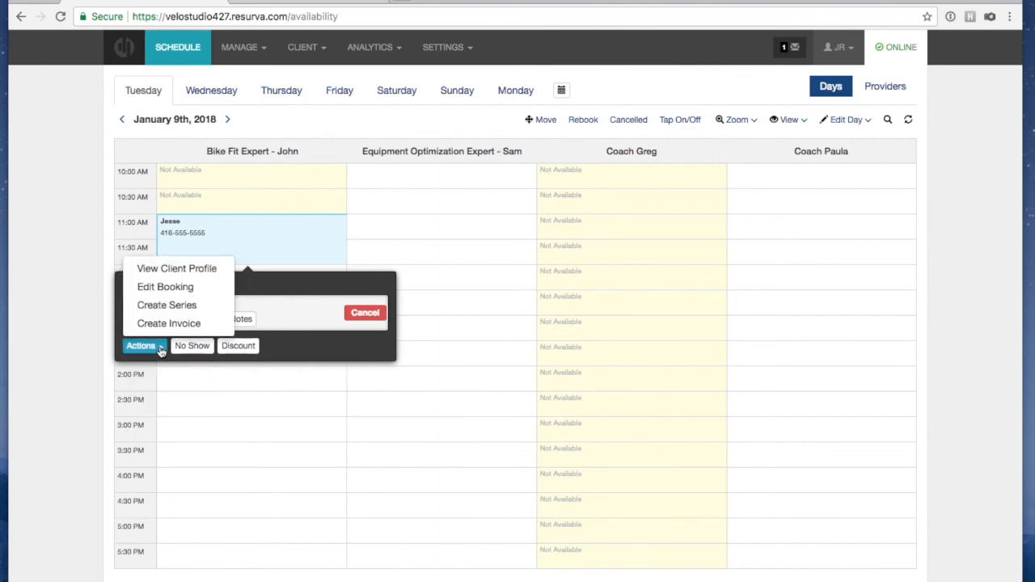
pyautogui.click(149, 290)
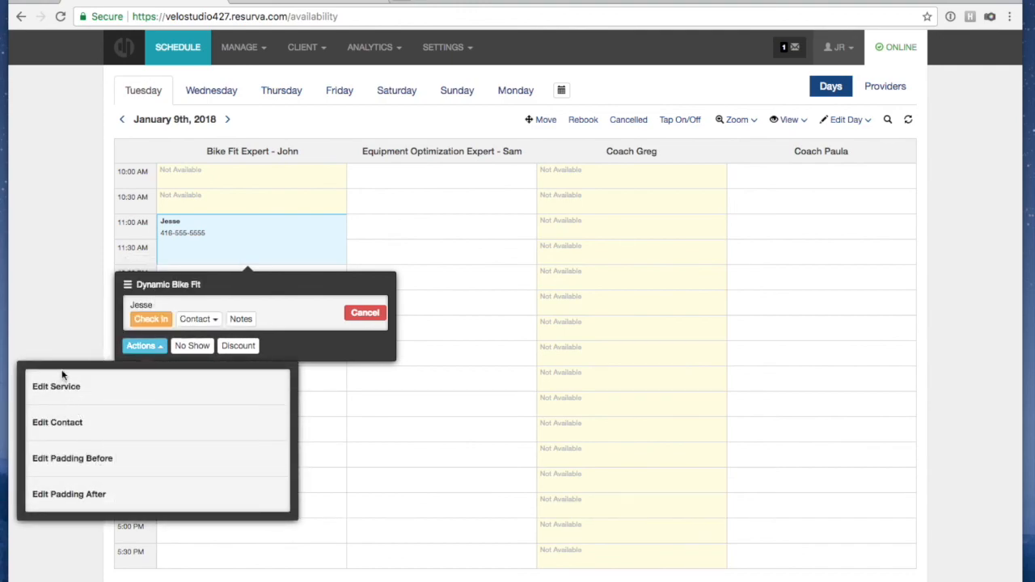
pyautogui.click(303, 358)
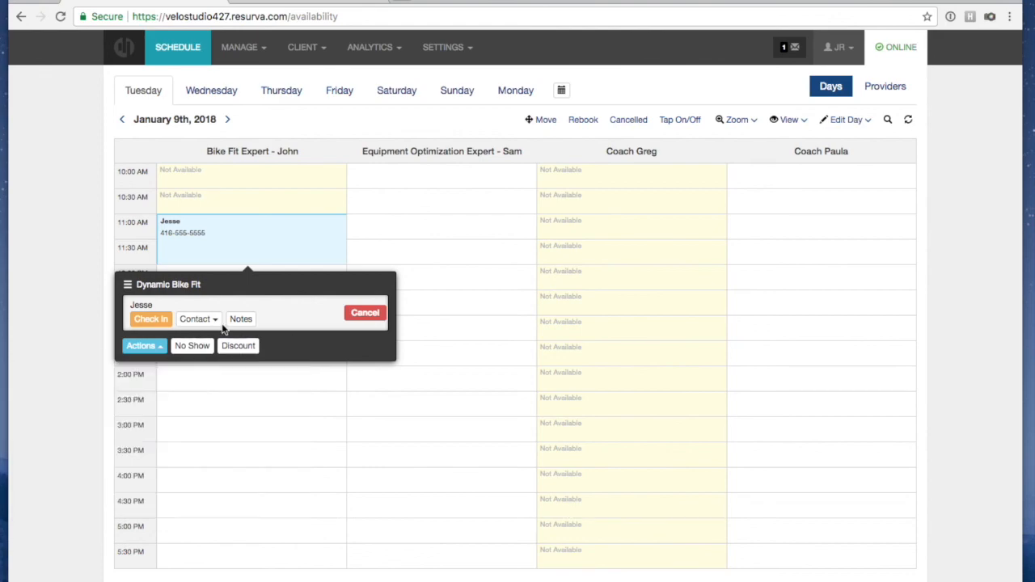
pyautogui.click(129, 285)
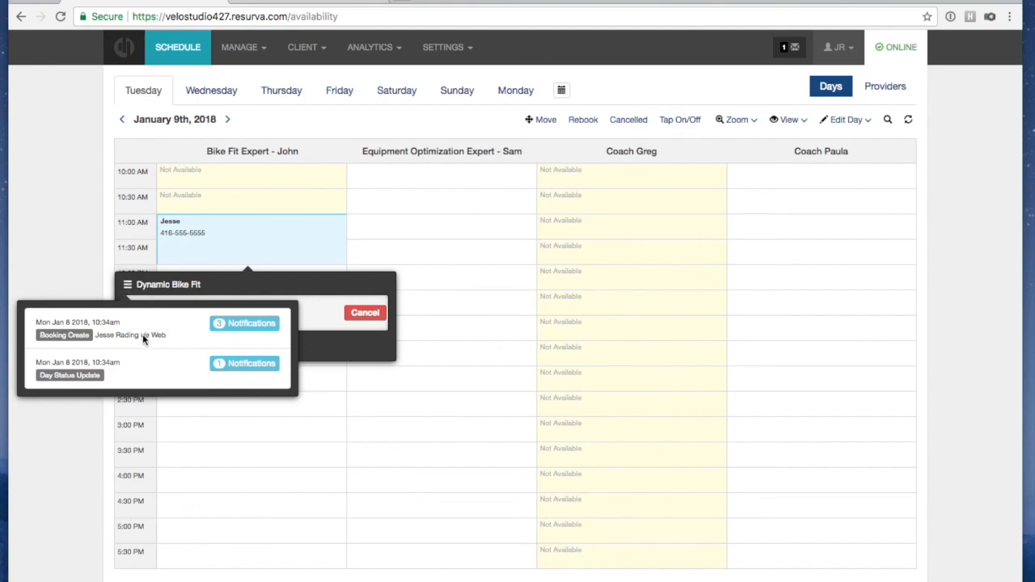
pyautogui.click(128, 285)
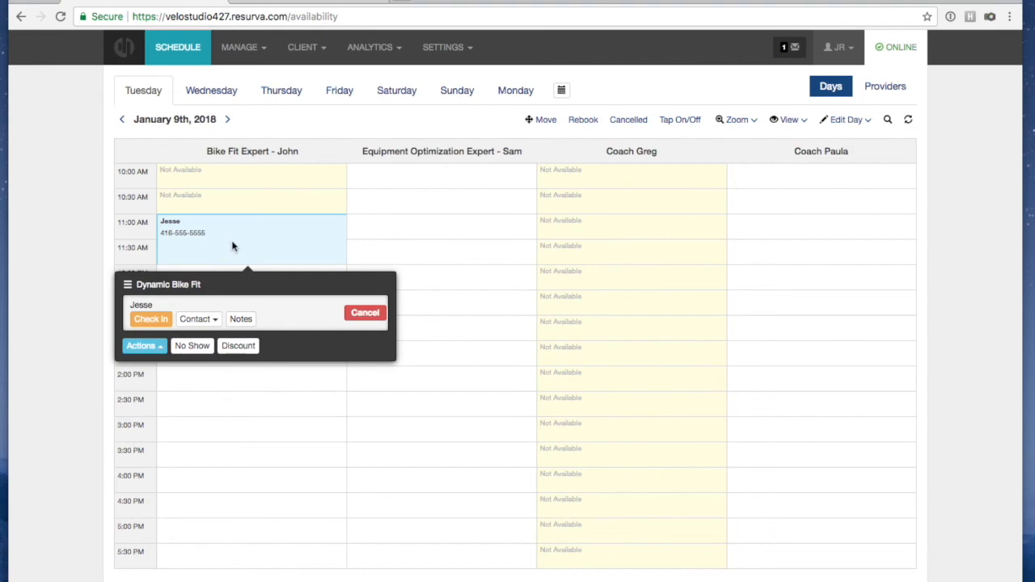
pyautogui.click(357, 321)
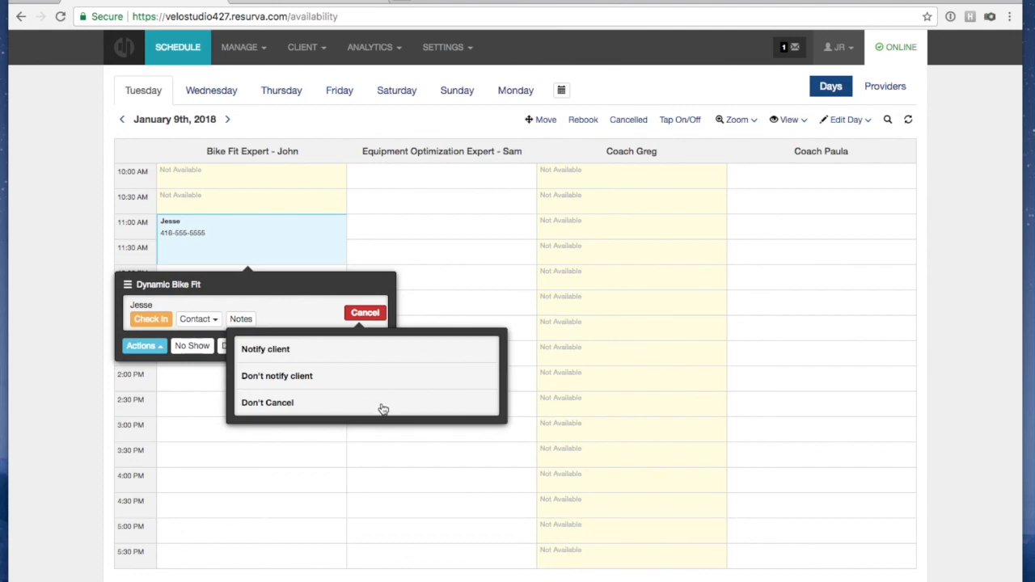
pyautogui.click(313, 402)
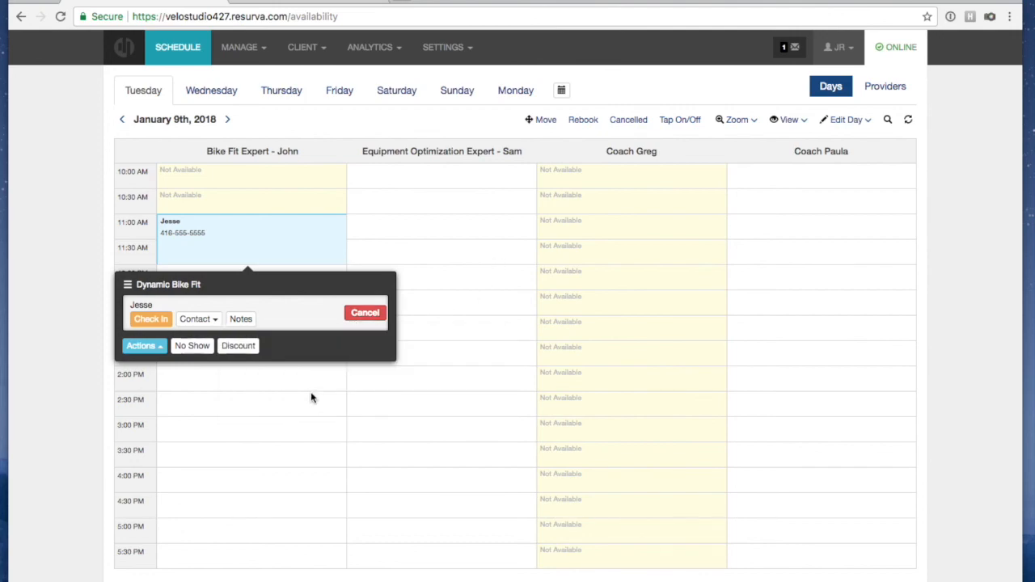
pyautogui.click(430, 217)
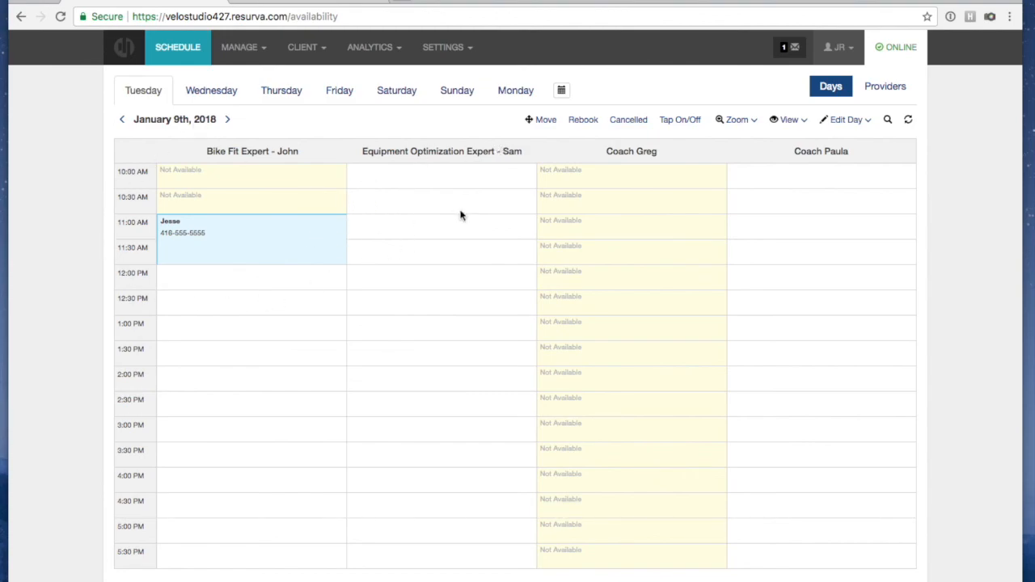
# Move the 11:00 AM booking to 1:00 PM on January 10th in the Bike Fit Expert column
pyautogui.click(537, 120)
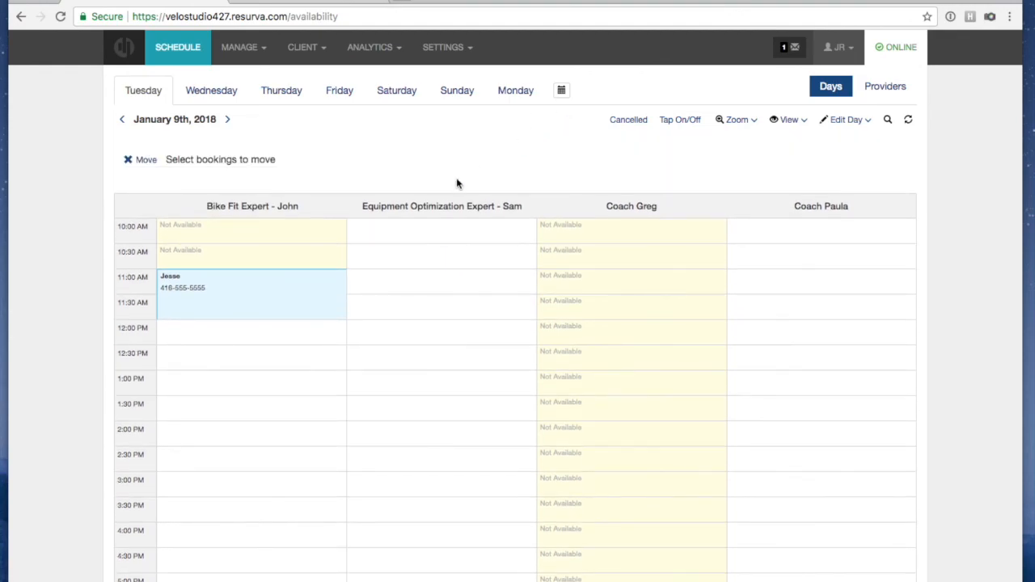
pyautogui.click(224, 303)
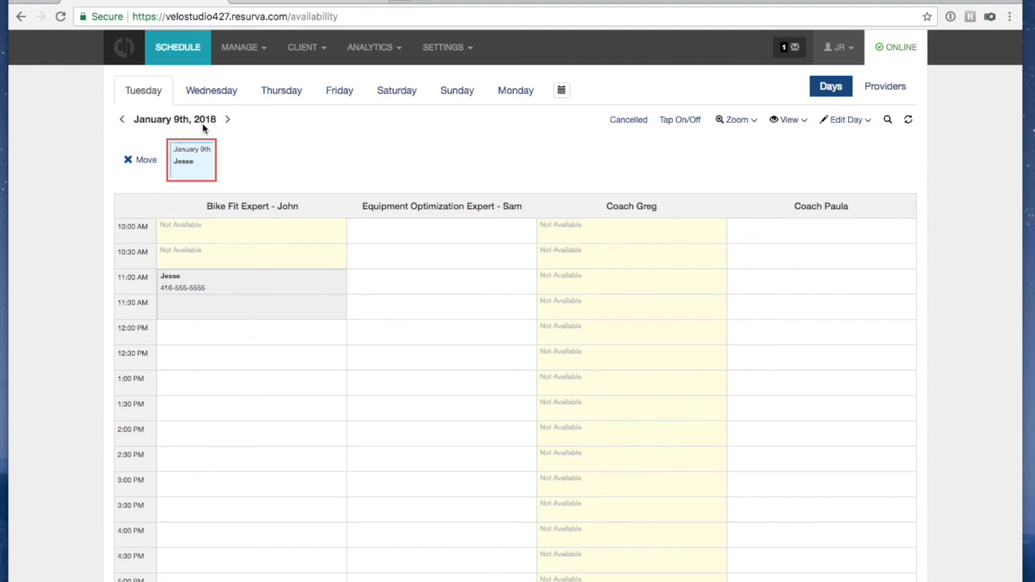
pyautogui.click(230, 120)
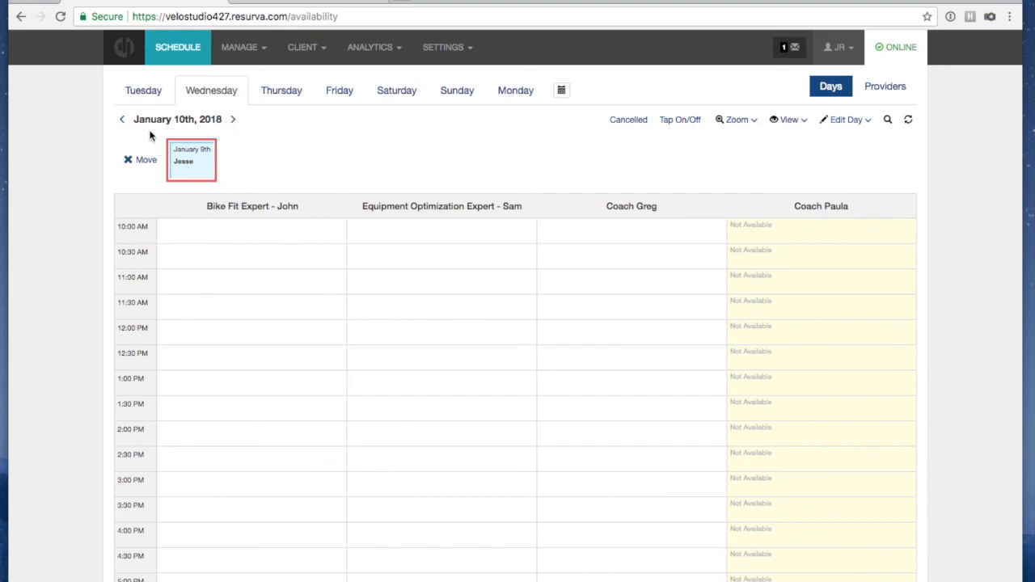
pyautogui.scroll(-1, 198, 352)
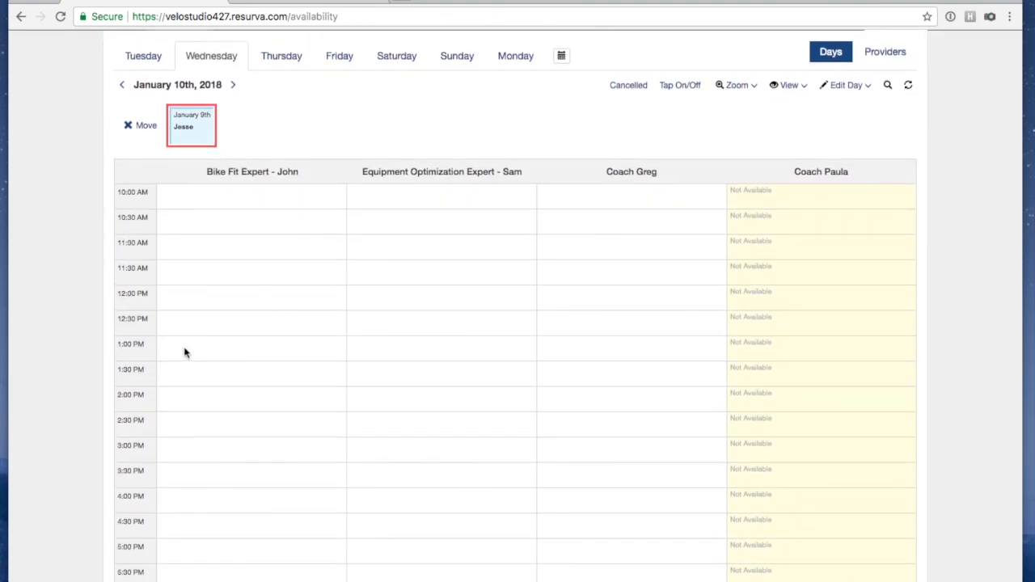
pyautogui.click(184, 352)
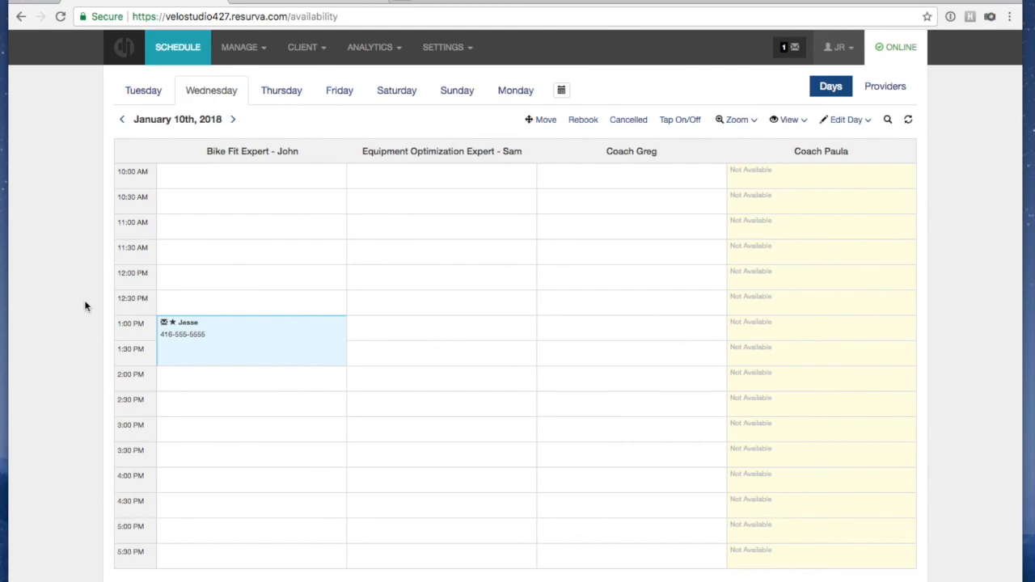
# Read the knee-injury note on the 1:00 PM appointment, then close its details
pyautogui.click(174, 327)
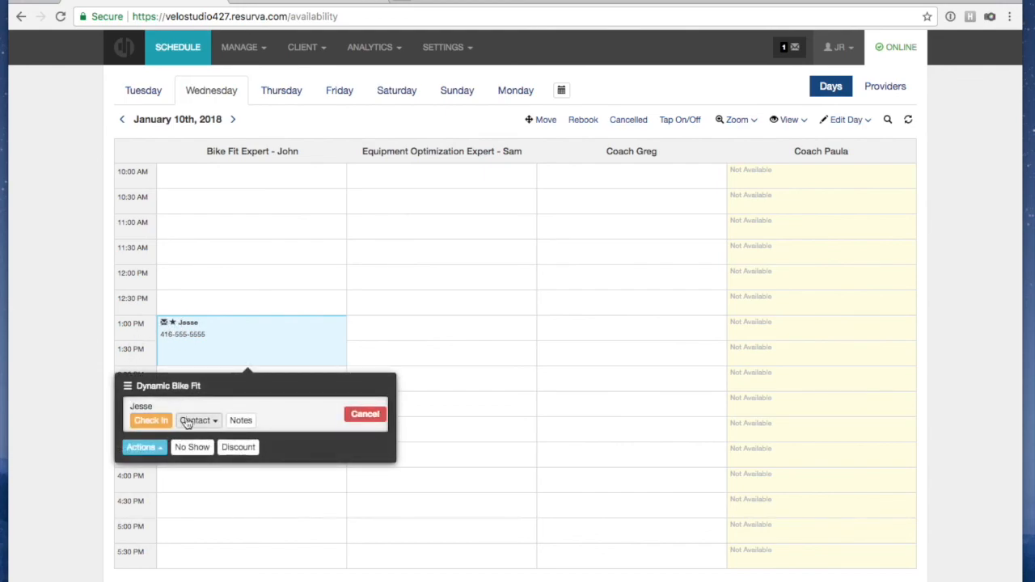
pyautogui.click(243, 421)
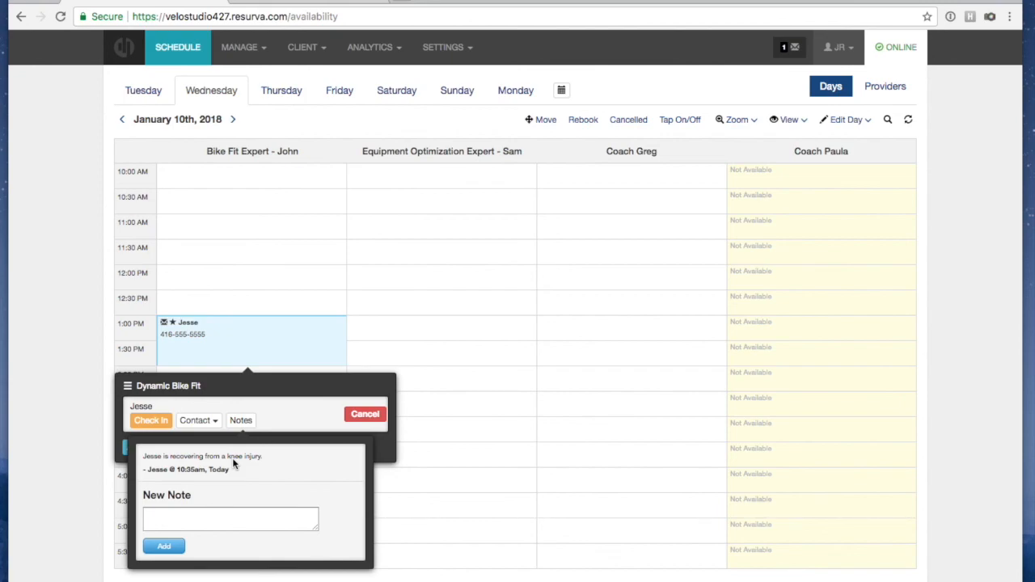
pyautogui.click(311, 417)
pyautogui.click(246, 306)
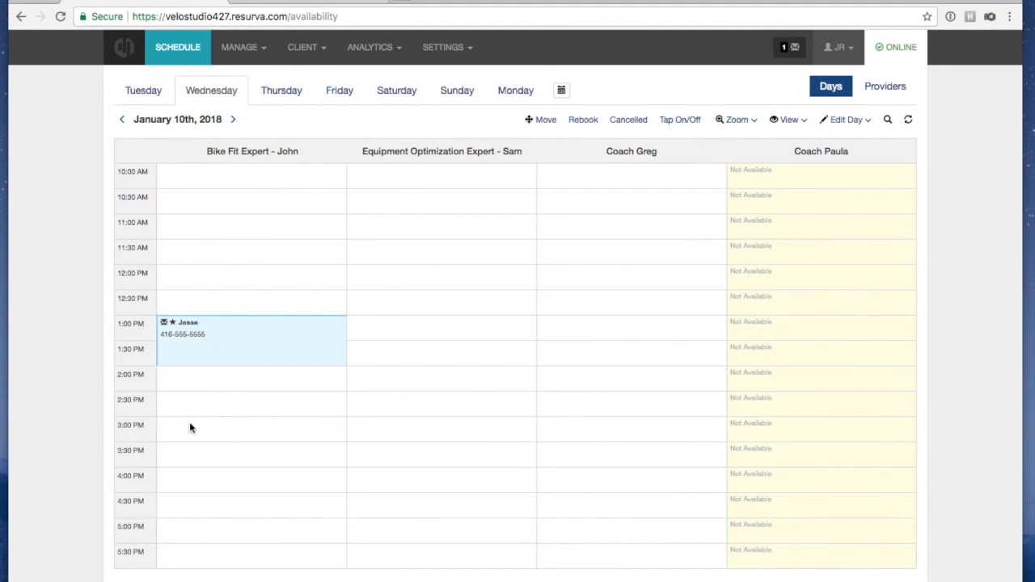
# Mark the Bike Fit Expert's 3:00 PM slot on January 10th as Not Available
pyautogui.click(680, 120)
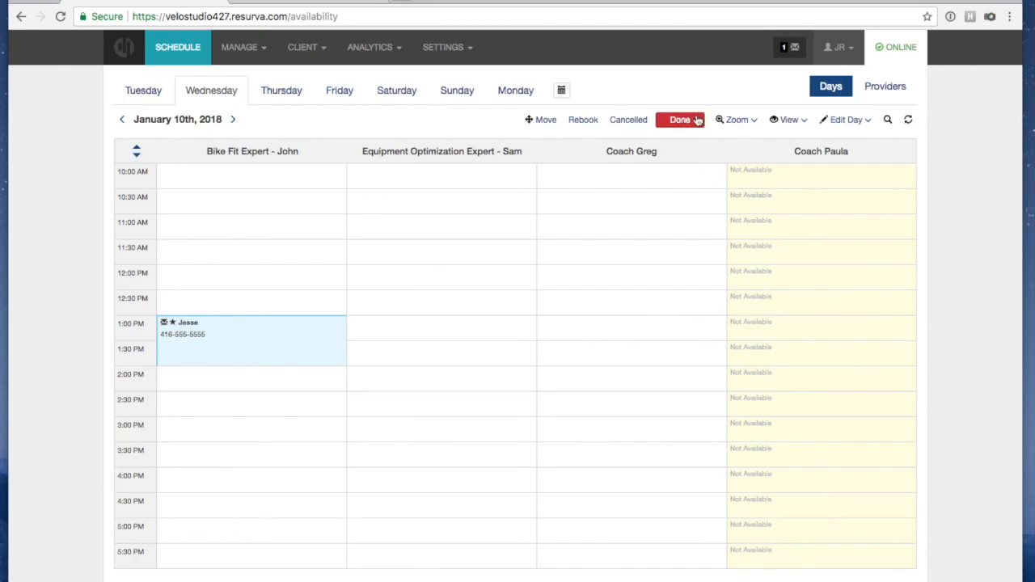
pyautogui.click(180, 435)
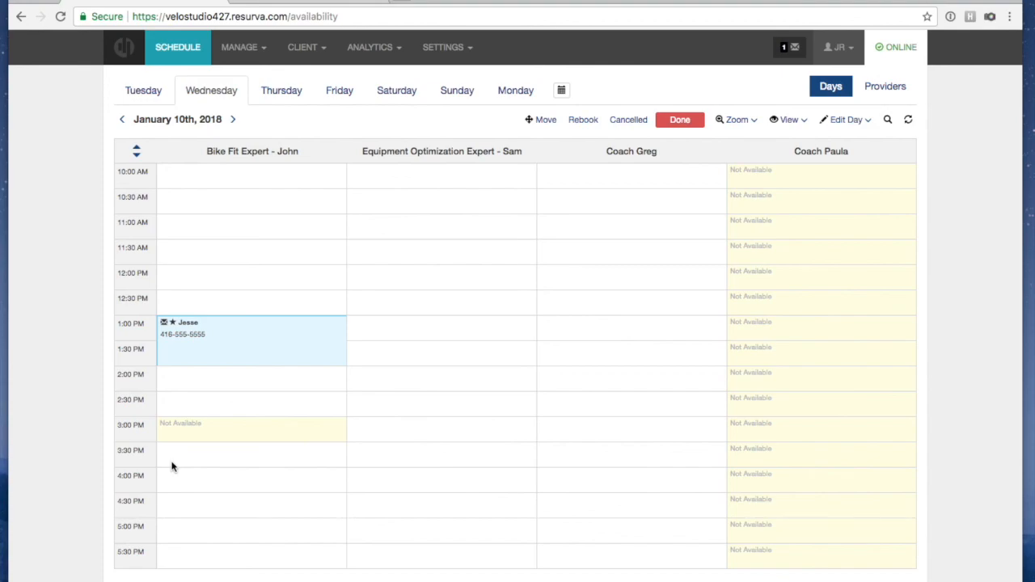
pyautogui.scroll(-1, 171, 466)
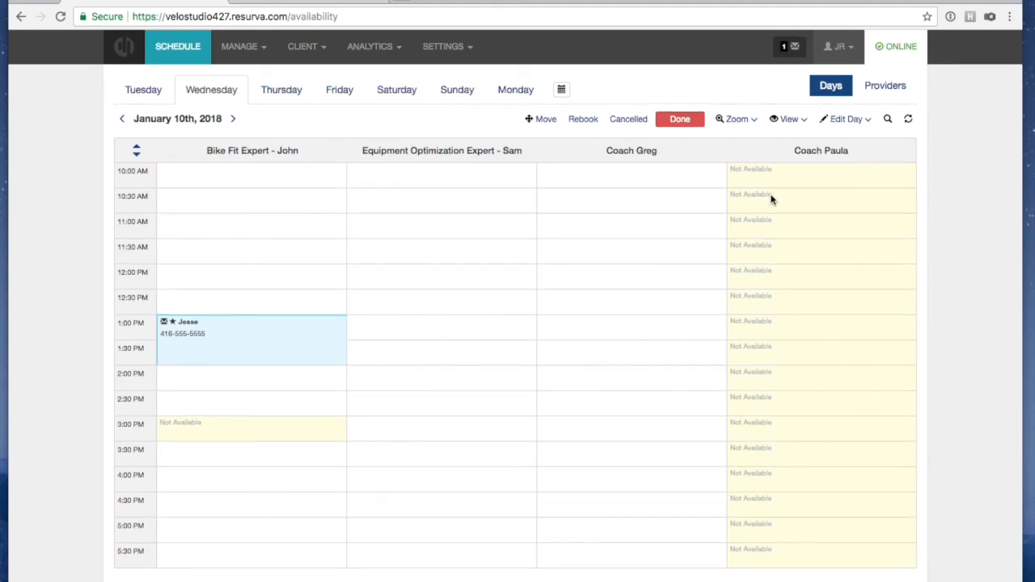
pyautogui.click(680, 122)
pyautogui.scroll(1, 779, 121)
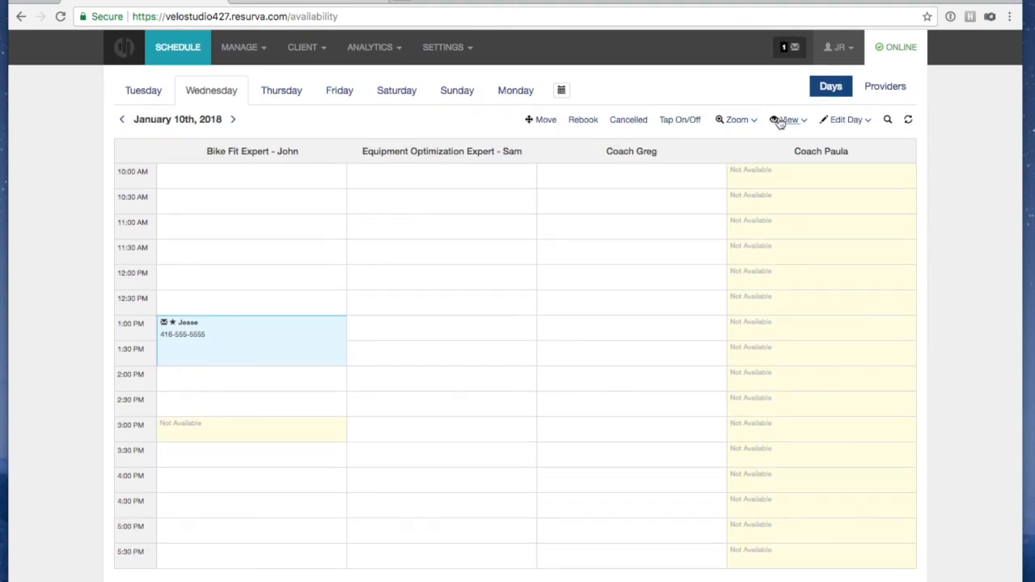
pyautogui.click(863, 121)
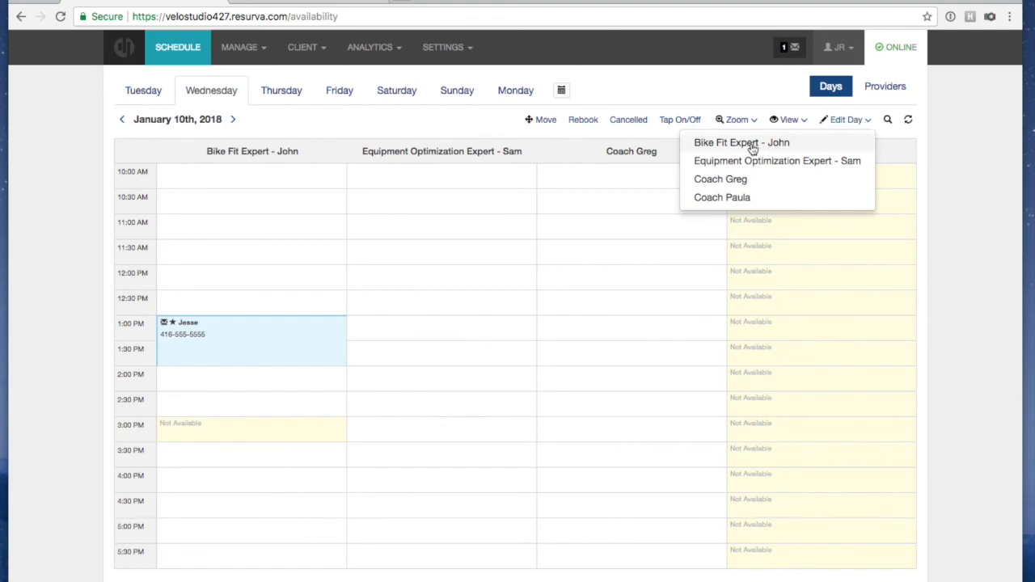
pyautogui.click(779, 143)
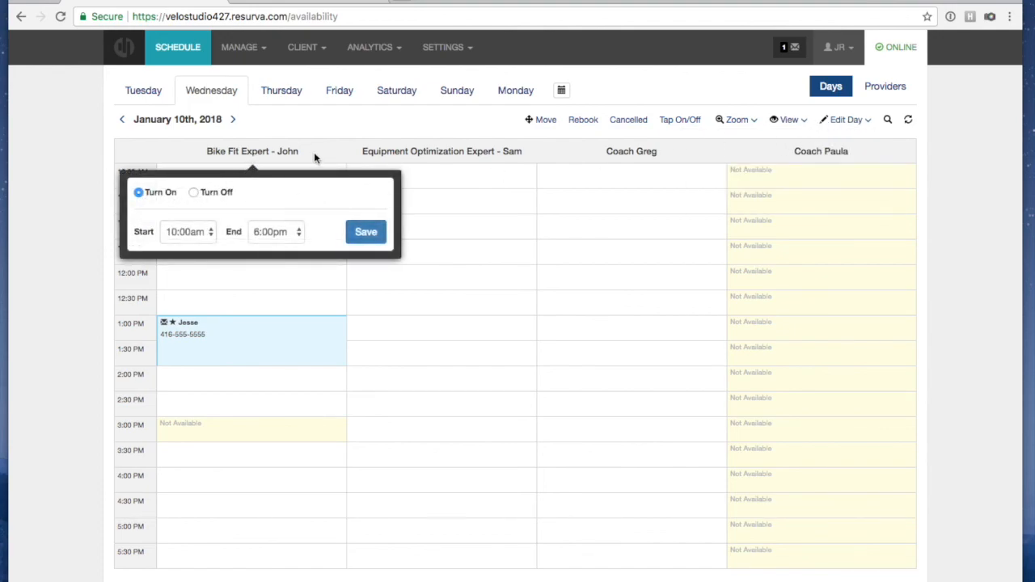
pyautogui.click(194, 194)
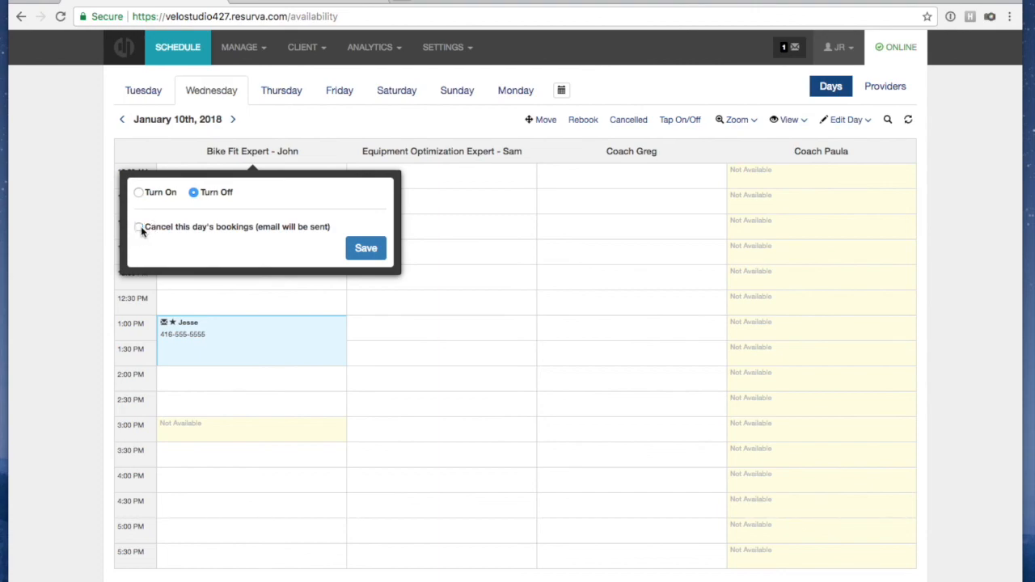
pyautogui.click(323, 150)
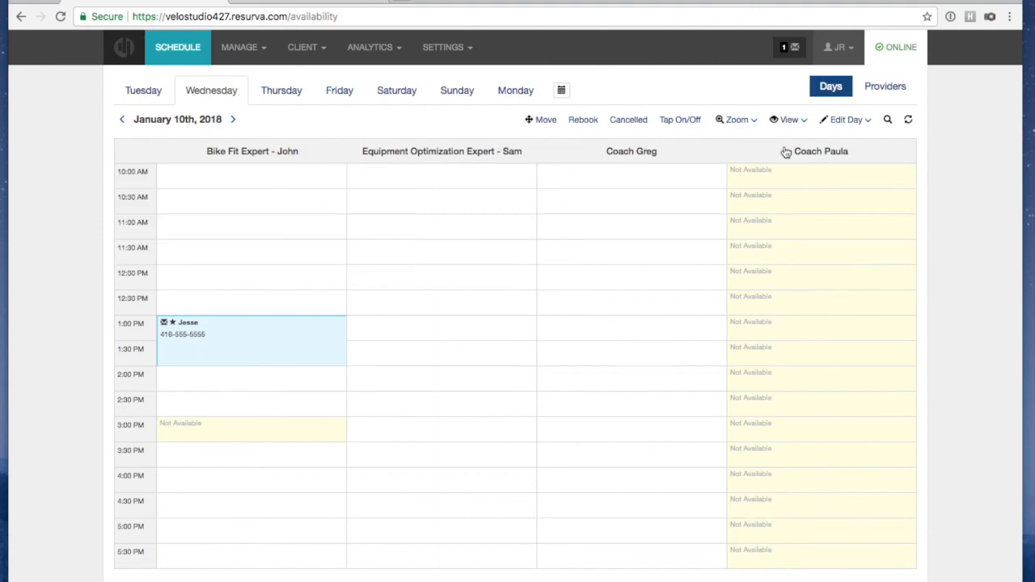
# Set bookings to display Service Name, so the 1:00 PM booking reads Dynamic Bike Fit
pyautogui.click(797, 121)
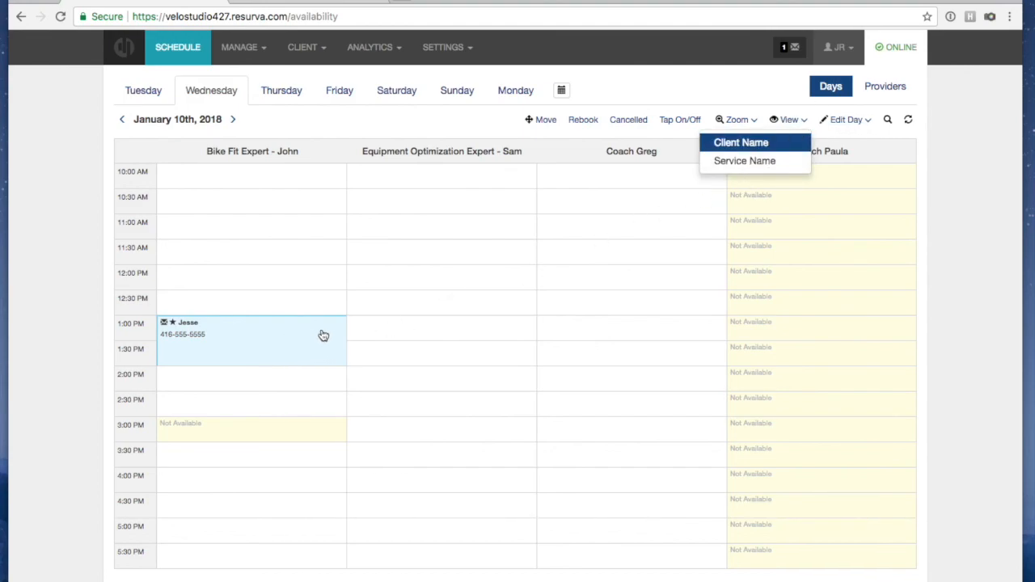
pyautogui.click(757, 163)
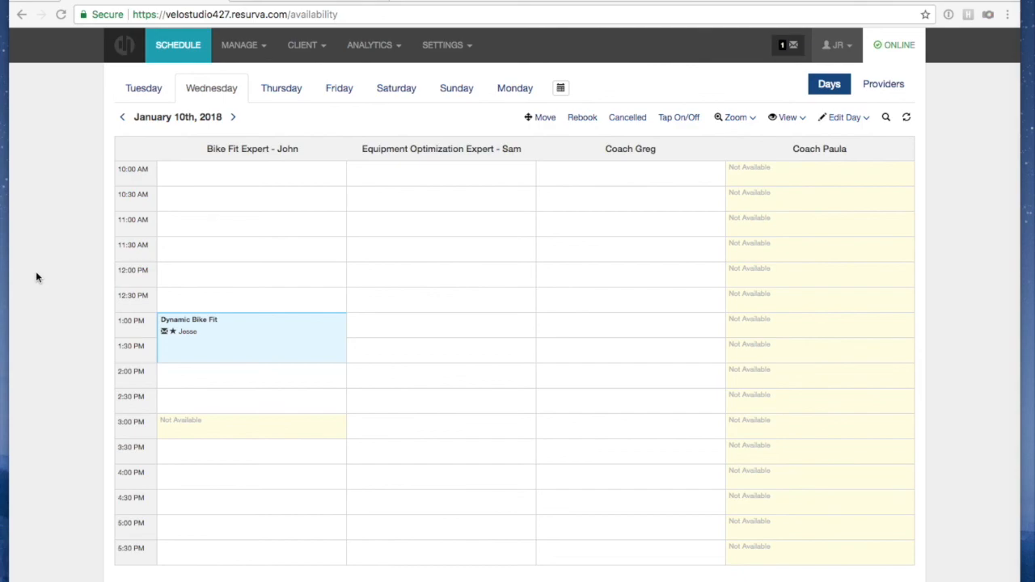
# Go to MANAGE > Group Services and start a new group service template
pyautogui.click(234, 46)
pyautogui.click(236, 96)
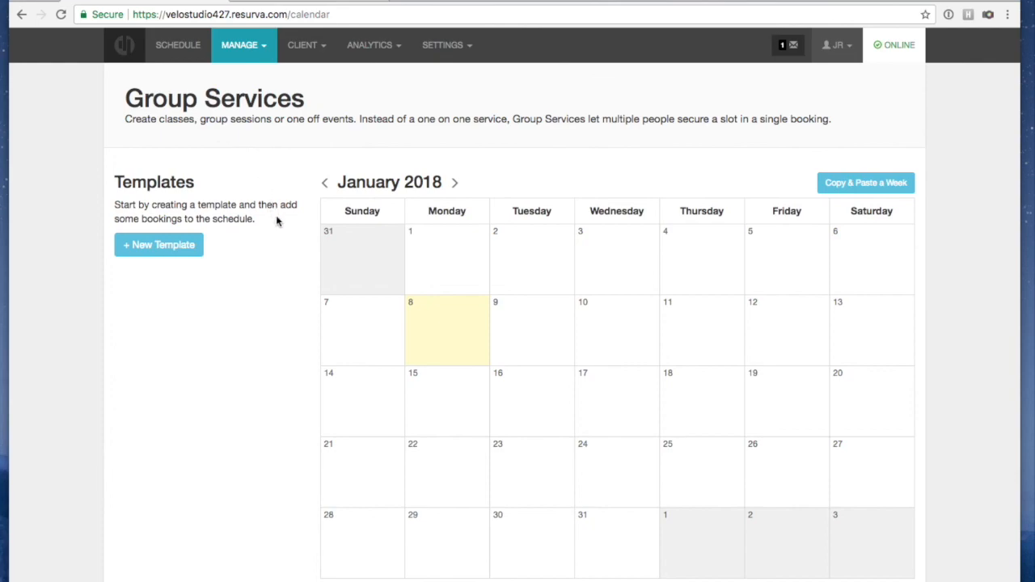
pyautogui.click(162, 248)
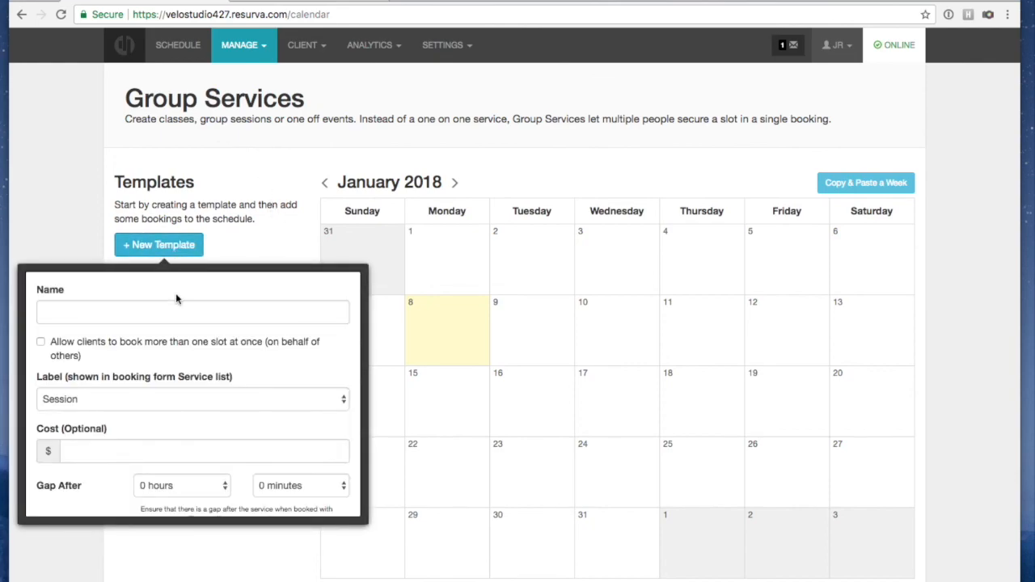
# Name the template 'High Intensity Indoor Training for Road Cyclists'
pyautogui.click(165, 315)
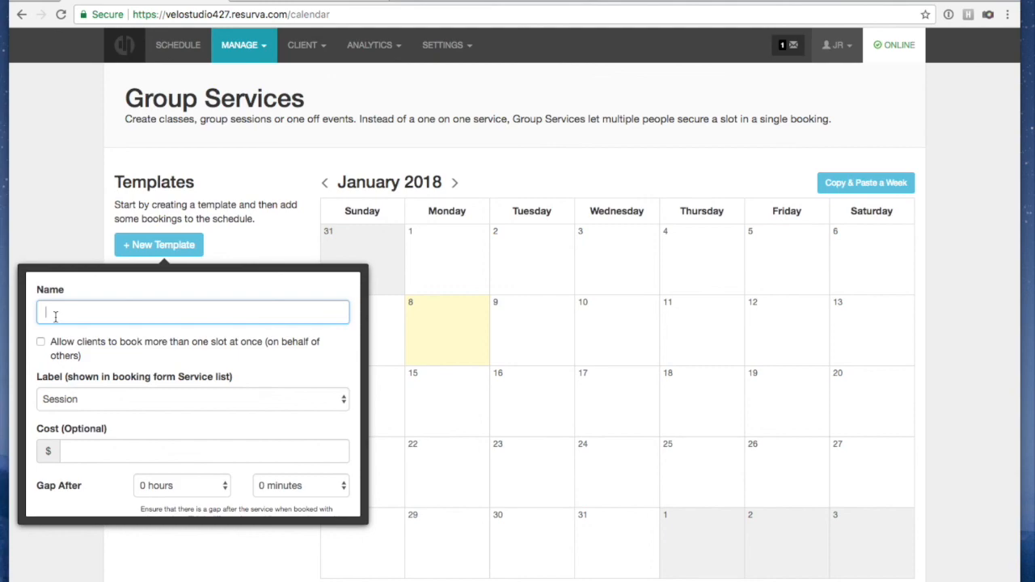
pyautogui.write('High Intensity Ind')
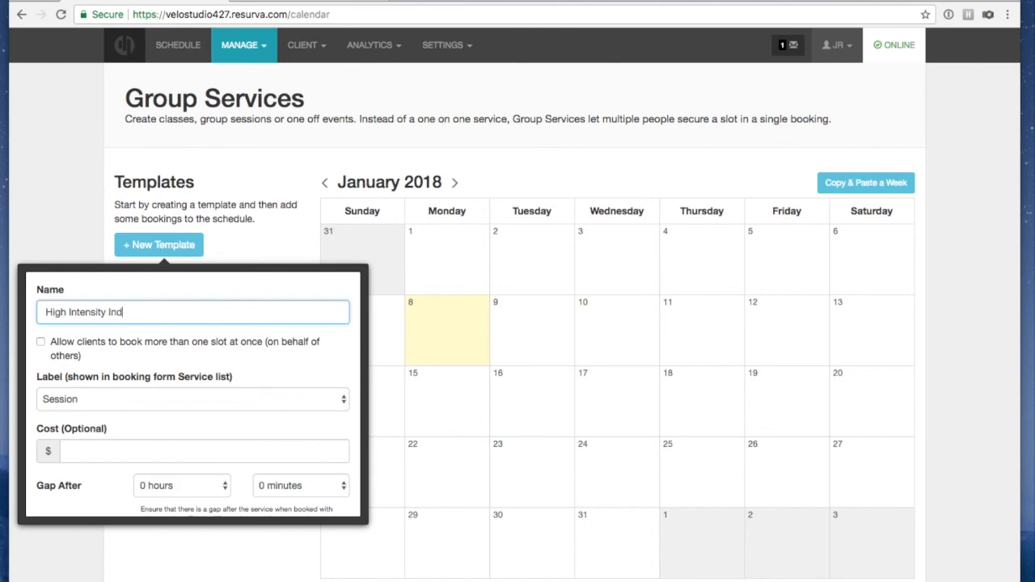
pyautogui.write('oor Training for Road Cyclists')
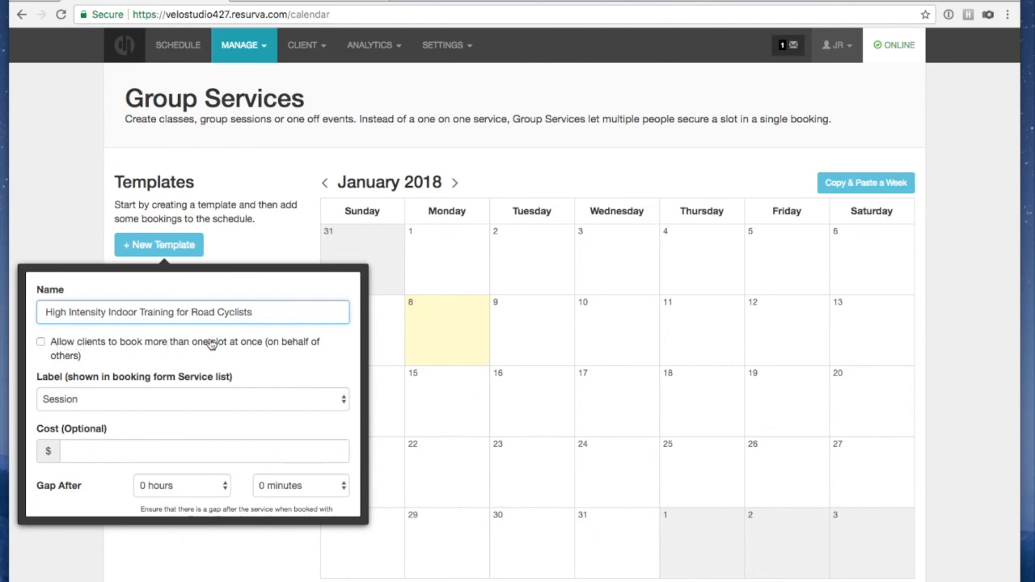
# Allow multiple-slot booking, keep the label Session, and set the cost to 20.00
pyautogui.click(41, 343)
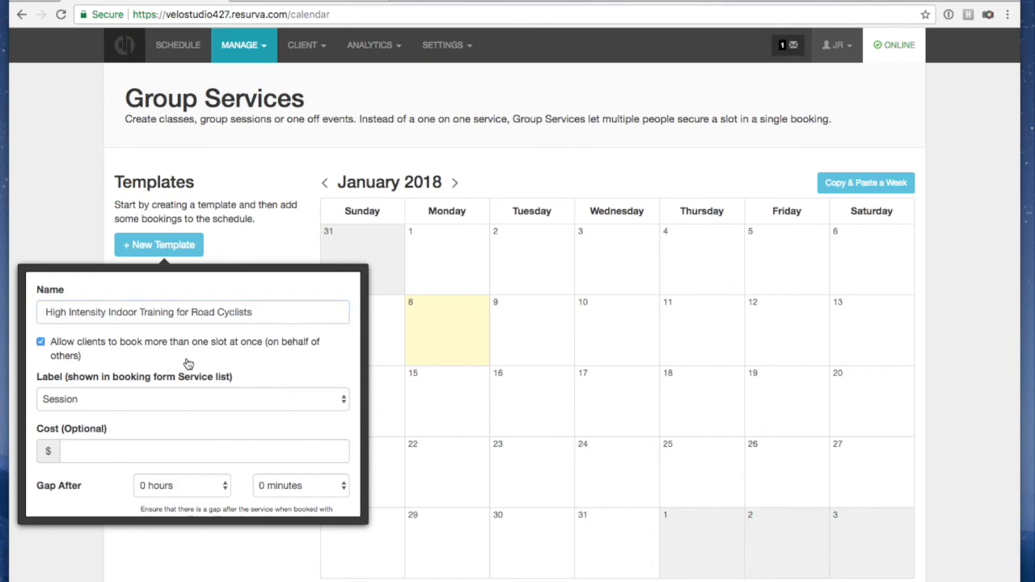
pyautogui.click(111, 399)
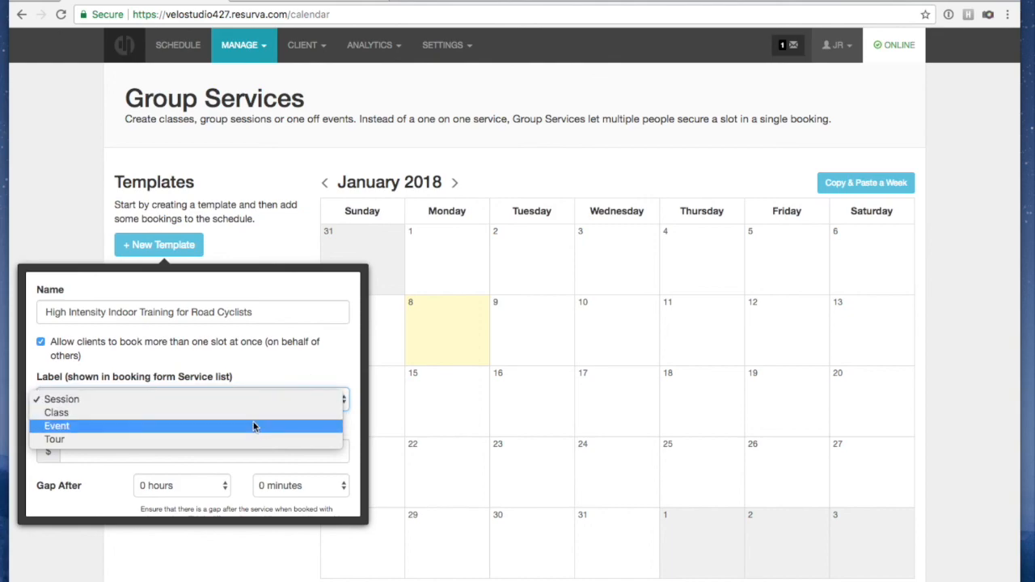
pyautogui.click(277, 377)
pyautogui.click(243, 399)
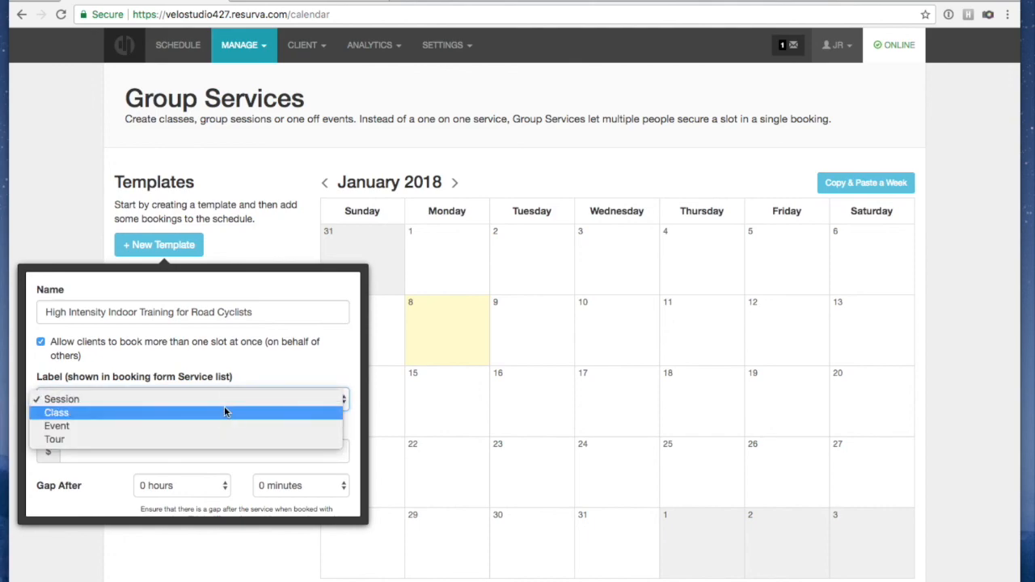
pyautogui.click(297, 372)
pyautogui.click(132, 451)
pyautogui.write('20.00')
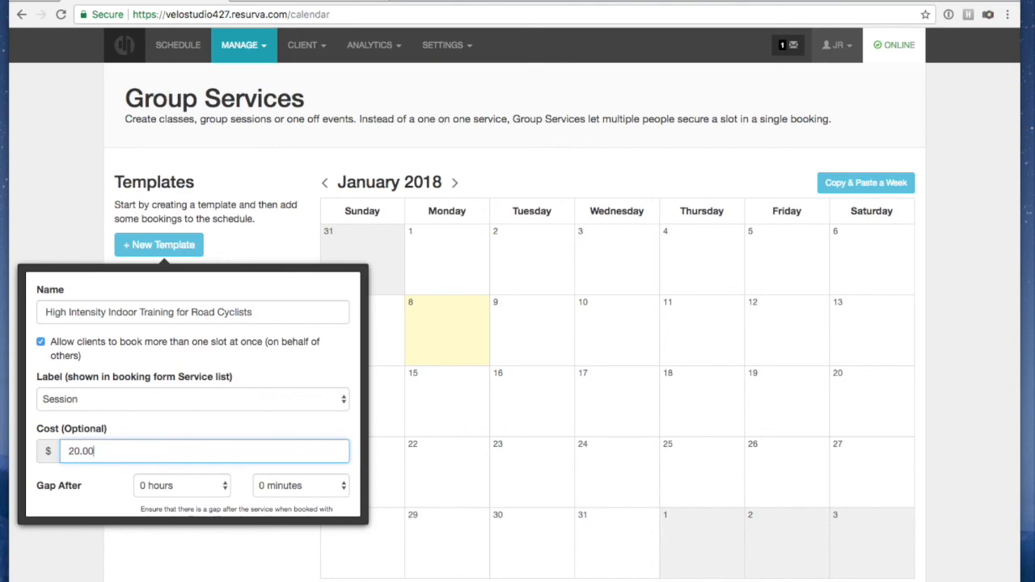
pyautogui.click(171, 424)
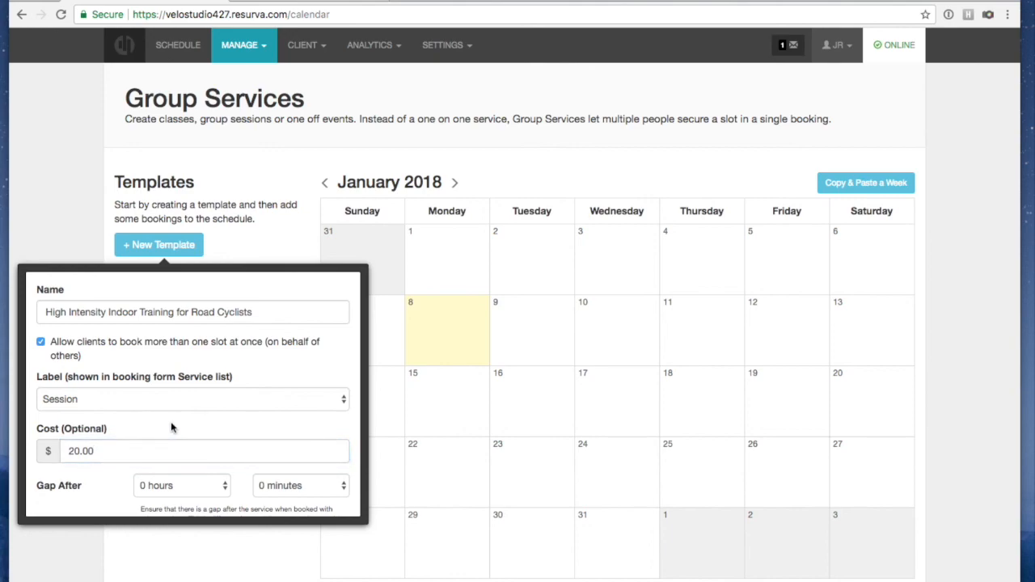
# Paste in the 1.5-hour high-intensity interval session description for road cyclists
pyautogui.scroll(-3, 170, 421)
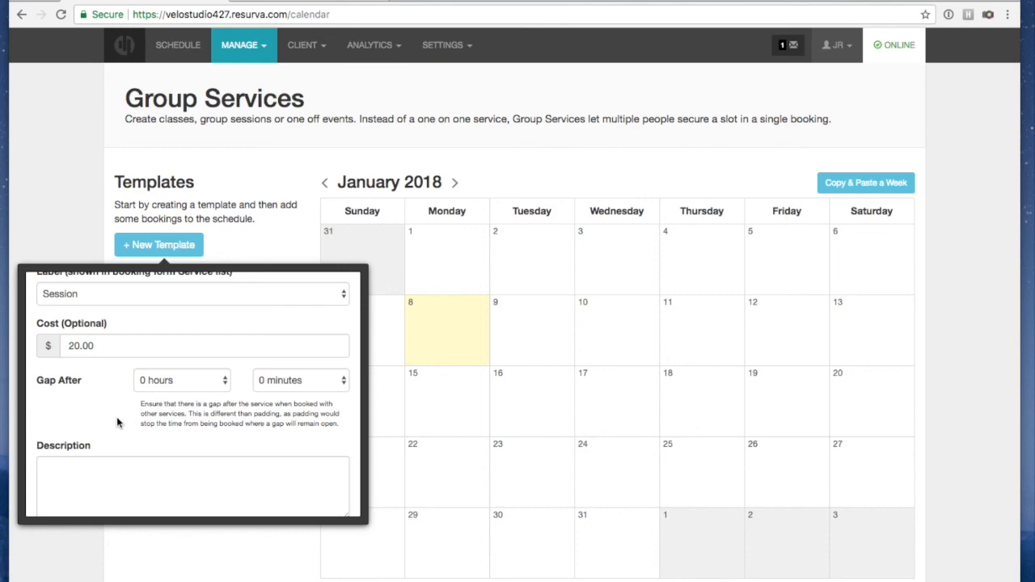
pyautogui.scroll(-1, 117, 416)
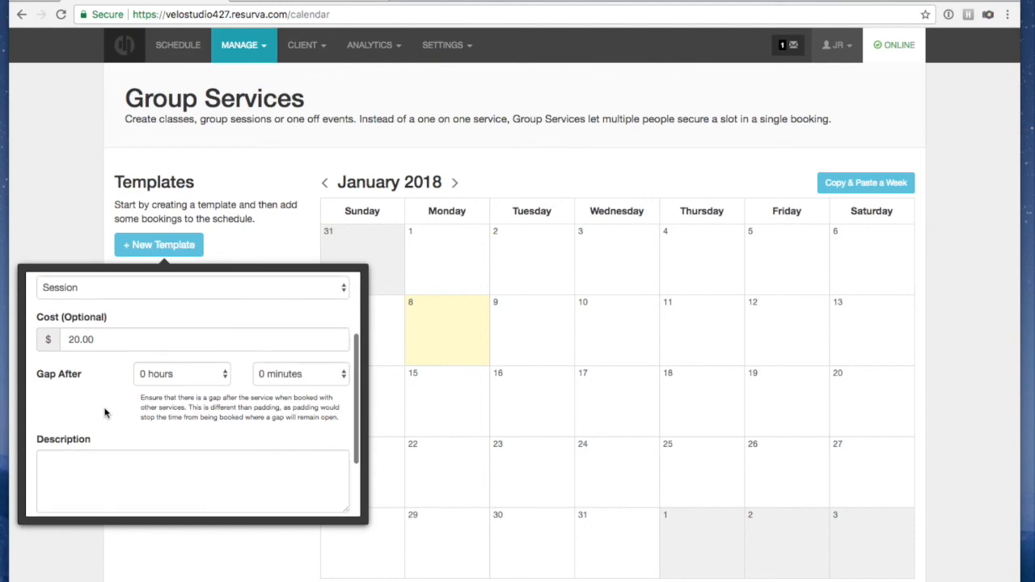
pyautogui.scroll(1, 84, 420)
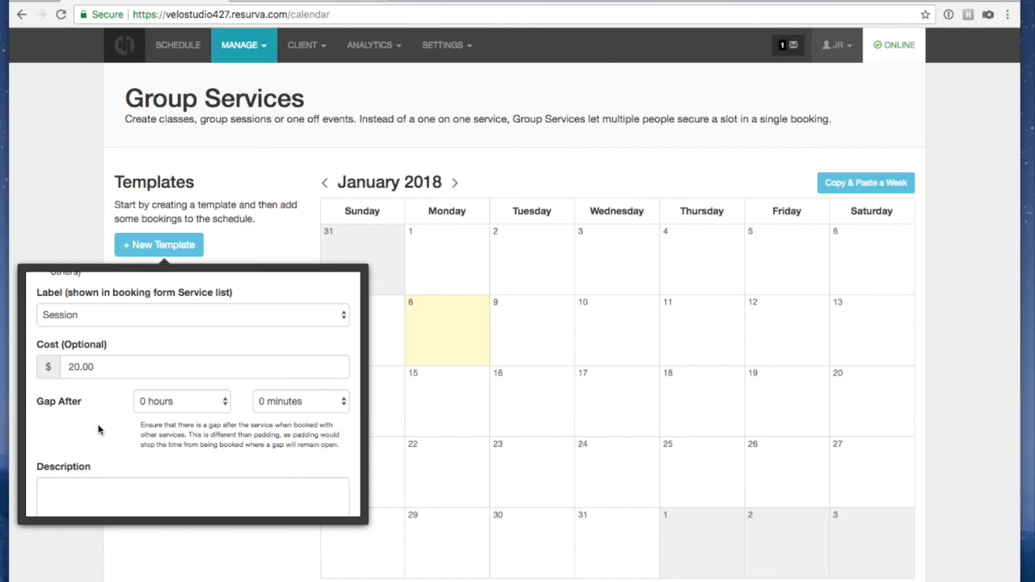
pyautogui.scroll(-2, 97, 430)
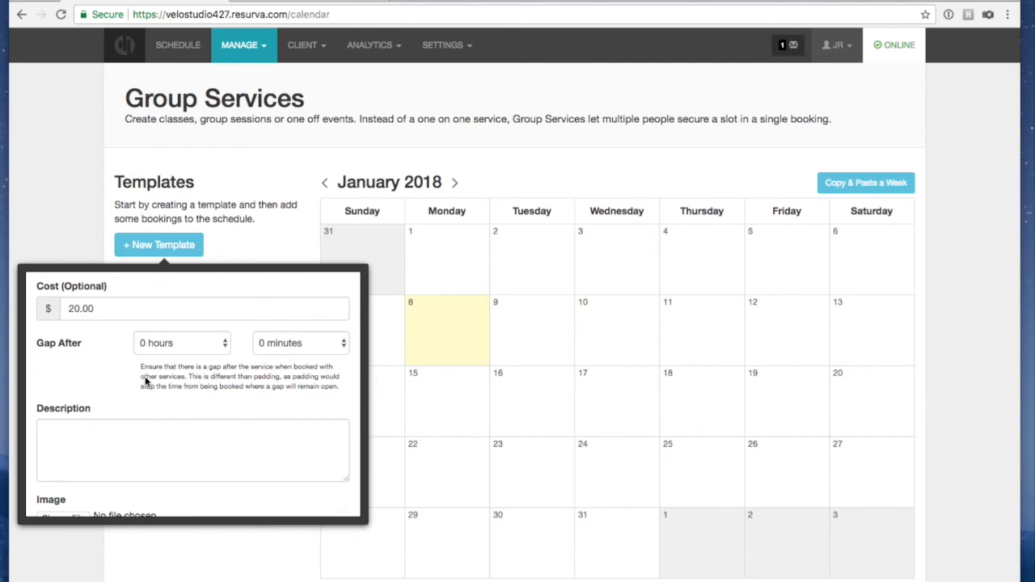
pyautogui.click(116, 444)
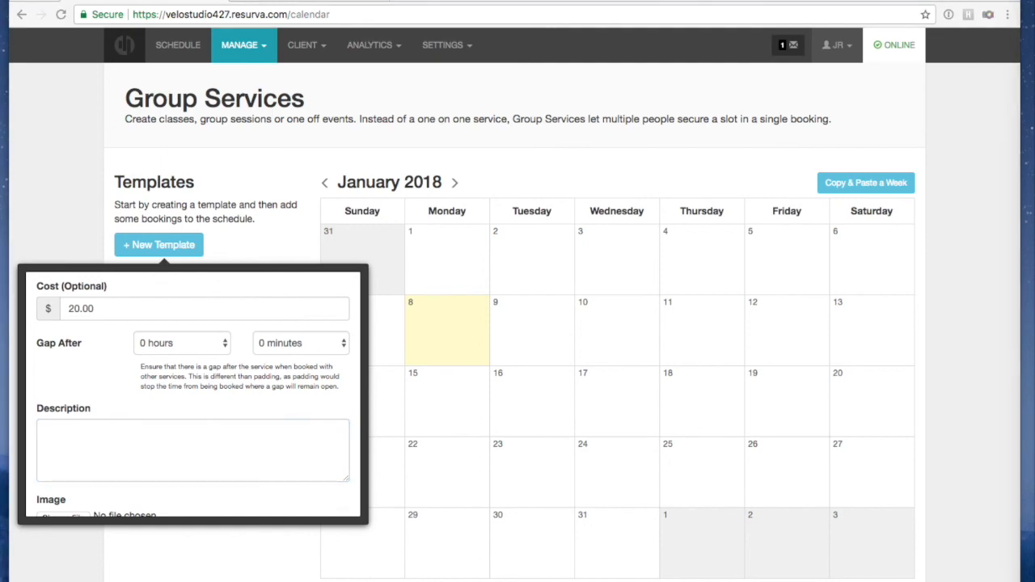
pyautogui.click(165, 450)
pyautogui.write('This 1.5 hour session is designed for road cyclists, focusing on high intensity intervals.')
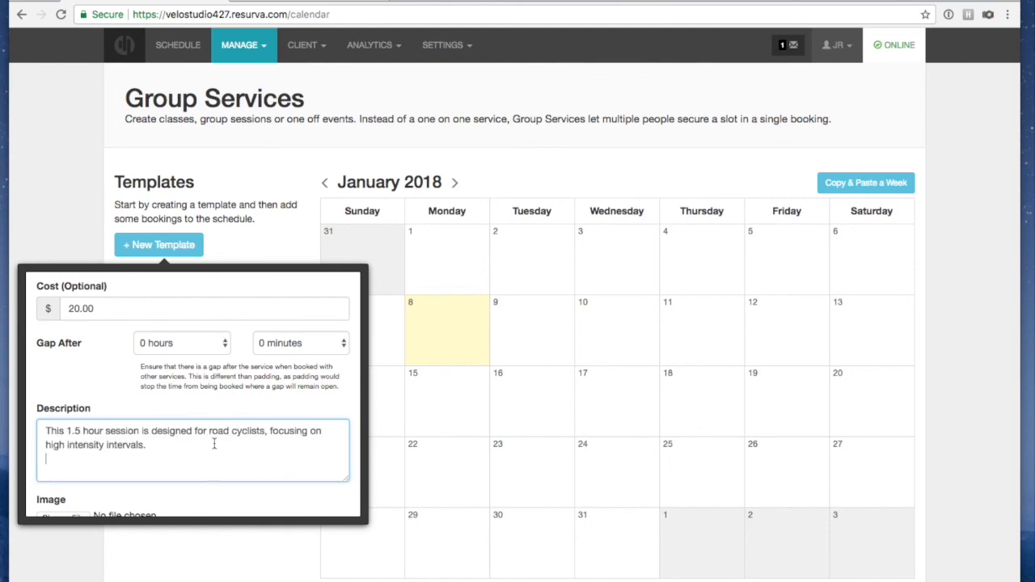
pyautogui.scroll(-2, 215, 446)
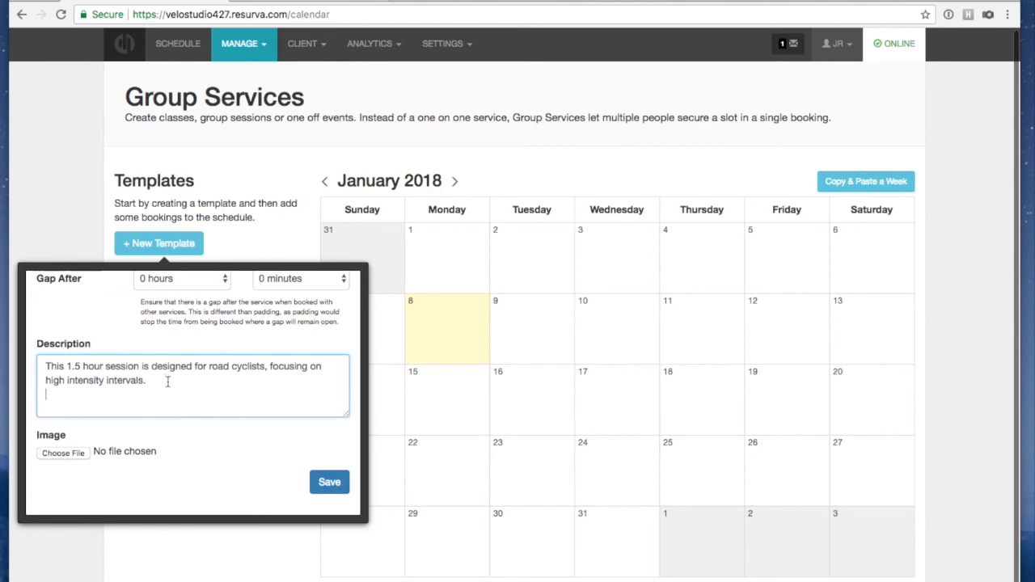
pyautogui.scroll(1, 231, 380)
pyautogui.scroll(-2, 267, 383)
pyautogui.scroll(2, 270, 400)
pyautogui.scroll(-2, 268, 397)
# Save the template and start a session dated 9 January 2018
pyautogui.click(340, 479)
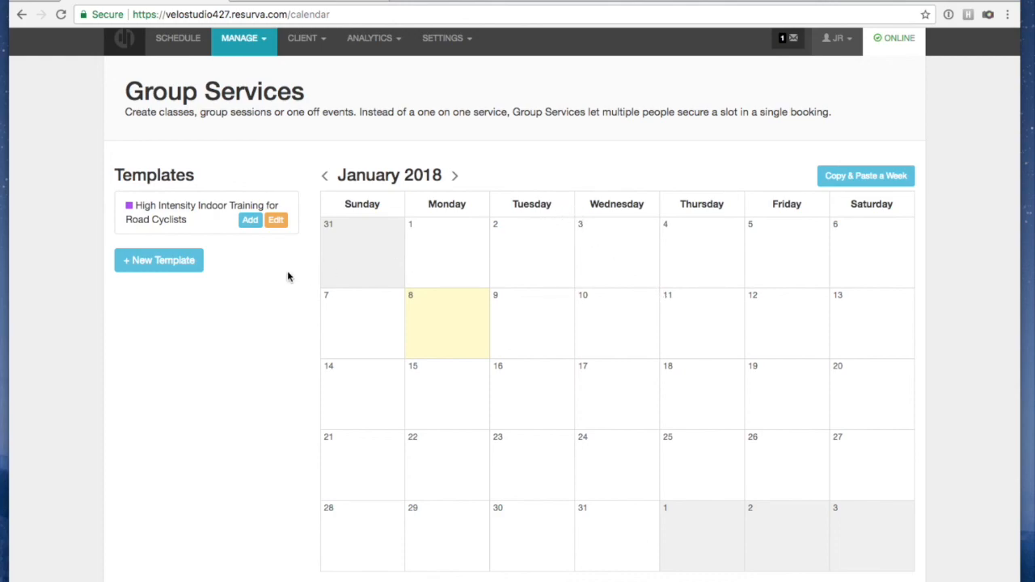
pyautogui.click(251, 221)
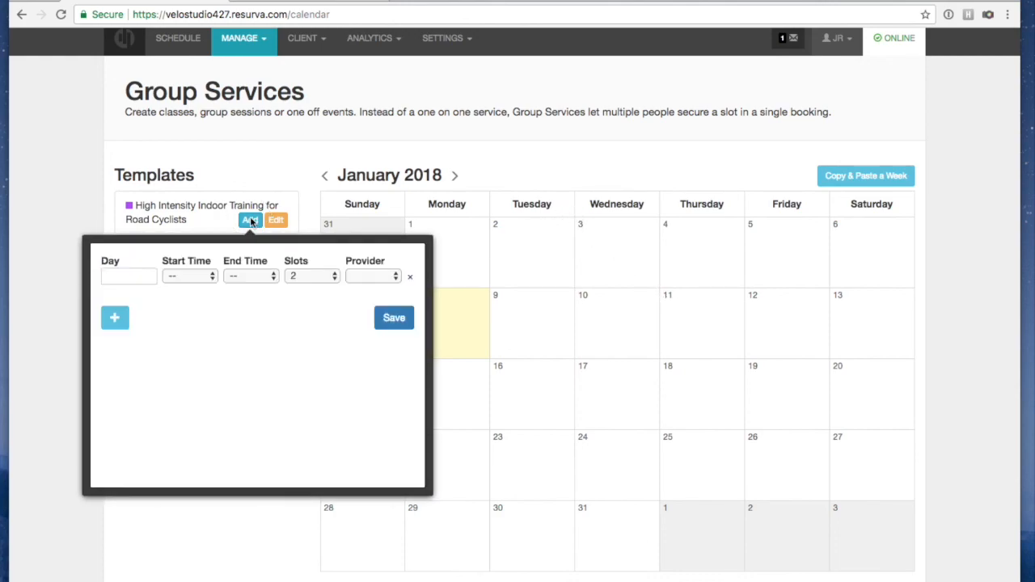
pyautogui.click(135, 276)
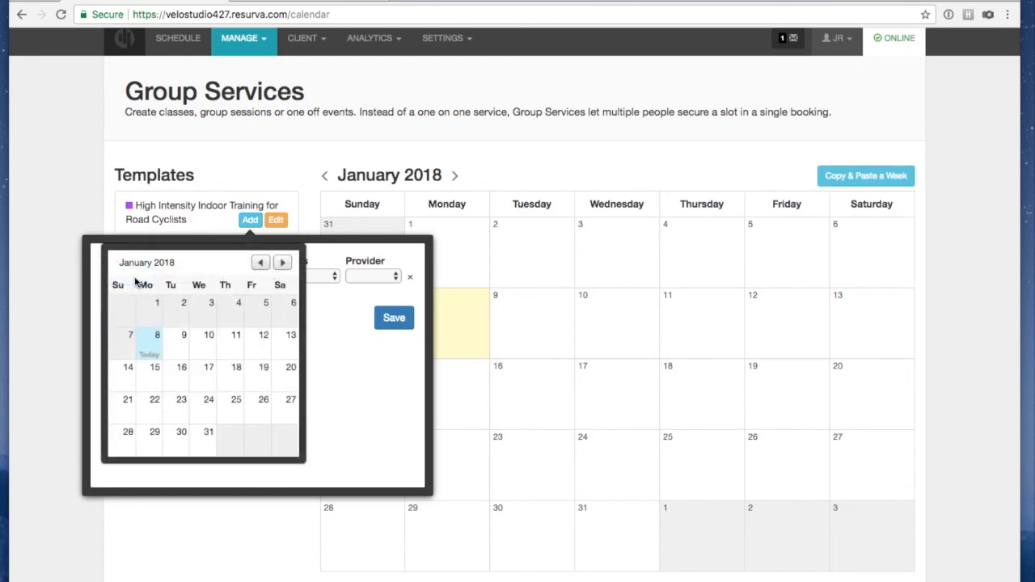
pyautogui.click(181, 340)
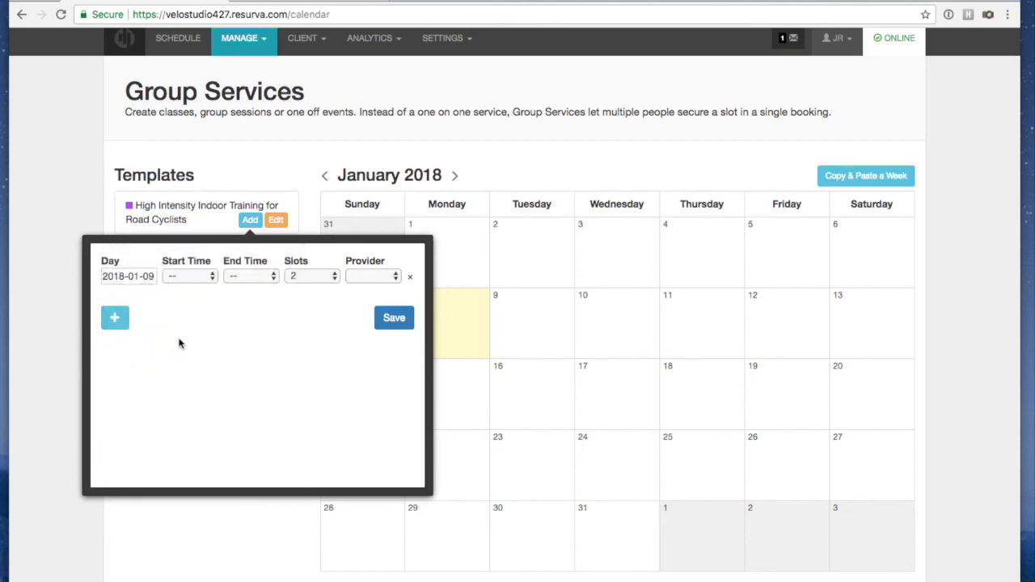
# Set the session to 11:00 am–12:30 pm with 10 slots and the third coach, then save
pyautogui.click(188, 276)
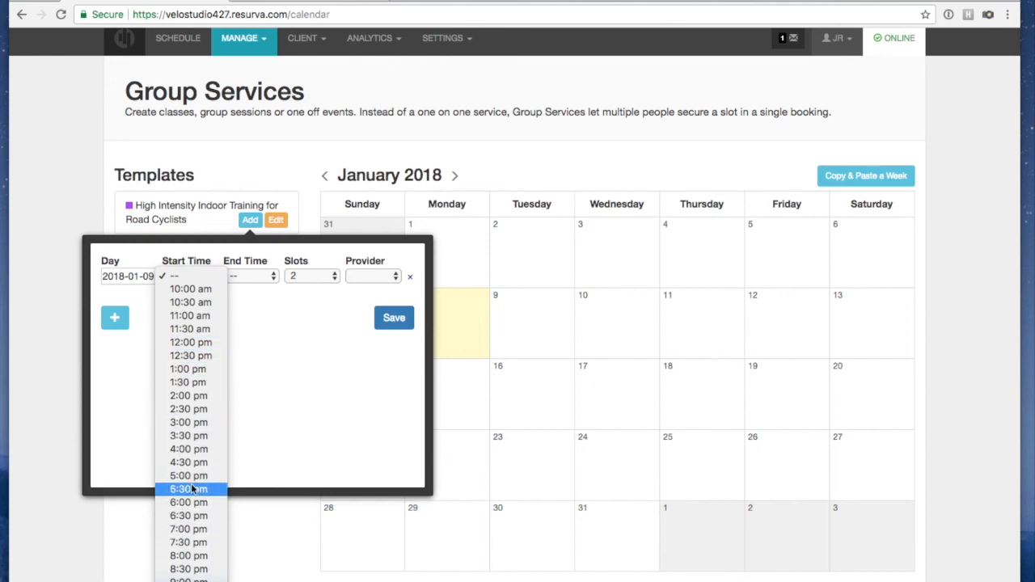
pyautogui.click(203, 317)
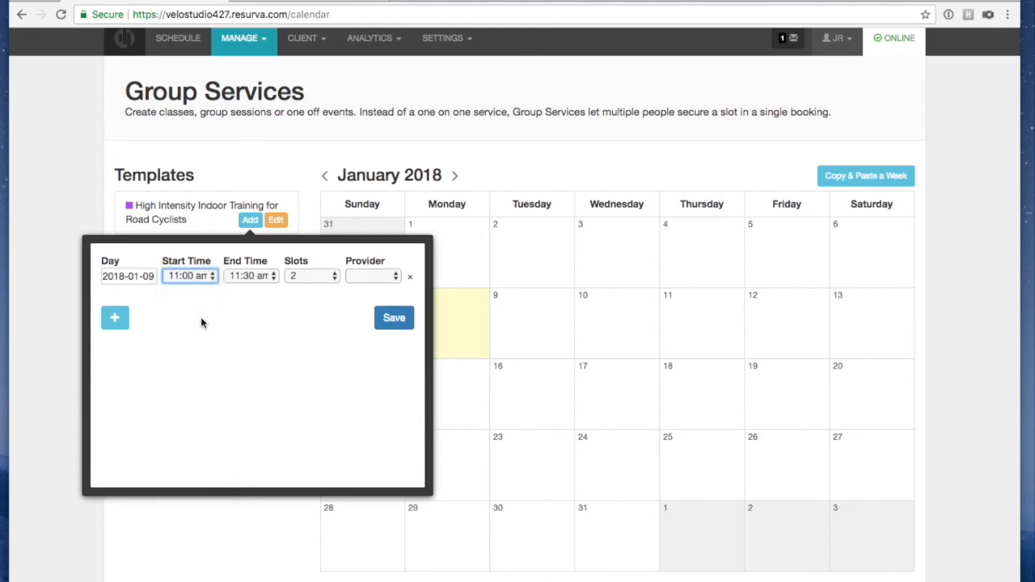
pyautogui.click(250, 276)
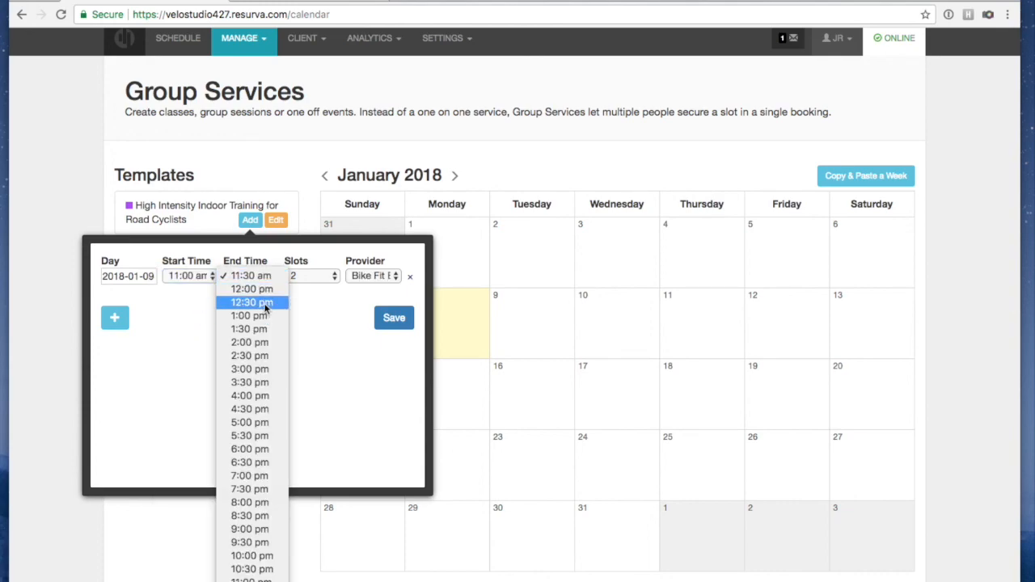
pyautogui.click(264, 304)
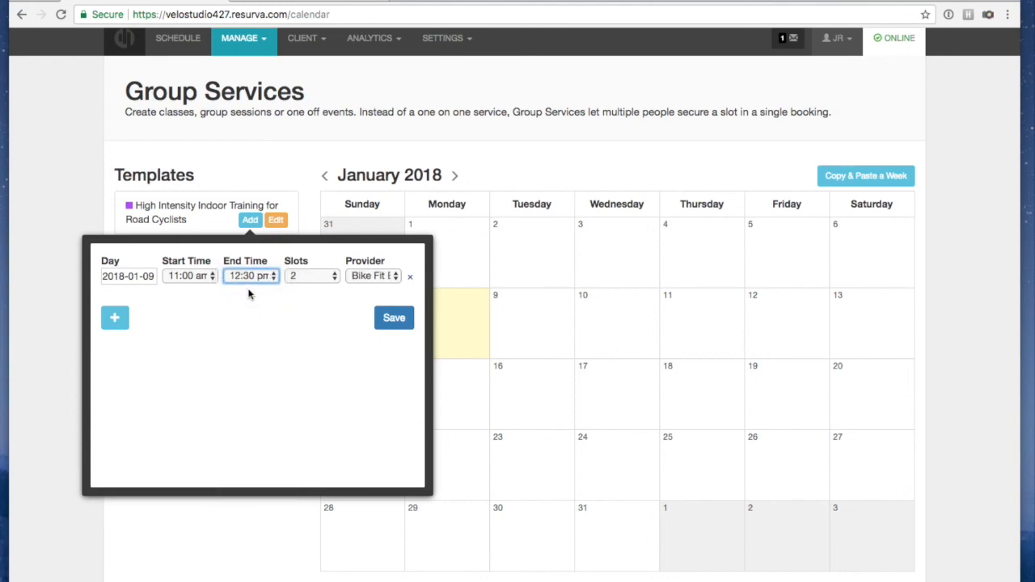
pyautogui.click(305, 278)
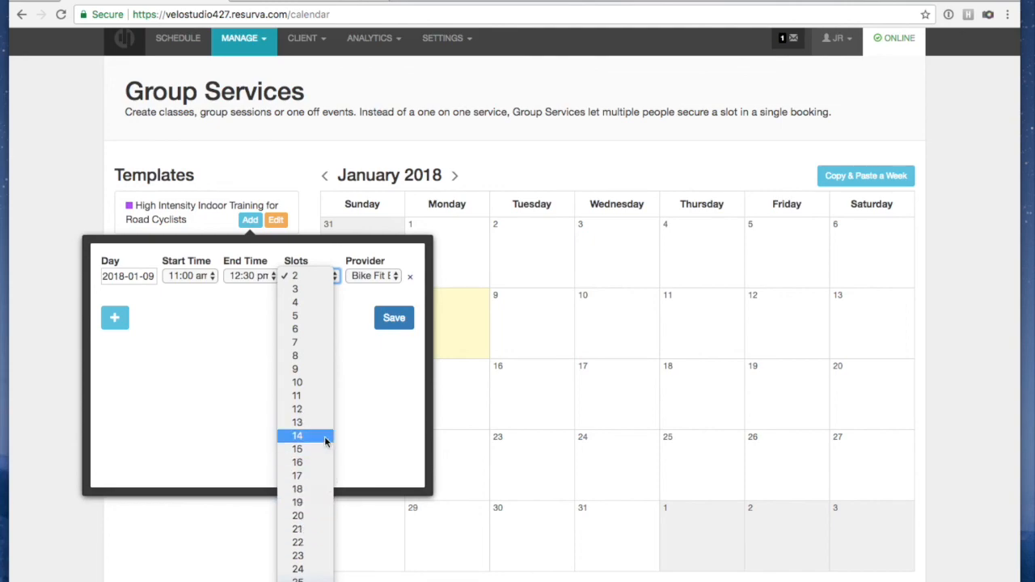
pyautogui.click(290, 383)
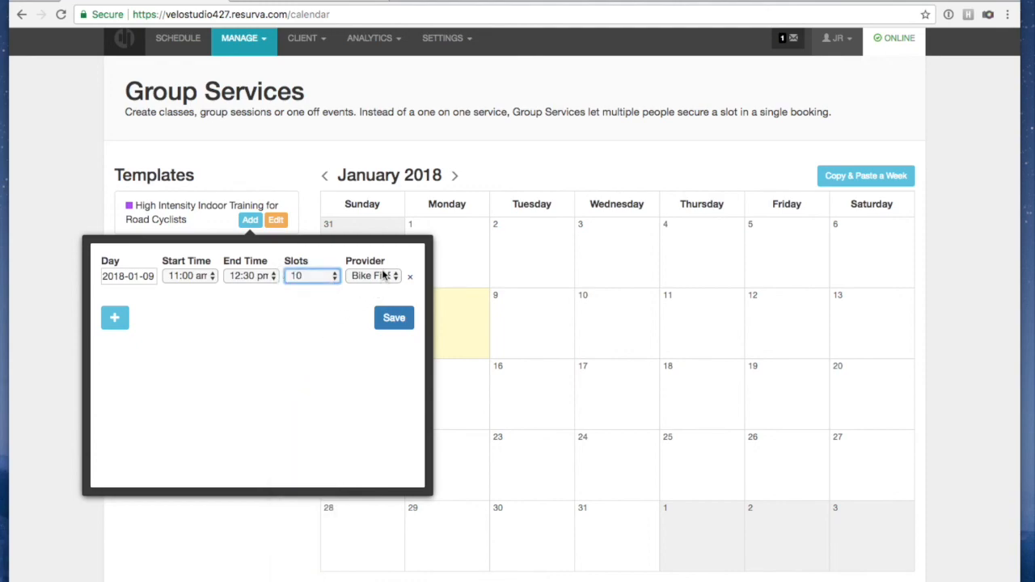
pyautogui.click(383, 276)
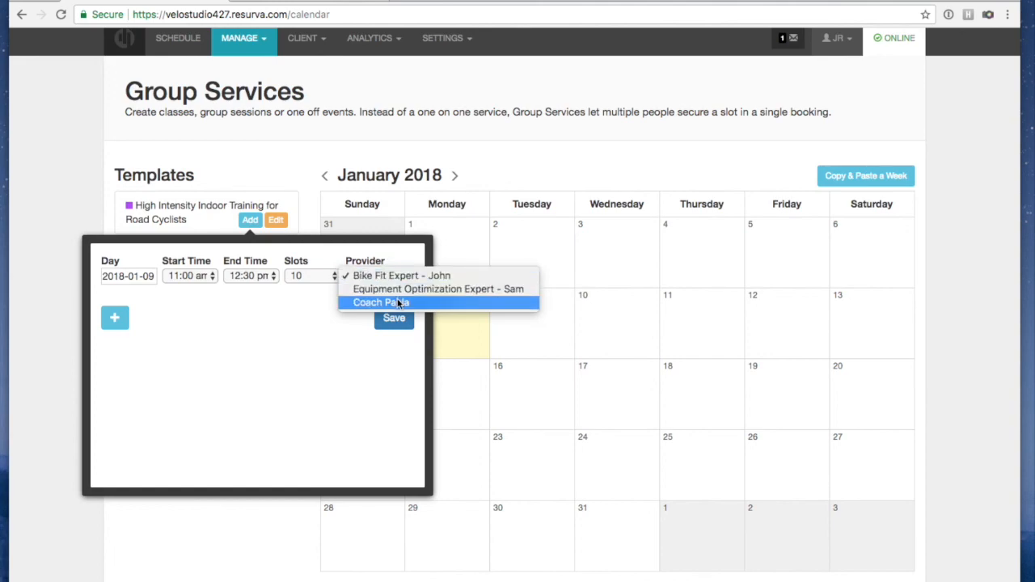
pyautogui.click(397, 302)
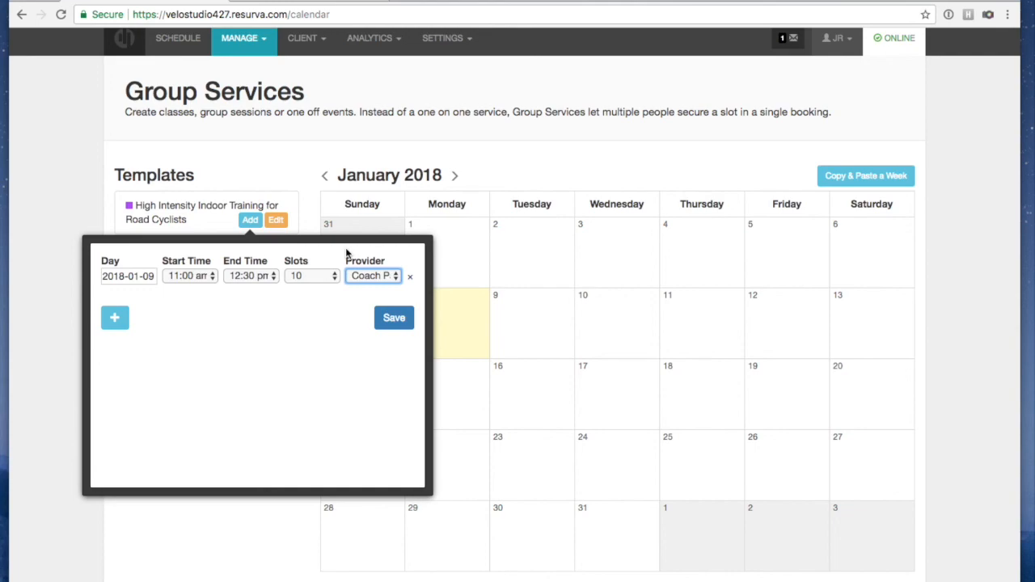
pyautogui.click(394, 320)
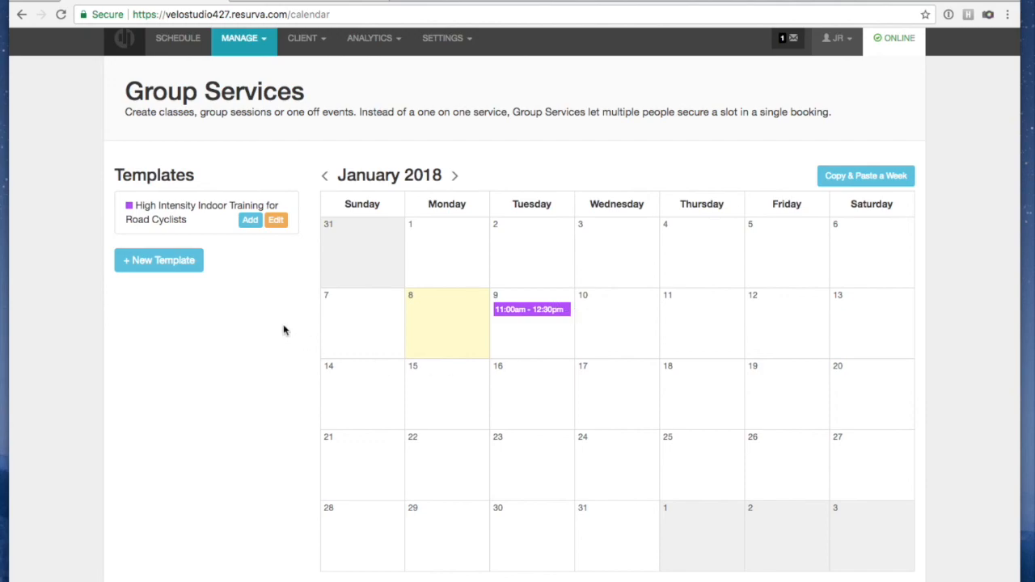
# Schedule a 15 January 2018 session, 12:00–1:30 pm, 10 slots, with the third coach
pyautogui.click(251, 222)
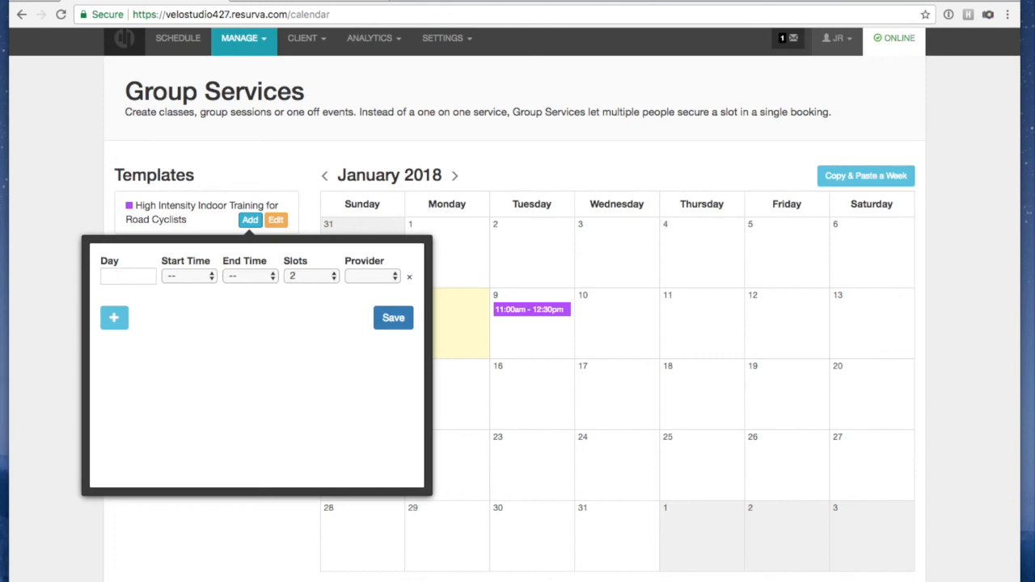
pyautogui.click(120, 273)
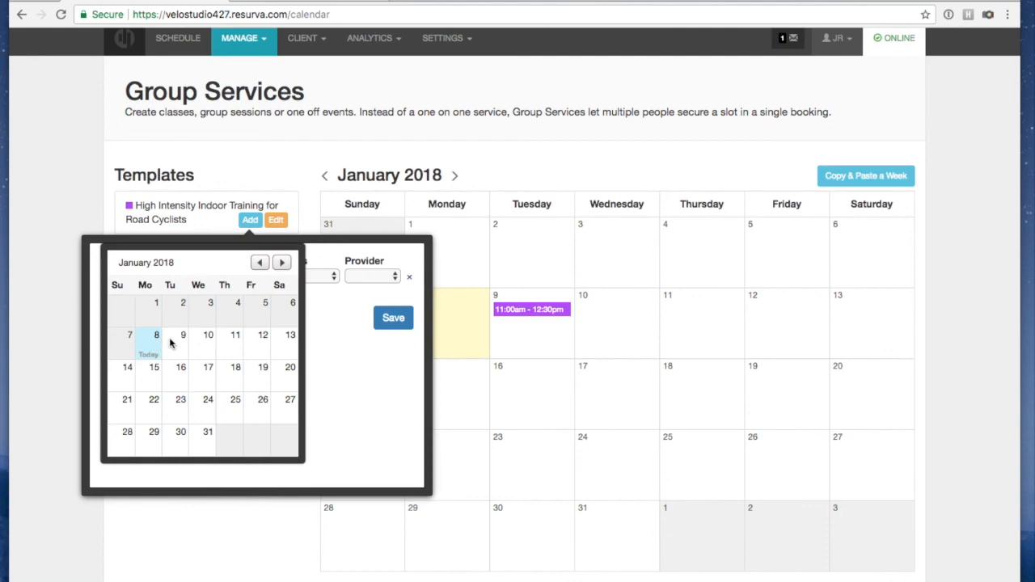
pyautogui.click(154, 373)
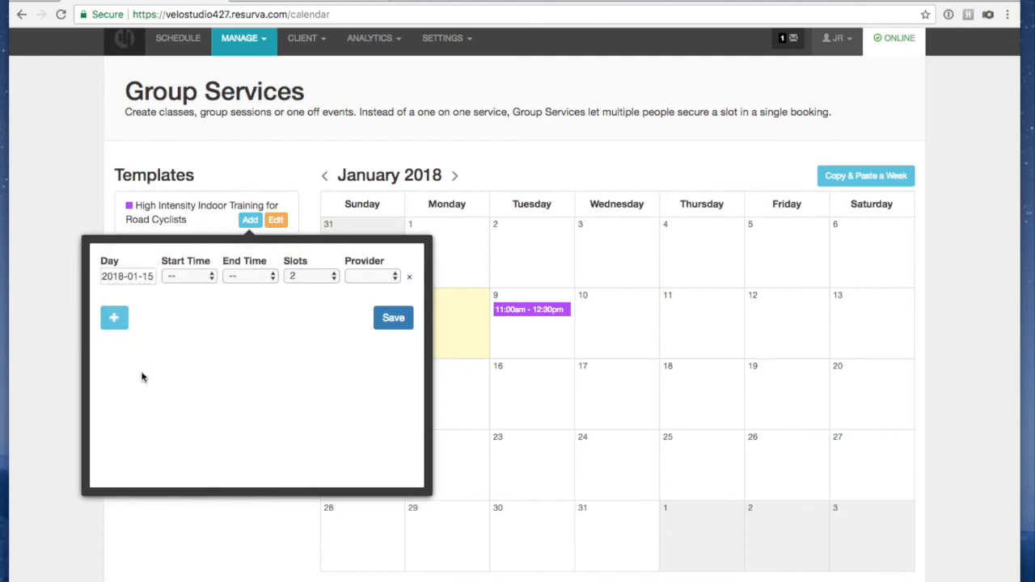
pyautogui.click(183, 278)
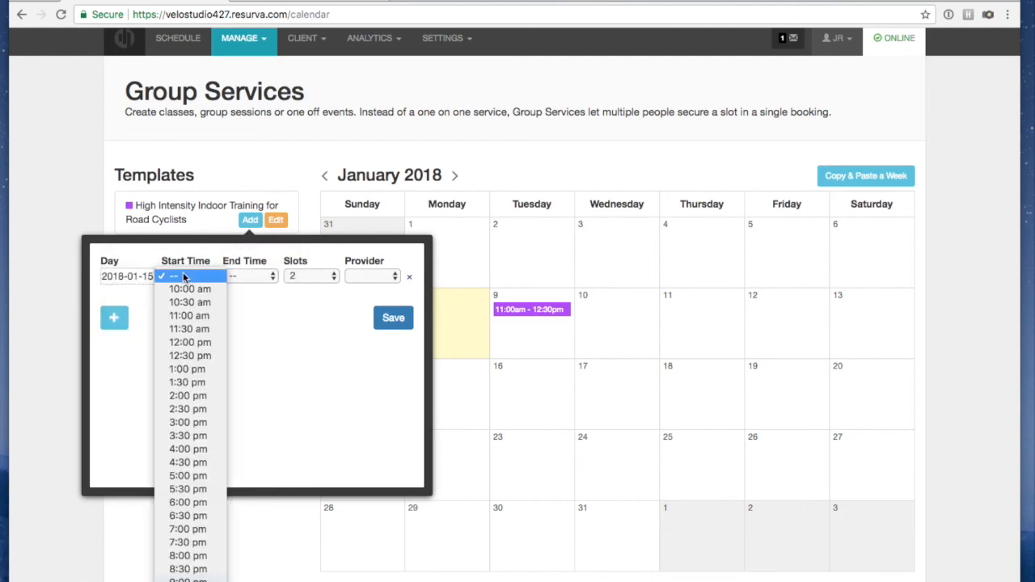
pyautogui.click(180, 340)
pyautogui.click(251, 275)
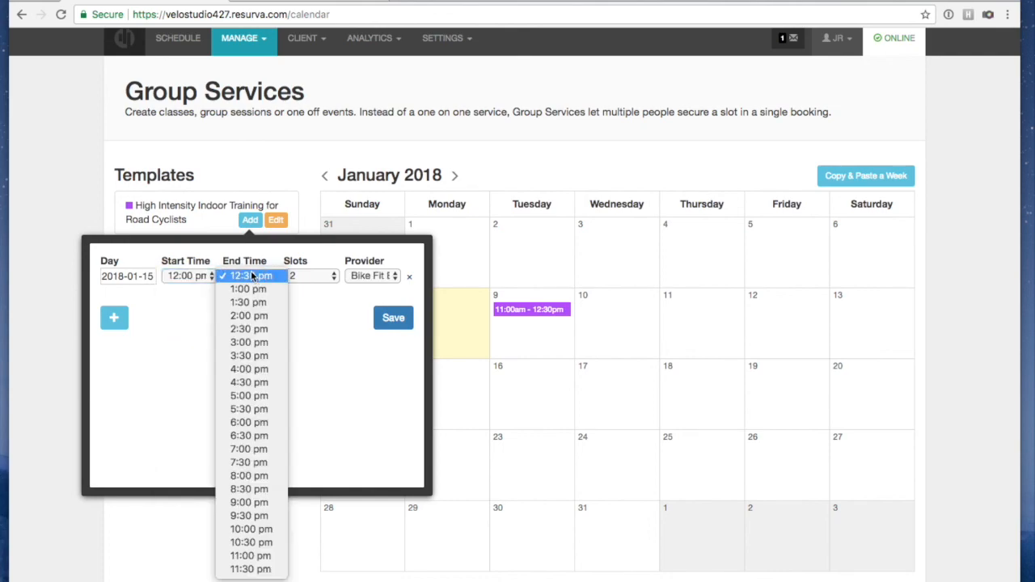
pyautogui.click(257, 305)
pyautogui.click(312, 276)
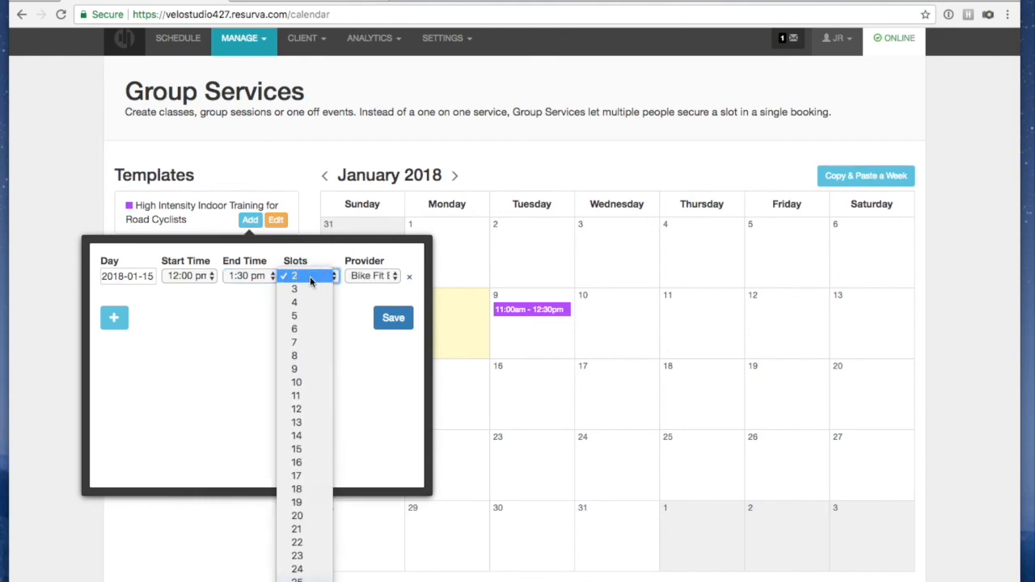
pyautogui.click(301, 380)
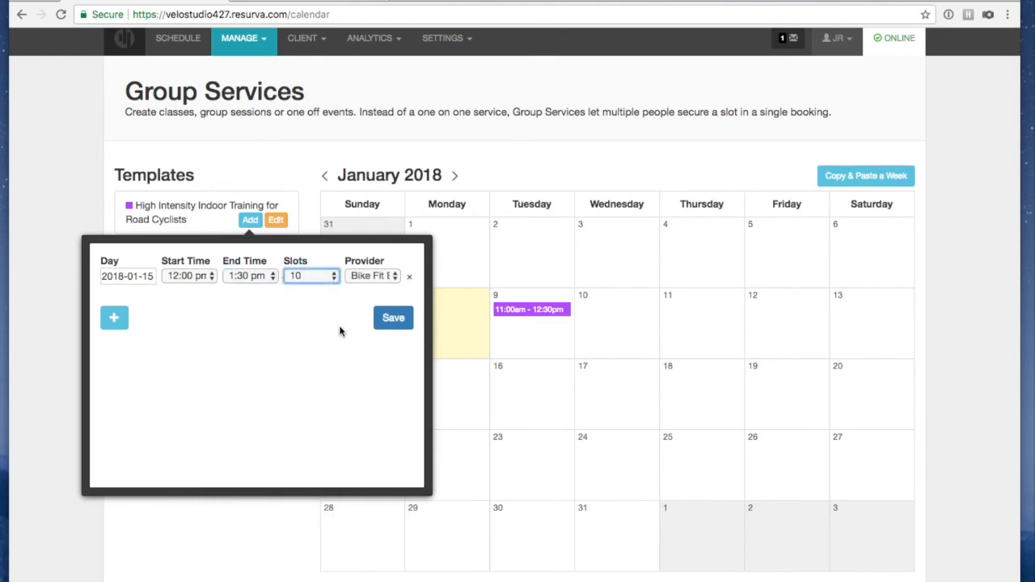
pyautogui.click(372, 276)
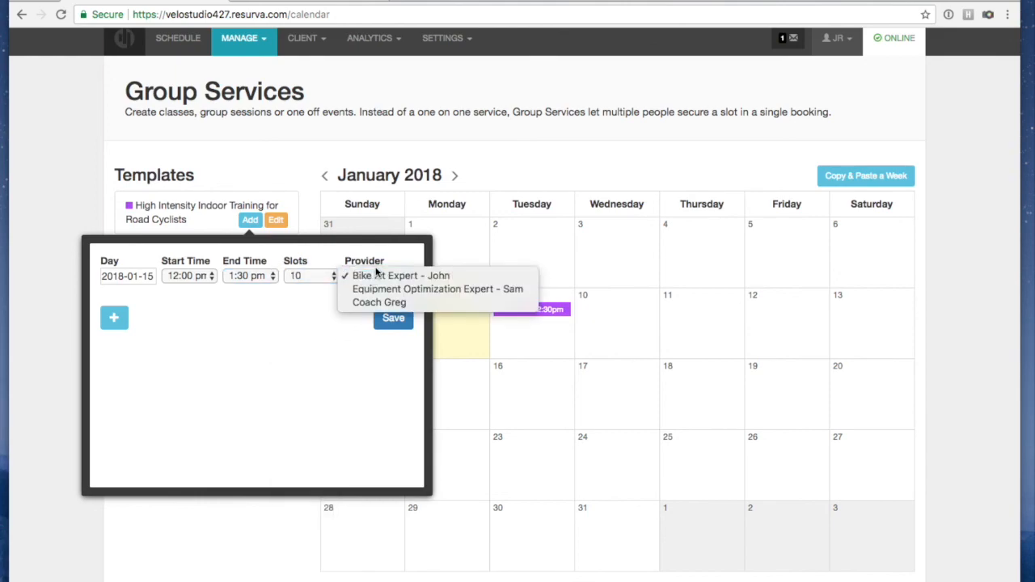
pyautogui.click(413, 304)
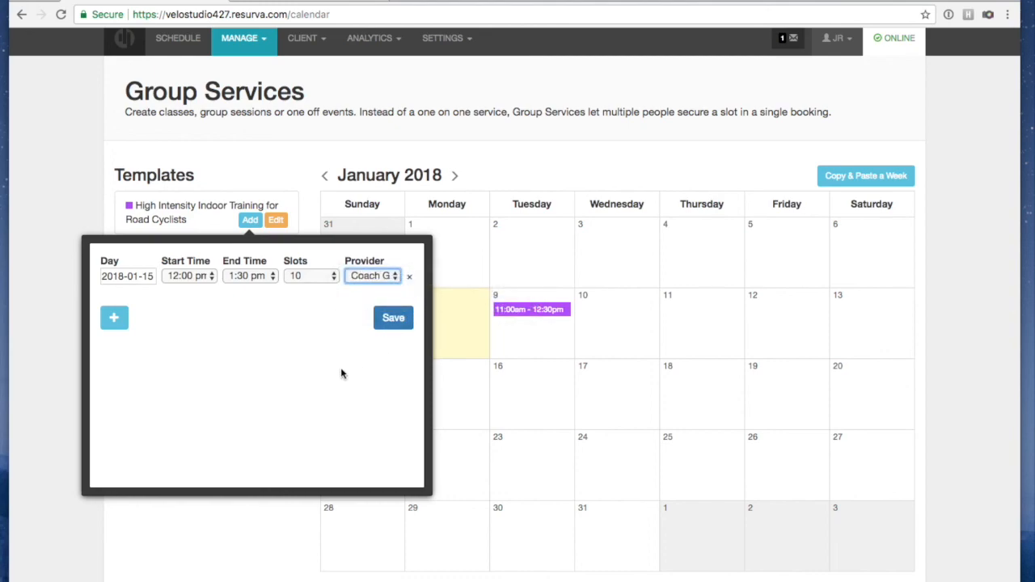
pyautogui.click(393, 319)
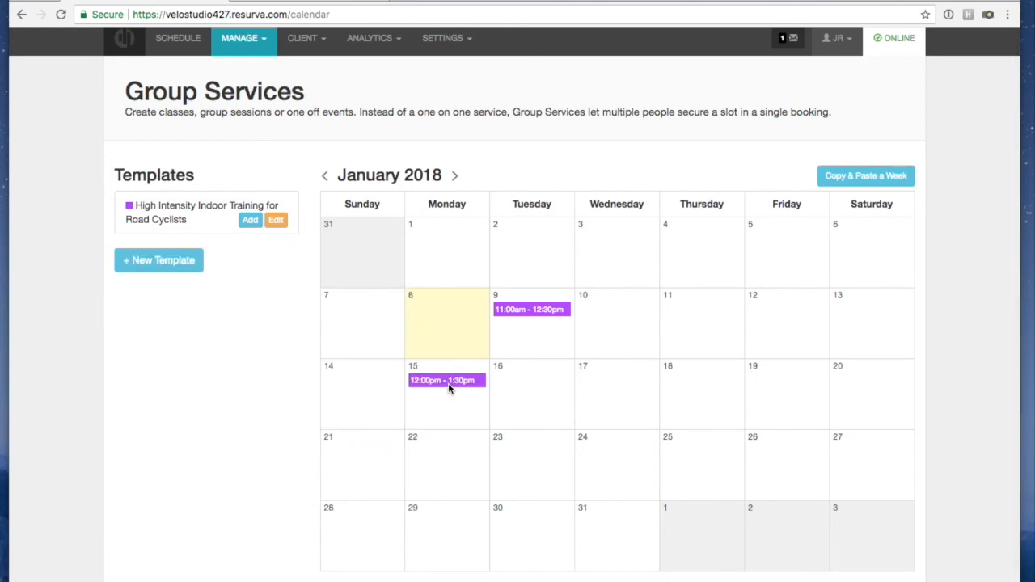
# Schedule a 17 January 2018 session, 12:00–12:30 pm, 10 slots, with the coach
pyautogui.click(251, 222)
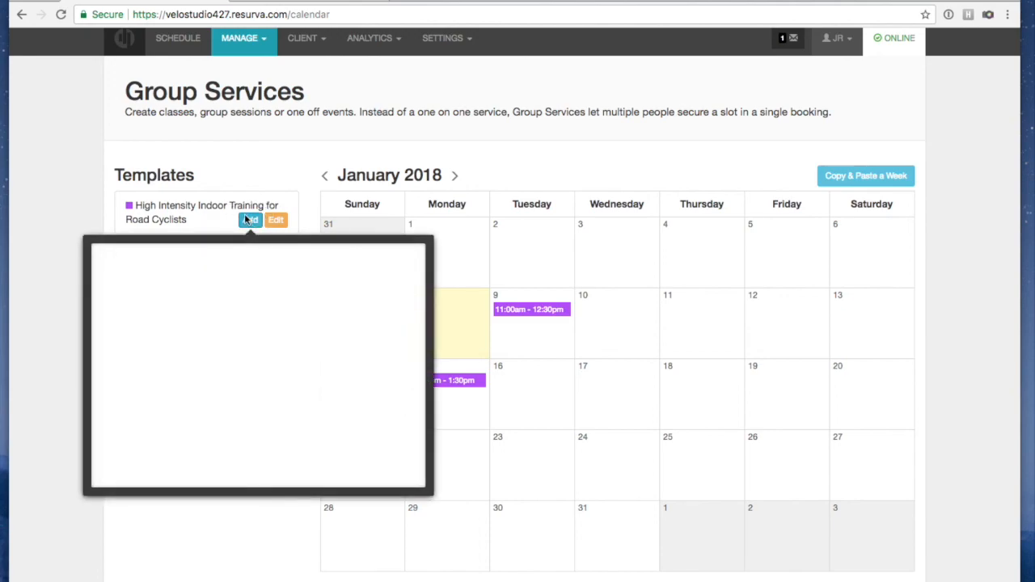
pyautogui.click(129, 279)
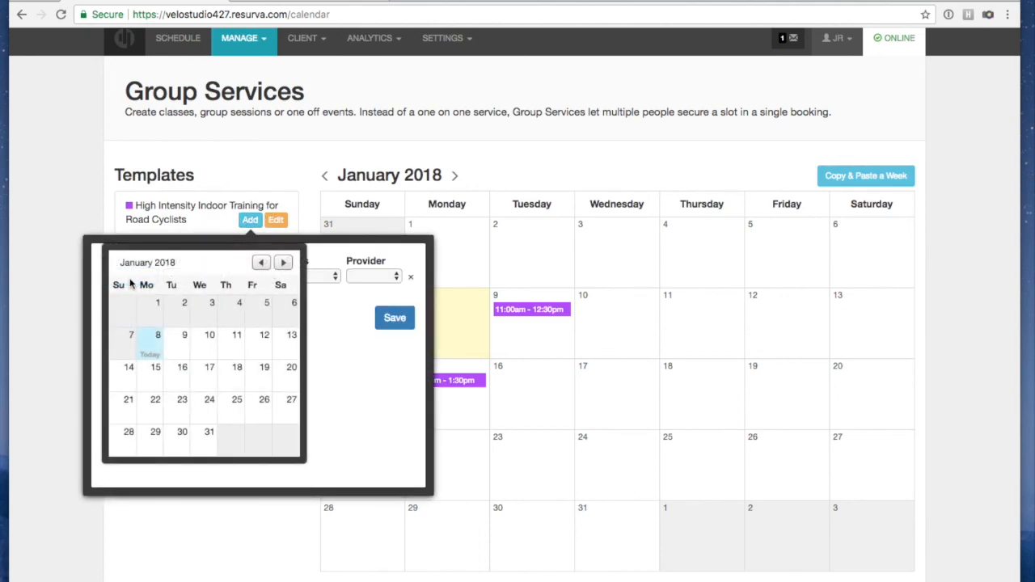
pyautogui.click(208, 376)
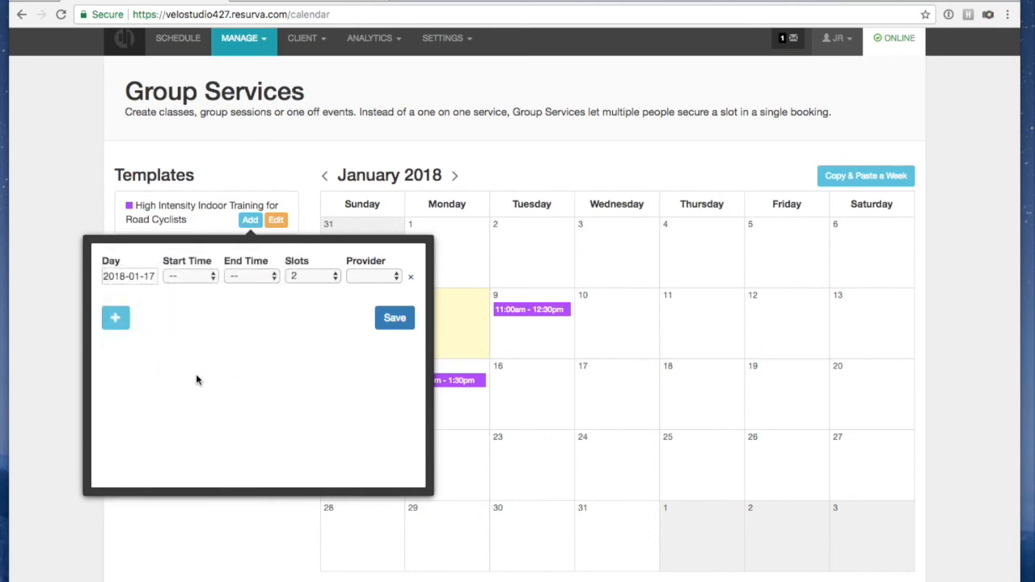
pyautogui.click(194, 278)
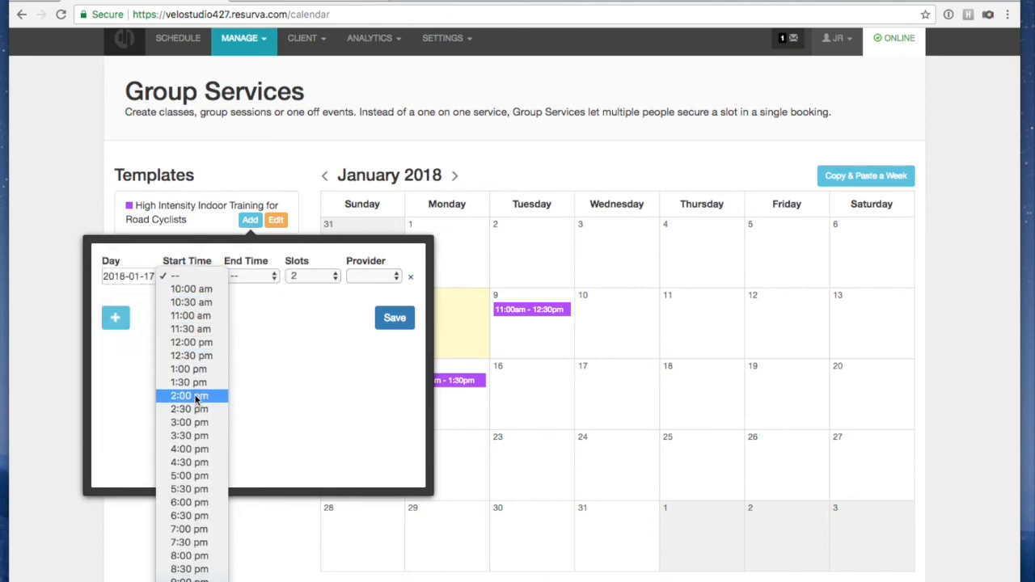
pyautogui.click(193, 342)
pyautogui.click(239, 277)
pyautogui.click(328, 311)
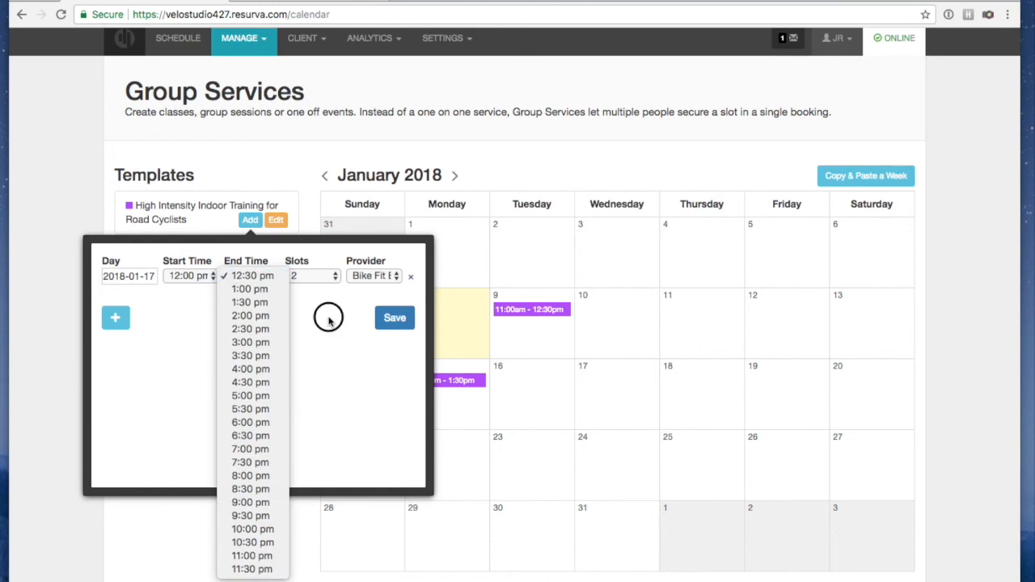
pyautogui.click(332, 278)
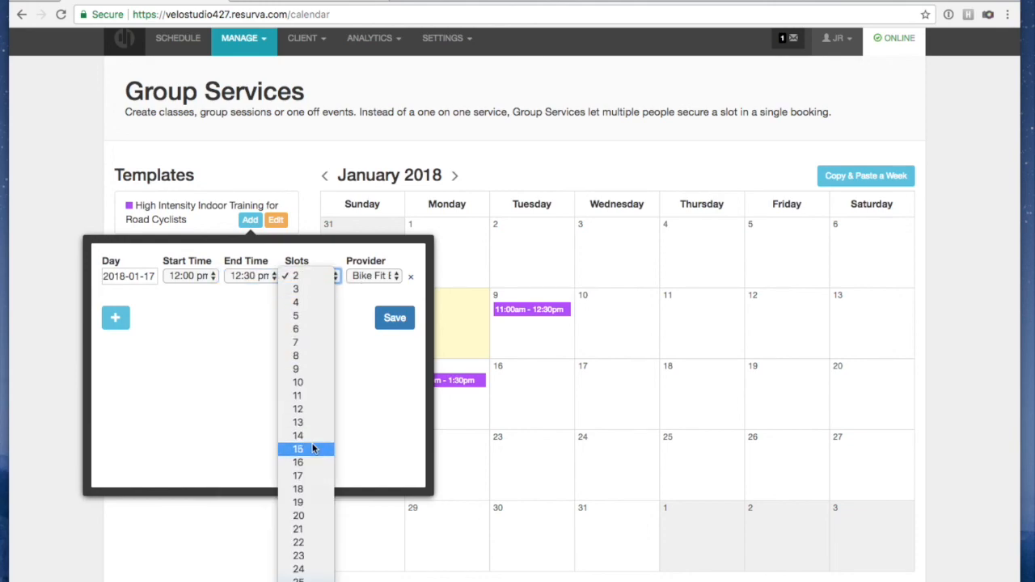
pyautogui.click(316, 382)
pyautogui.click(349, 279)
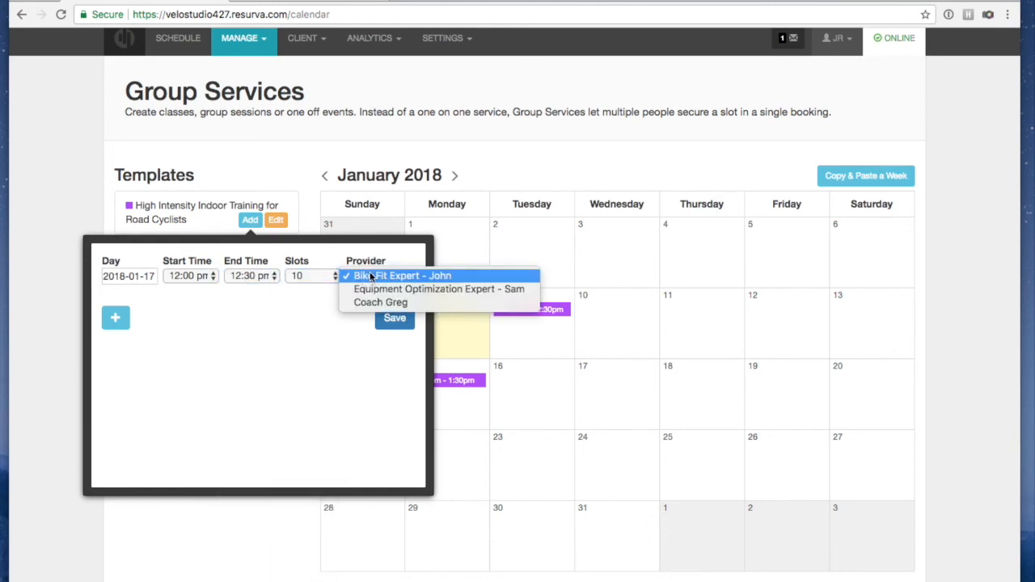
pyautogui.click(363, 302)
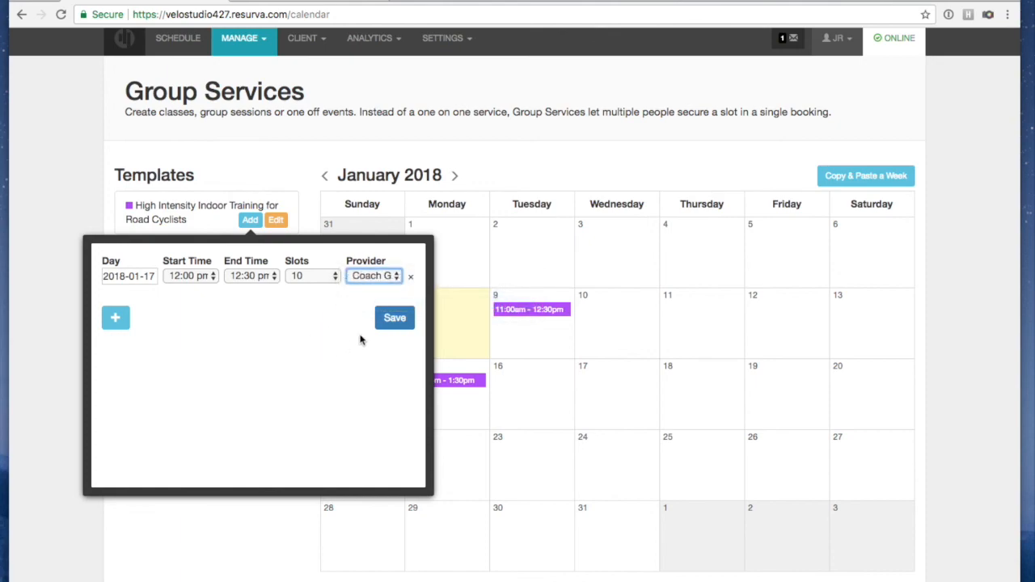
pyautogui.click(394, 319)
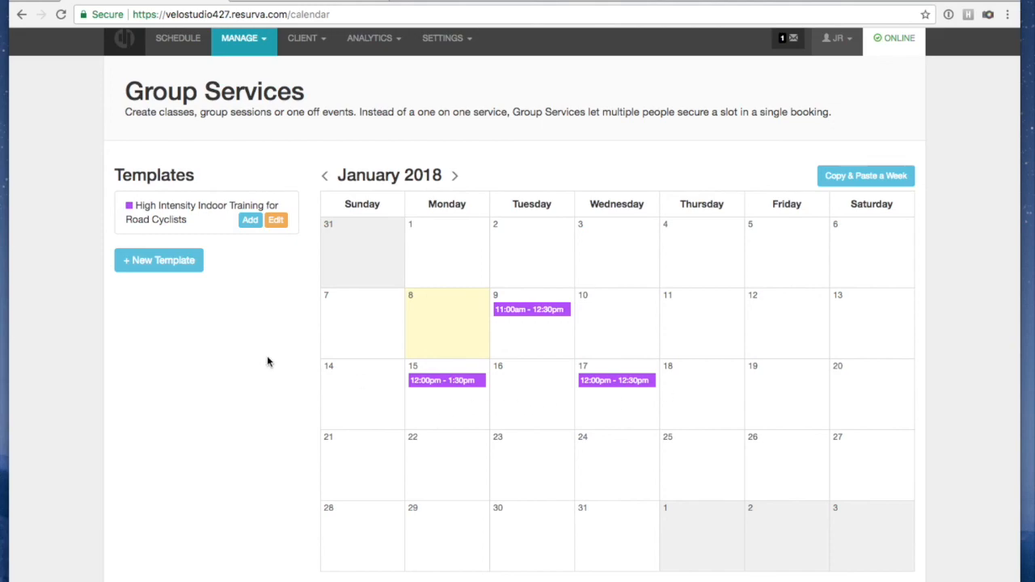
# Schedule a 16 January 2018 session, 12:00–1:30 pm, 10 slots, with the other coach
pyautogui.click(249, 223)
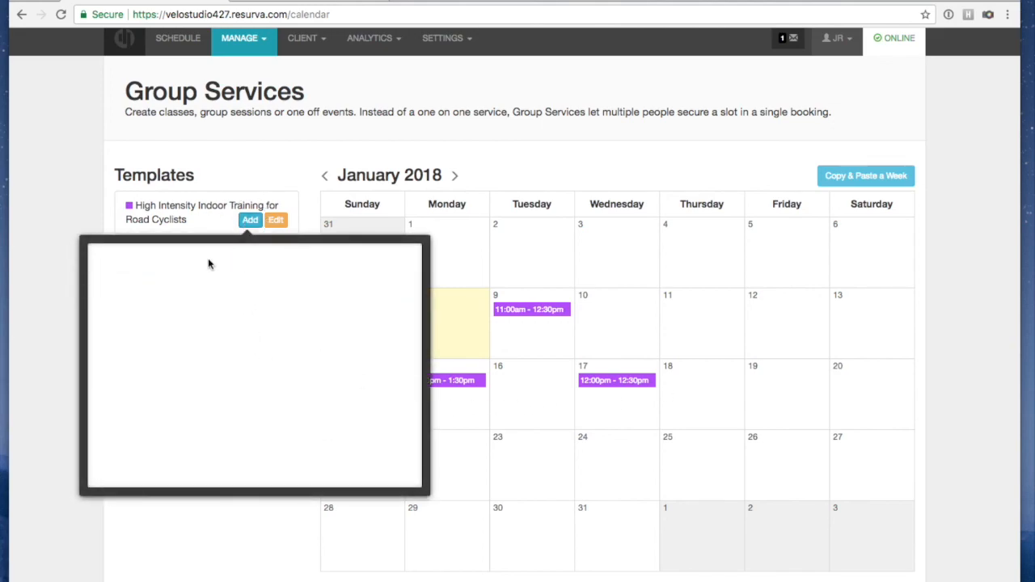
pyautogui.click(111, 276)
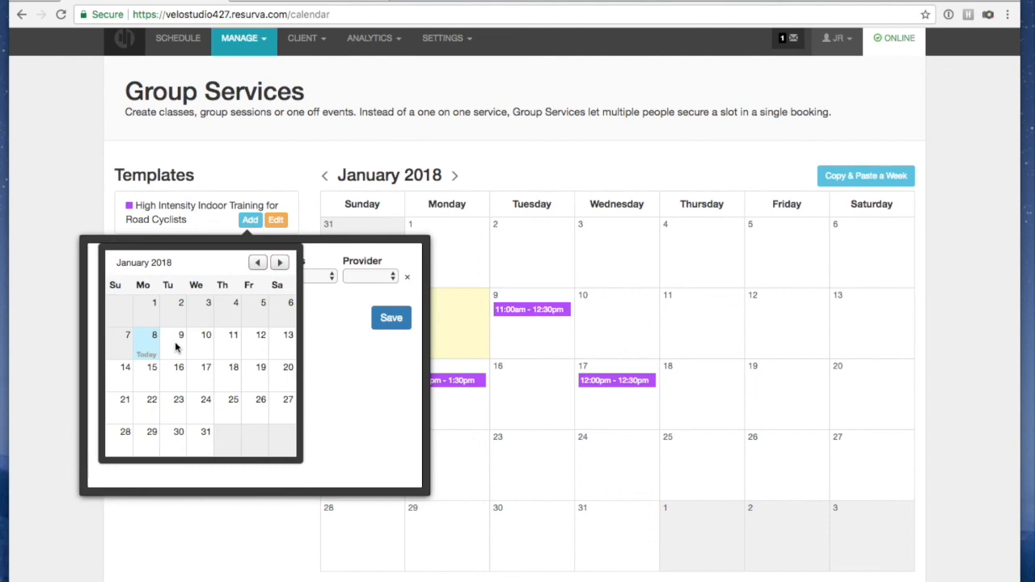
pyautogui.click(177, 374)
pyautogui.click(175, 279)
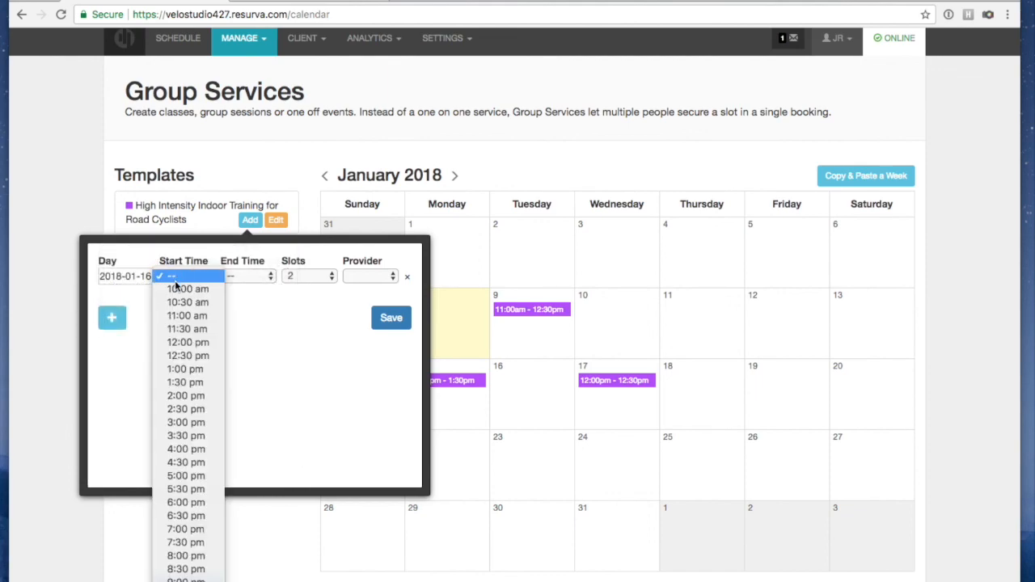
pyautogui.click(194, 344)
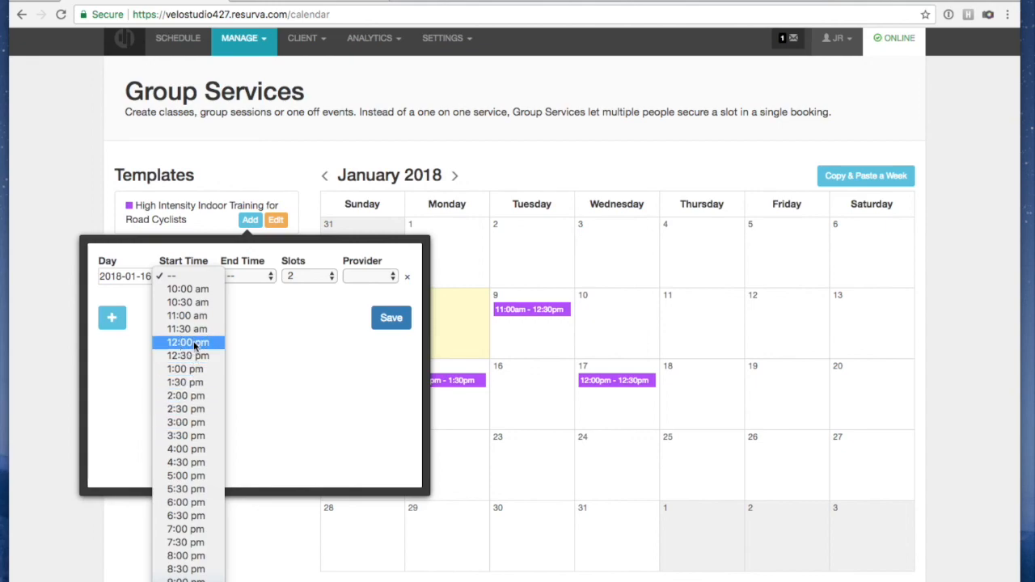
pyautogui.click(270, 277)
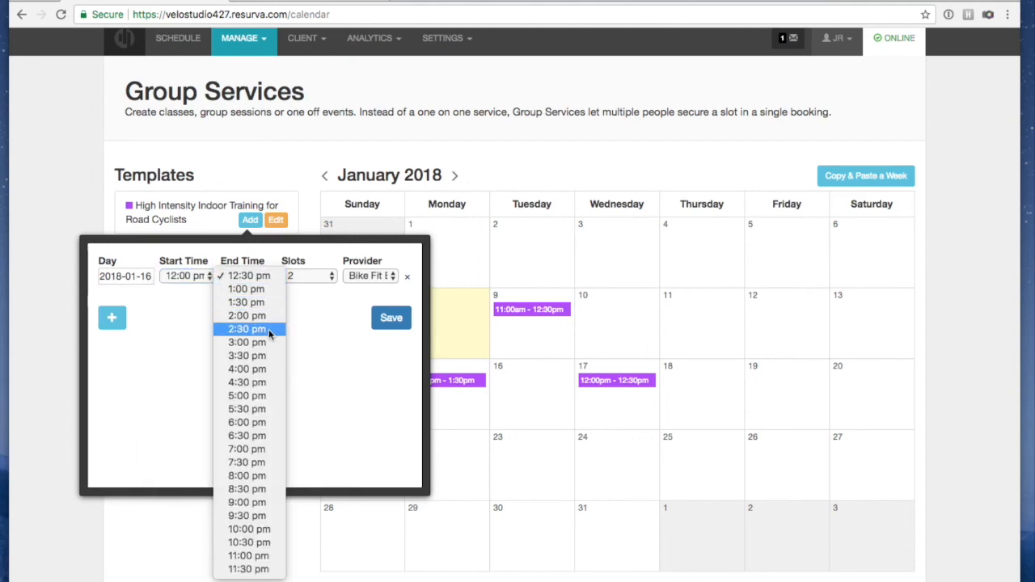
pyautogui.click(258, 302)
pyautogui.click(319, 276)
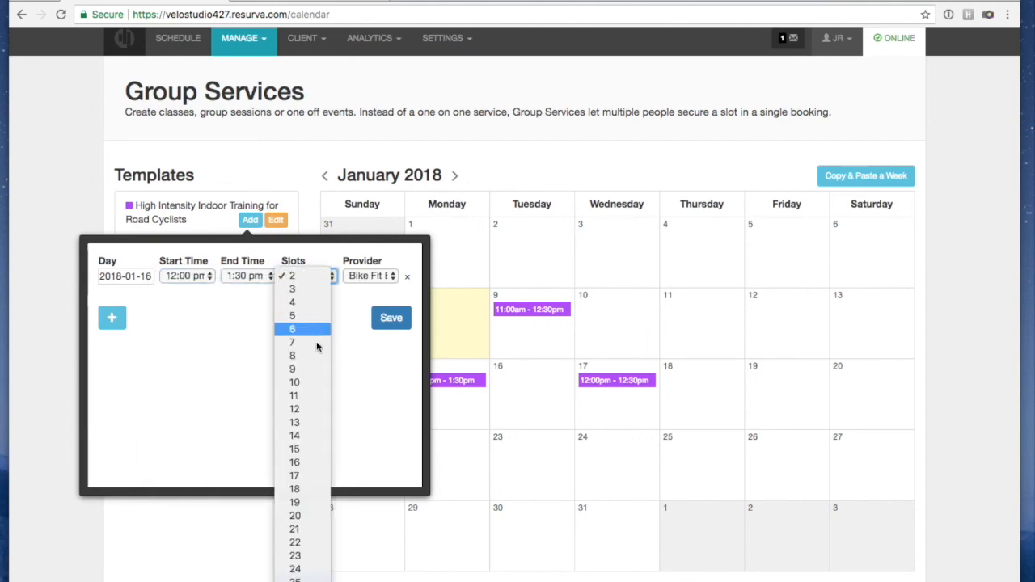
pyautogui.click(317, 382)
pyautogui.click(353, 278)
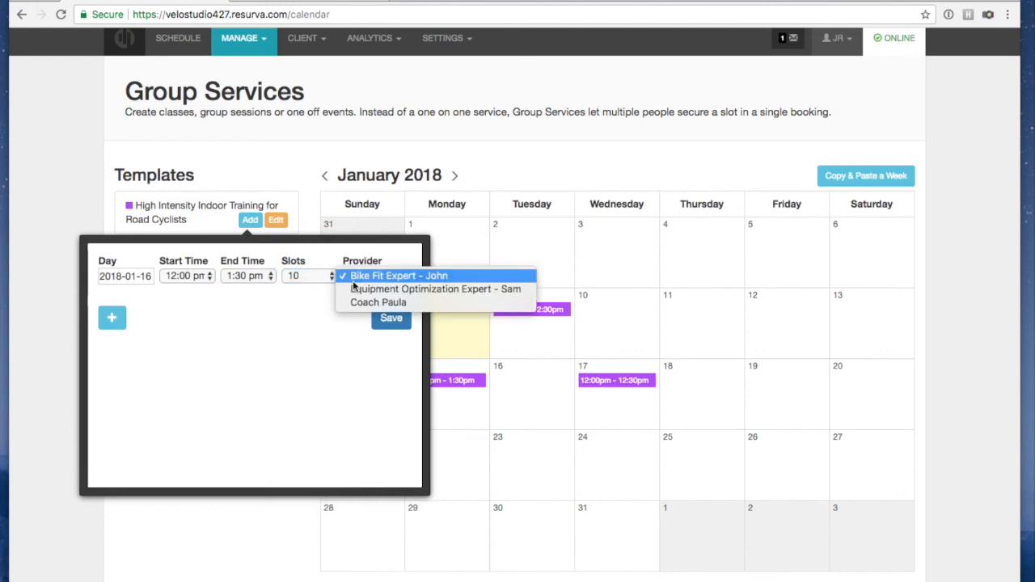
pyautogui.click(348, 301)
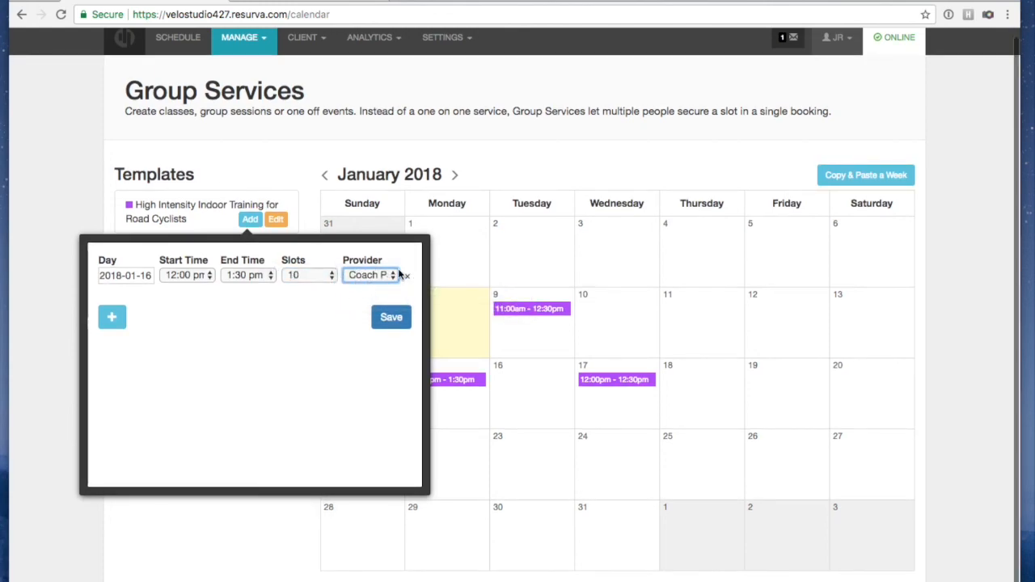
pyautogui.scroll(1, 530, 412)
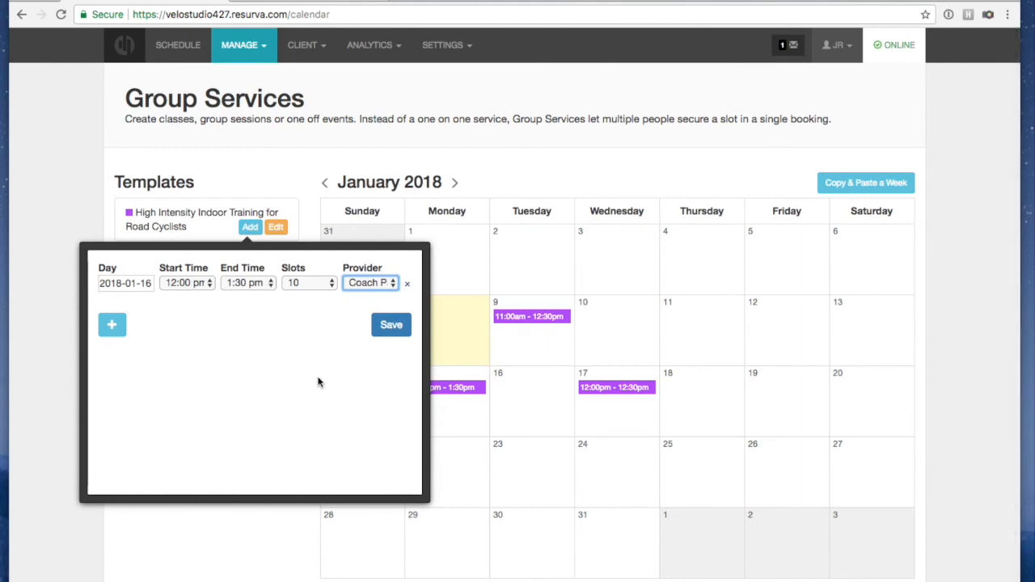
pyautogui.click(379, 329)
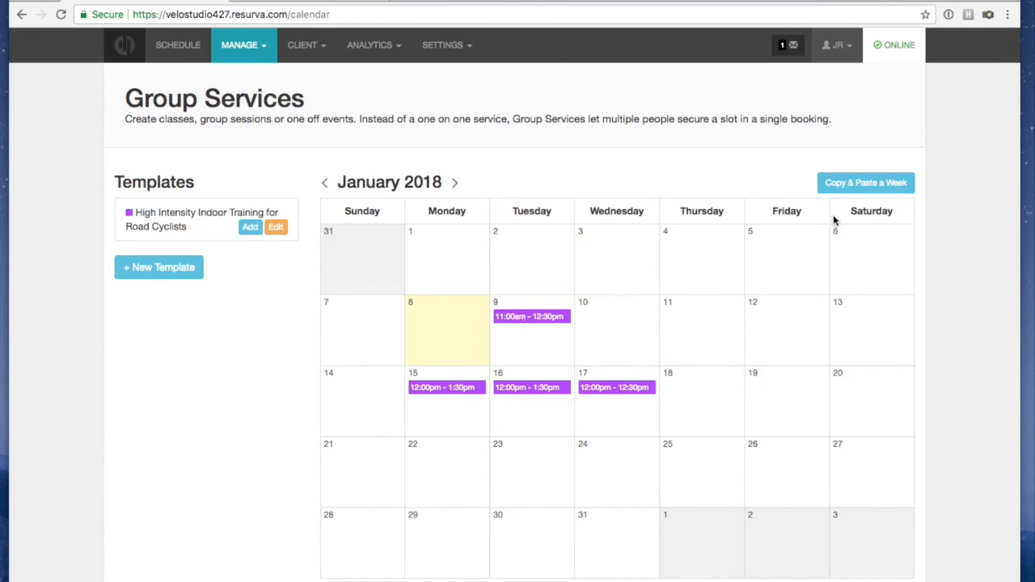
# Copy the week of 14 January's sessions and paste them into the week of 21 January
pyautogui.click(851, 182)
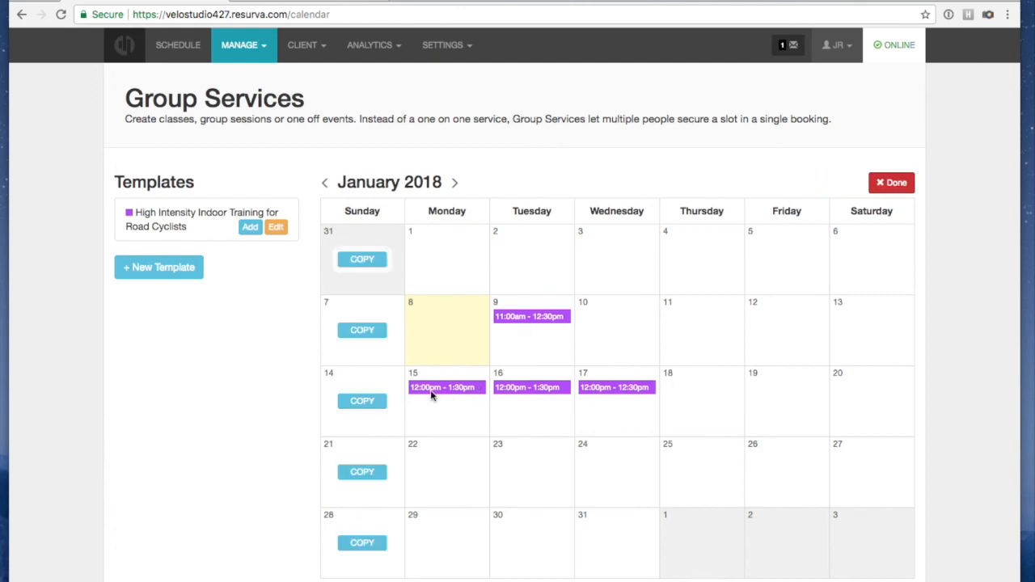
pyautogui.click(365, 397)
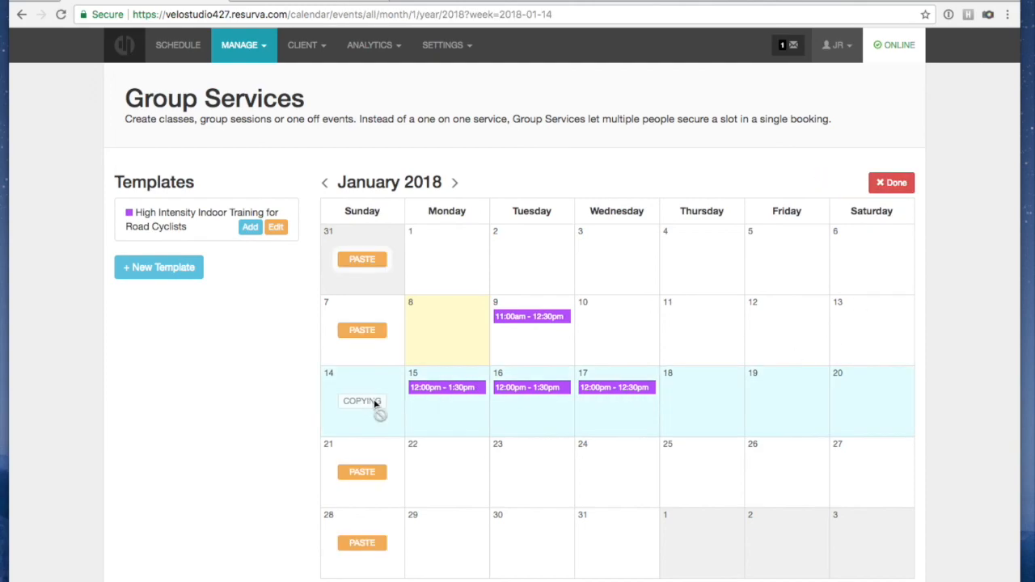
pyautogui.click(365, 475)
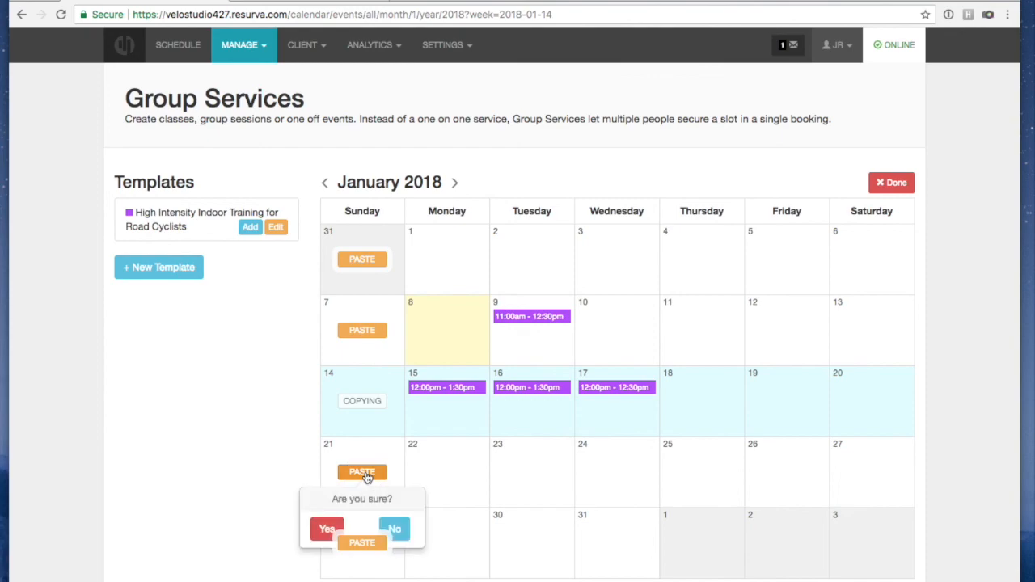
pyautogui.click(324, 529)
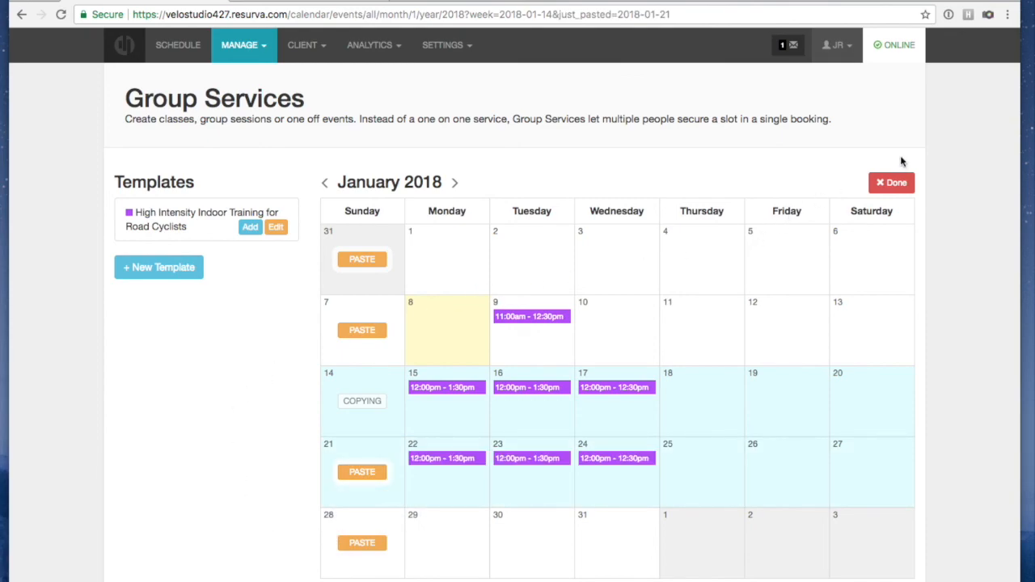
pyautogui.click(896, 184)
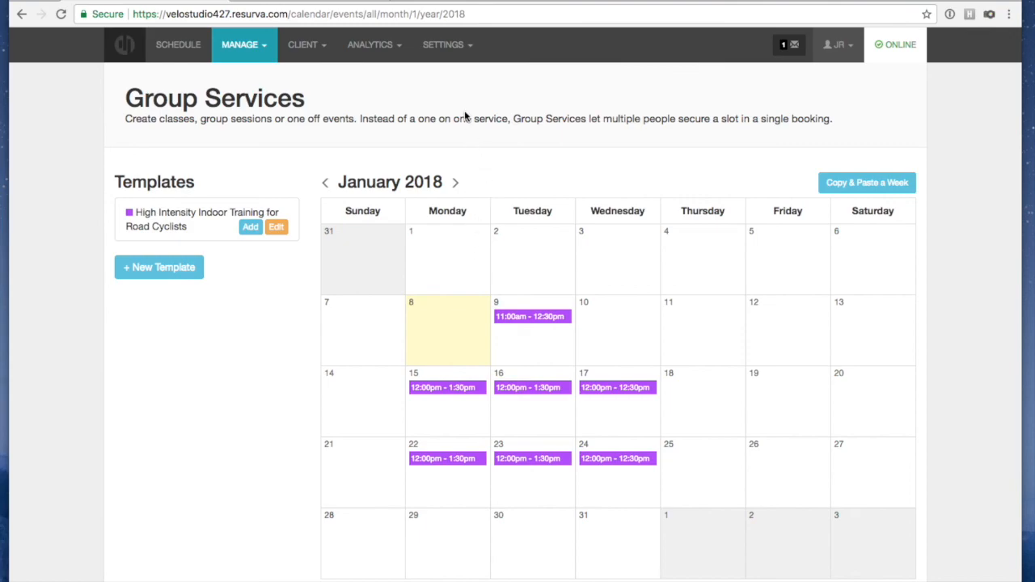
# On the public booking page tab, start a new booking for High Intensity Indoor Training
pyautogui.click(348, 0)
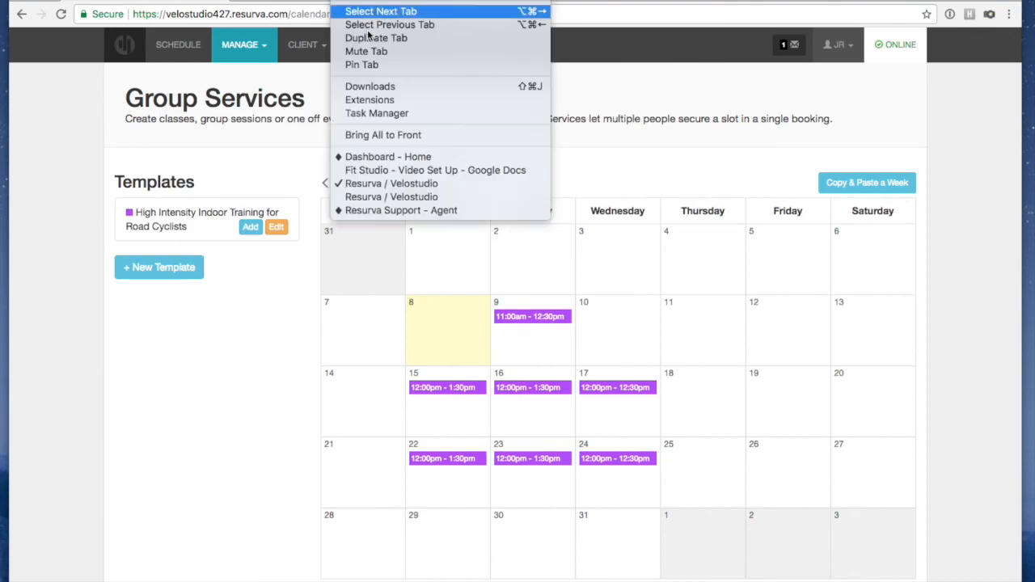
pyautogui.click(366, 198)
pyautogui.click(451, 143)
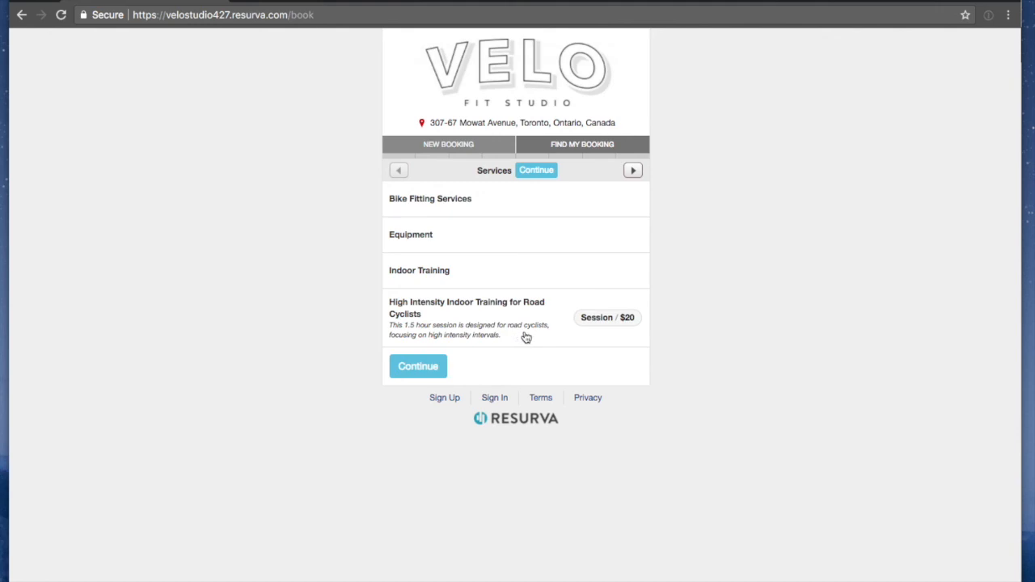
pyautogui.click(419, 334)
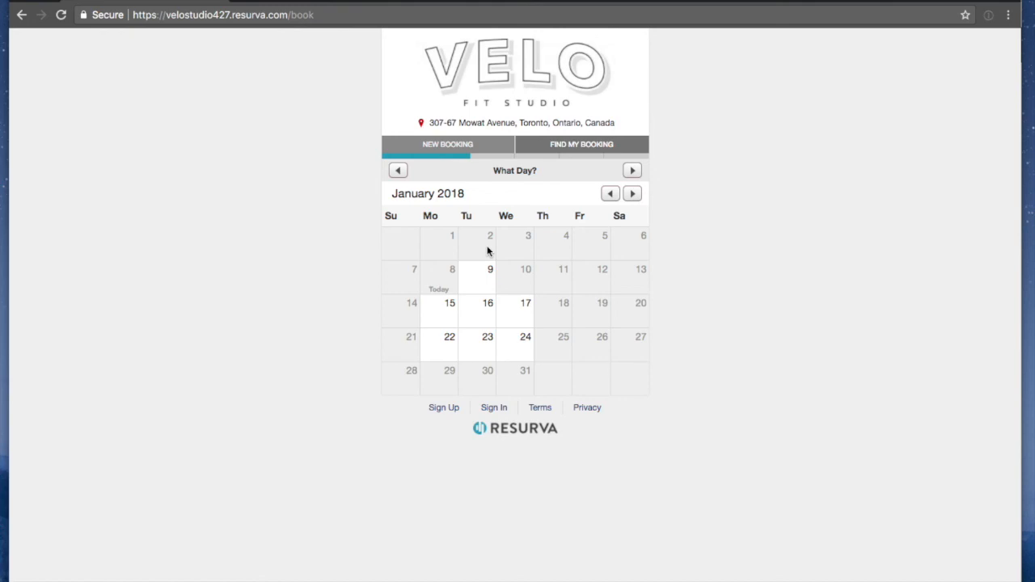
# Book the 15 January 12:00pm cyclists session for 1 person and continue to review
pyautogui.click(443, 316)
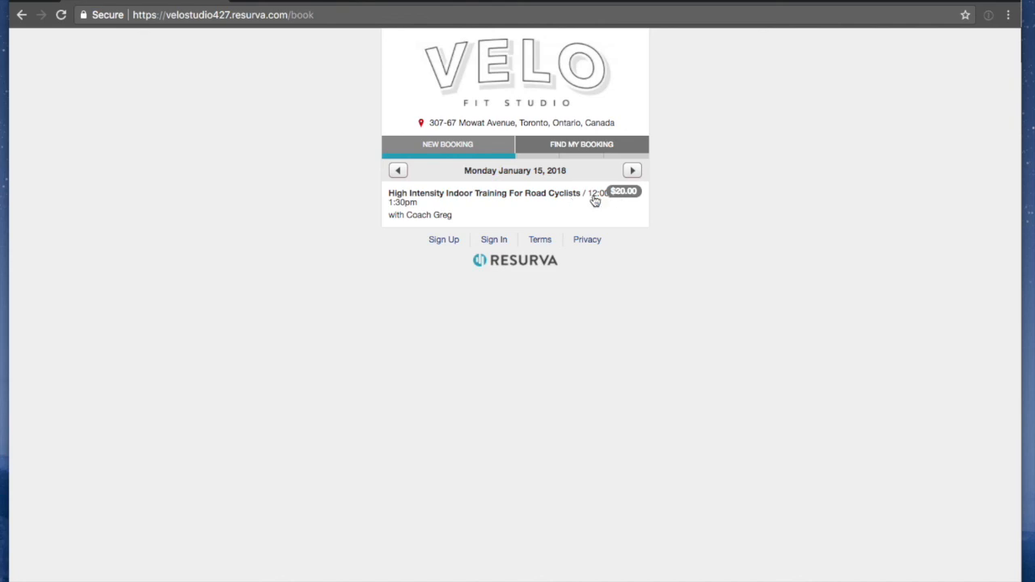
pyautogui.click(545, 199)
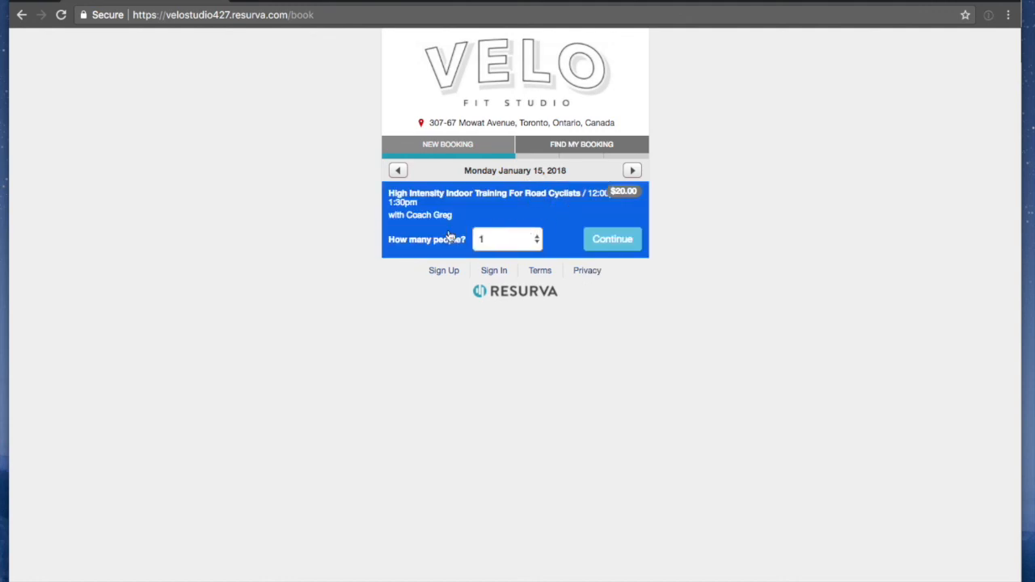
pyautogui.click(497, 240)
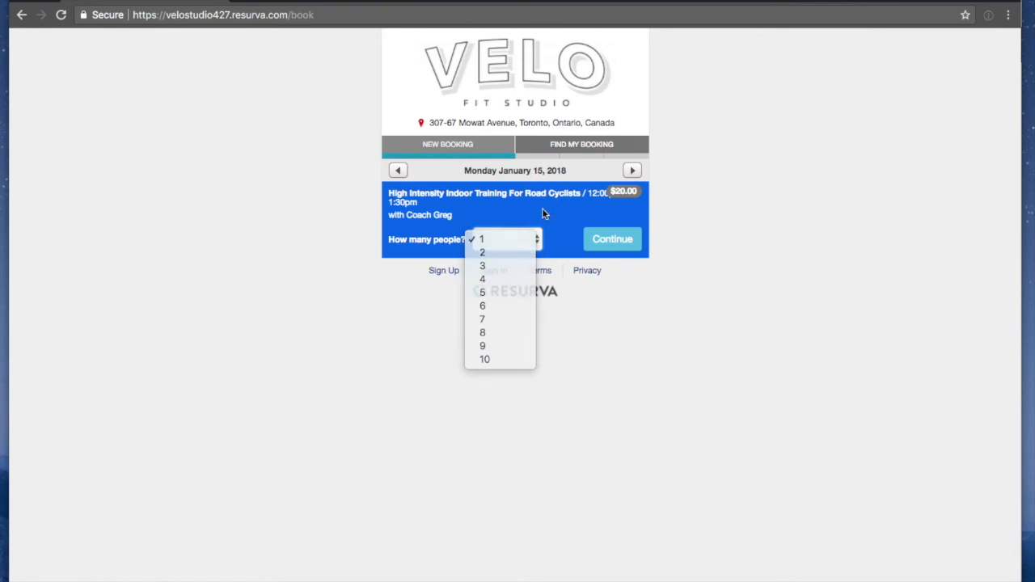
pyautogui.click(541, 208)
pyautogui.click(592, 247)
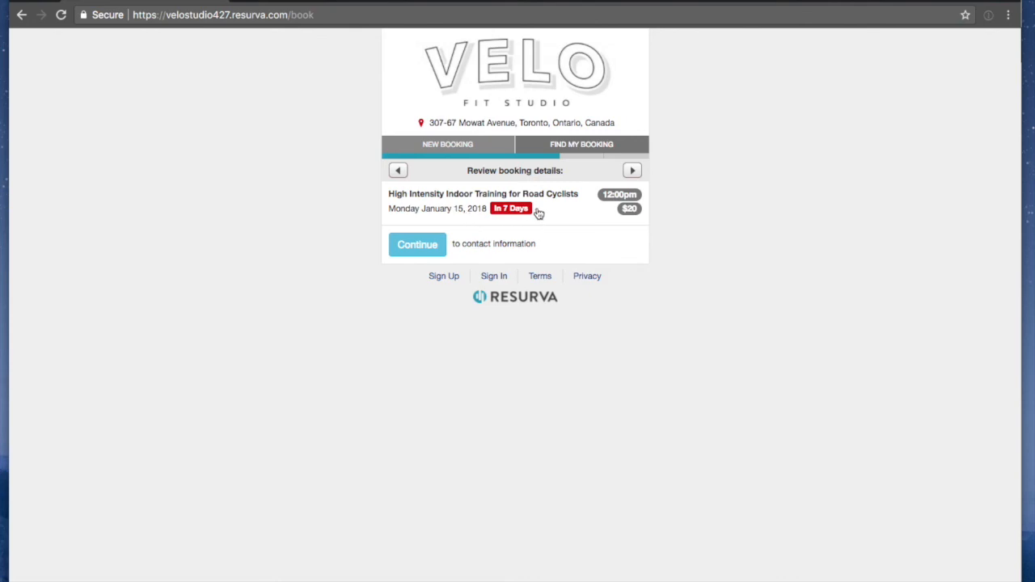
# Continue past the booking review, then switch back to the Group Services admin tab
pyautogui.click(417, 245)
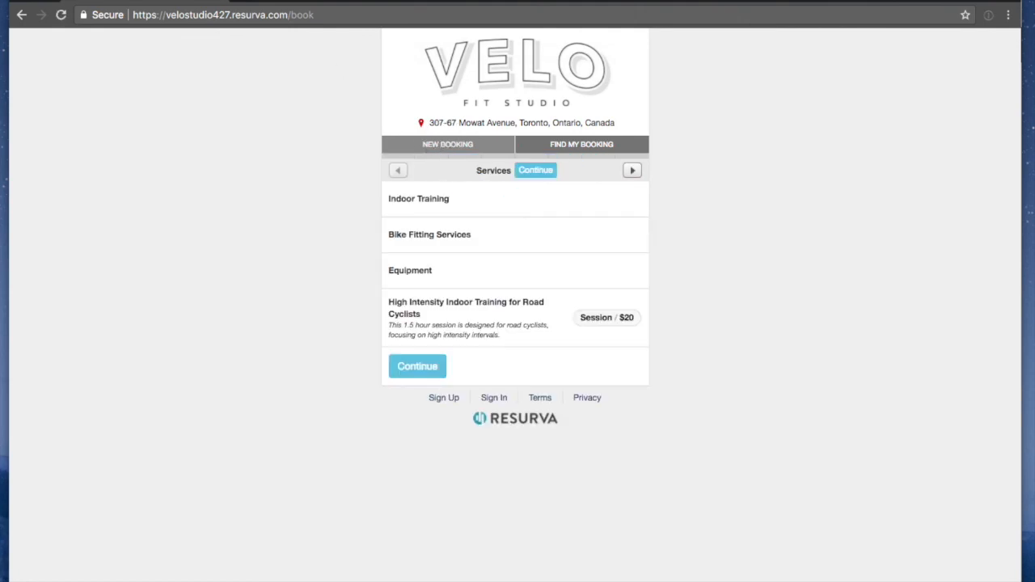
pyautogui.click(348, 0)
pyautogui.click(356, 184)
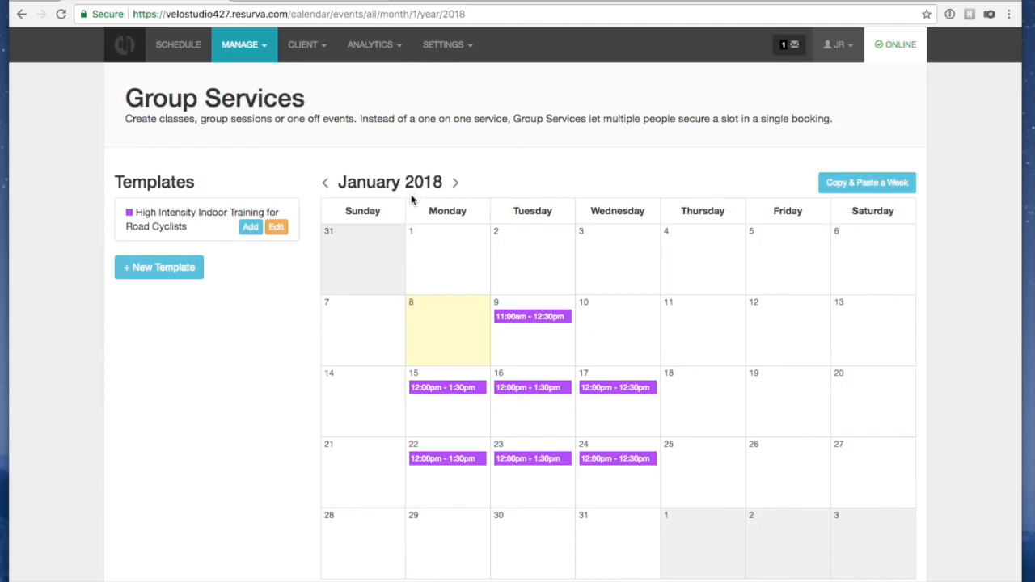
# Start a new group template, paste in the session description, and set a 2-hour gap after
pyautogui.click(173, 267)
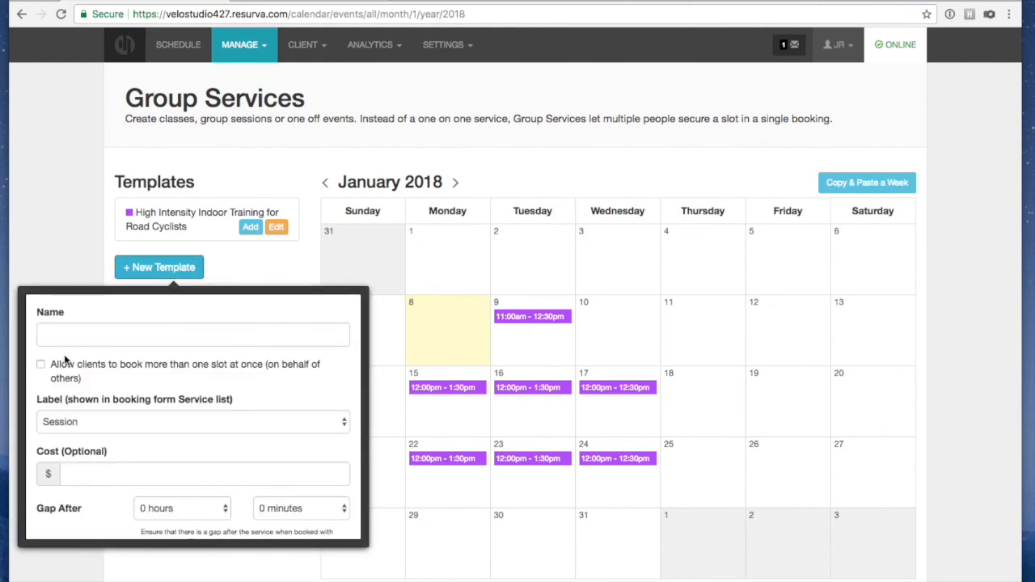
pyautogui.click(70, 338)
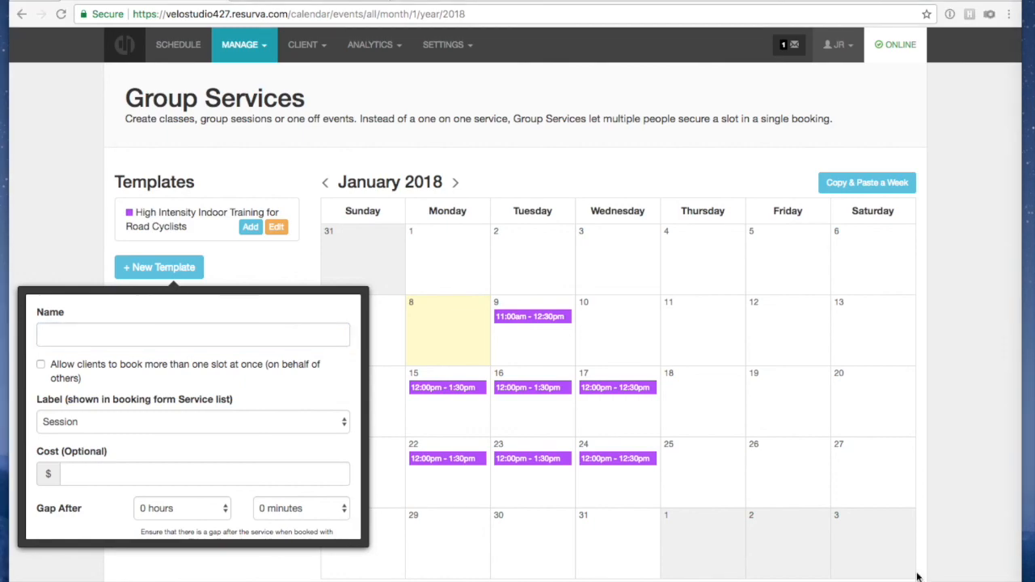
pyautogui.scroll(-3, 94, 457)
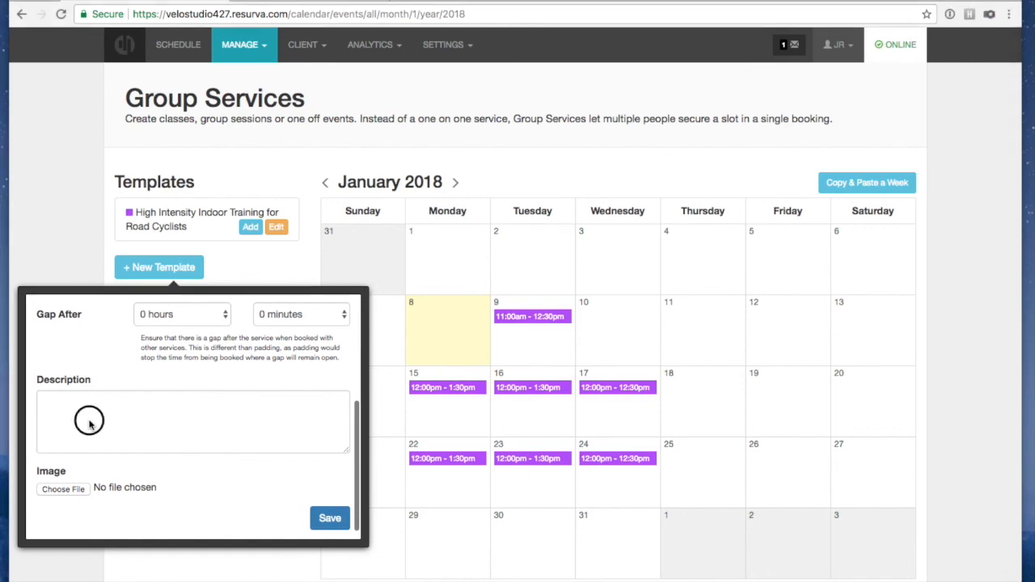
pyautogui.click(86, 418)
pyautogui.press('super+v')
pyautogui.scroll(3, 99, 421)
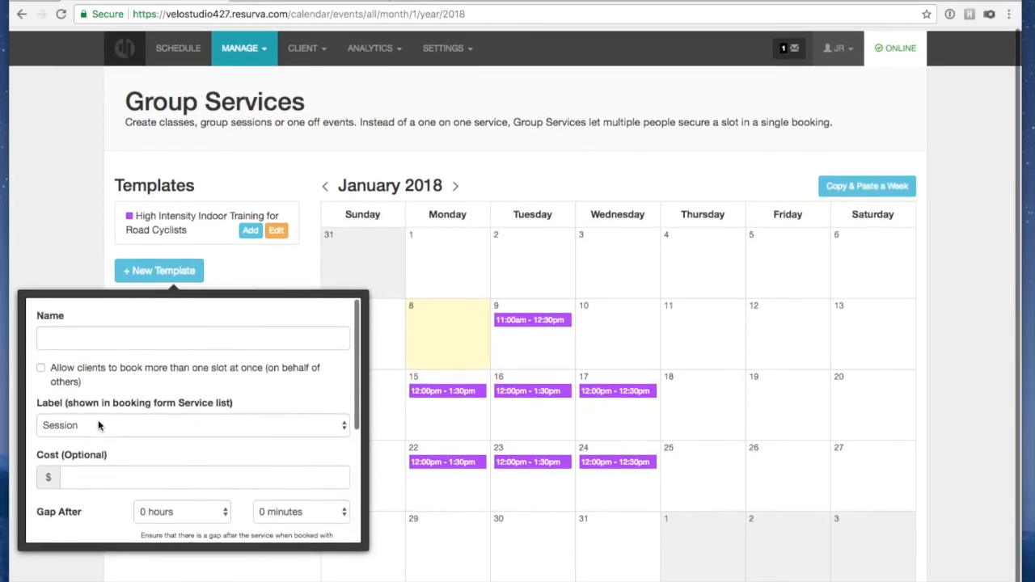
pyautogui.click(204, 509)
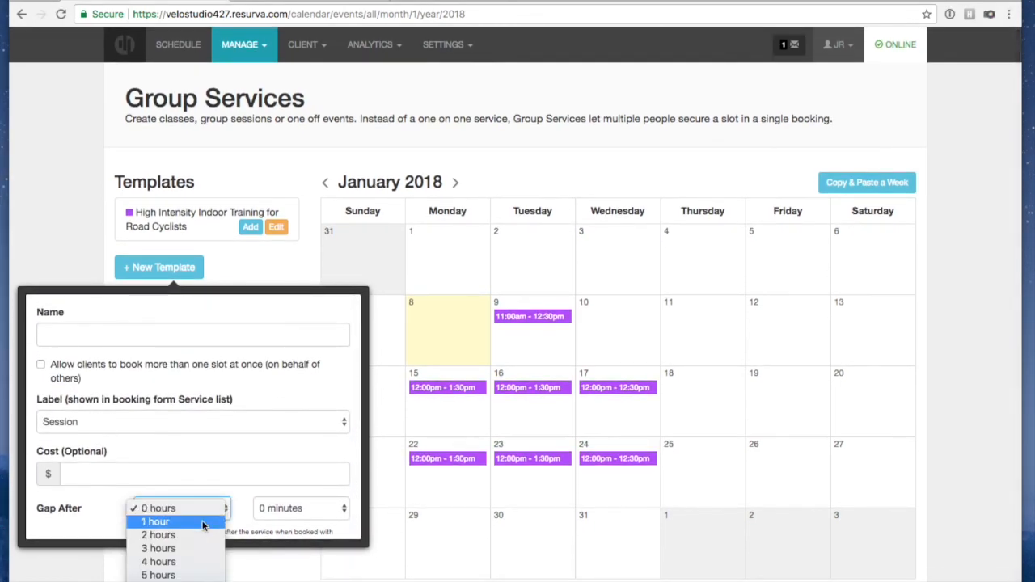
pyautogui.click(199, 534)
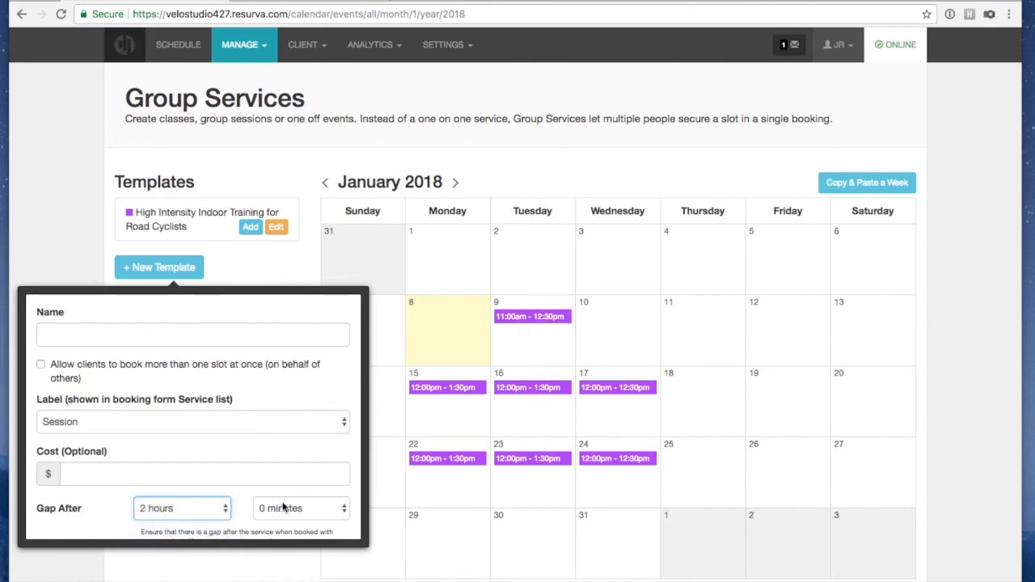
# Name it 'High Intsiensity Training for Triathletes', allow multi-slot booking, and set the cost to $20
pyautogui.click(90, 326)
pyautogui.write('High Int')
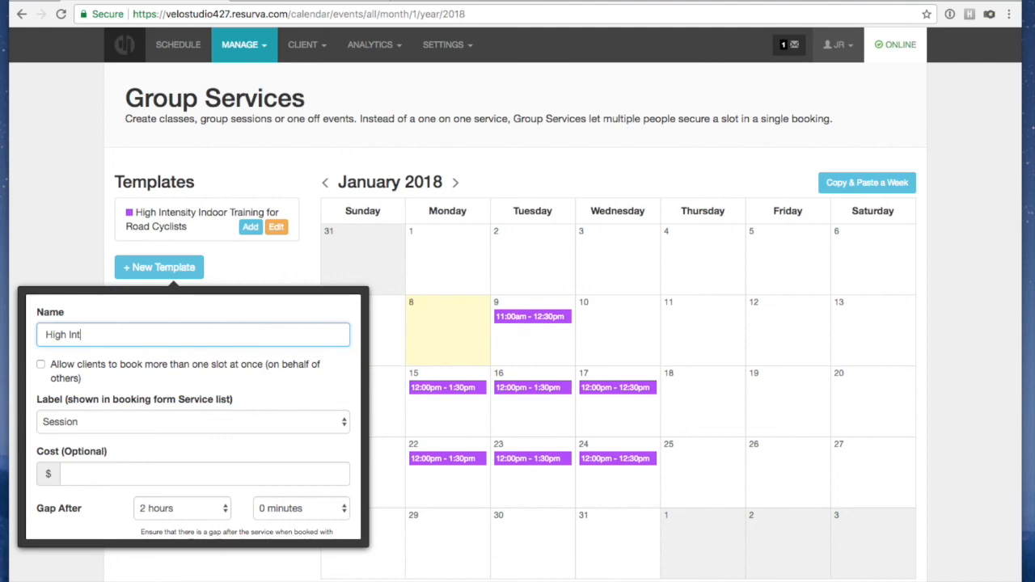
pyautogui.write('si')
pyautogui.write('ensity Tra')
pyautogui.write('ining for Tri')
pyautogui.write('athletes')
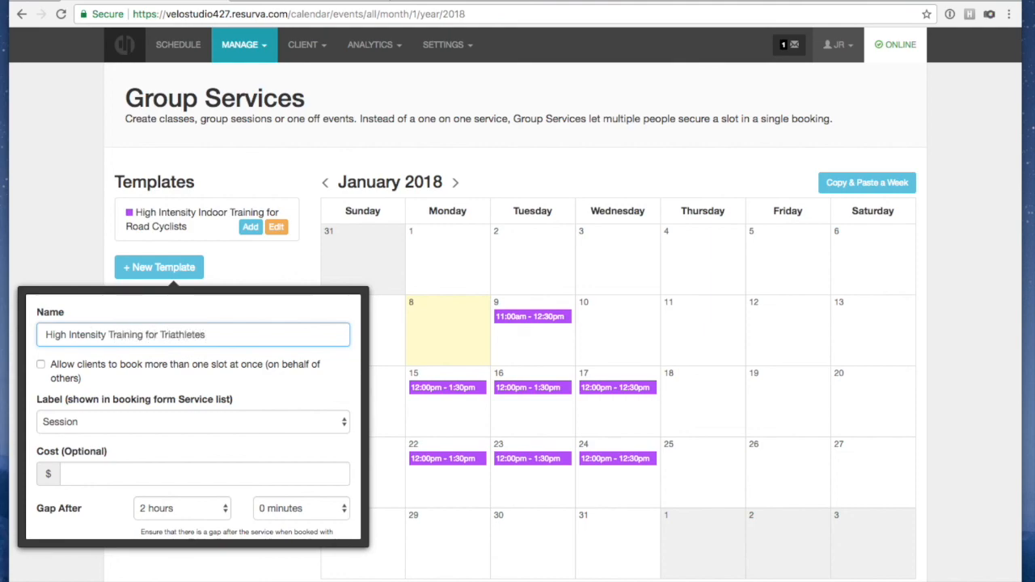
pyautogui.click(39, 365)
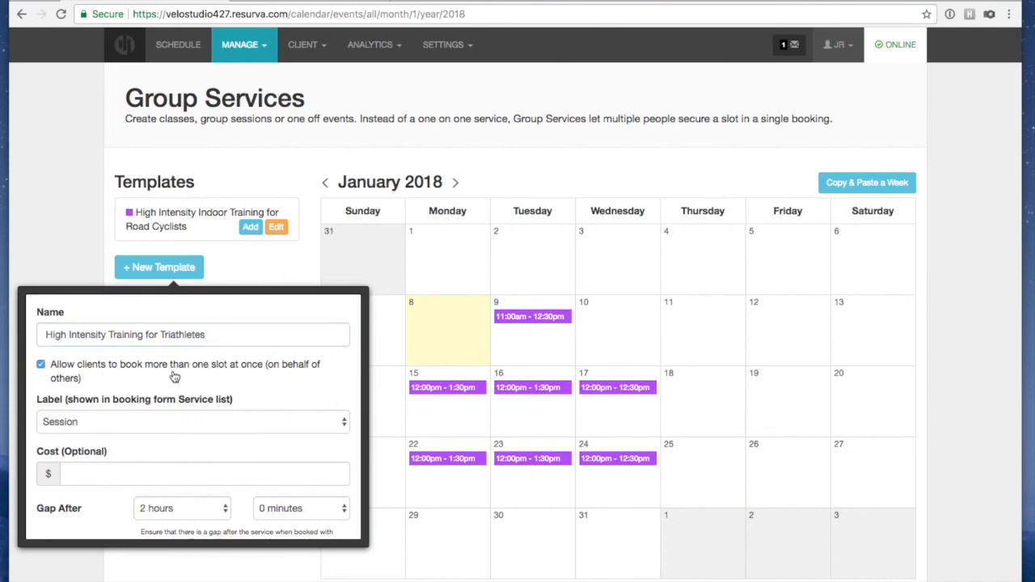
pyautogui.scroll(-1, 174, 377)
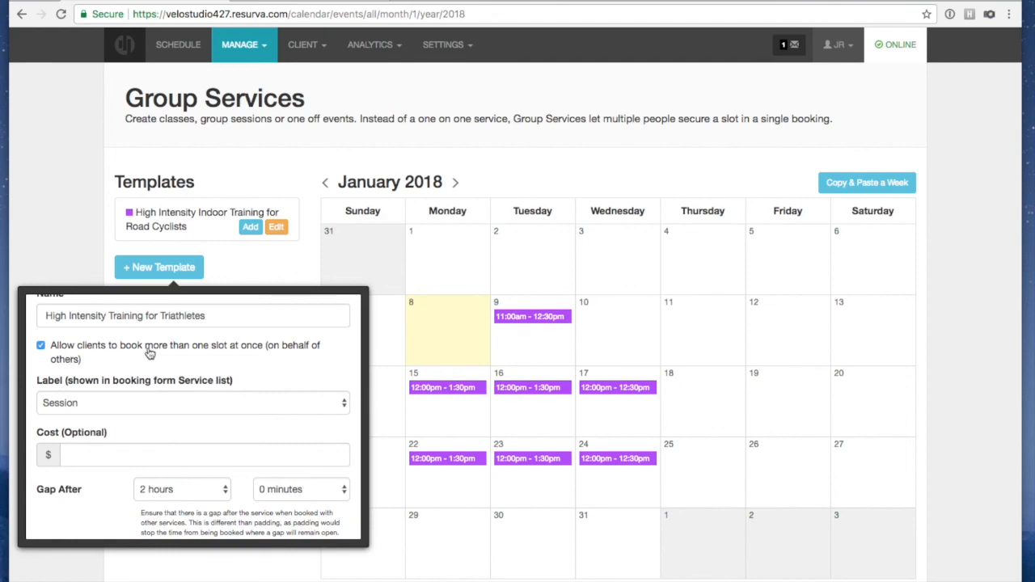
pyautogui.scroll(-1, 149, 353)
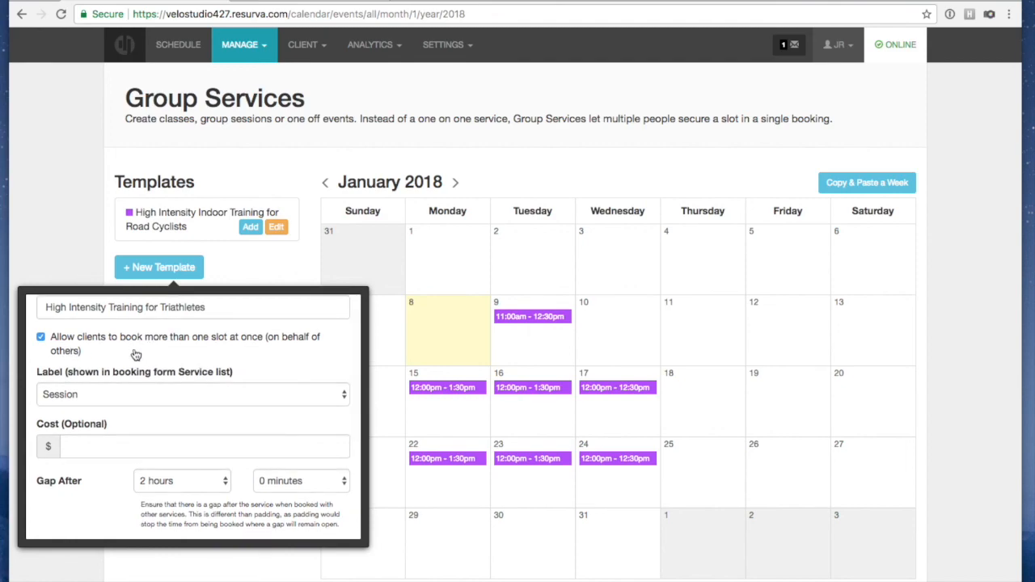
pyautogui.click(103, 449)
pyautogui.write('20')
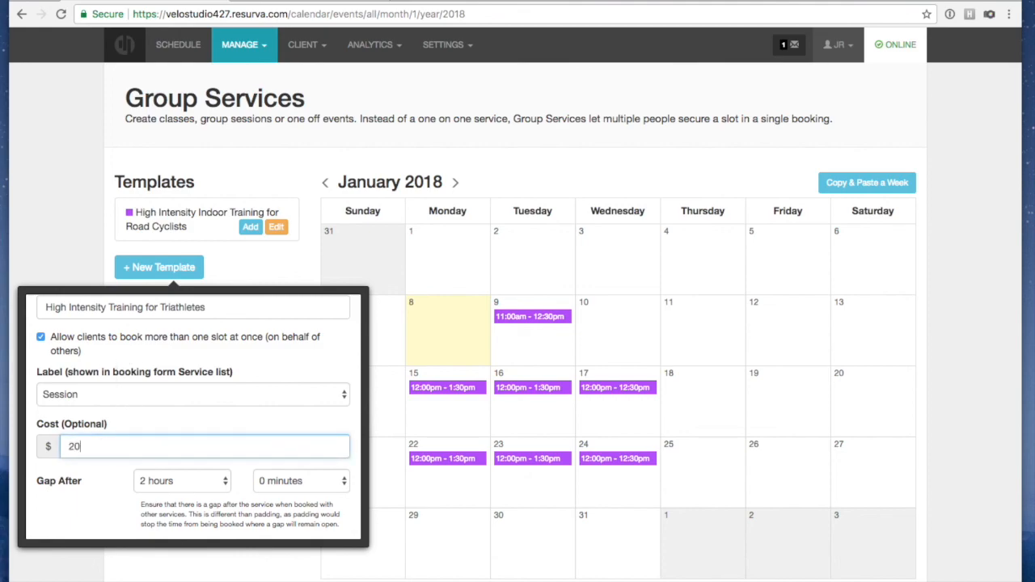
pyautogui.click(97, 504)
# Change the gap after sessions to 0 hours and save the template
pyautogui.scroll(-3, 176, 495)
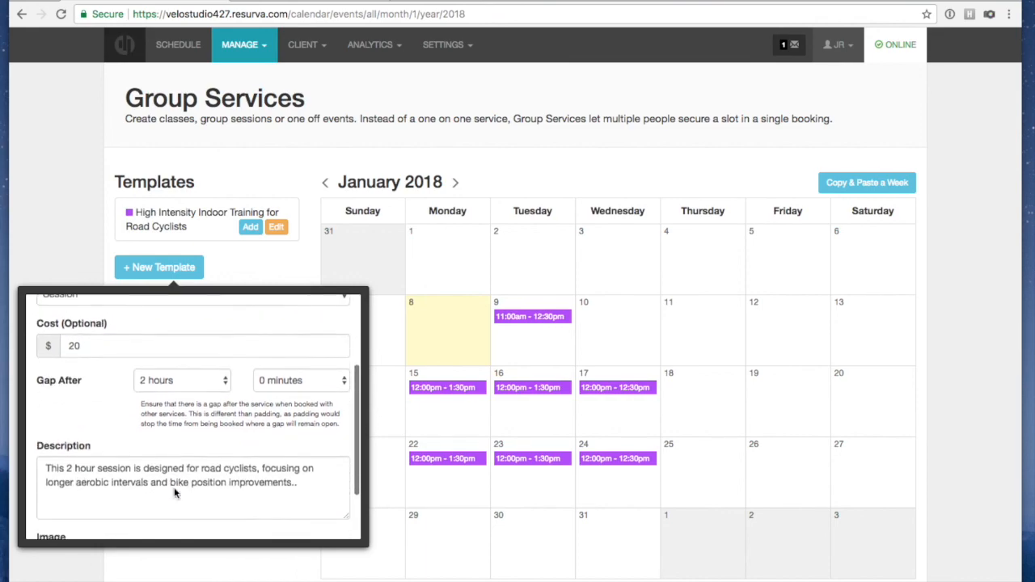
pyautogui.click(172, 360)
pyautogui.click(166, 331)
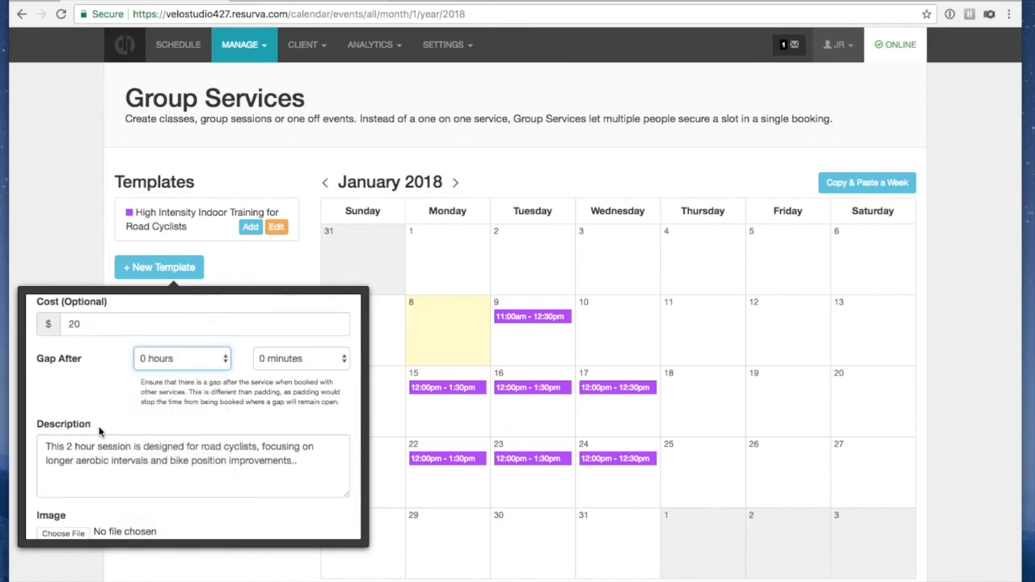
pyautogui.scroll(-2, 118, 408)
pyautogui.scroll(2, 118, 408)
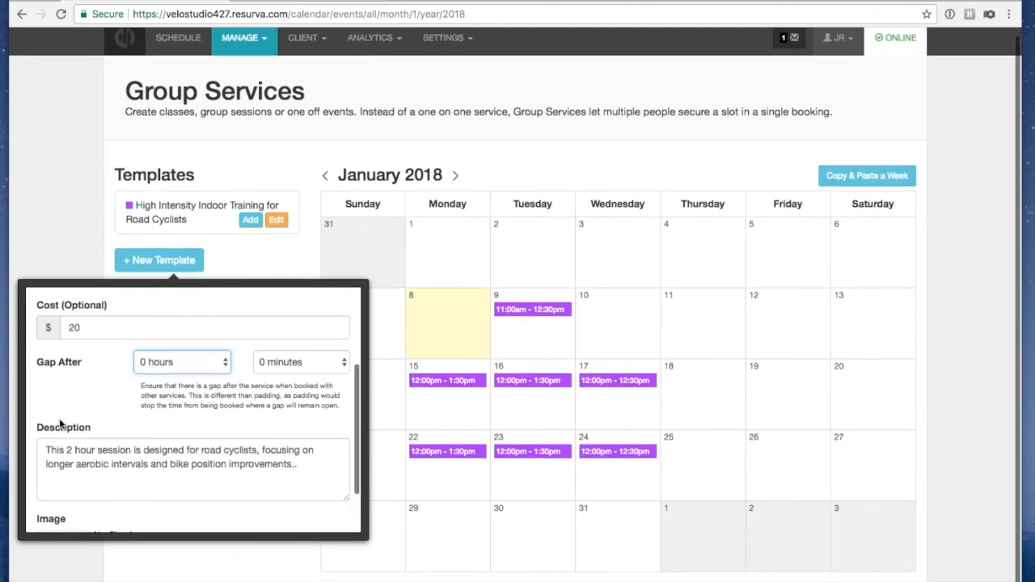
pyautogui.scroll(-2, 118, 471)
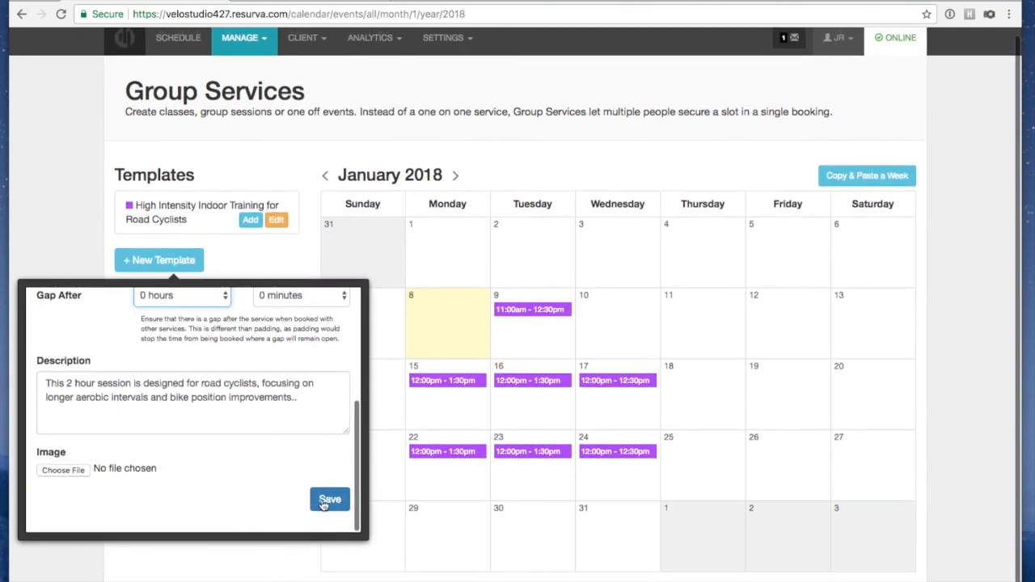
pyautogui.click(332, 498)
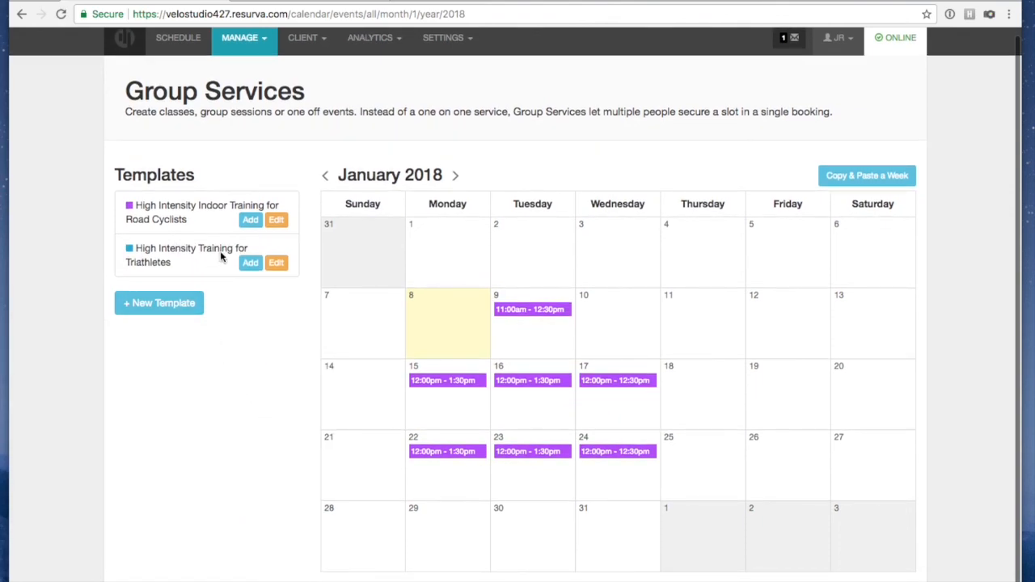
# Schedule a triathletes session on January 9 from 1:00 to 3:00 pm
pyautogui.click(250, 264)
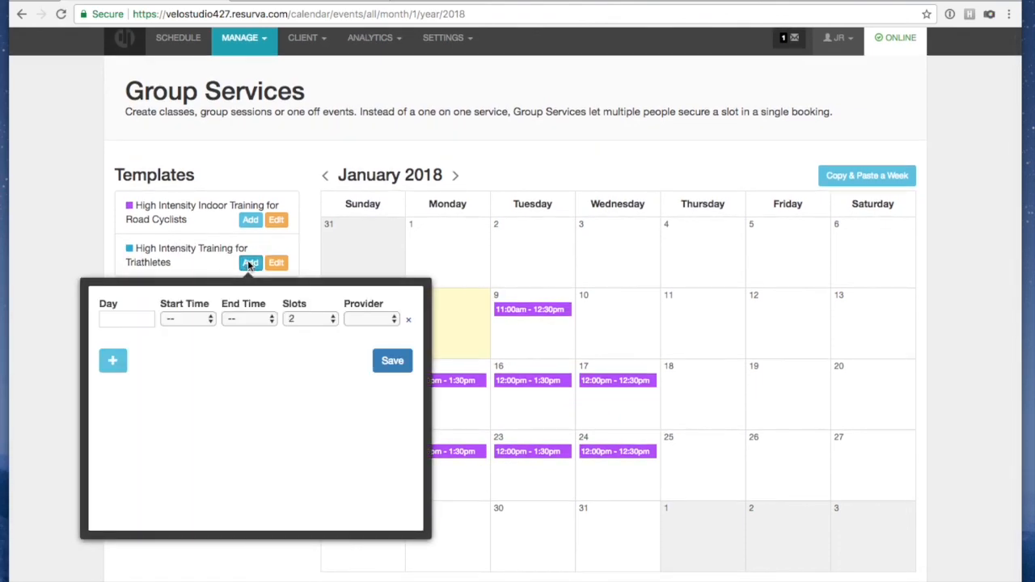
pyautogui.click(104, 316)
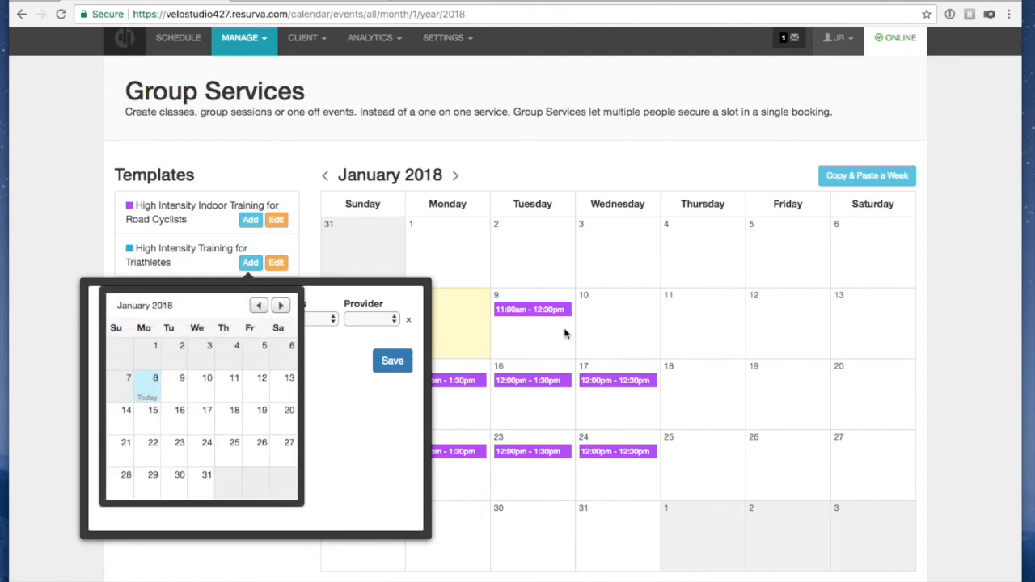
pyautogui.click(182, 393)
pyautogui.click(183, 320)
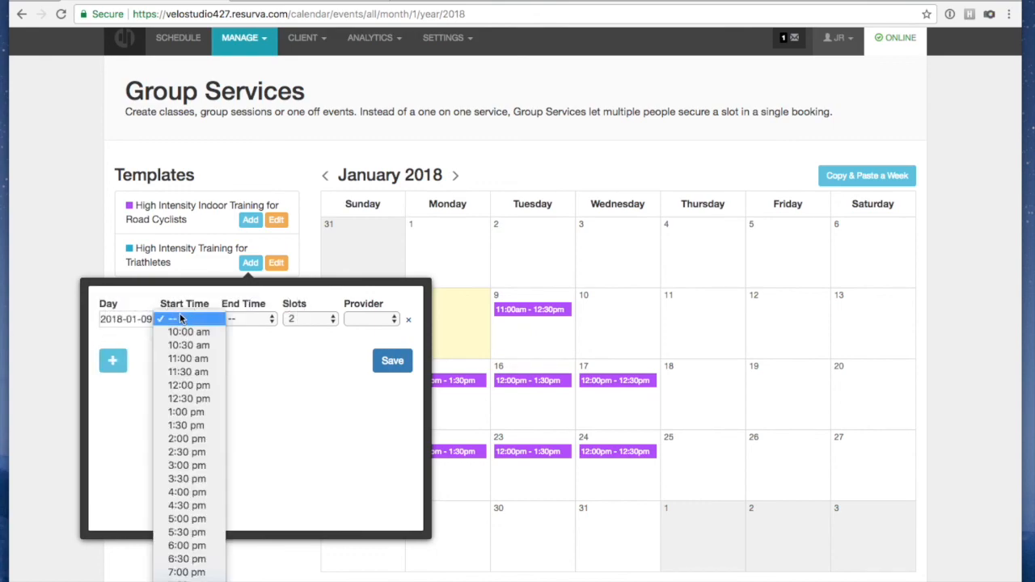
pyautogui.click(187, 412)
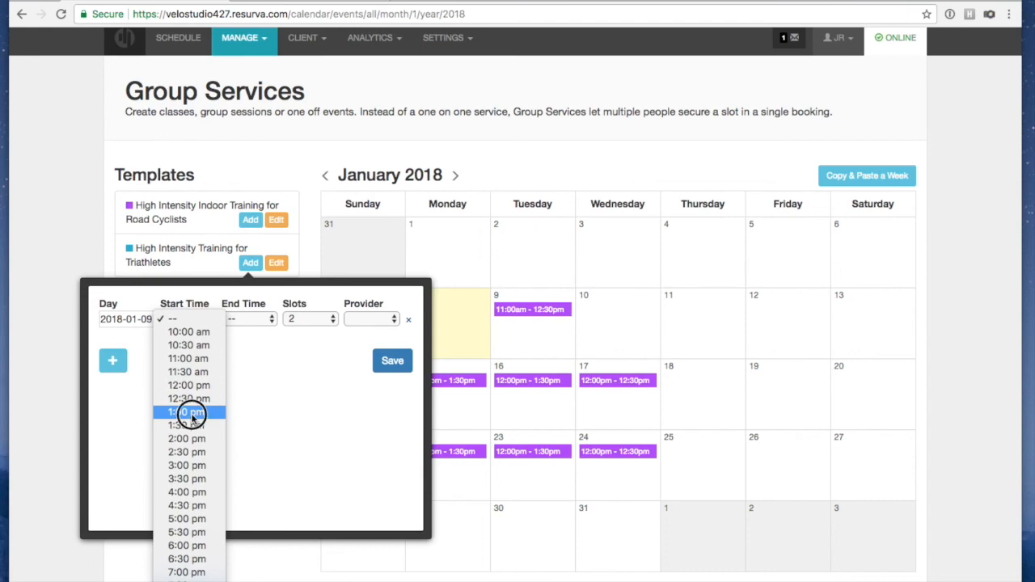
pyautogui.click(258, 322)
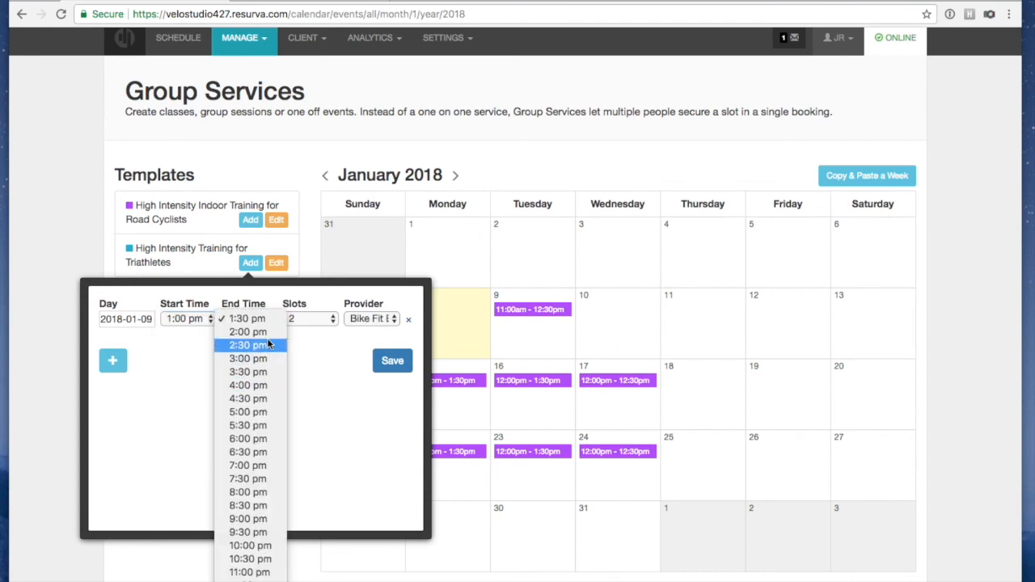
pyautogui.click(256, 363)
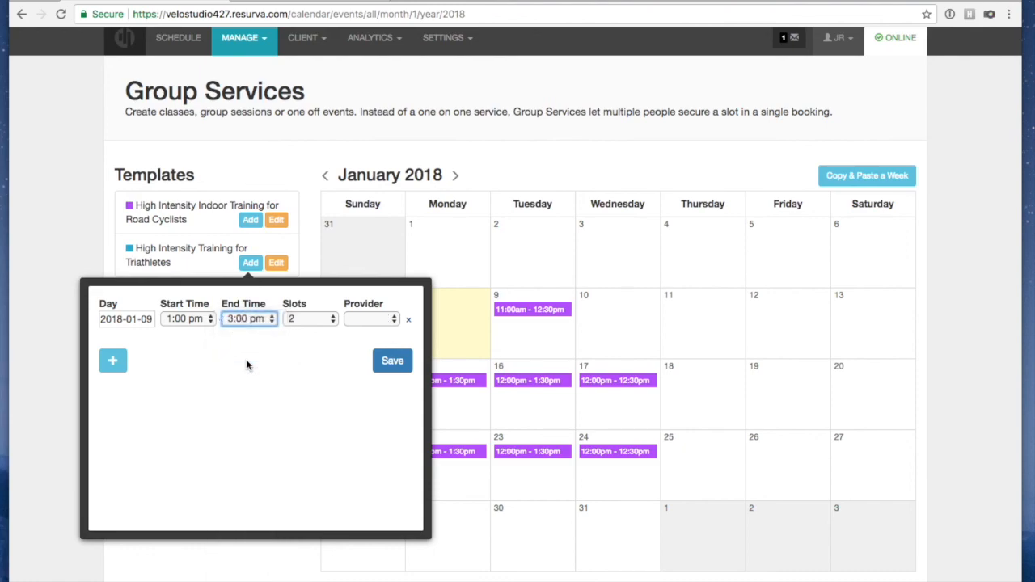
# Give the session 15 slots, assign Coach as provider, and save it
pyautogui.click(317, 322)
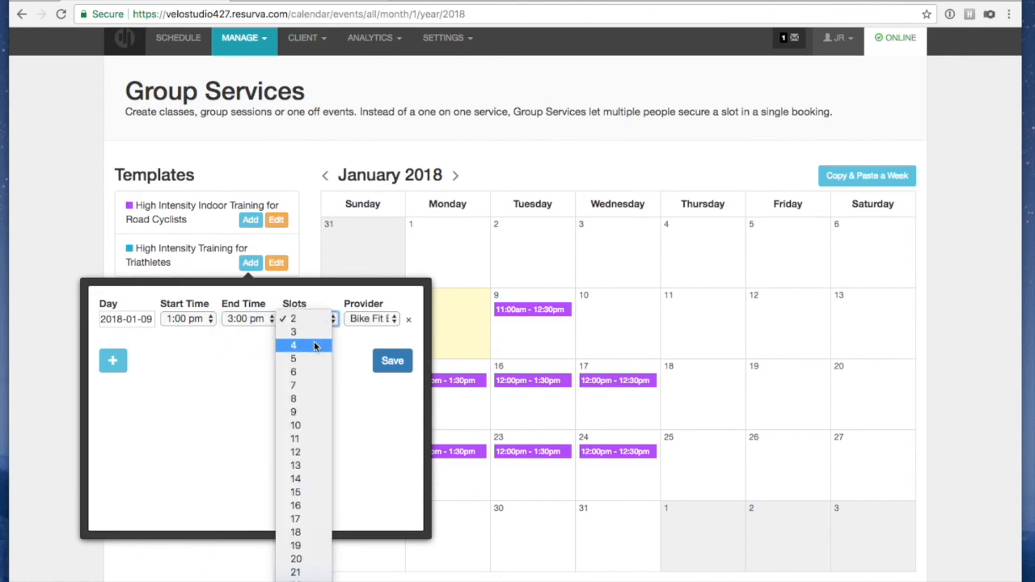
pyautogui.scroll(-2, 315, 336)
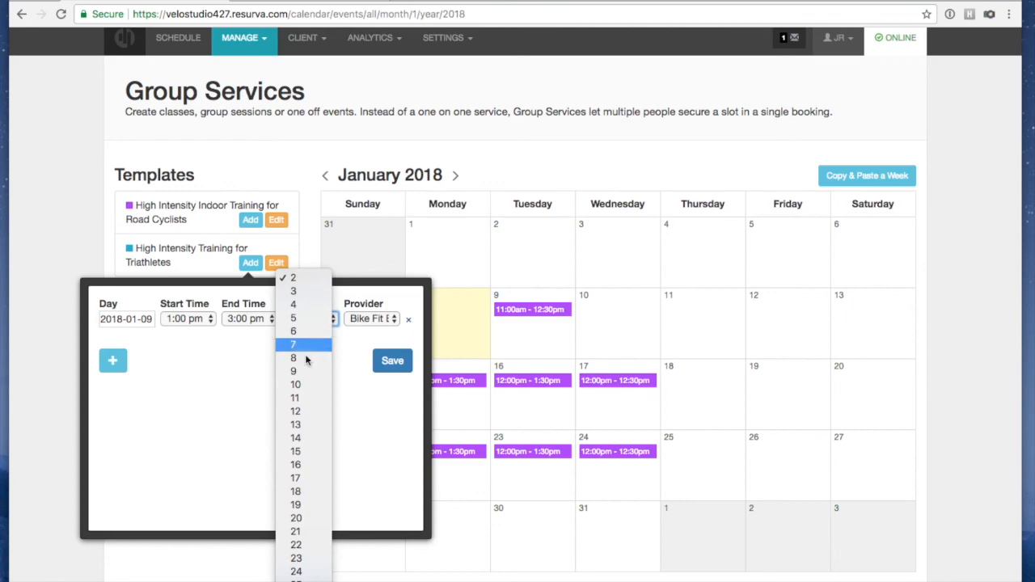
pyautogui.click(319, 454)
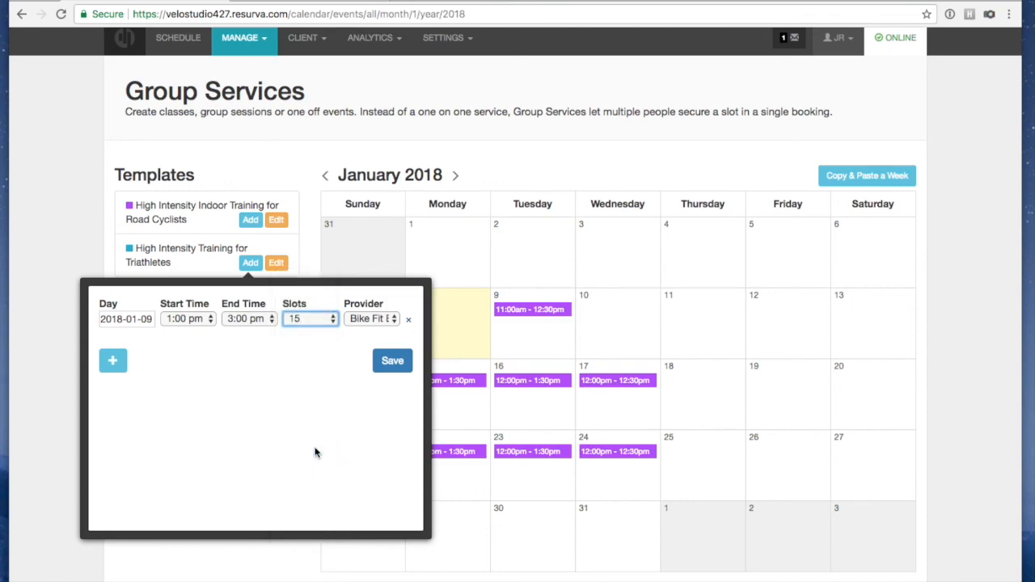
pyautogui.click(360, 320)
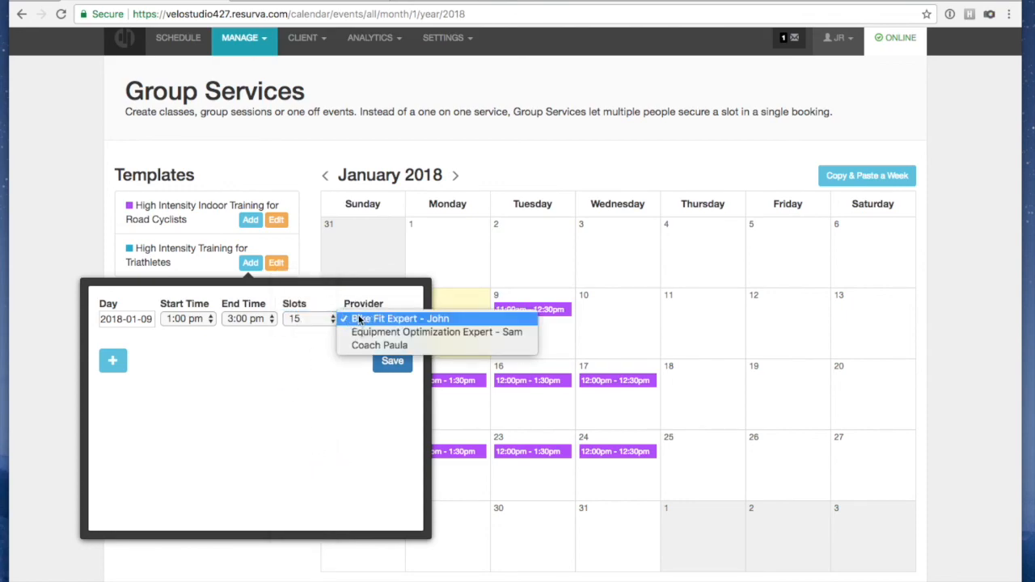
pyautogui.click(374, 346)
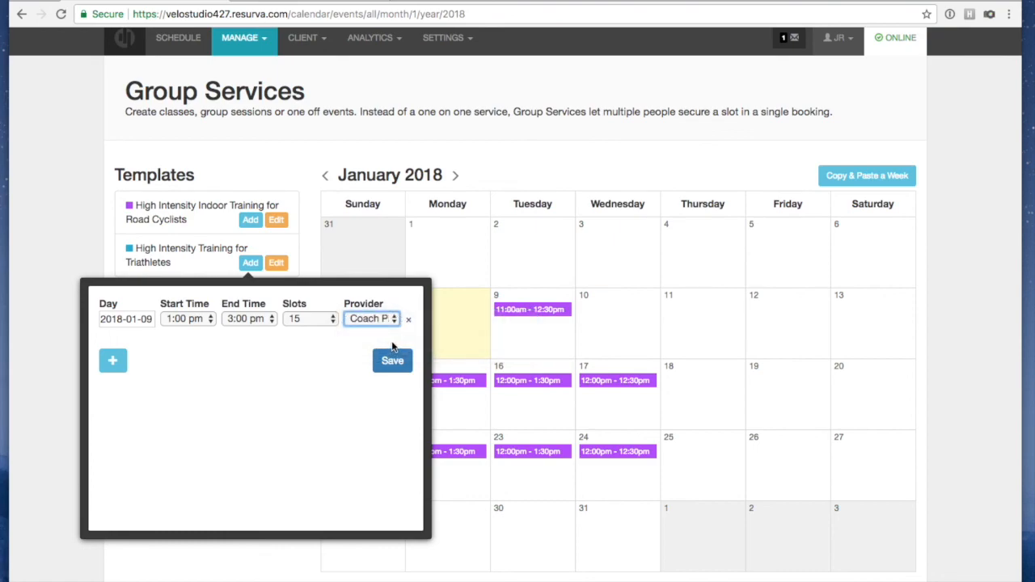
pyautogui.click(396, 367)
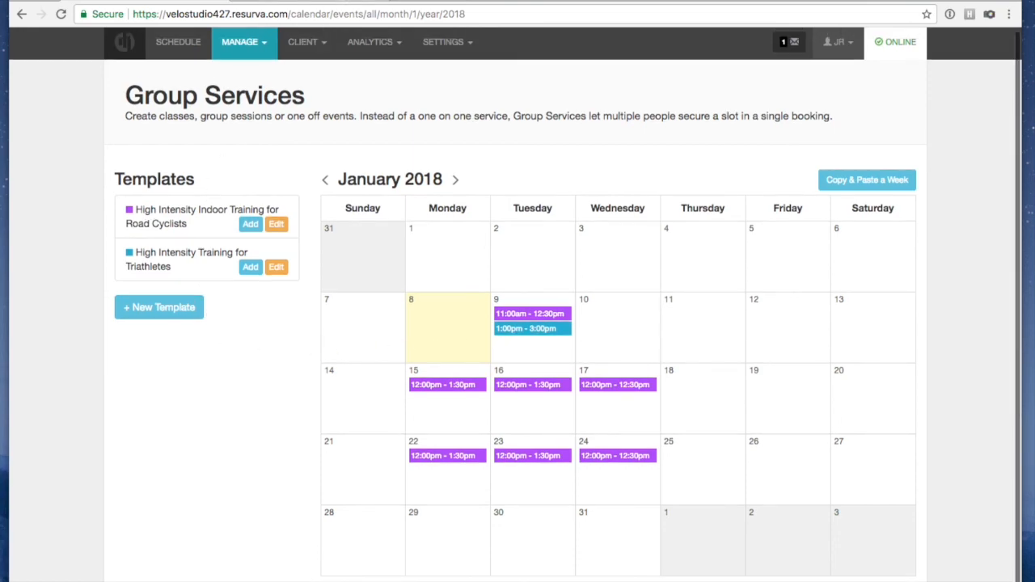
pyautogui.click(356, 0)
# On the public booking page, start a new booking and choose January 9
pyautogui.click(364, 196)
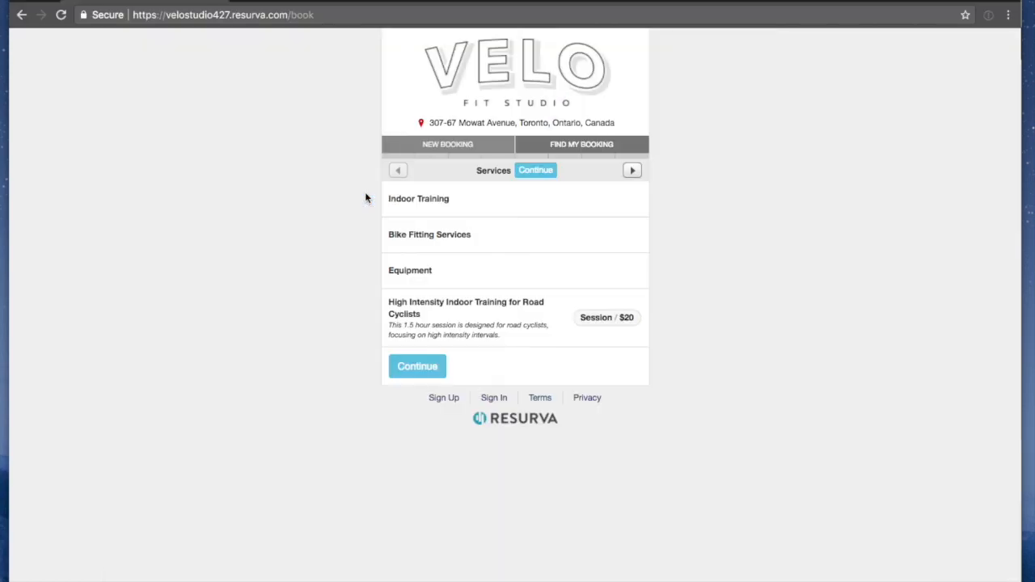
pyautogui.click(426, 144)
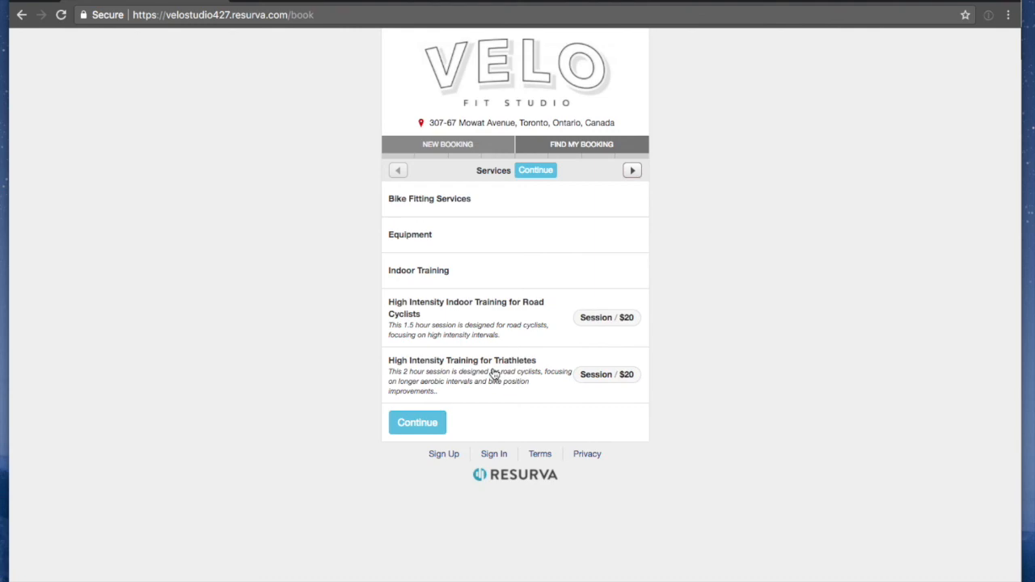
pyautogui.click(433, 422)
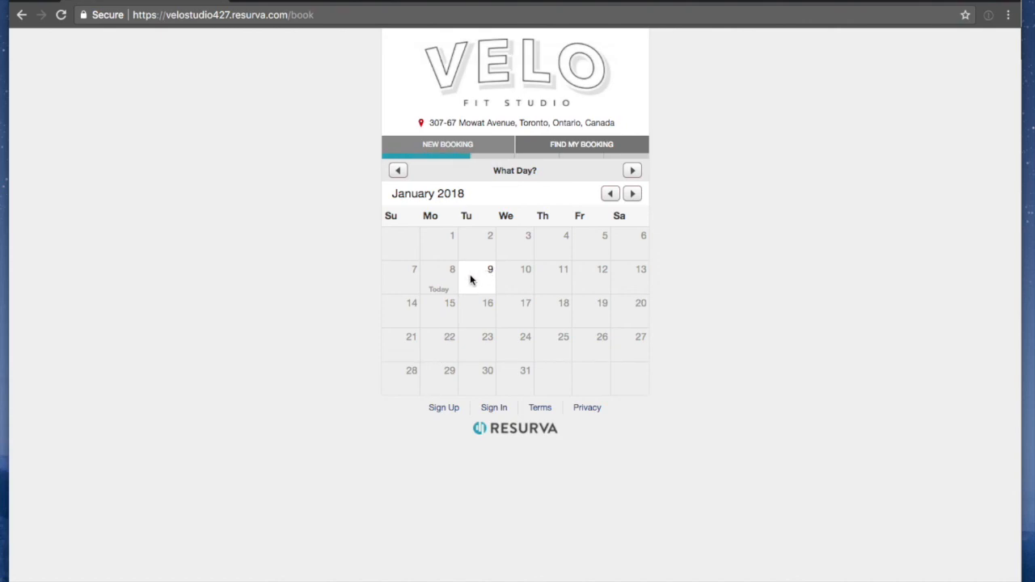
pyautogui.click(469, 280)
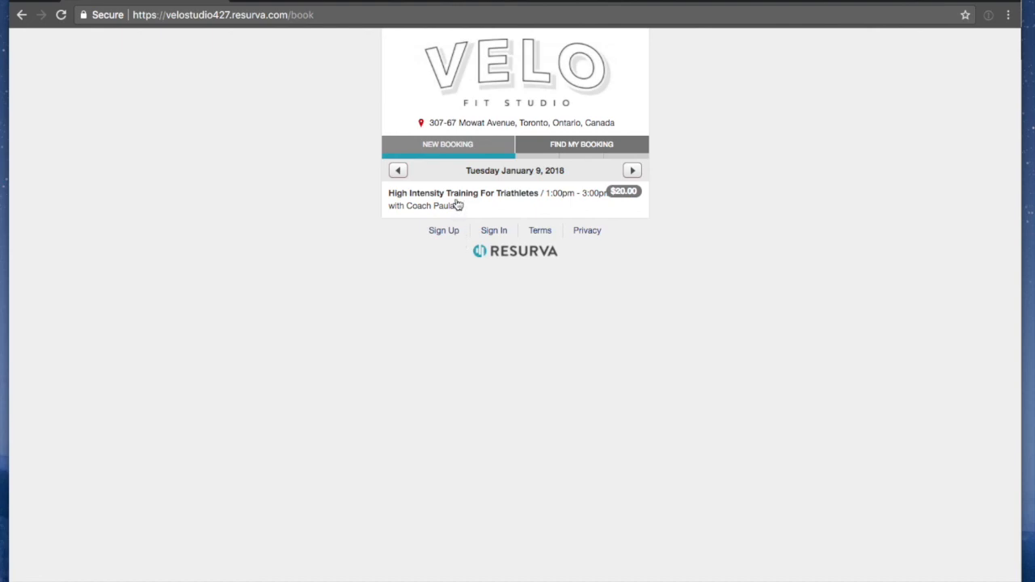
# Check the triathlete class's people count allows up to 15, then reset to the services list
pyautogui.click(456, 204)
pyautogui.click(507, 234)
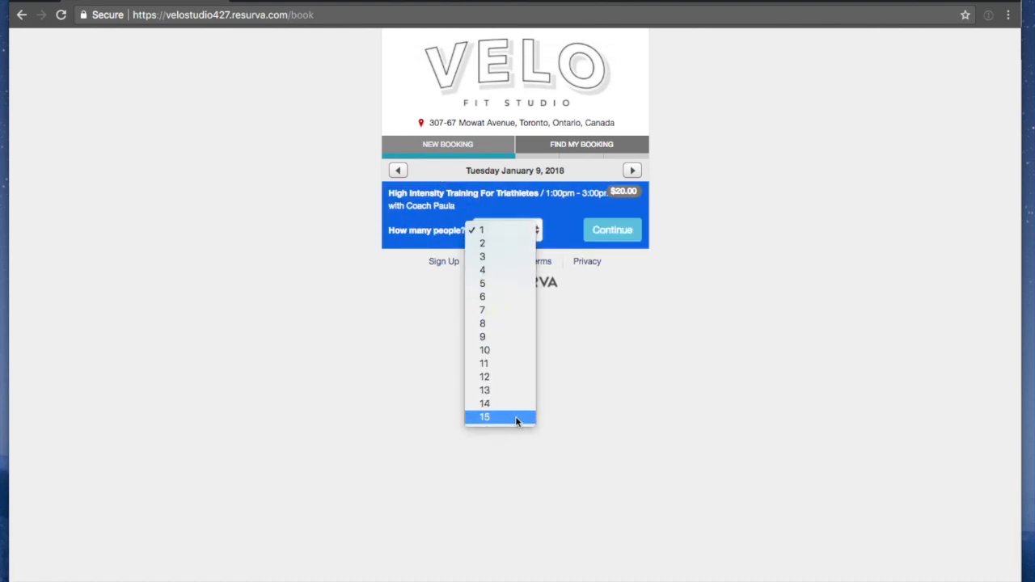
pyautogui.click(586, 364)
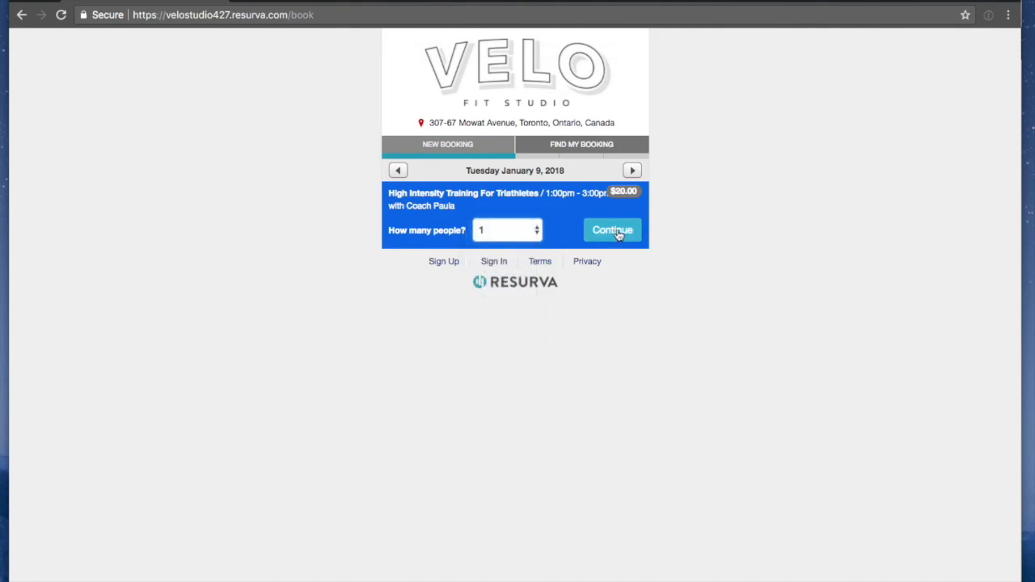
pyautogui.click(463, 145)
pyautogui.click(352, 2)
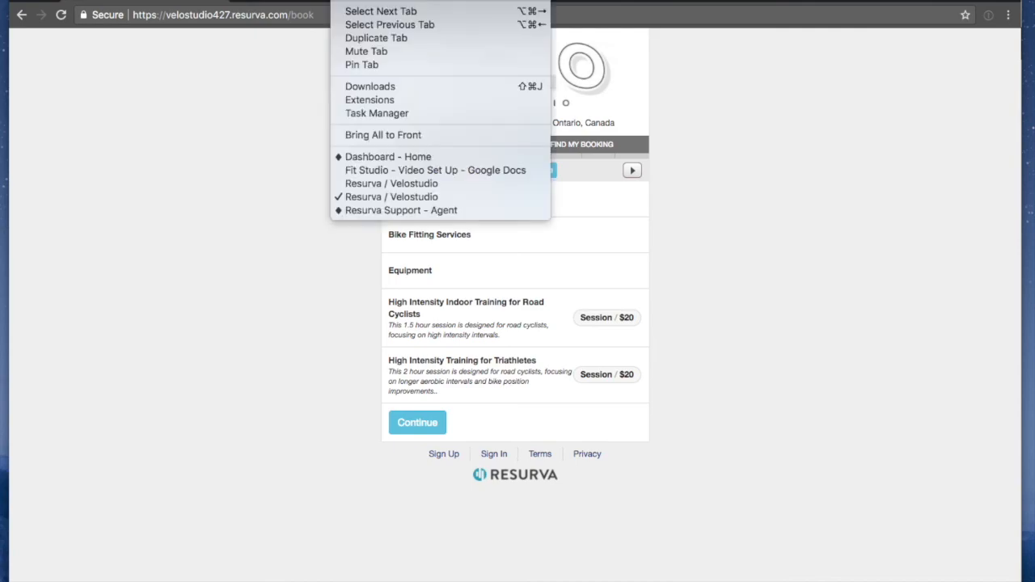
# Return to the admin Group Services window and open MANAGE > POS setup
pyautogui.click(363, 189)
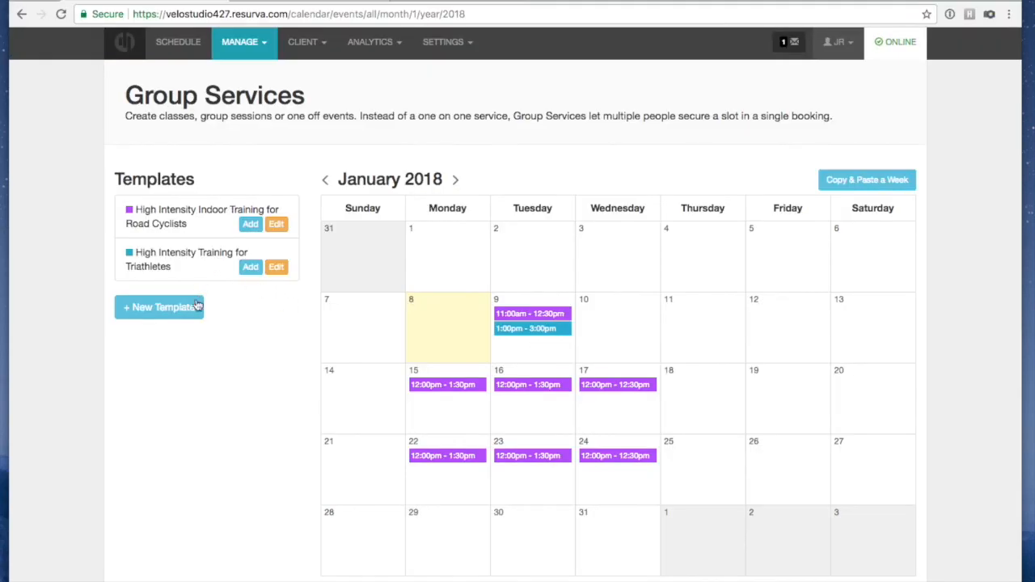
pyautogui.scroll(1, 225, 417)
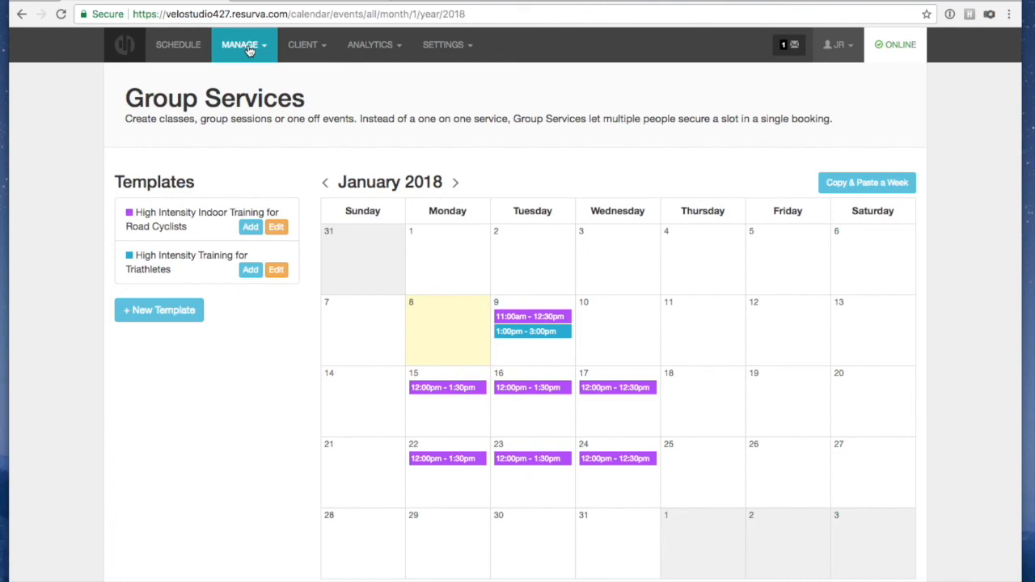
pyautogui.click(311, 47)
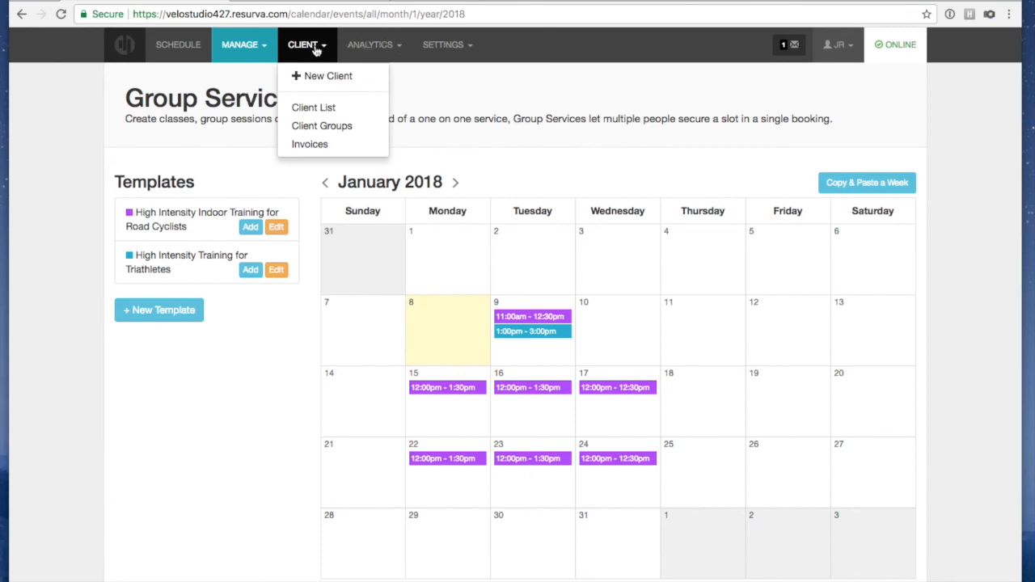
pyautogui.click(252, 47)
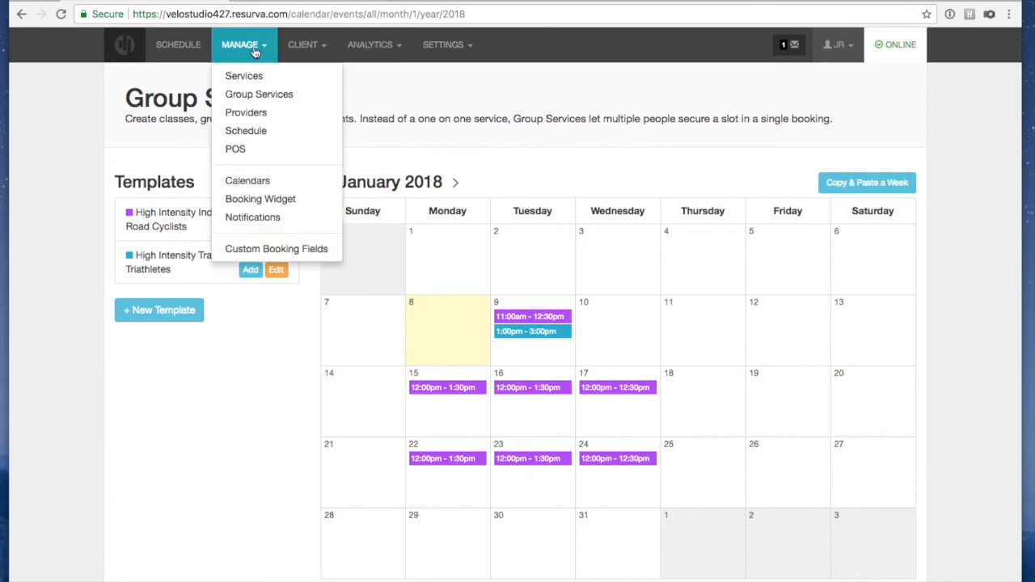
pyautogui.click(236, 150)
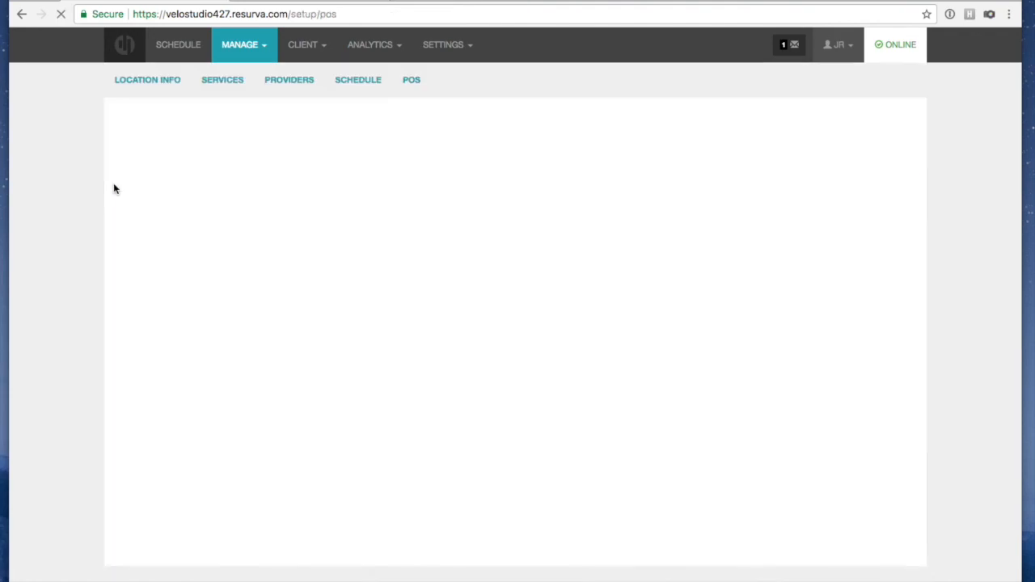
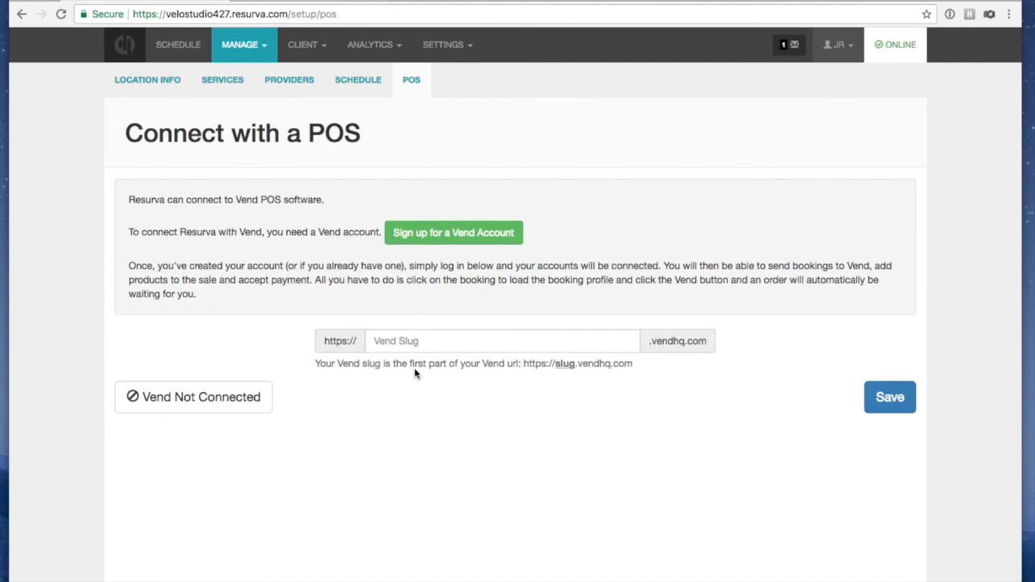
# From the Connect with a POS page, bring up the MANAGE menu
pyautogui.click(238, 46)
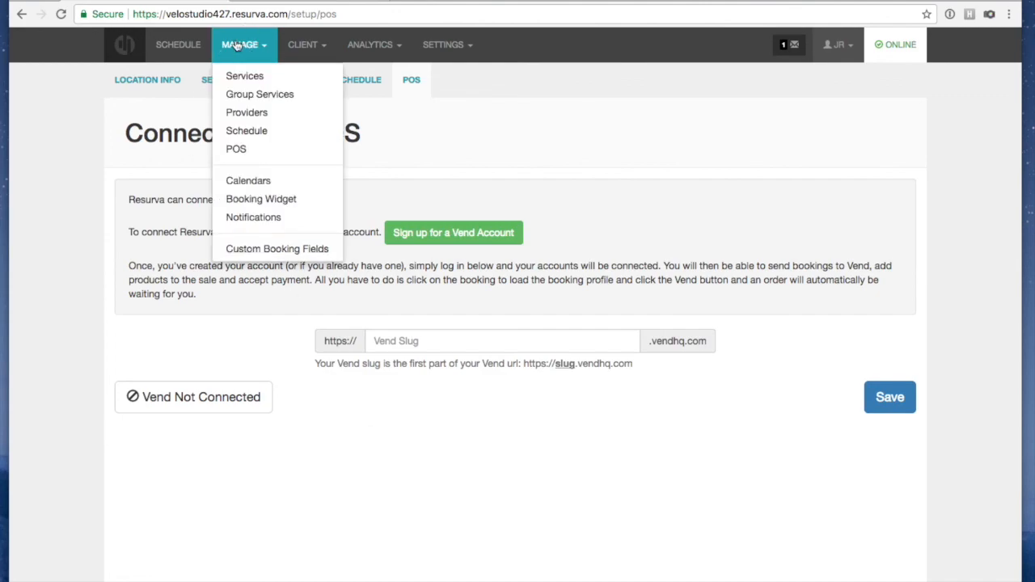
# Open the Booking Widget page and view its Authorized Sites, starting then dismissing a new host site
pyautogui.click(232, 199)
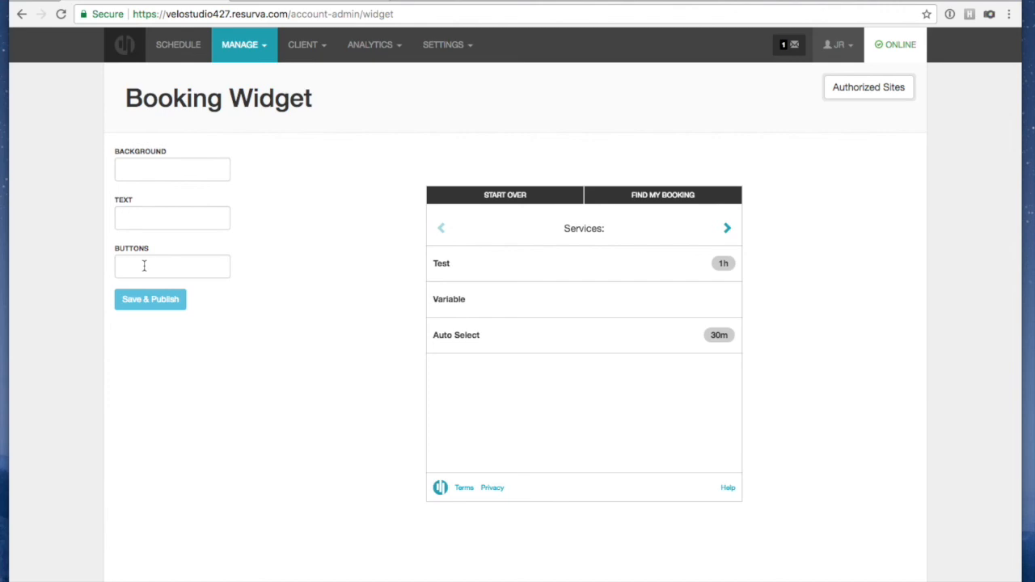
pyautogui.click(845, 90)
pyautogui.click(957, 133)
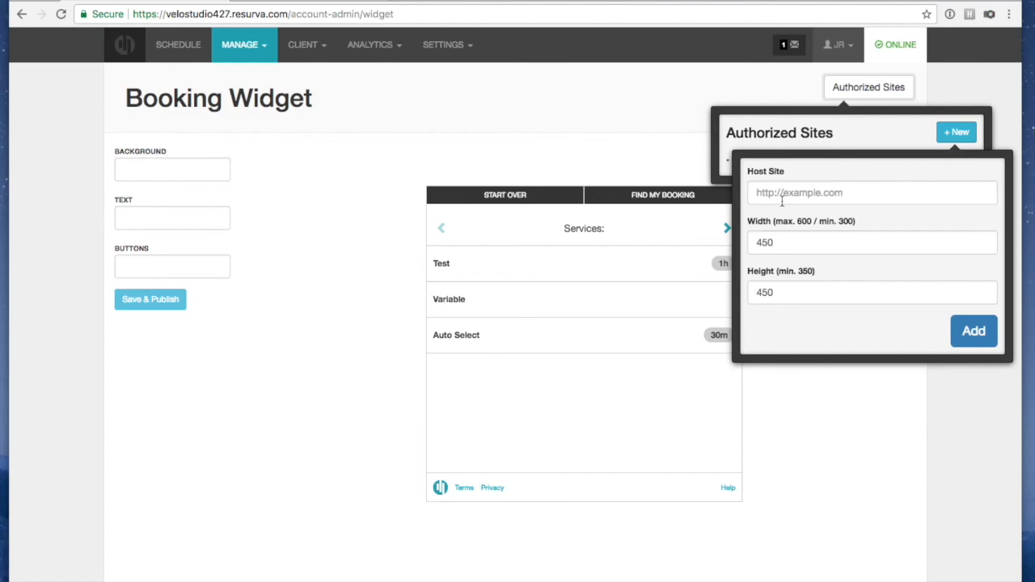
pyautogui.click(655, 158)
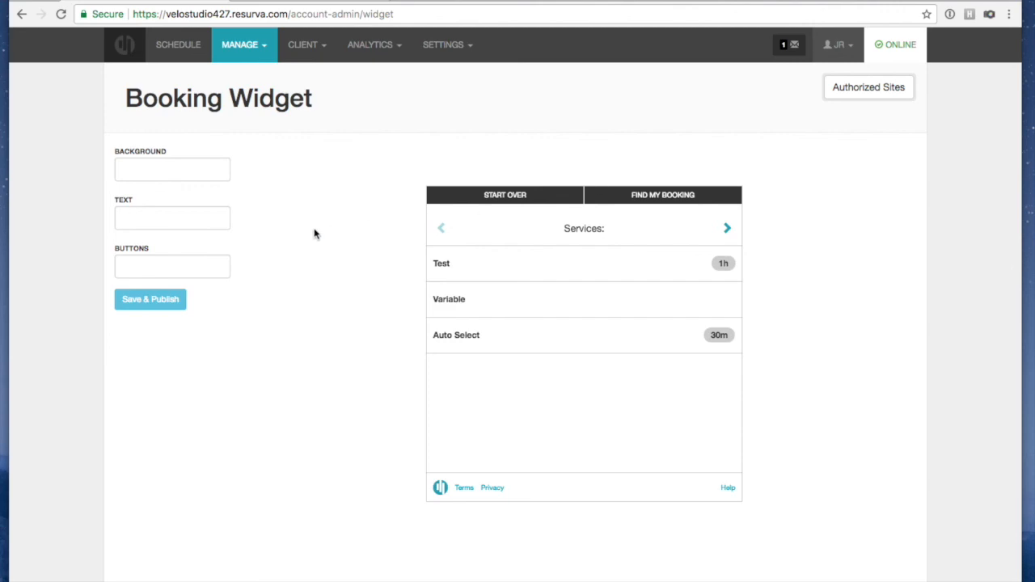
# Bring the MANAGE menu back up
pyautogui.click(245, 42)
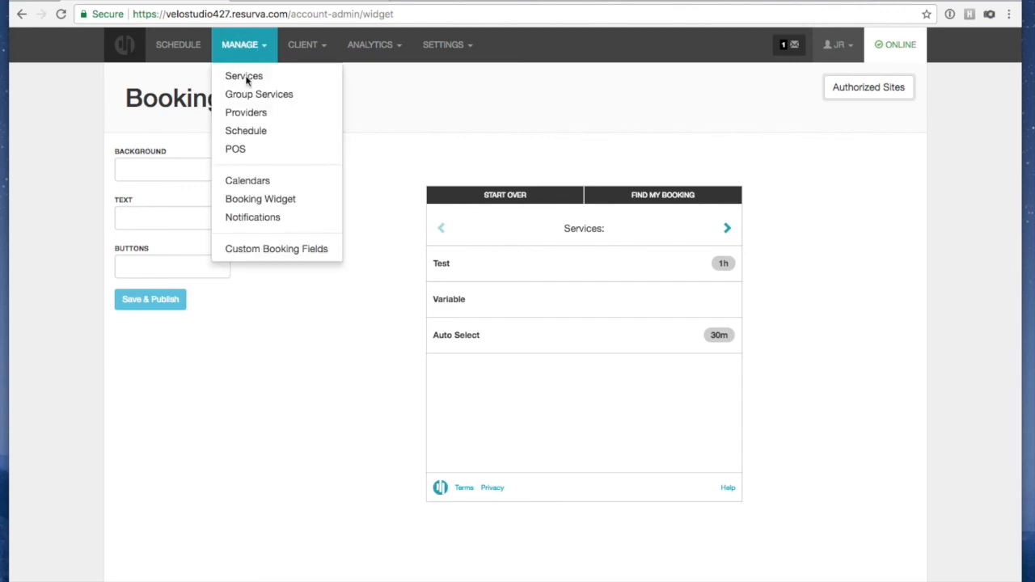
pyautogui.click(247, 229)
pyautogui.click(240, 46)
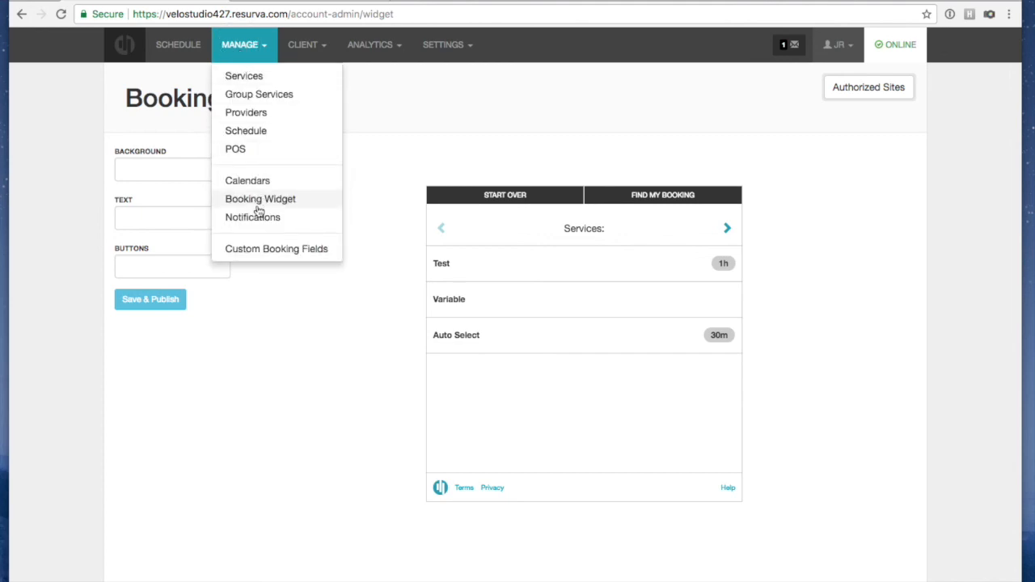
# Look over the Notifications message templates, then go to the Custom Booking Fields page
pyautogui.click(266, 216)
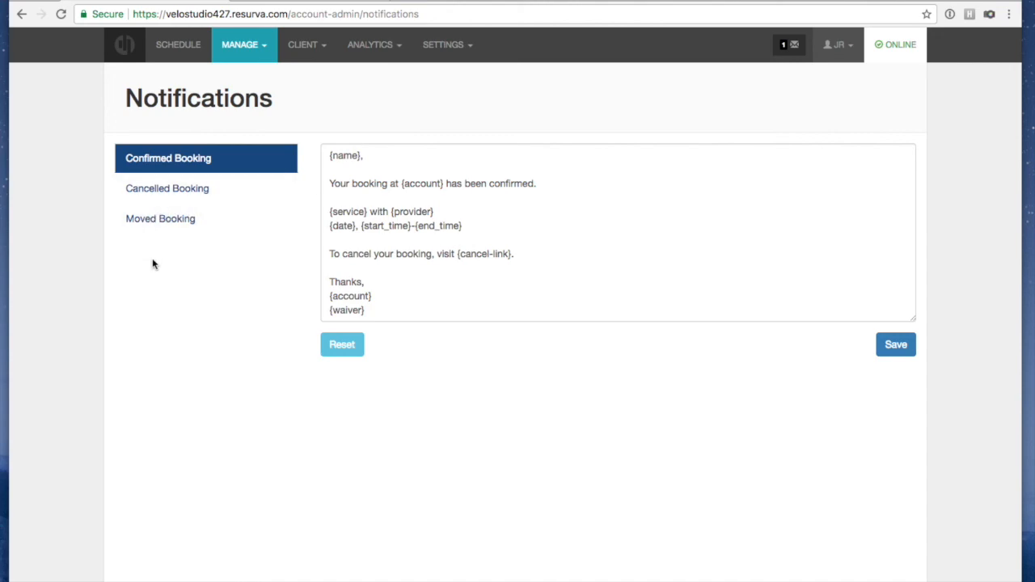
pyautogui.click(227, 51)
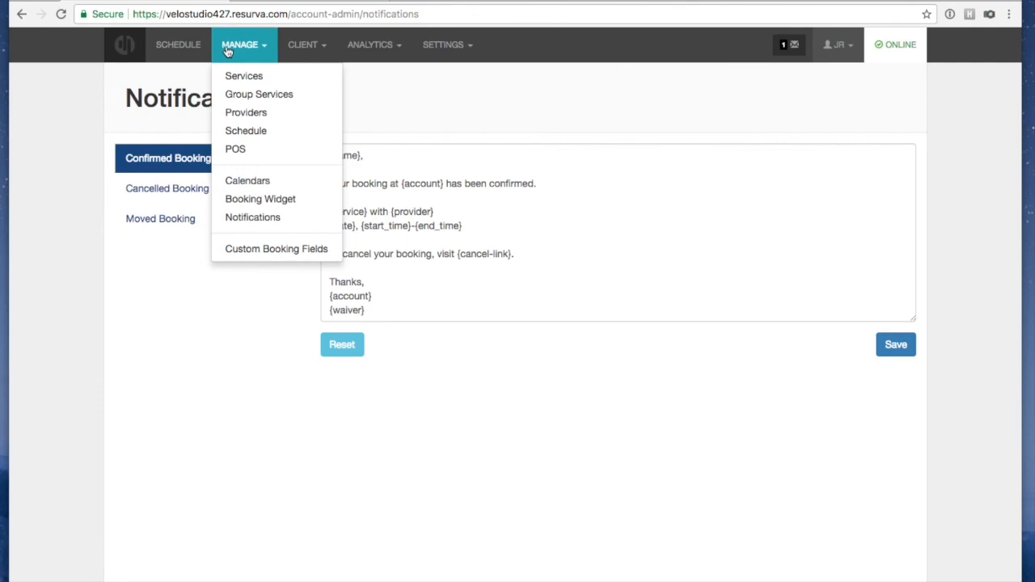
pyautogui.click(244, 251)
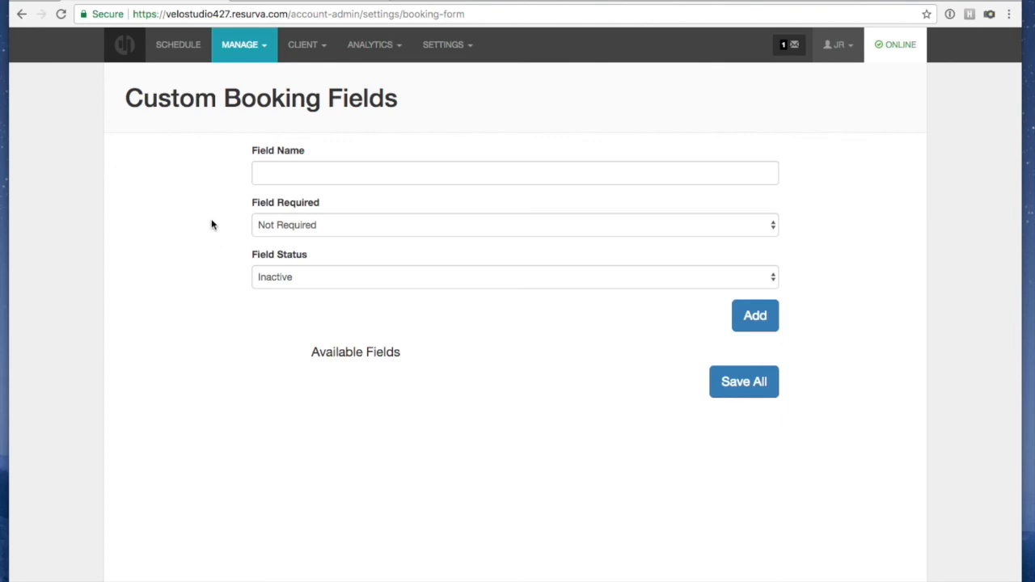
pyautogui.click(249, 49)
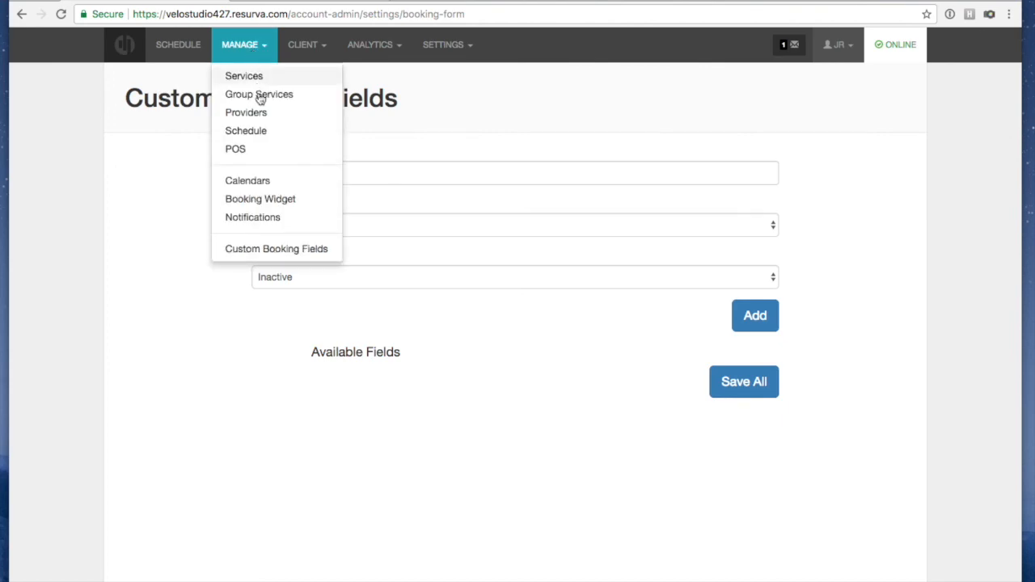
pyautogui.click(244, 45)
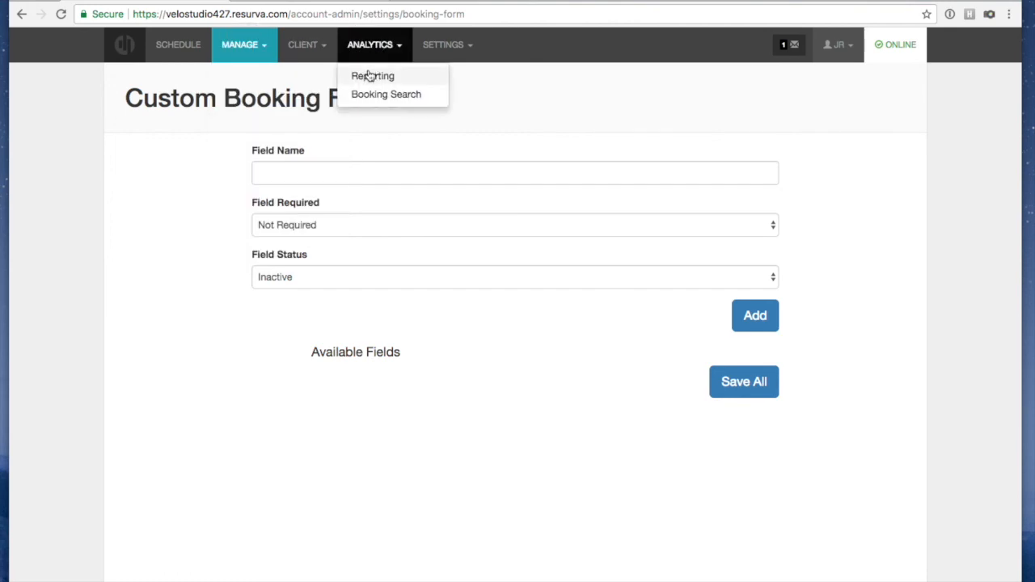
# Open Analytics Reporting and switch to the Bookings report for the Last 30 Days
pyautogui.click(370, 74)
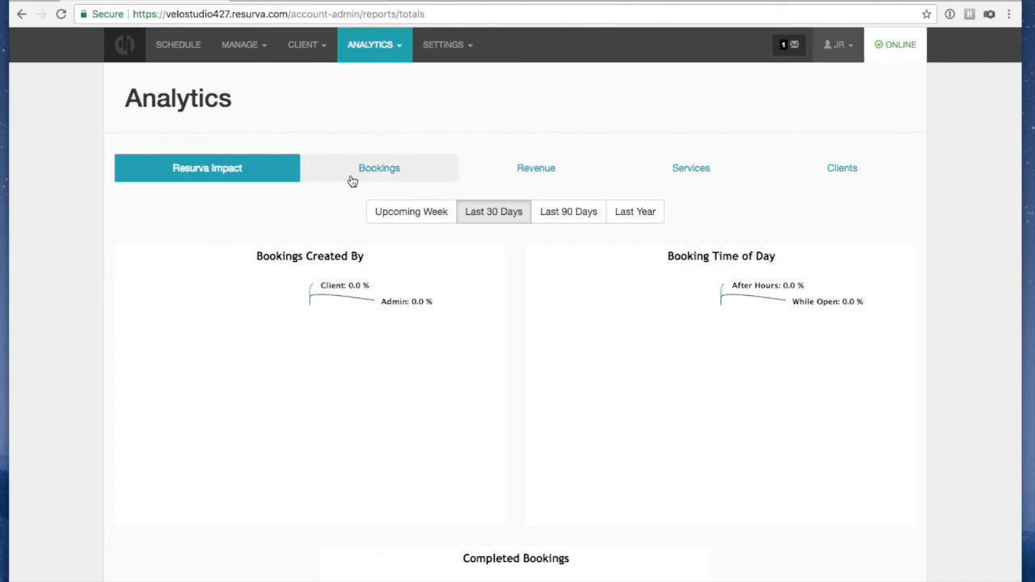
pyautogui.scroll(-3, 98, 199)
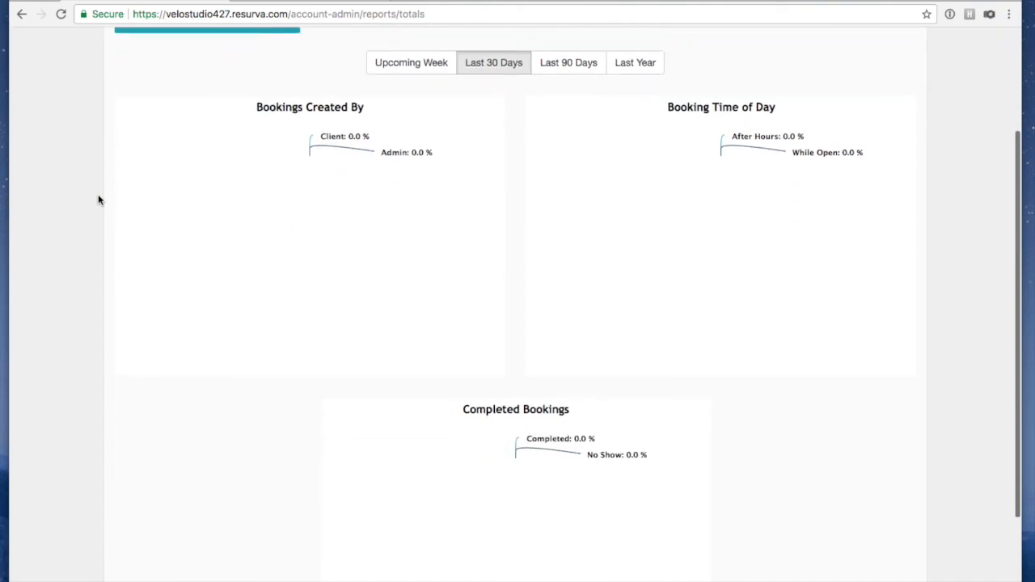
pyautogui.scroll(3, 101, 198)
pyautogui.click(389, 168)
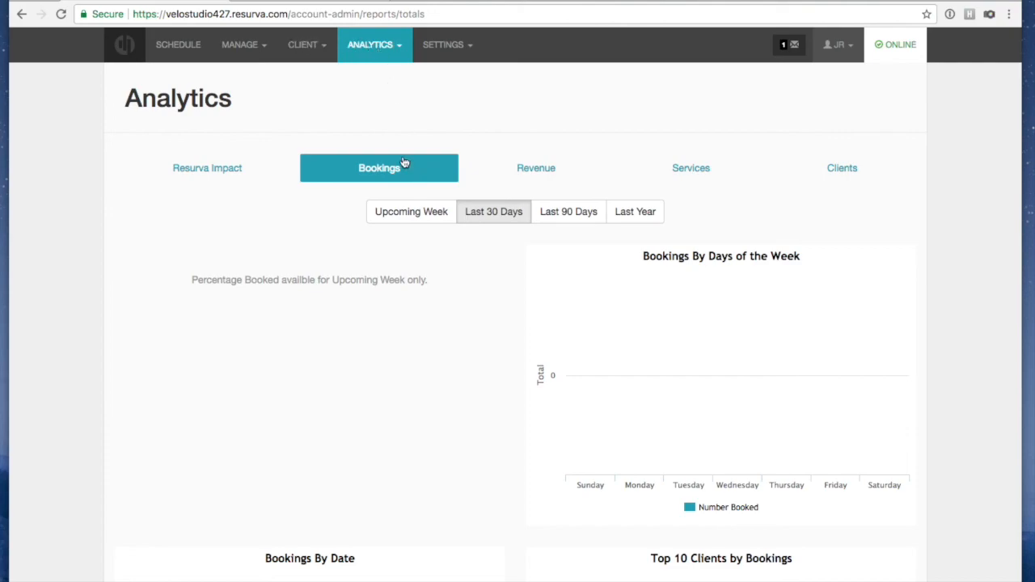
pyautogui.click(299, 49)
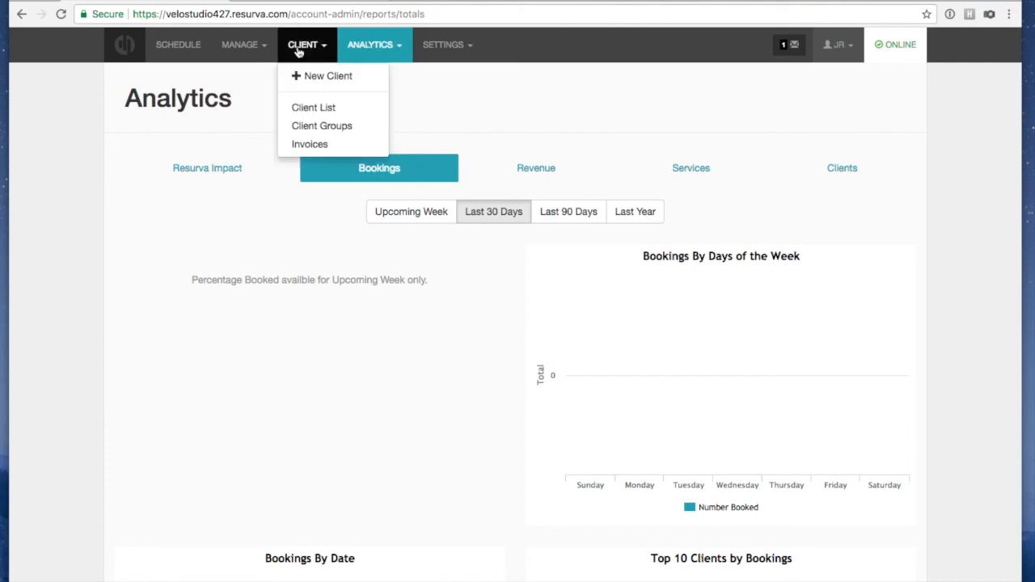
# Check the Clients list with its one active client, then open the empty Client Groups page
pyautogui.click(313, 109)
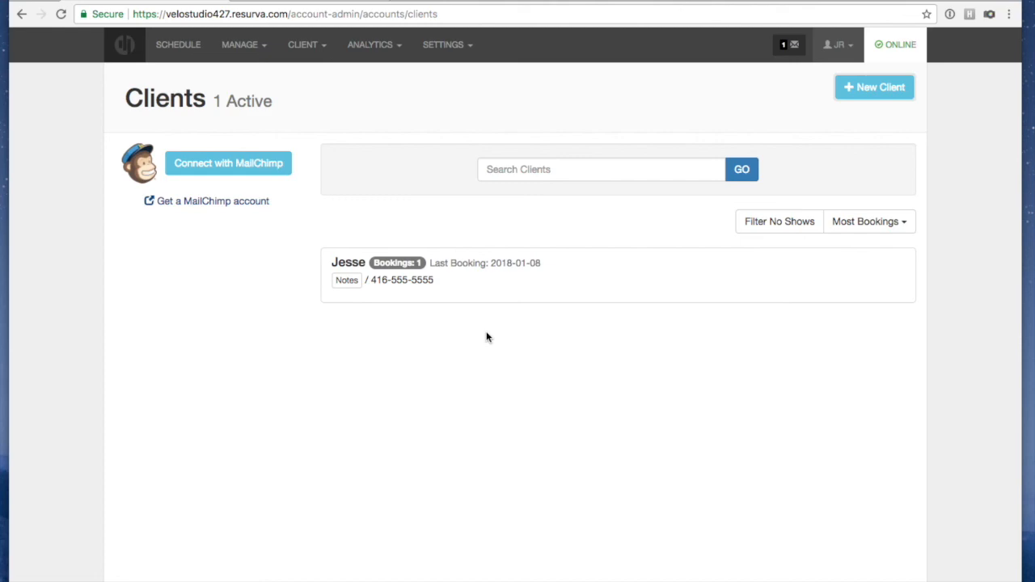
pyautogui.click(298, 47)
pyautogui.click(299, 128)
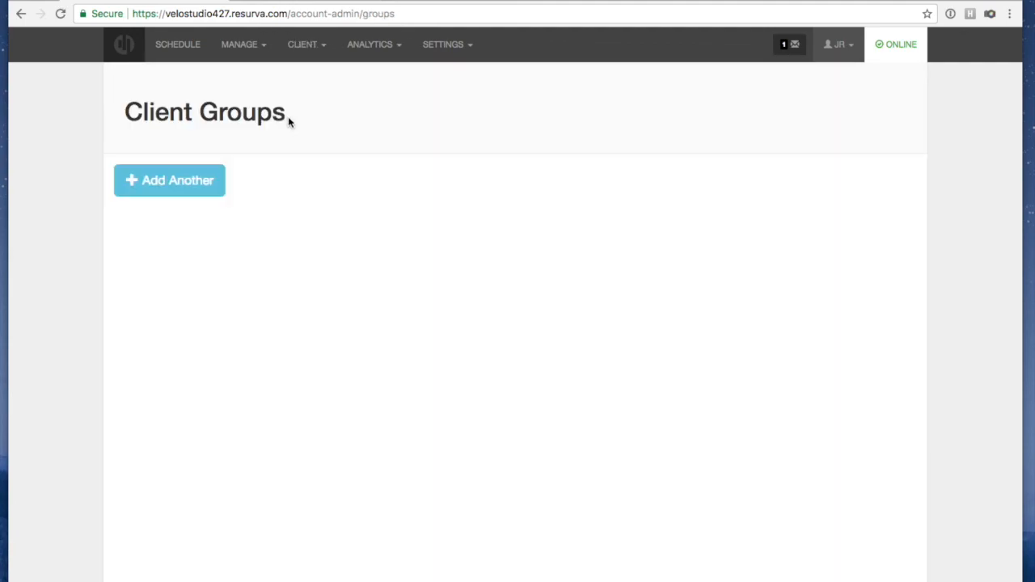
# Add and save a 'Family and Friends' client group with a 20 percentage discount
pyautogui.click(206, 190)
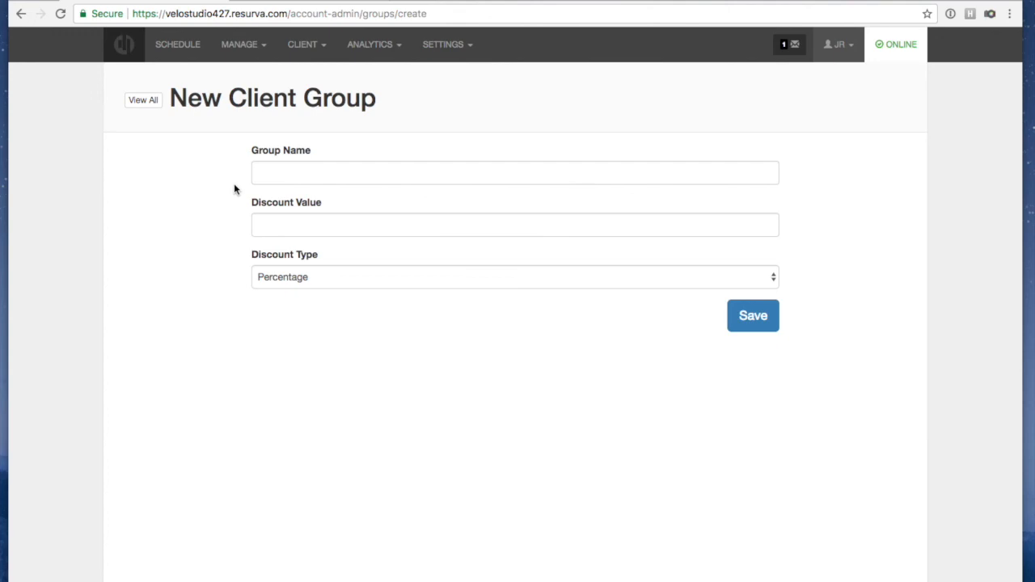
pyautogui.click(259, 173)
pyautogui.write('Family and Friends')
pyautogui.click(208, 224)
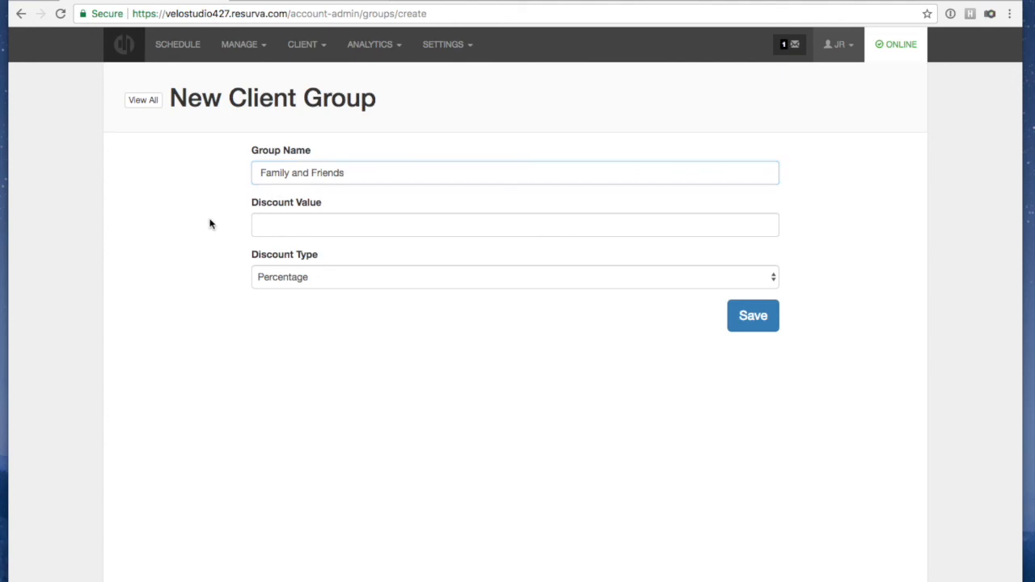
pyautogui.click(336, 224)
pyautogui.write('20')
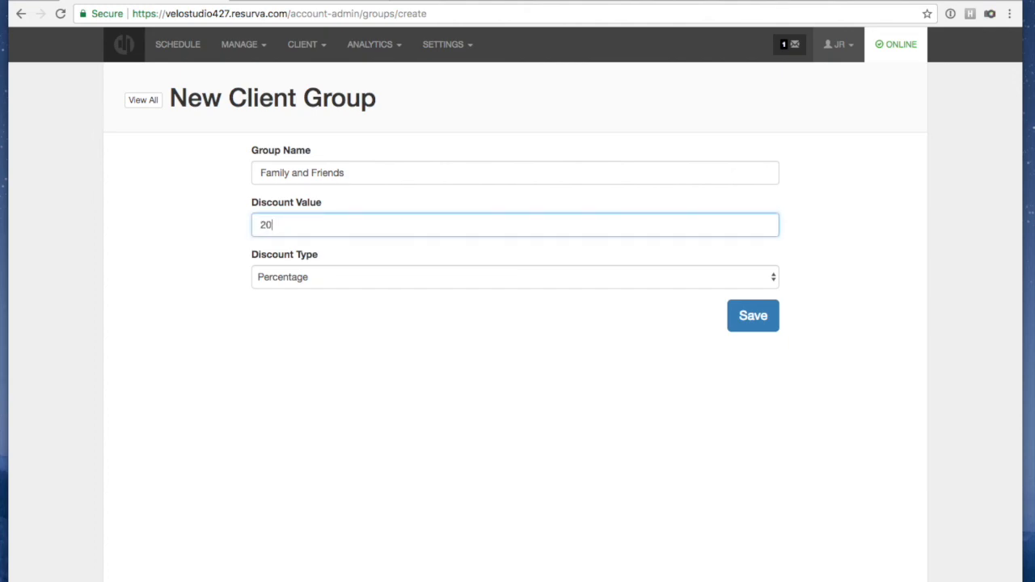
pyautogui.click(320, 280)
pyautogui.click(315, 277)
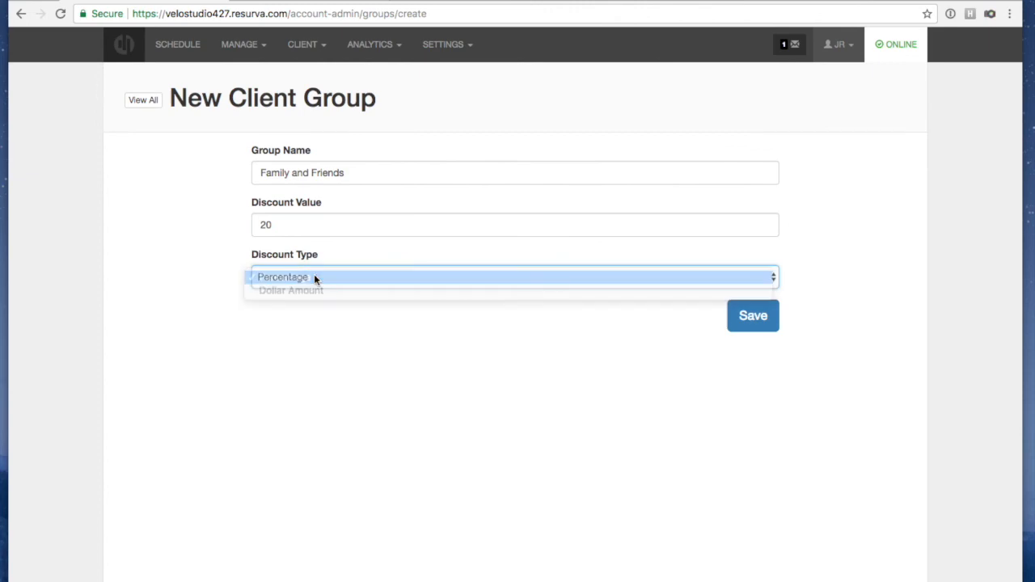
pyautogui.click(754, 317)
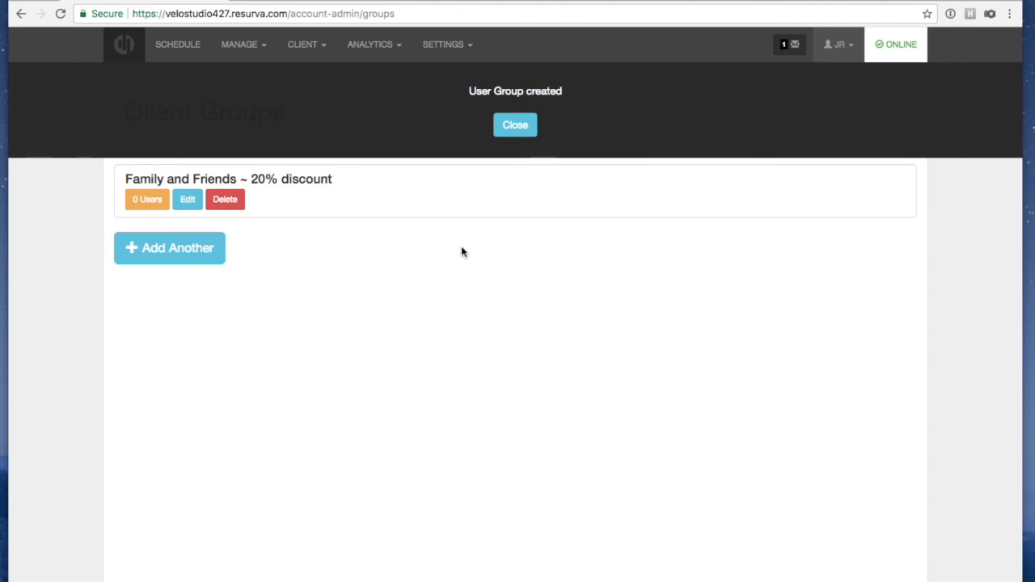
pyautogui.click(501, 132)
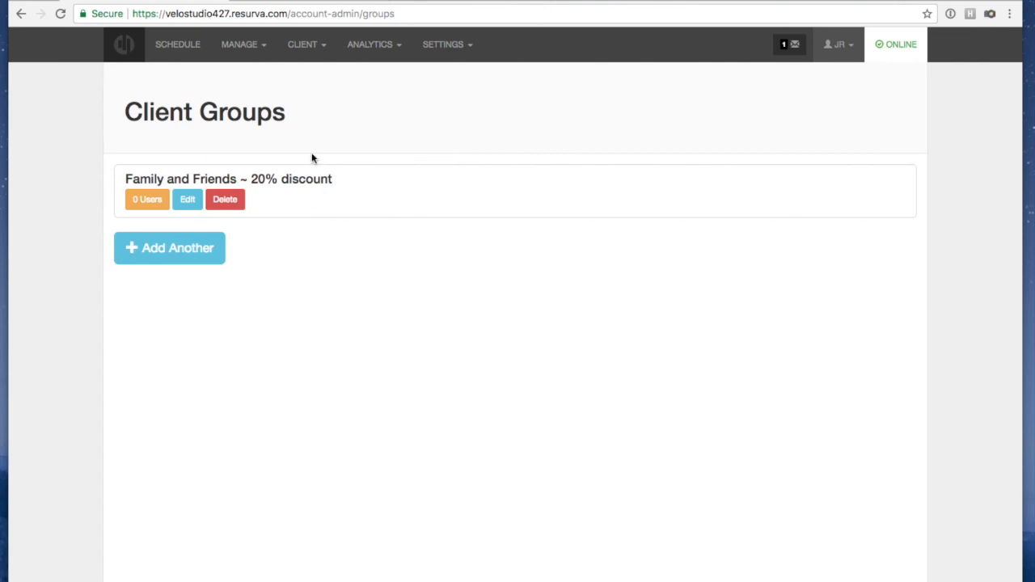
# In the Clients list, assign the existing client to the Family and Friends group
pyautogui.click(299, 47)
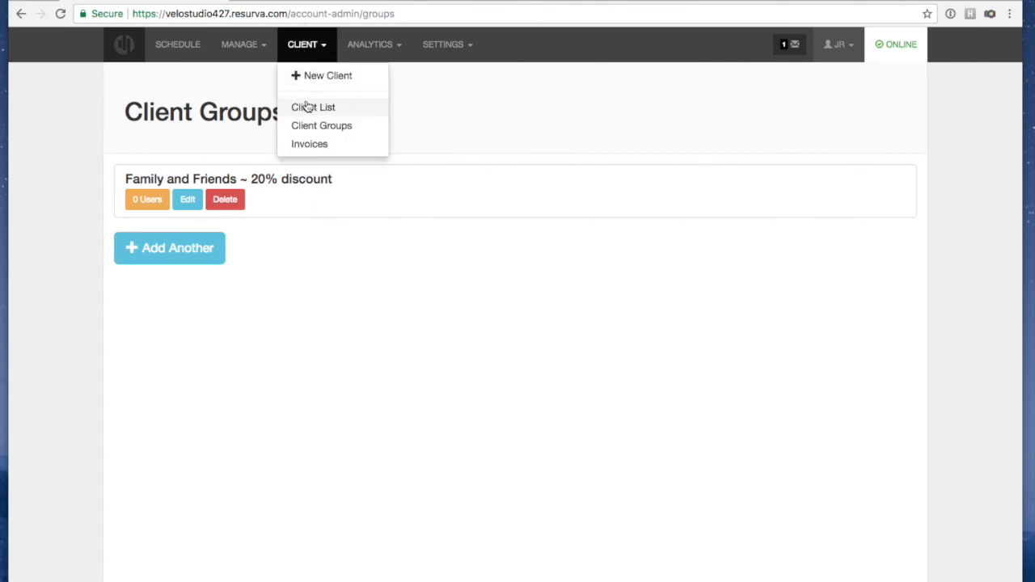
pyautogui.click(306, 105)
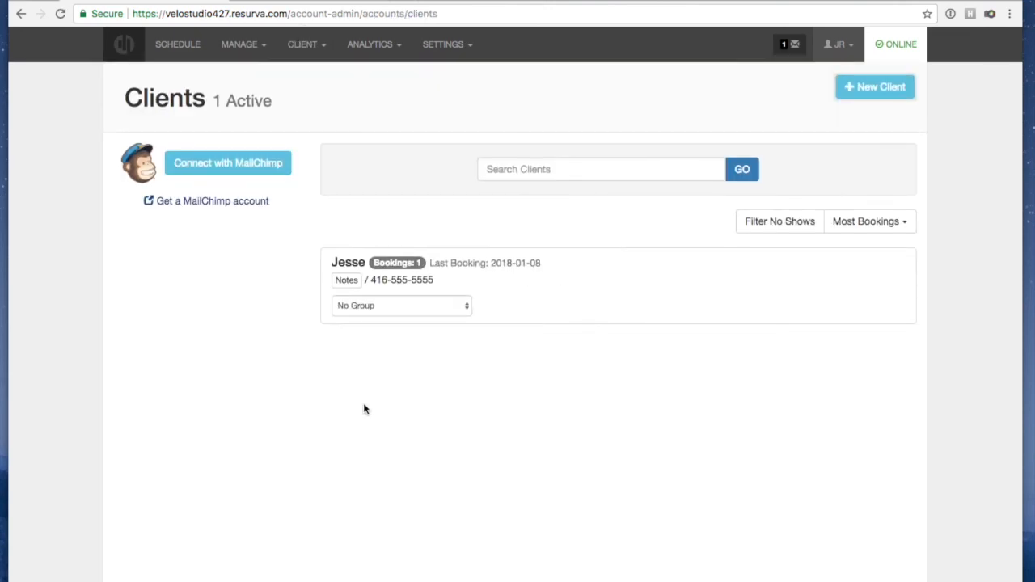
pyautogui.click(369, 306)
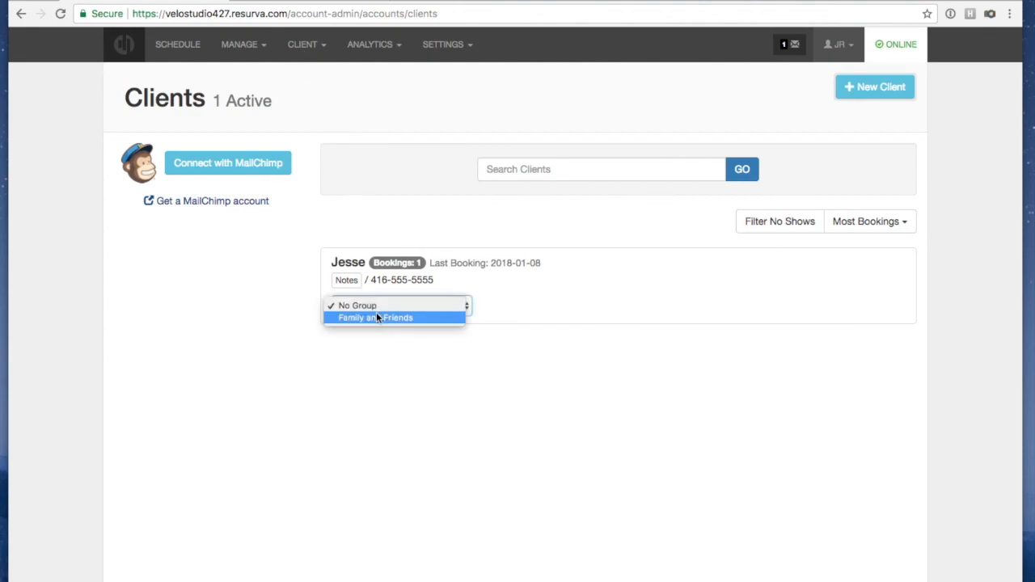
pyautogui.click(495, 302)
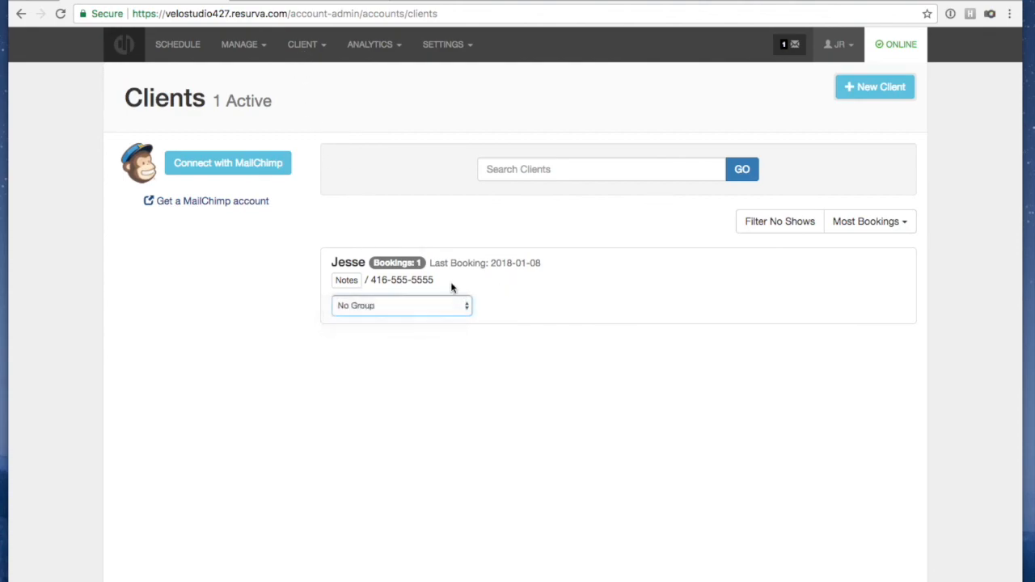
pyautogui.click(385, 306)
pyautogui.click(379, 317)
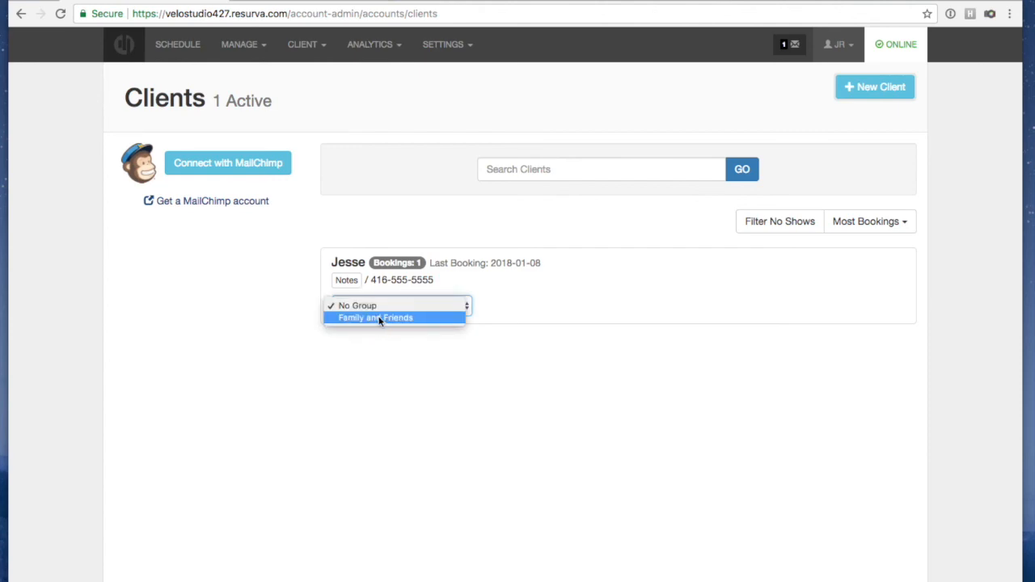
pyautogui.click(480, 366)
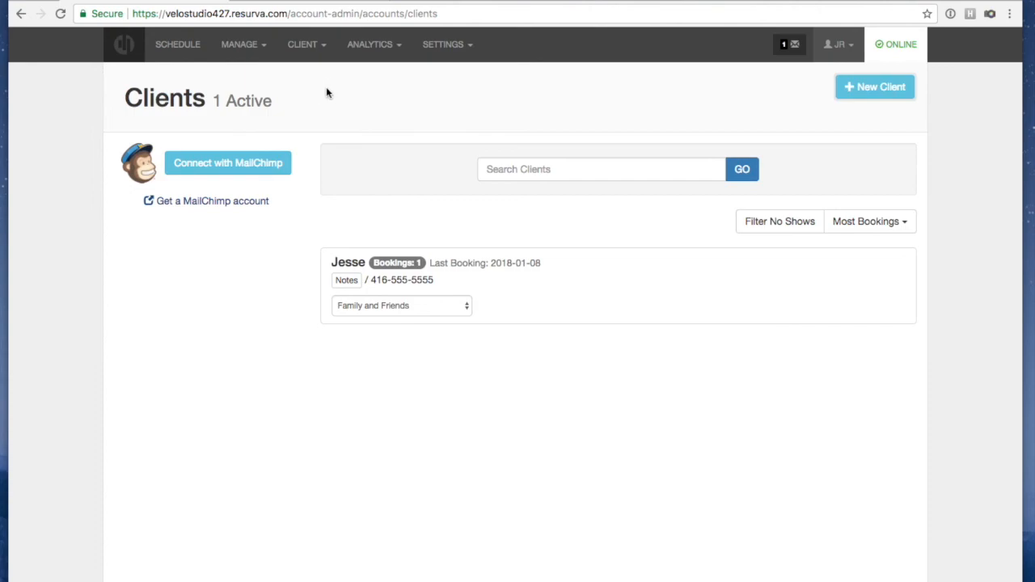
# Open the schedule for Wednesday, January 10th, 2018
pyautogui.click(252, 47)
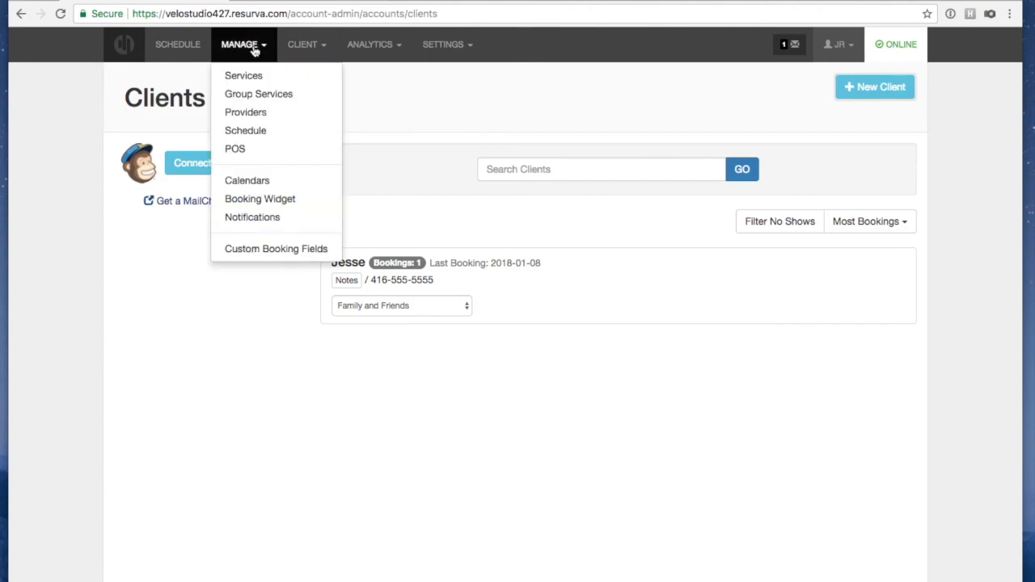
pyautogui.click(174, 45)
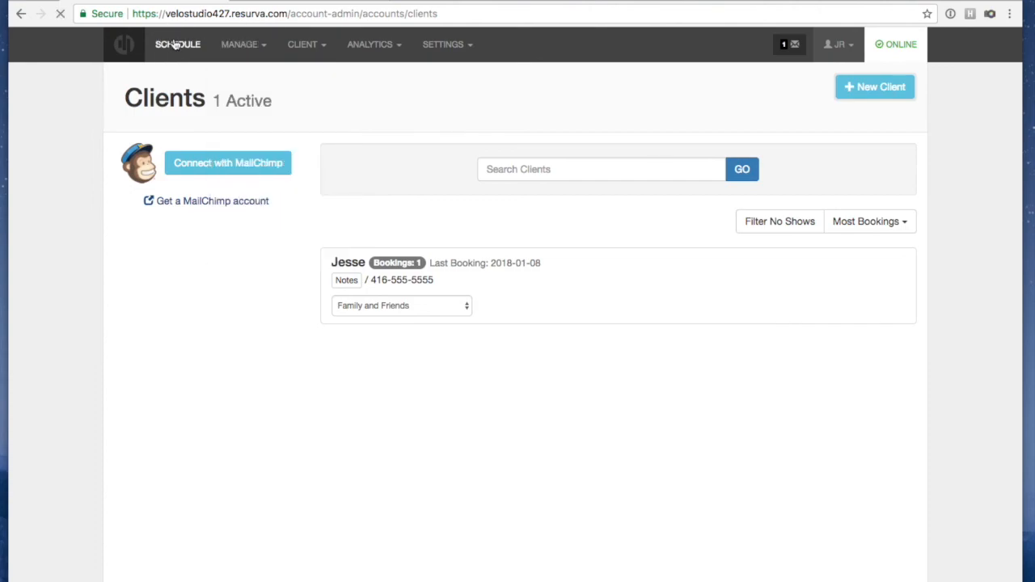
pyautogui.click(194, 91)
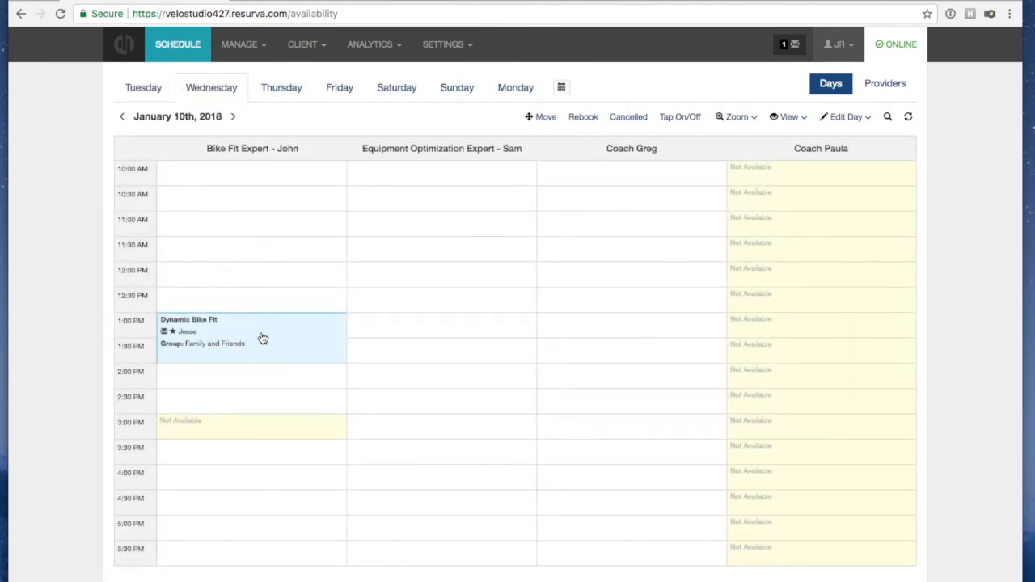
# Mark the 1:00 PM Dynamic Bike Fit booking as a no-show, then return to the Clients list
pyautogui.click(261, 335)
pyautogui.click(200, 461)
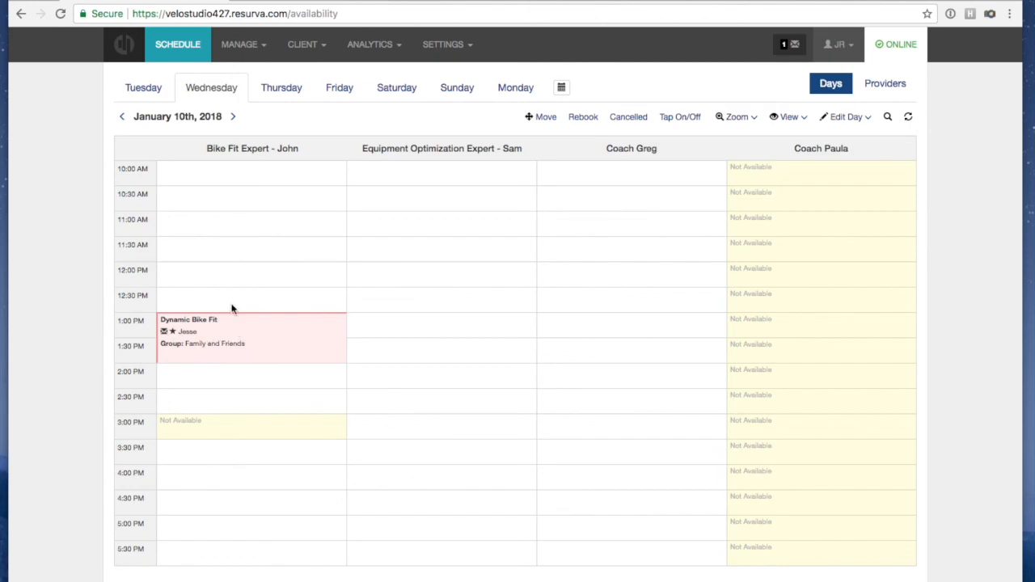
pyautogui.click(313, 46)
pyautogui.click(314, 107)
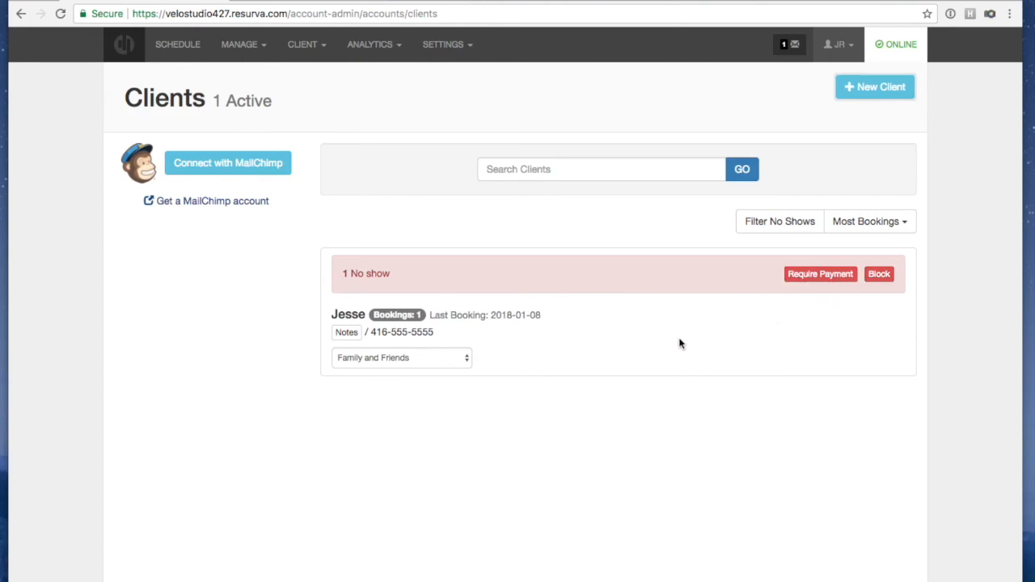
# Read the client's note, then go to Analytics > Booking Search
pyautogui.click(347, 334)
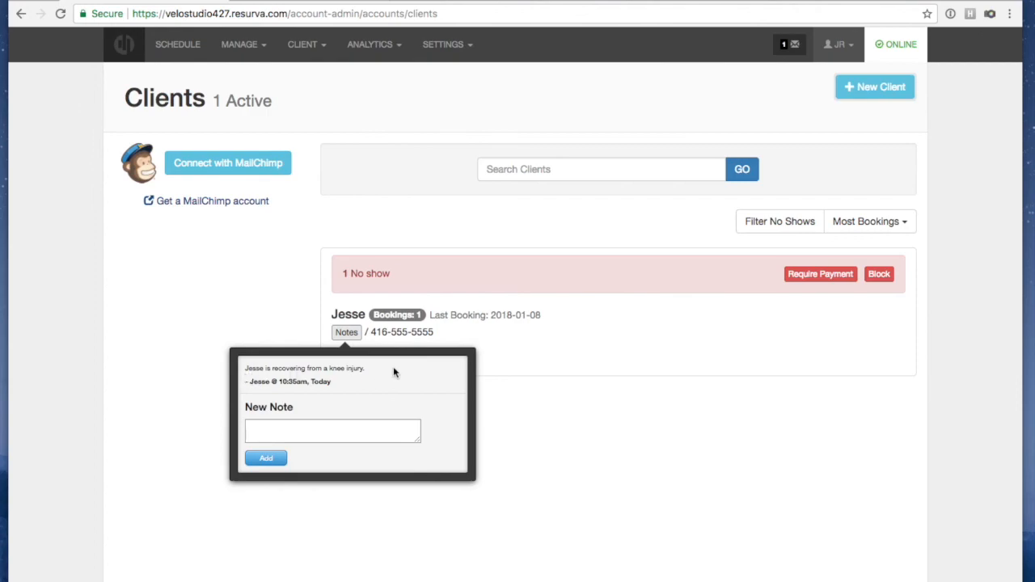
pyautogui.click(350, 331)
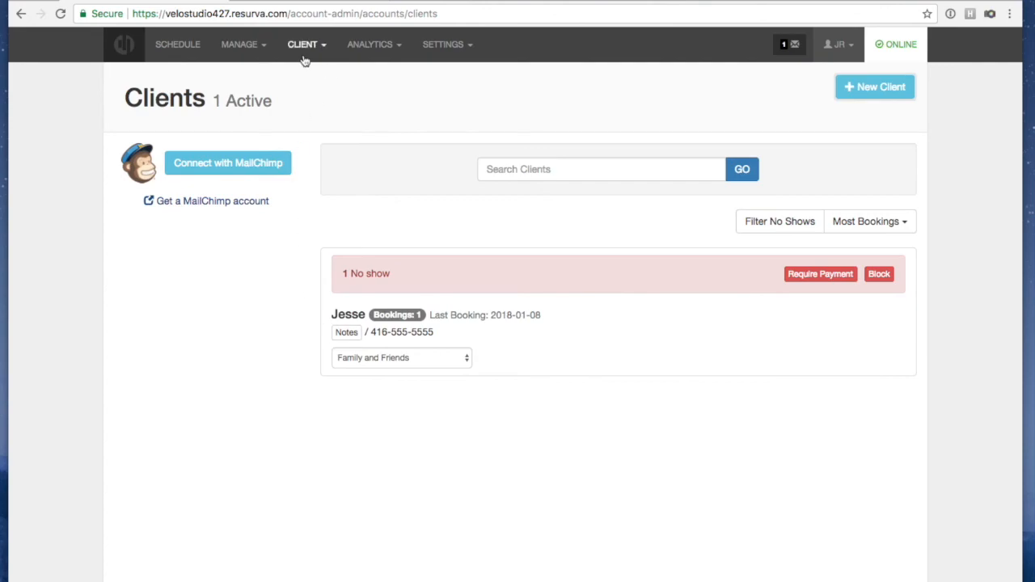
pyautogui.click(352, 46)
pyautogui.click(367, 94)
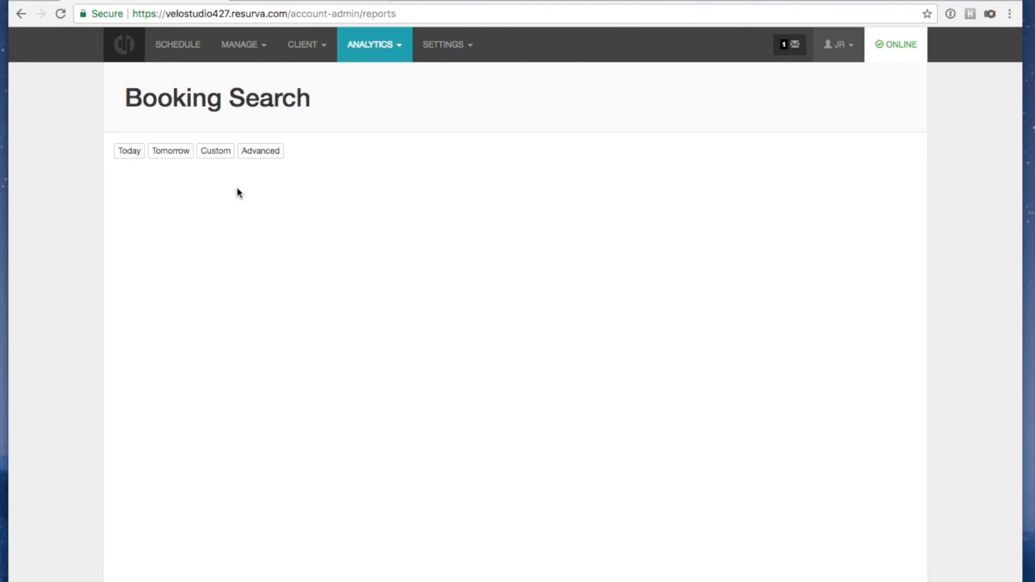
# Look over the Advanced booking search filters, then bring up the SETTINGS menu
pyautogui.click(277, 149)
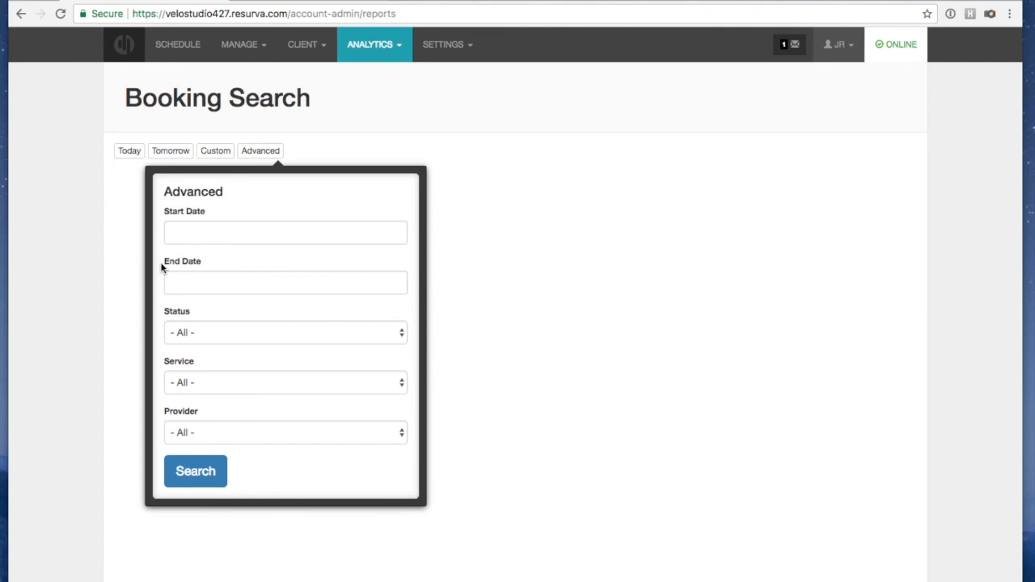
pyautogui.click(638, 316)
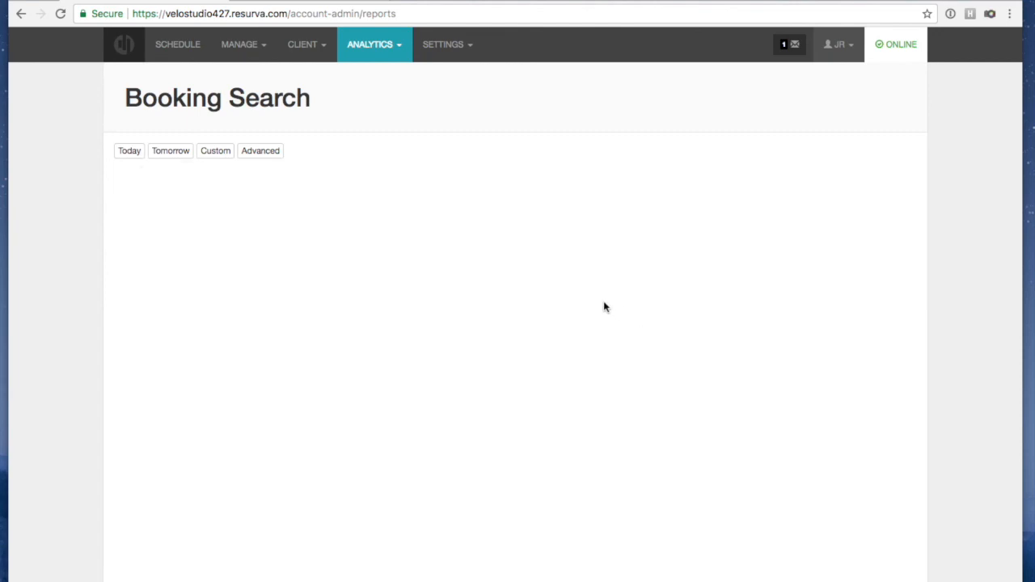
pyautogui.click(304, 50)
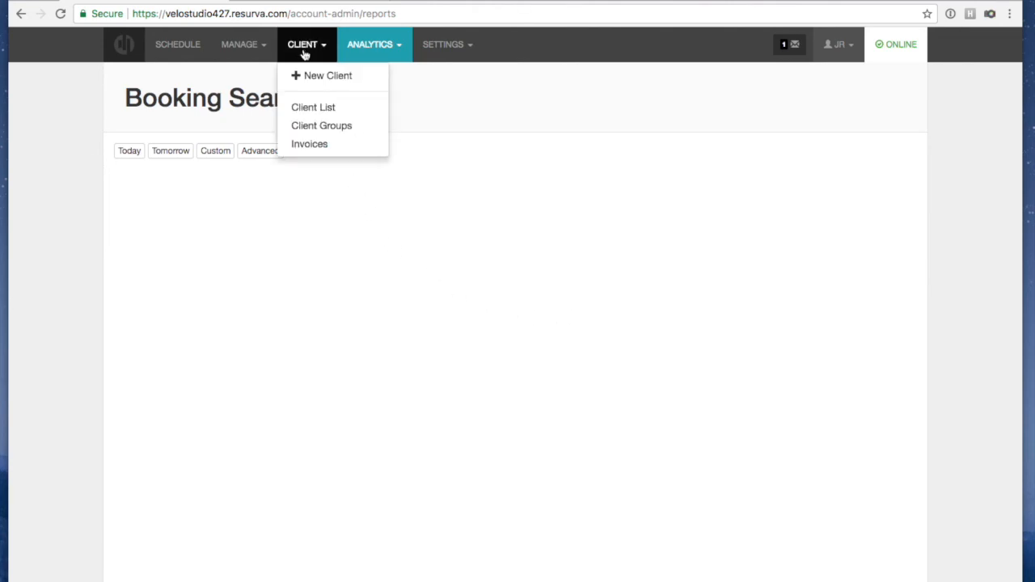
pyautogui.click(441, 49)
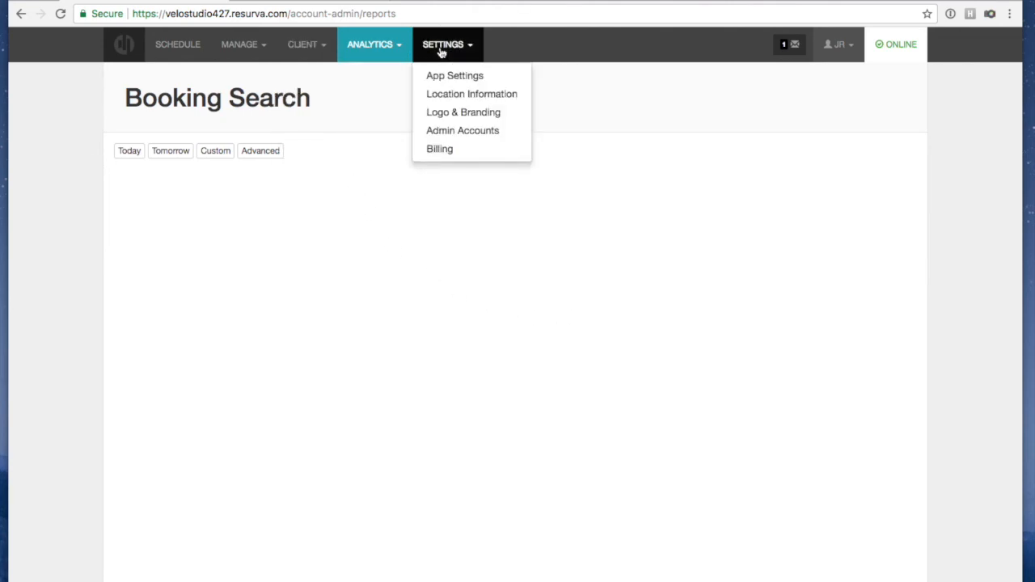
# Open the existing admin's connected providers and enable email notifications for them
pyautogui.click(441, 132)
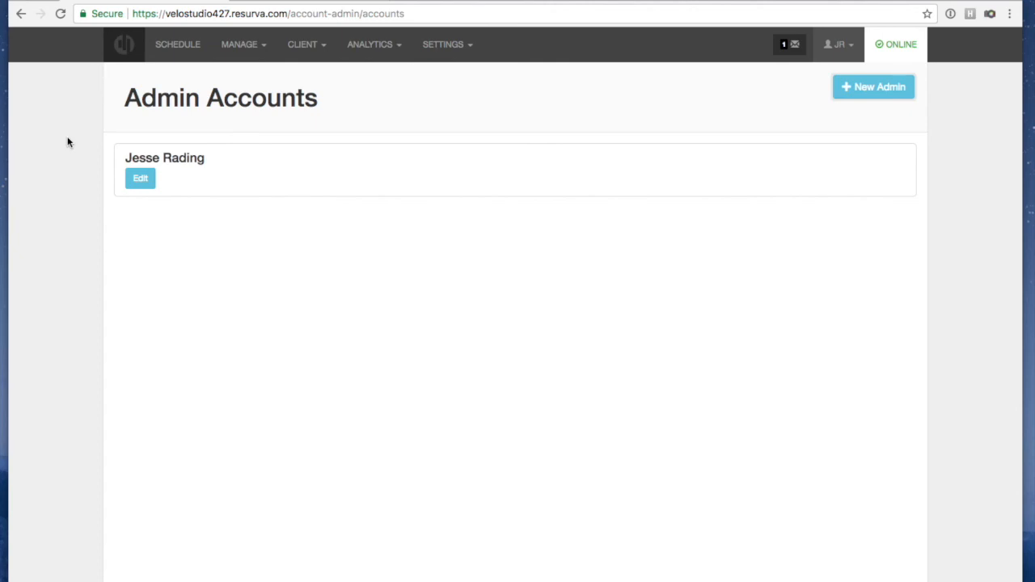
pyautogui.click(144, 181)
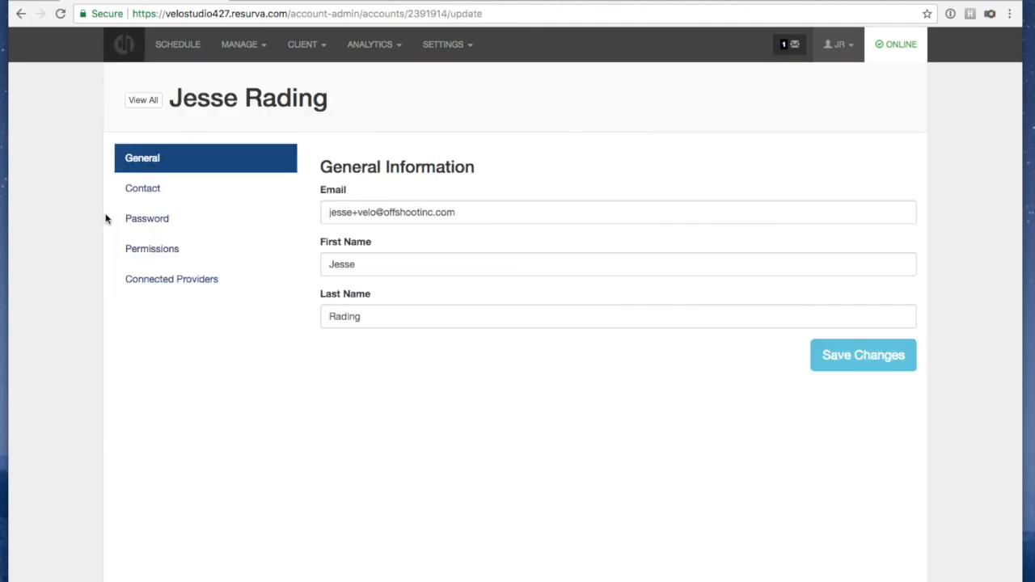
pyautogui.click(138, 280)
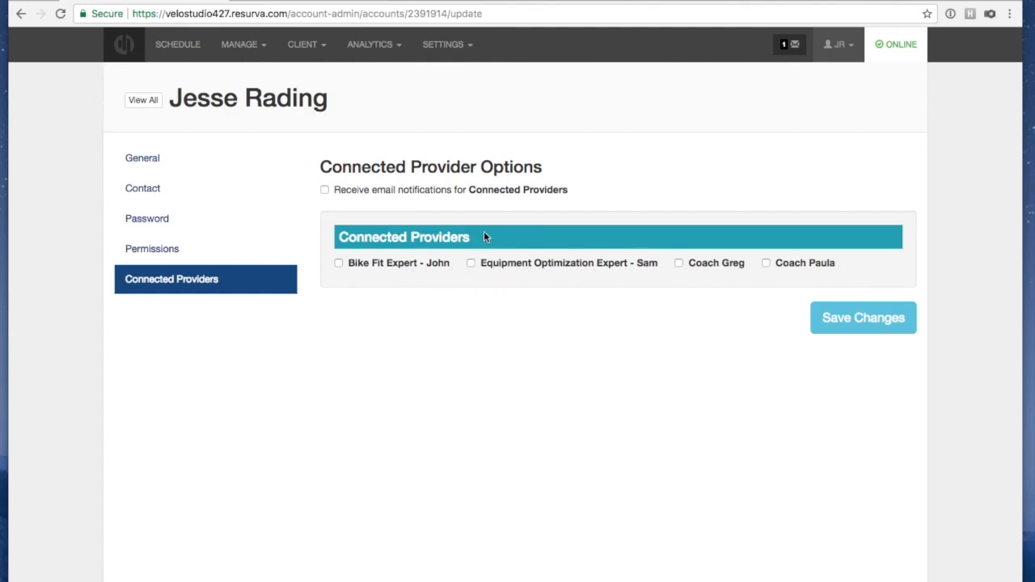
pyautogui.click(324, 190)
# Connect the bike fit, equipment optimization and two coach providers, then start a blank New Admin form
pyautogui.click(339, 263)
pyautogui.click(472, 263)
pyautogui.click(680, 263)
pyautogui.click(767, 264)
pyautogui.click(144, 100)
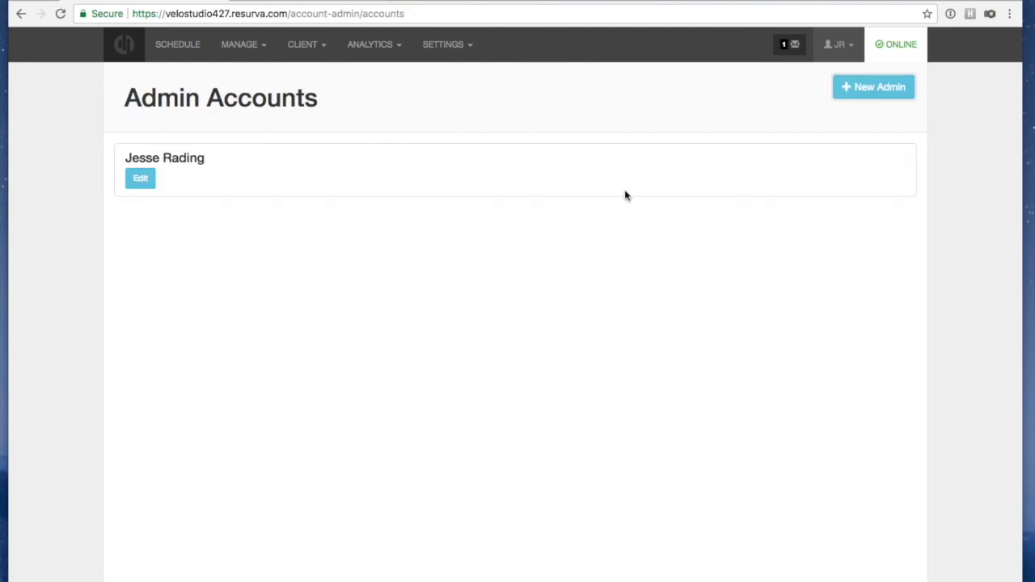
pyautogui.click(874, 93)
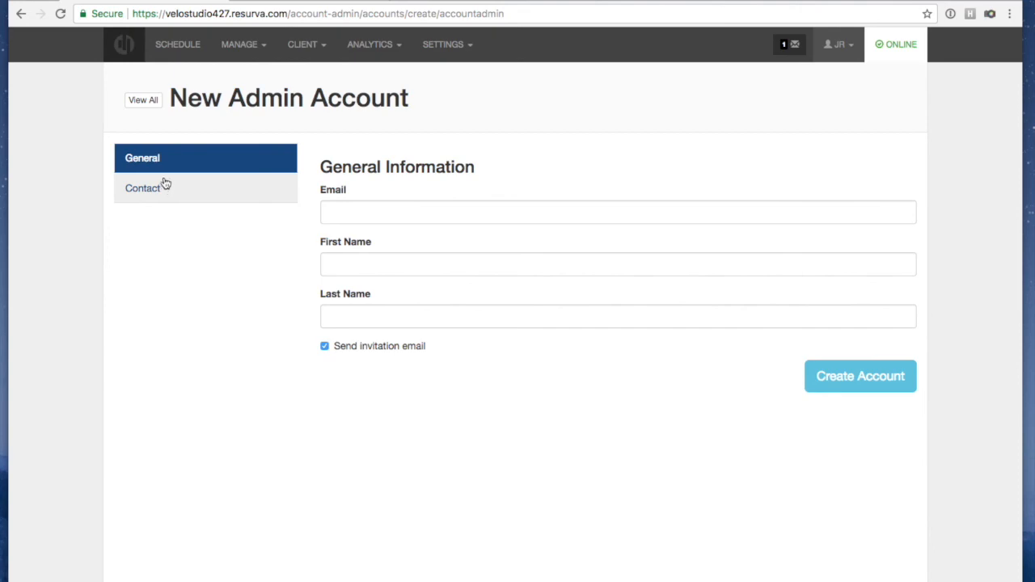
# Check the existing admin's Permissions page and keep the access level at All Access
pyautogui.click(137, 105)
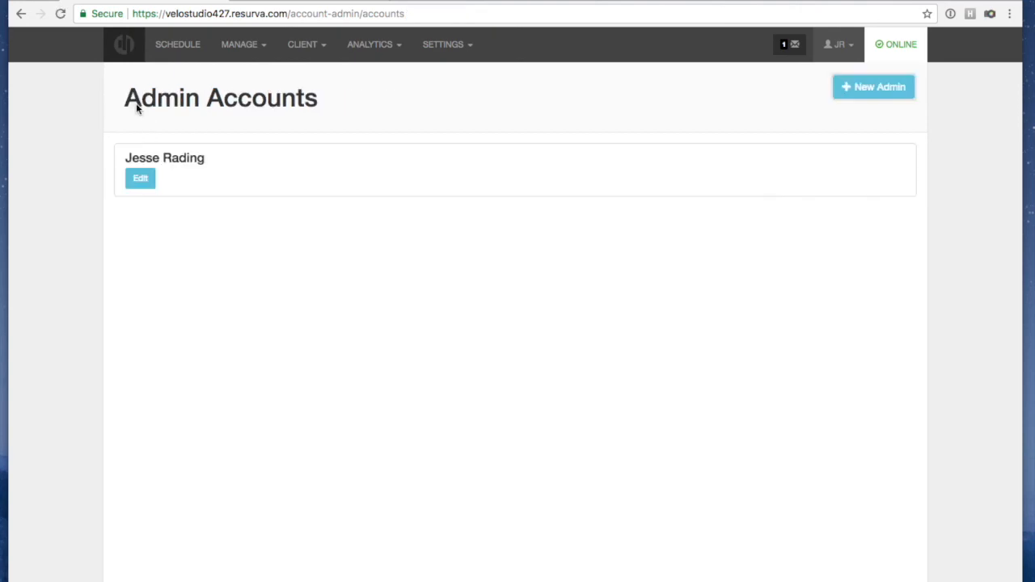
pyautogui.click(140, 178)
pyautogui.click(226, 280)
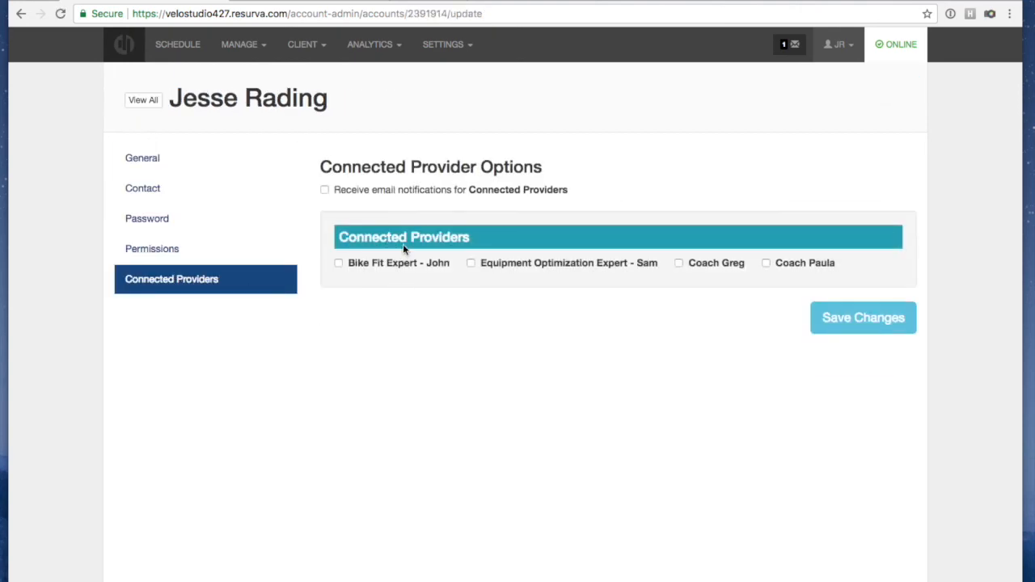
pyautogui.click(153, 249)
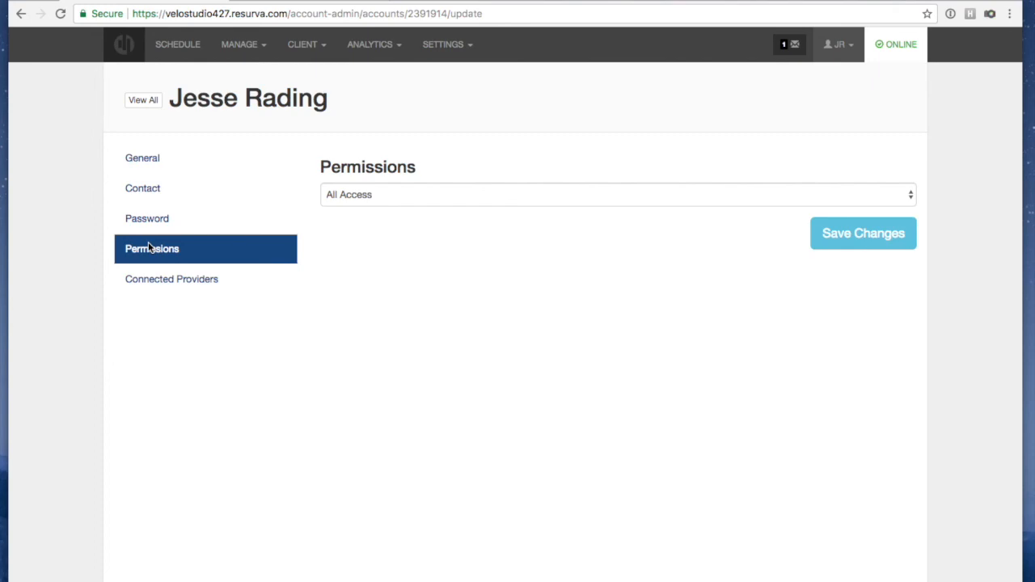
pyautogui.click(440, 203)
pyautogui.click(441, 195)
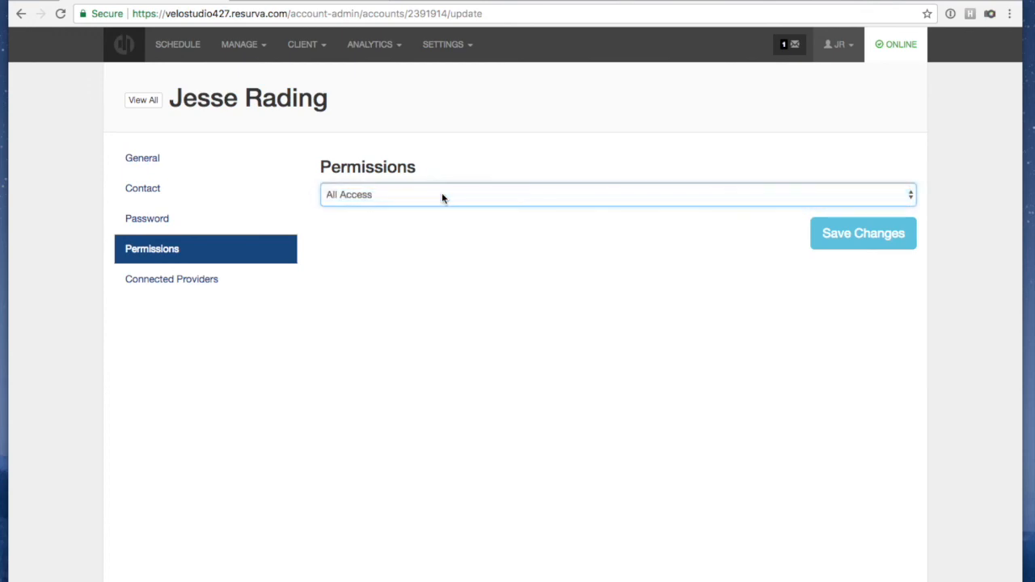
pyautogui.click(352, 202)
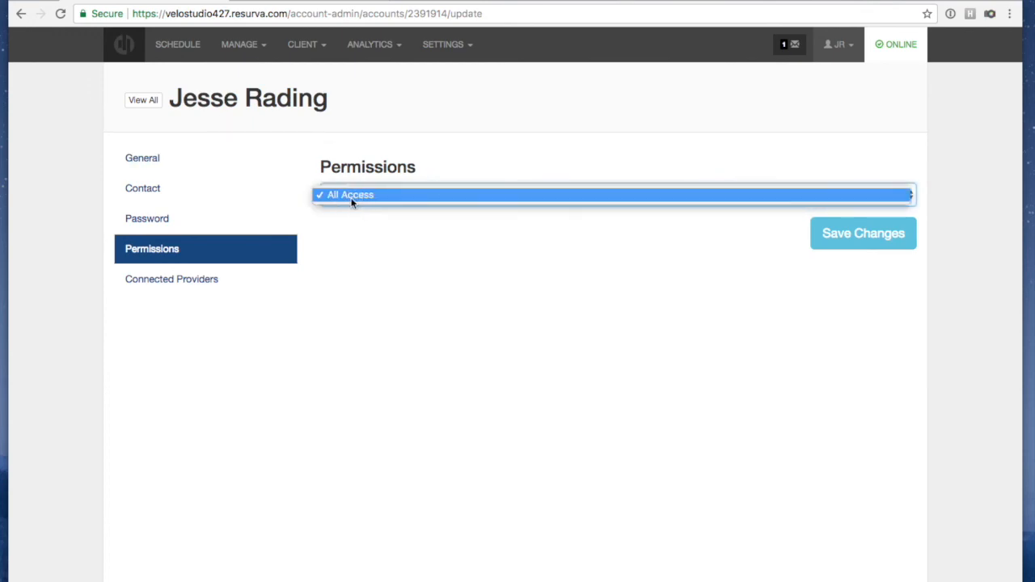
pyautogui.click(428, 157)
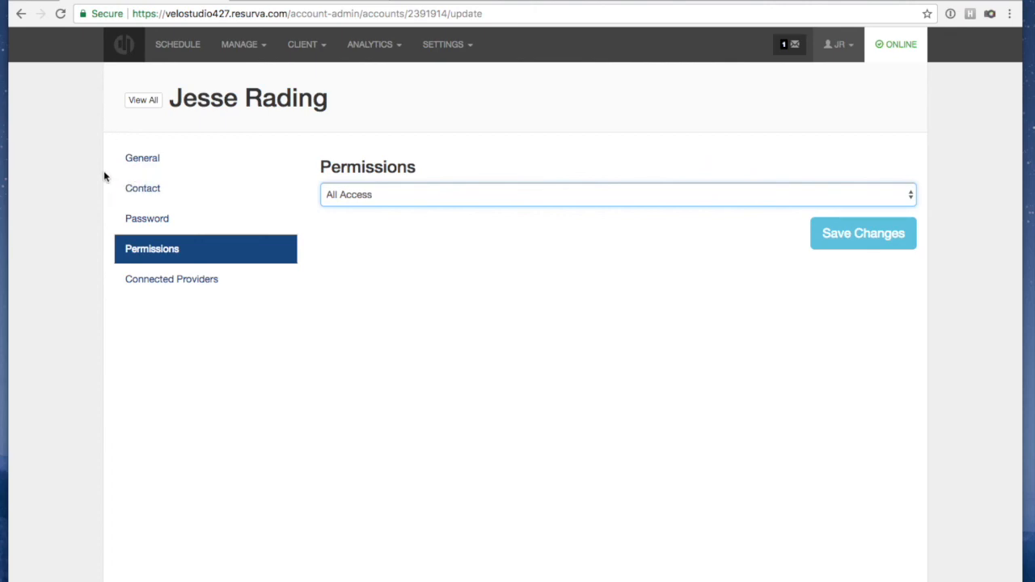
pyautogui.click(441, 45)
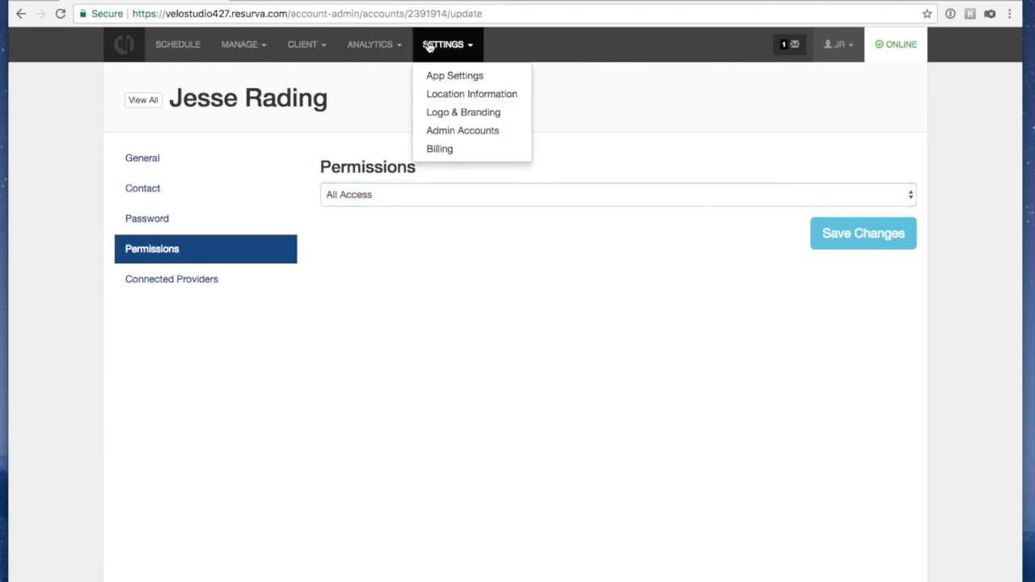
# Look over Logo & Branding and Location Information settings, then show the Services list
pyautogui.click(451, 114)
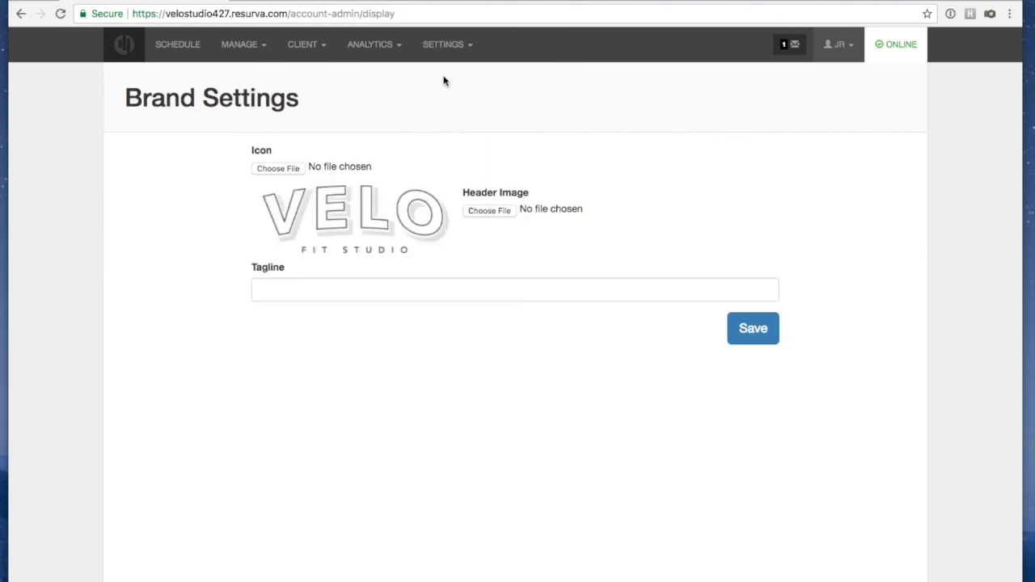
pyautogui.click(441, 45)
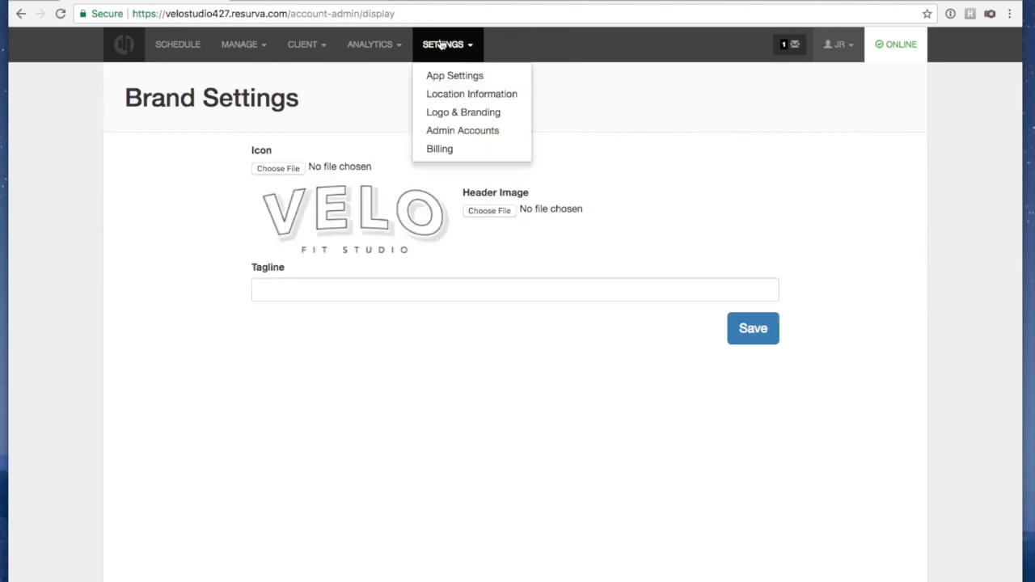
pyautogui.click(457, 95)
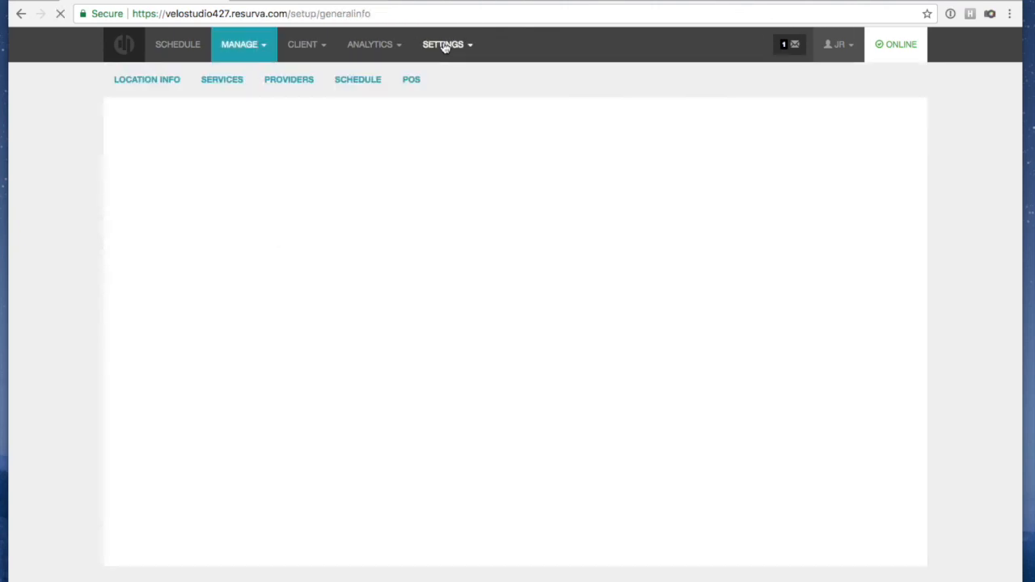
pyautogui.click(382, 46)
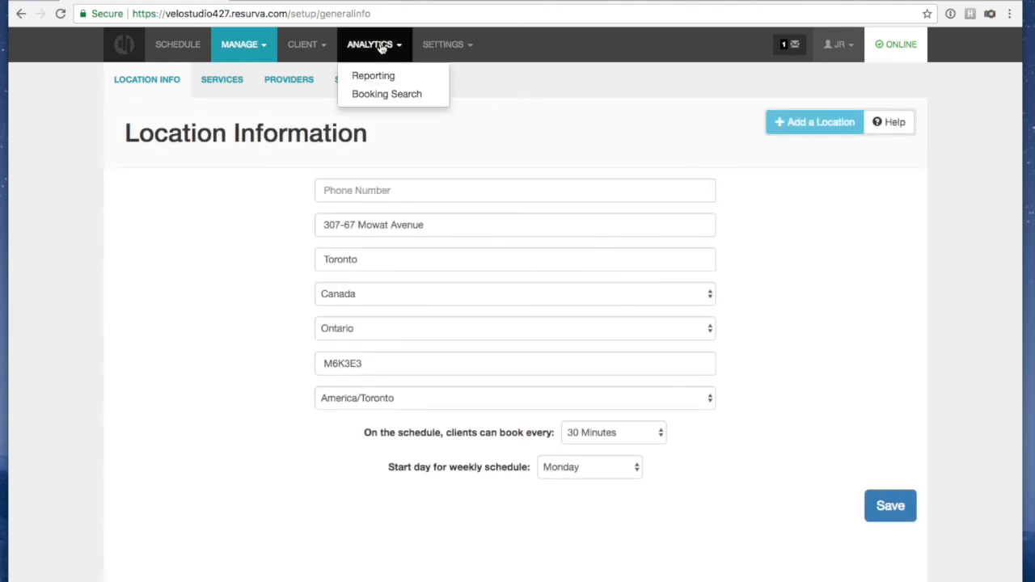
pyautogui.click(314, 107)
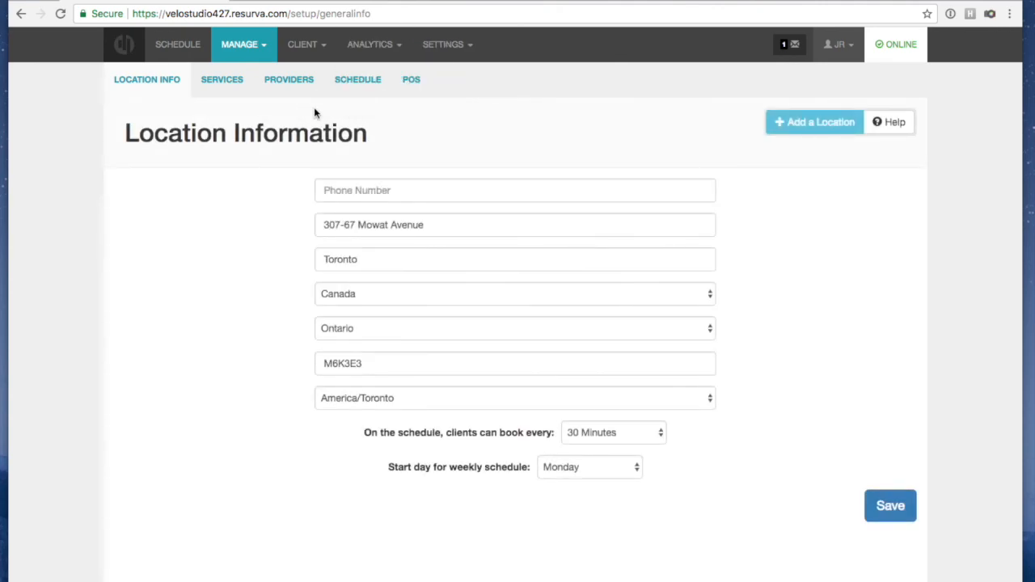
pyautogui.click(231, 84)
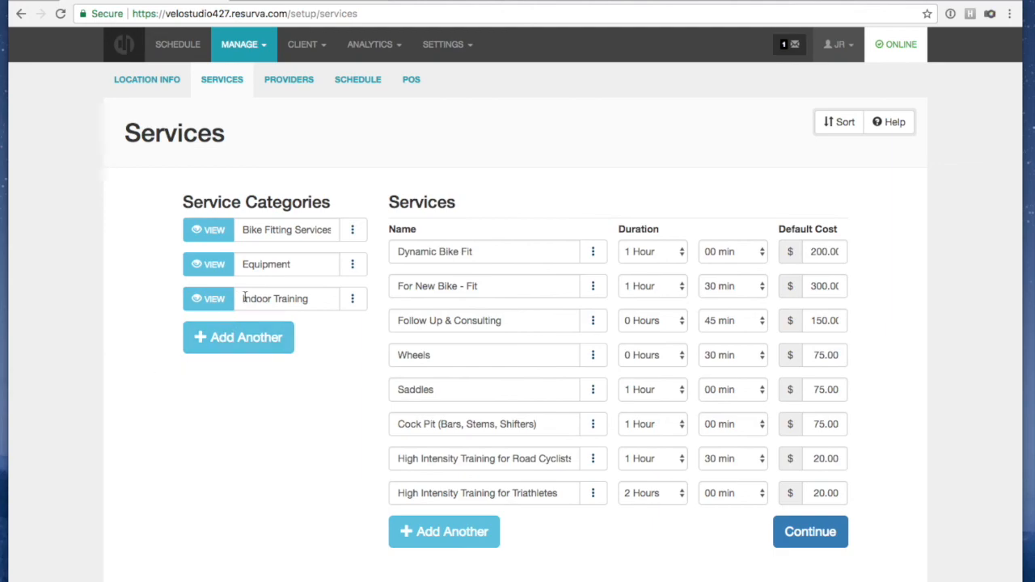
pyautogui.click(353, 230)
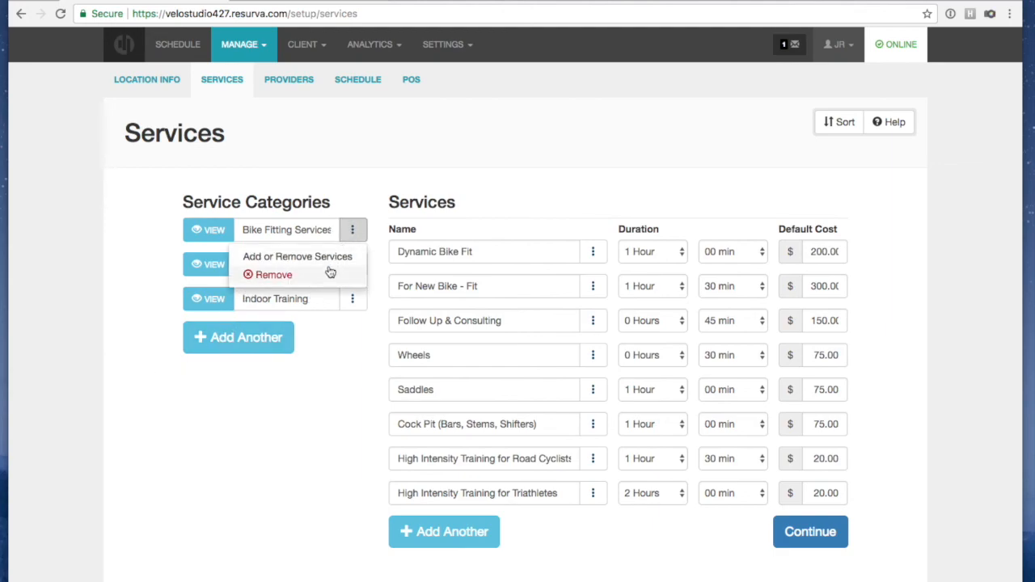
pyautogui.click(332, 351)
pyautogui.click(592, 252)
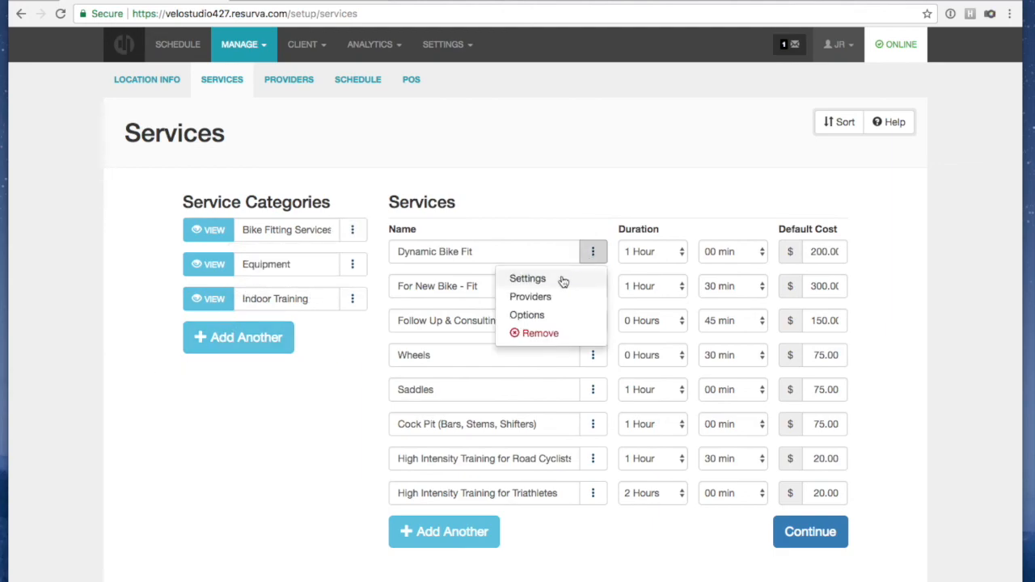
pyautogui.click(561, 276)
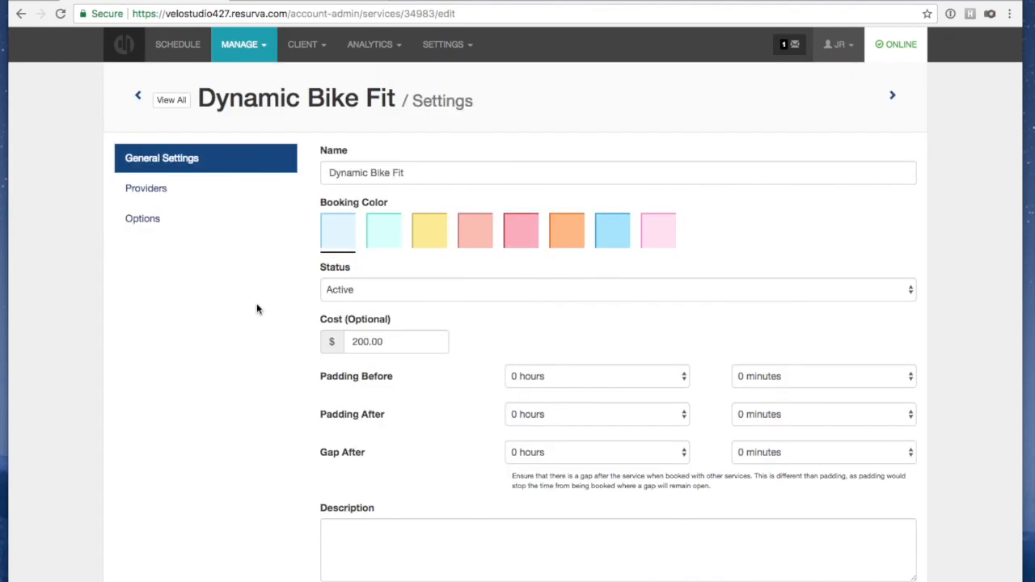
pyautogui.scroll(-3, 478, 407)
pyautogui.scroll(3, 478, 407)
pyautogui.click(382, 234)
pyautogui.scroll(-5, 444, 340)
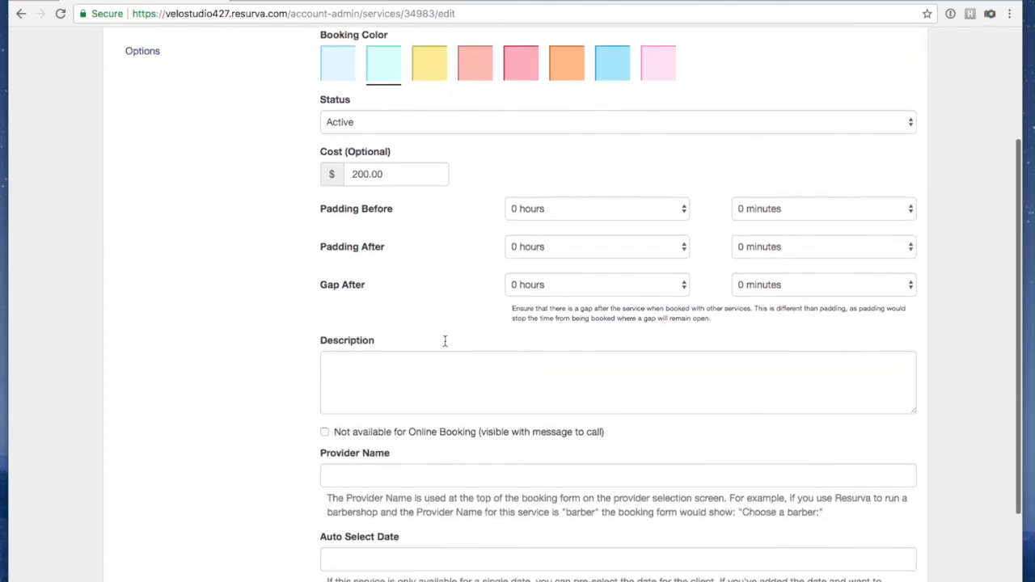
pyautogui.scroll(1, 372, 173)
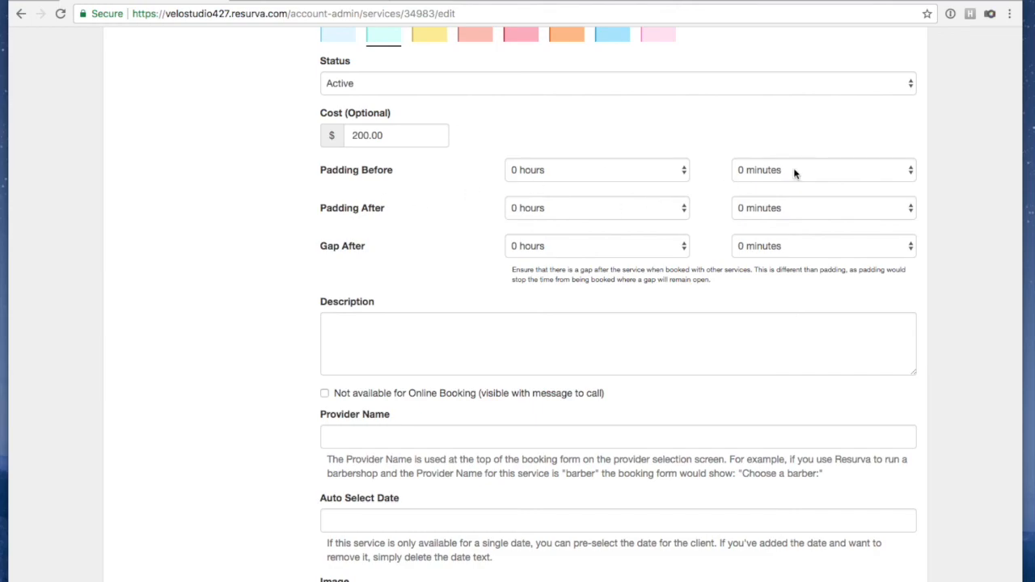
pyautogui.scroll(2, 735, 202)
pyautogui.click(763, 255)
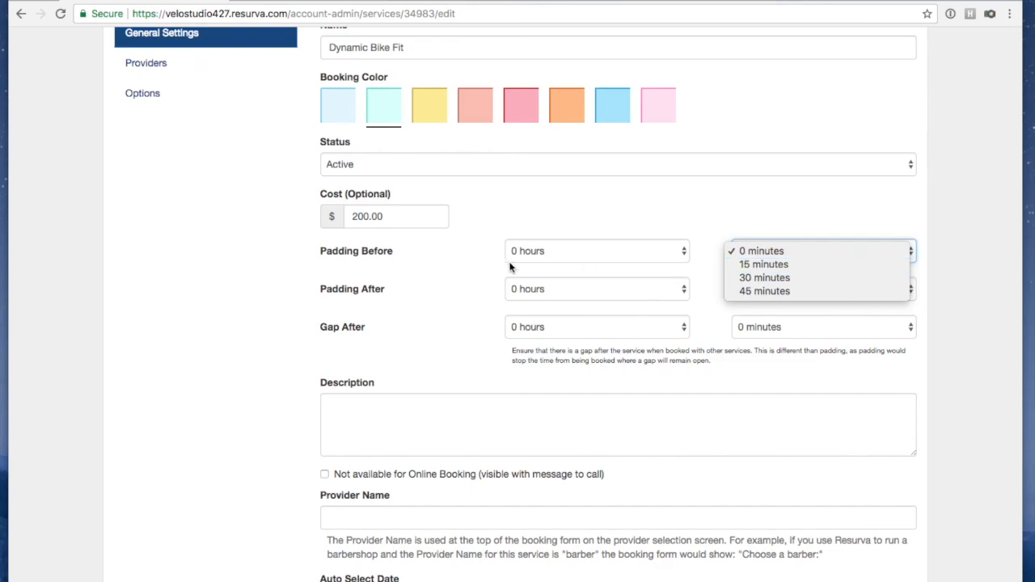
pyautogui.click(731, 245)
pyautogui.click(739, 258)
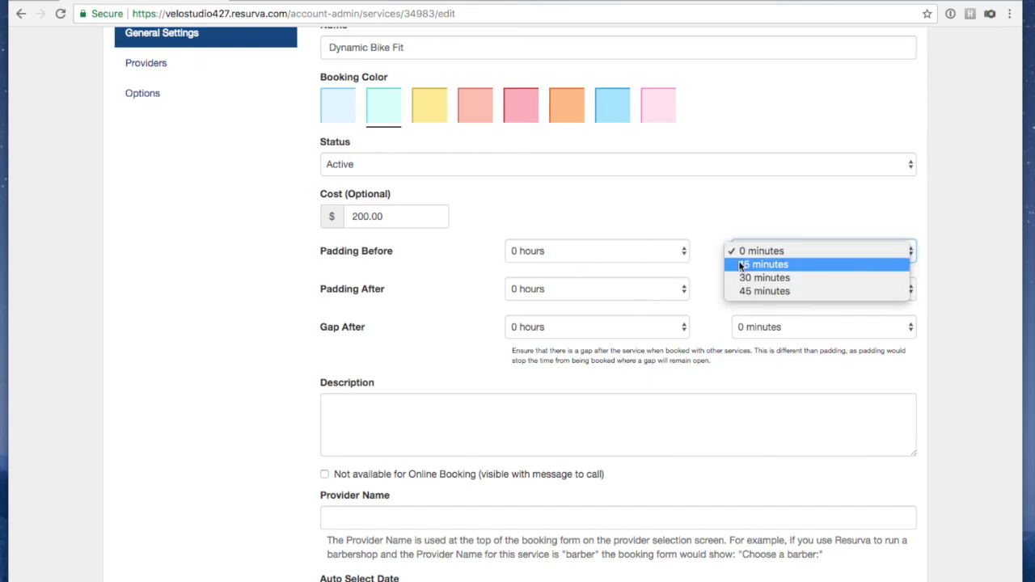
pyautogui.click(704, 289)
pyautogui.click(763, 283)
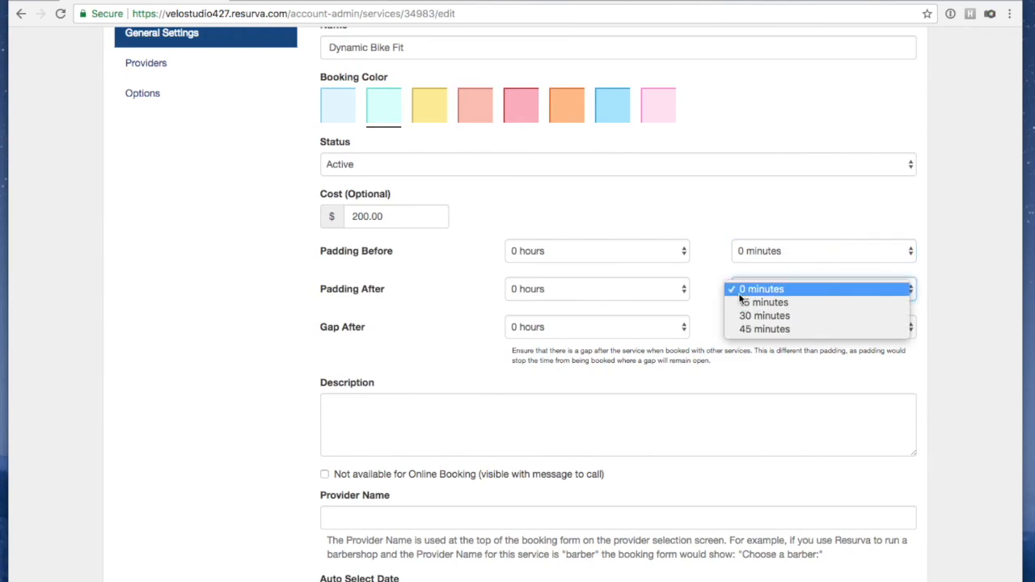
pyautogui.click(746, 253)
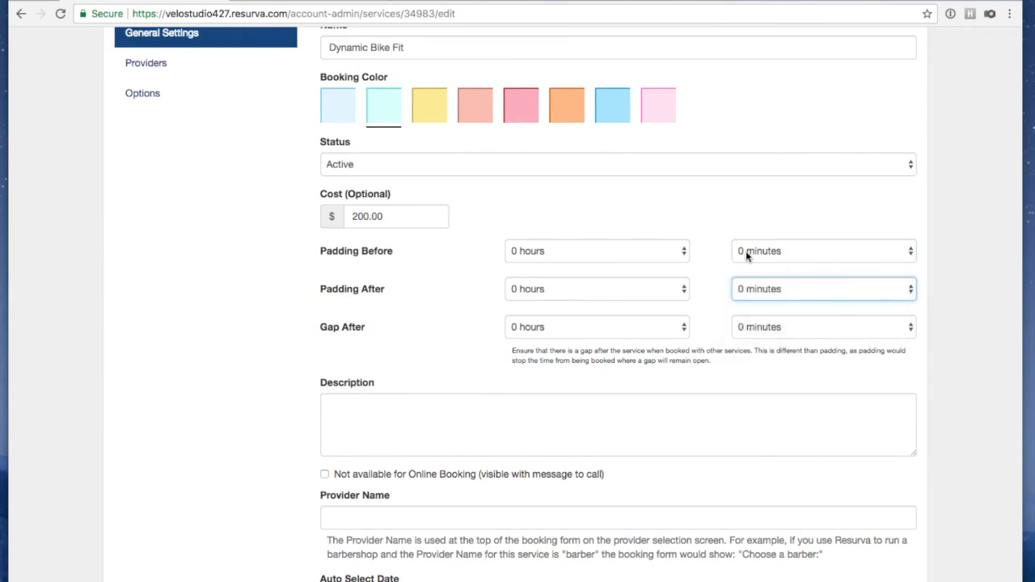
pyautogui.scroll(-3, 222, 432)
# Paste the rider evaluation, 3D motion capture and power analysis description into Dynamic Bike Fit and save
pyautogui.click(365, 305)
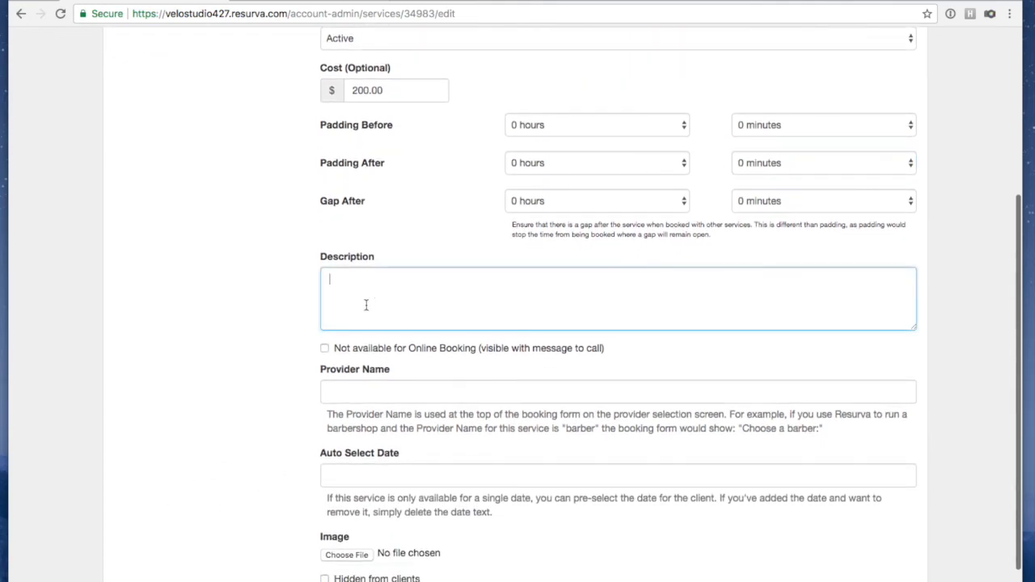
pyautogui.scroll(6, 350, 300)
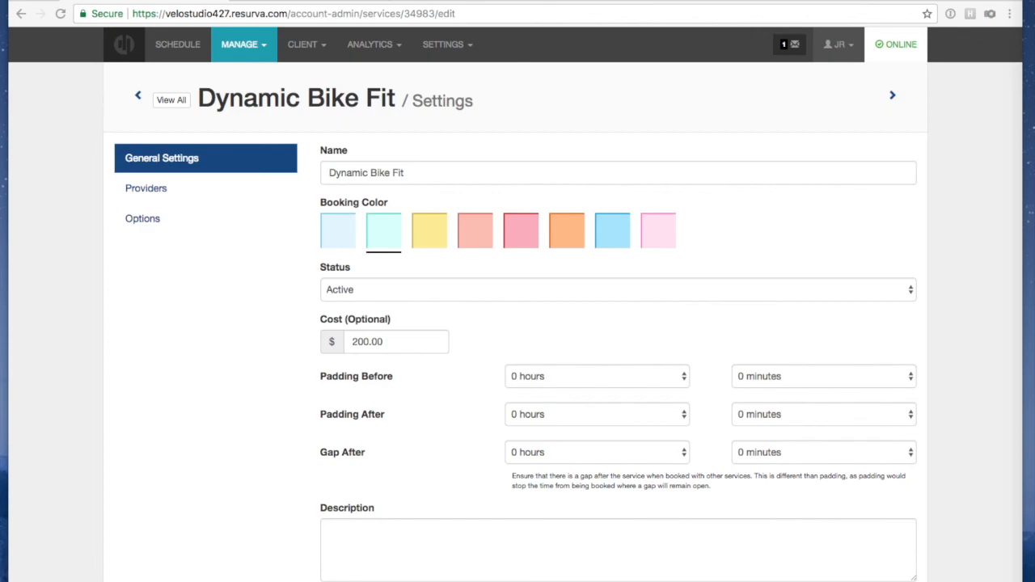
pyautogui.click(450, 543)
pyautogui.press('super+v')
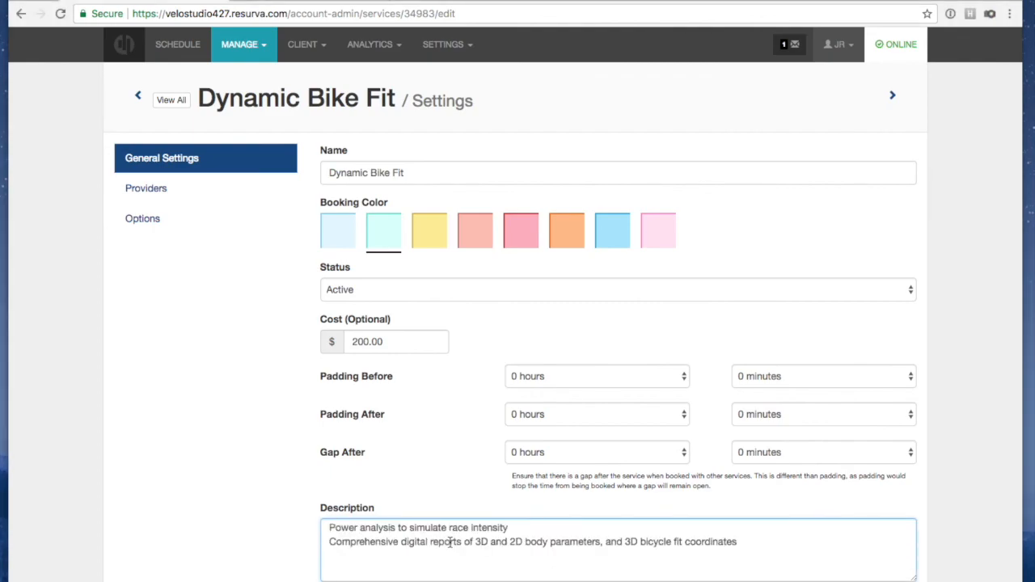
pyautogui.scroll(5, 450, 542)
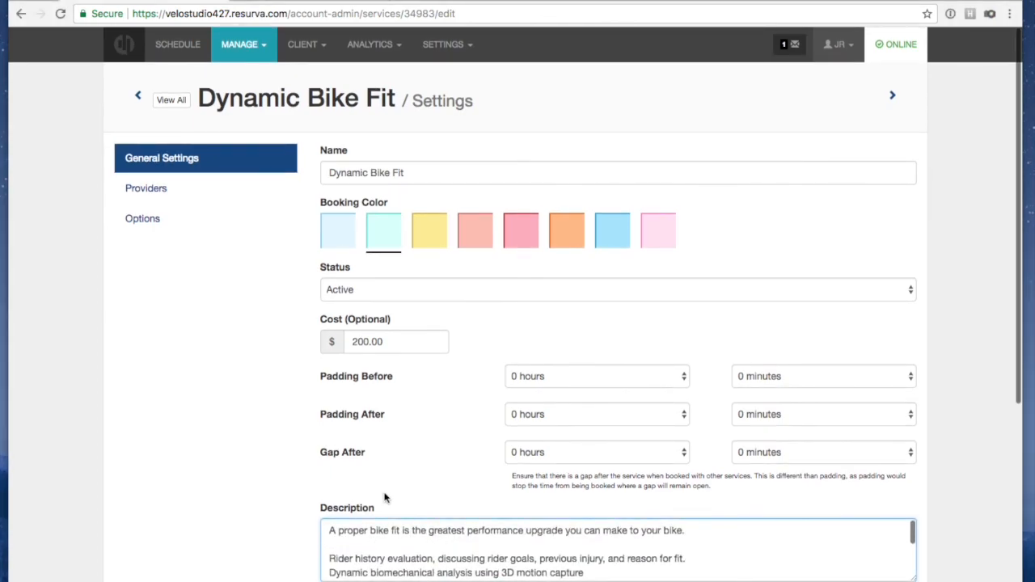
pyautogui.click(227, 470)
pyautogui.scroll(-4, 243, 460)
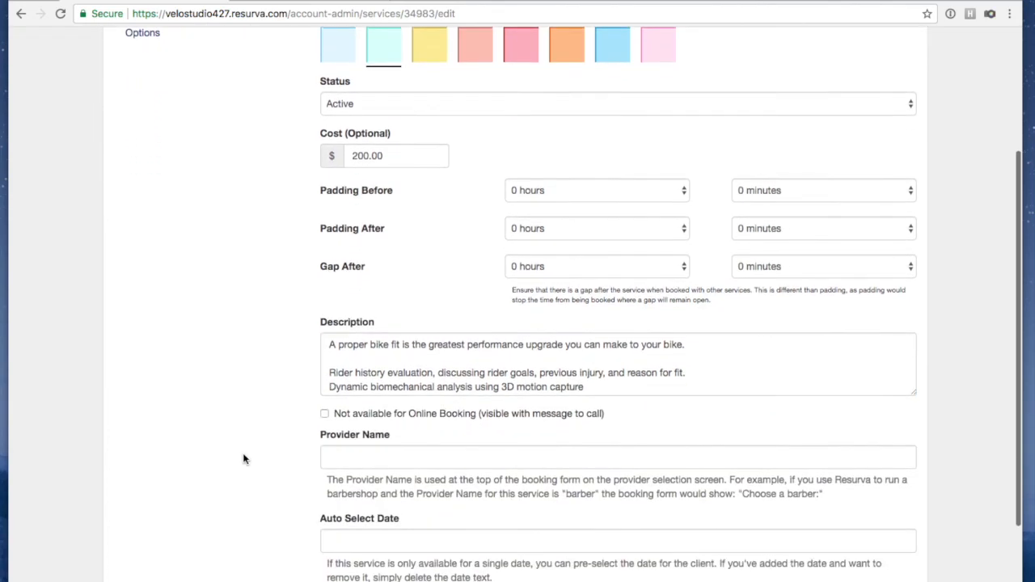
pyautogui.scroll(-2, 244, 459)
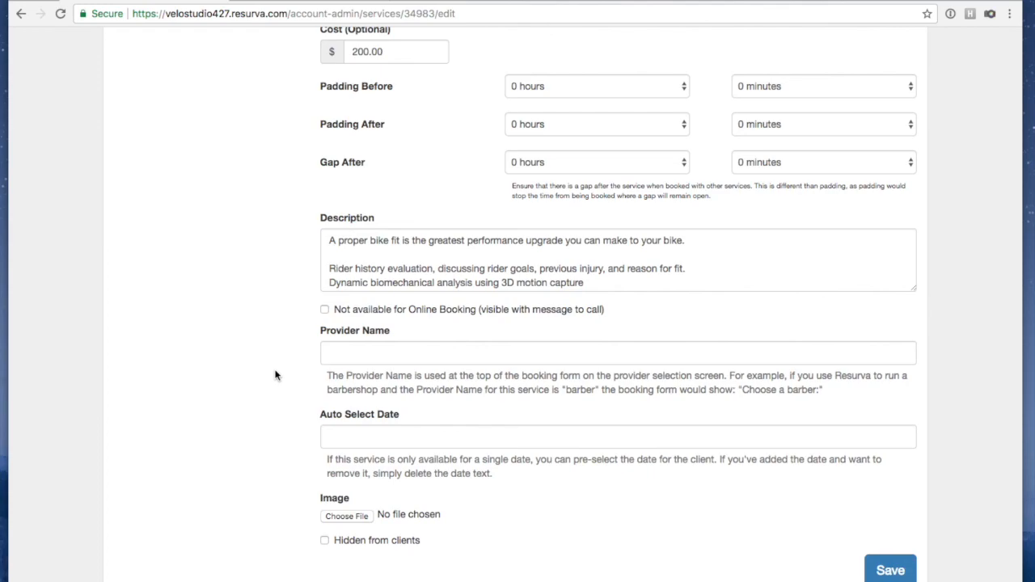
pyautogui.click(881, 572)
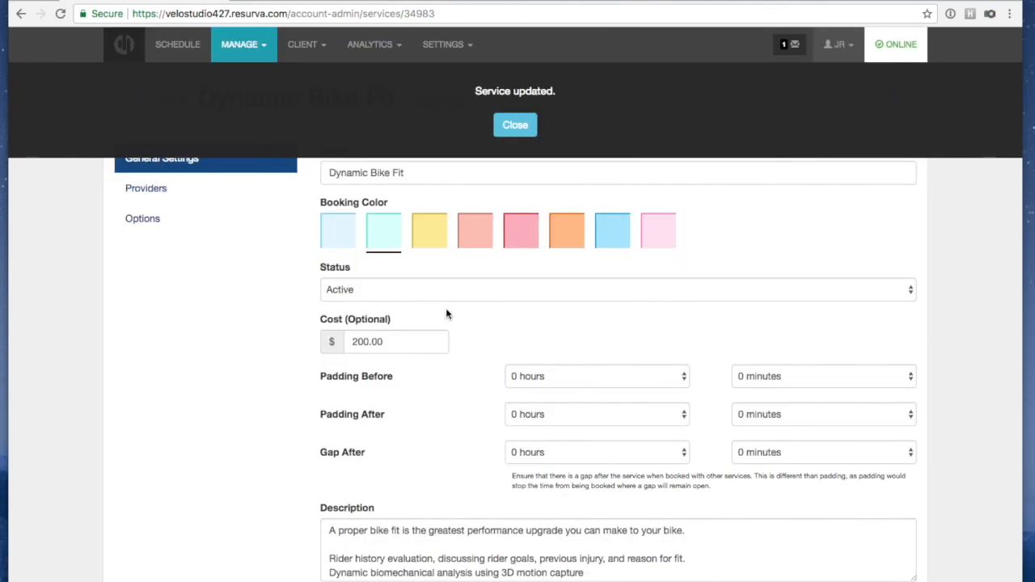
# Dismiss the confirmation and reload the public booking page to view Bike Fitting Services
pyautogui.click(508, 126)
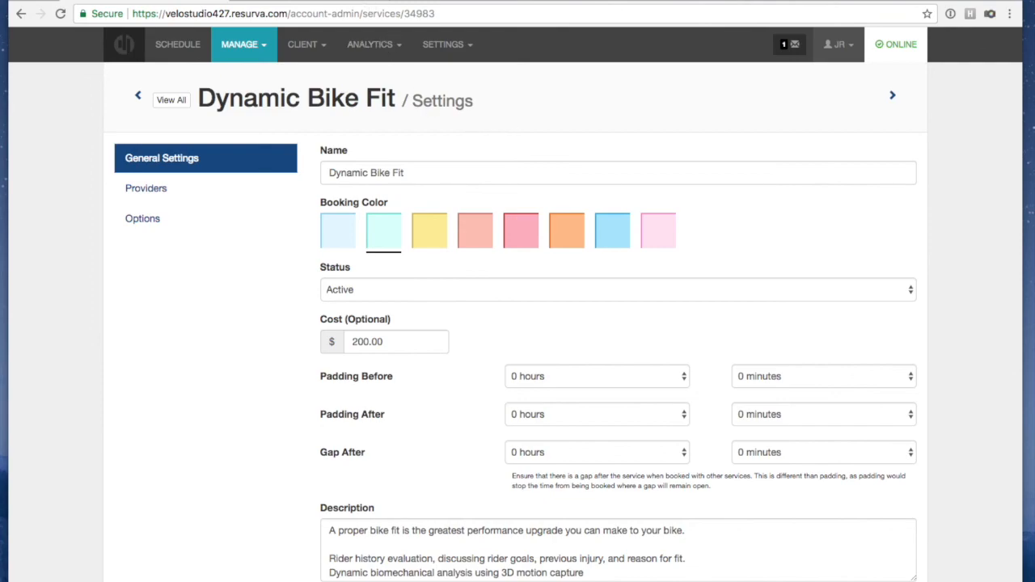
pyautogui.click(348, 0)
pyautogui.click(358, 183)
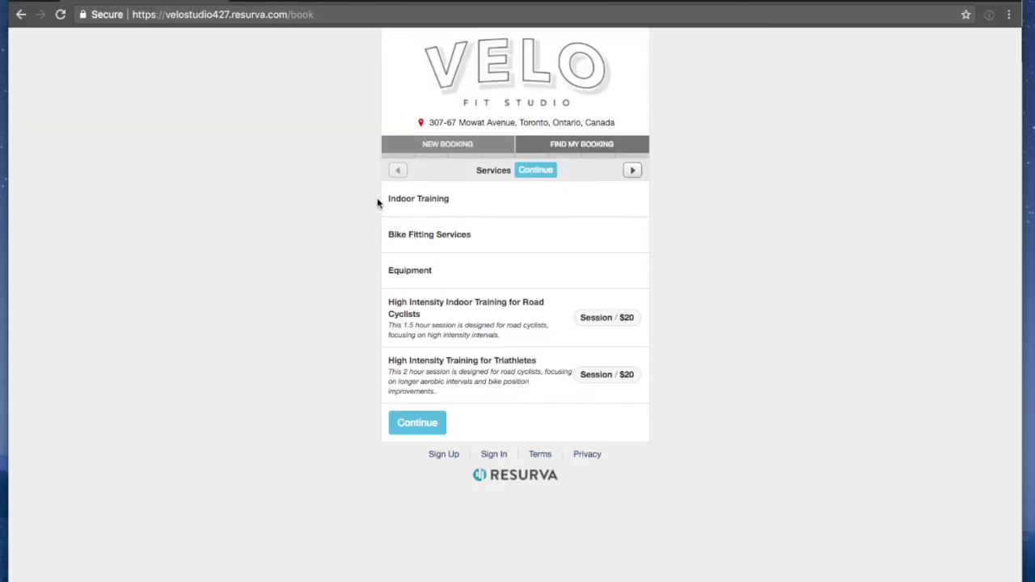
pyautogui.click(429, 146)
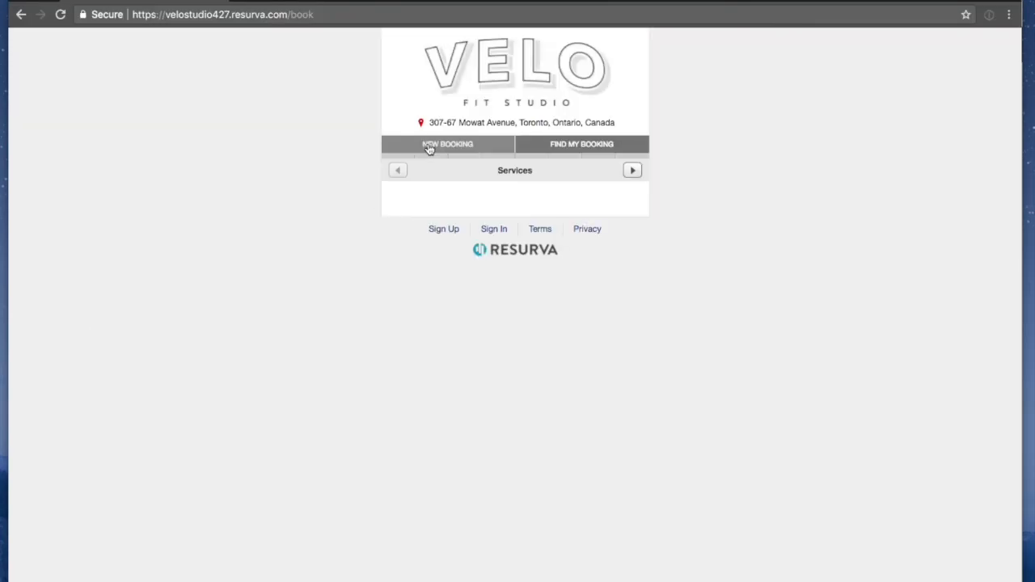
pyautogui.click(446, 204)
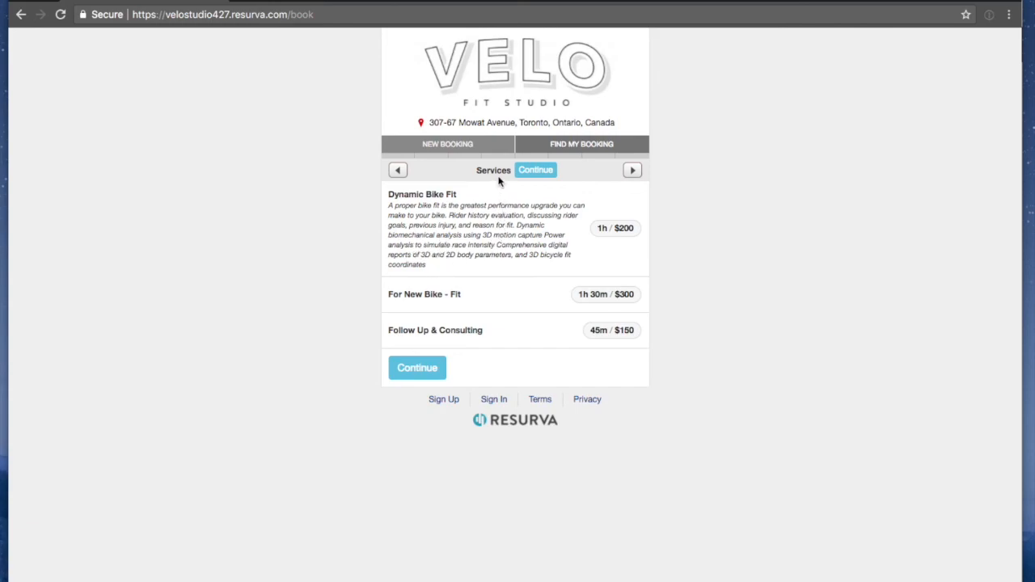
# Go back to the service categories, restart a booking, and bring up the browser tab list
pyautogui.click(398, 171)
pyautogui.click(428, 146)
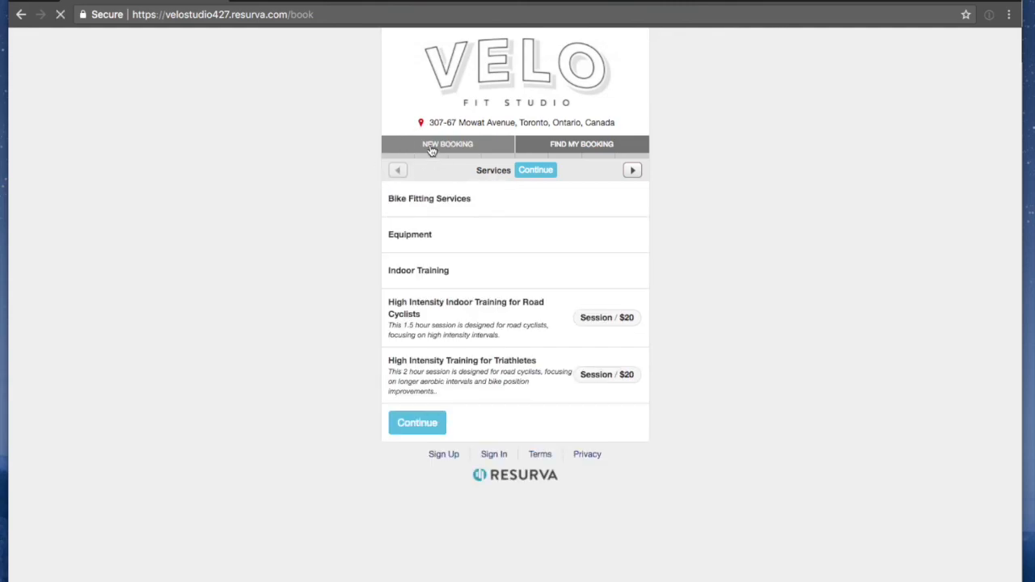
pyautogui.click(348, 0)
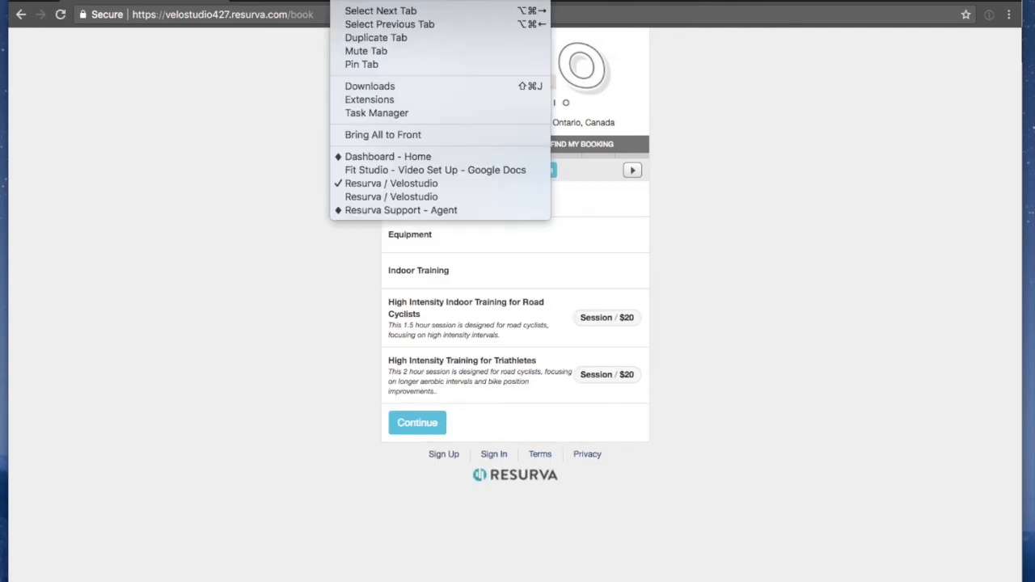
pyautogui.click(494, 522)
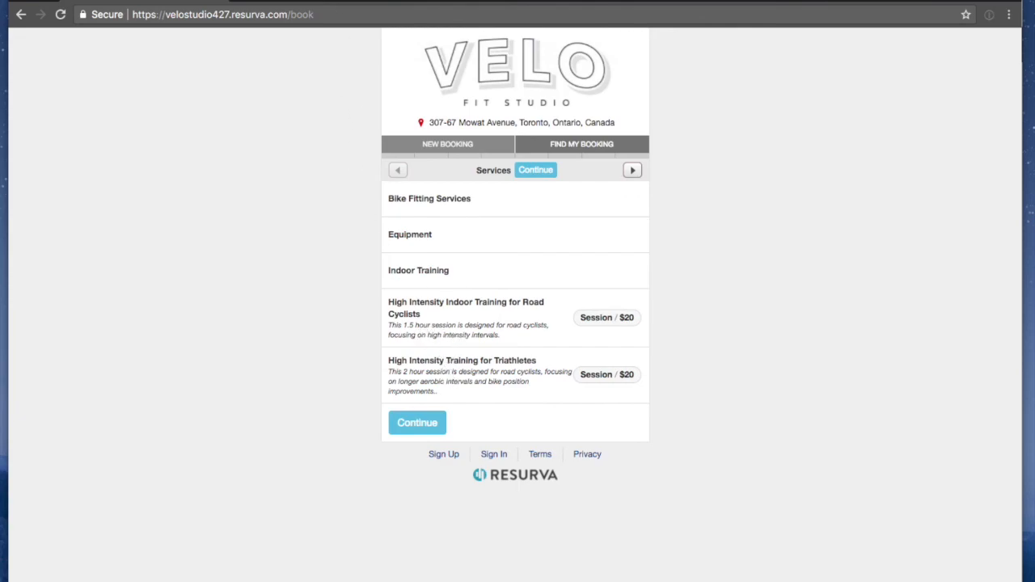
pyautogui.click(347, 0)
# Return to the Dynamic Bike Fit settings and show its Providers list
pyautogui.click(372, 197)
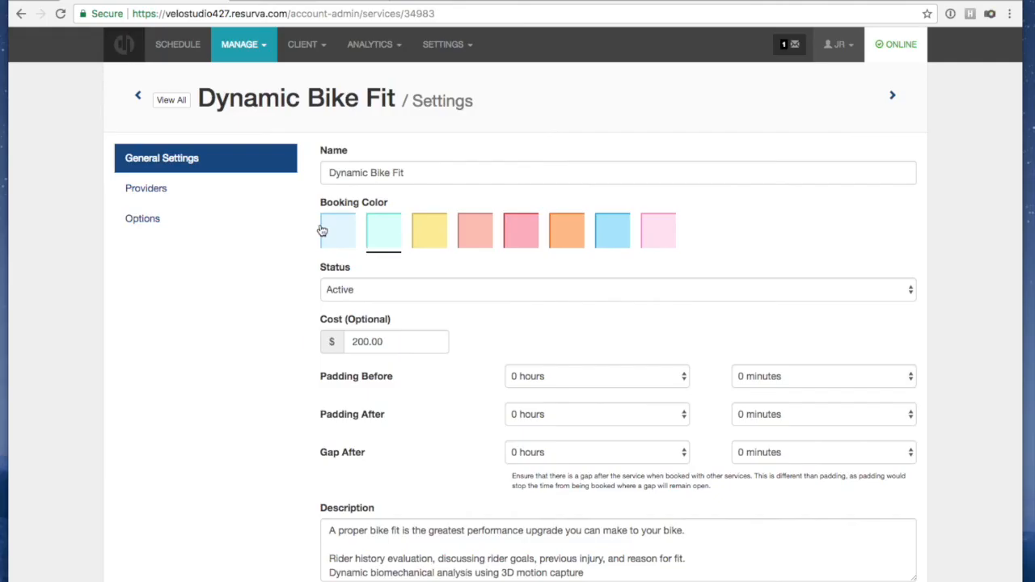
pyautogui.scroll(-5, 463, 268)
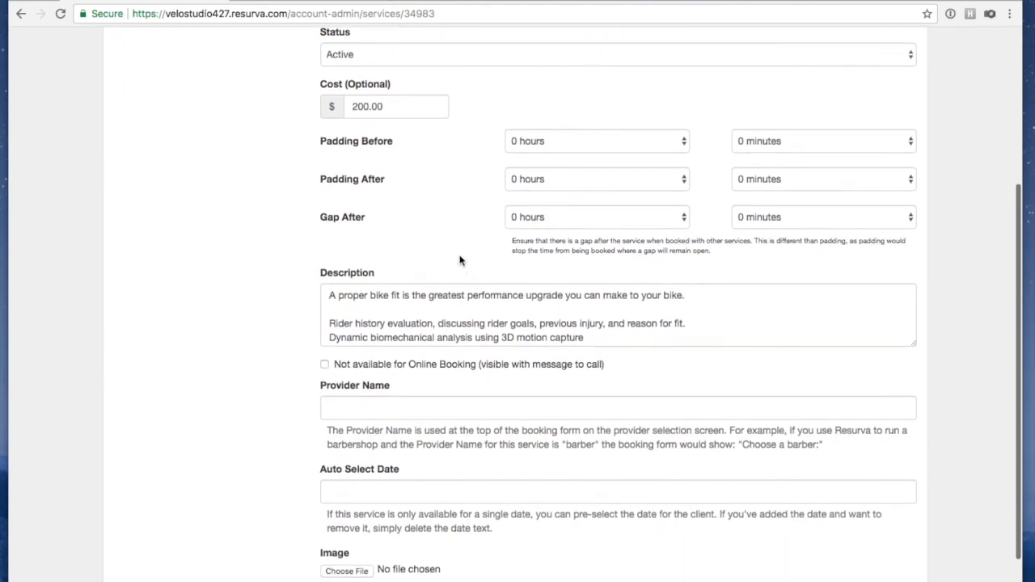
pyautogui.scroll(-2, 462, 259)
pyautogui.scroll(5, 449, 263)
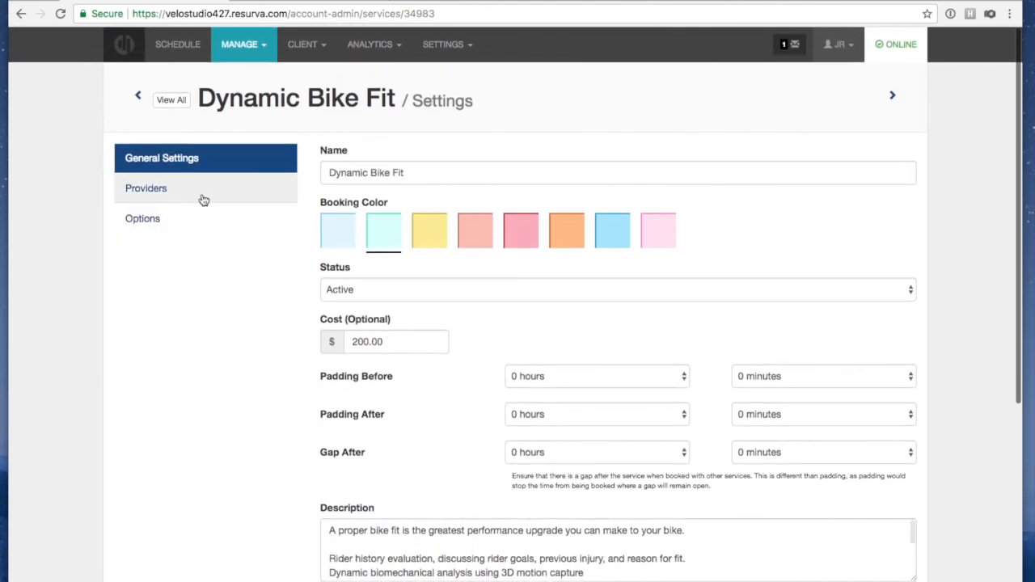
pyautogui.click(160, 187)
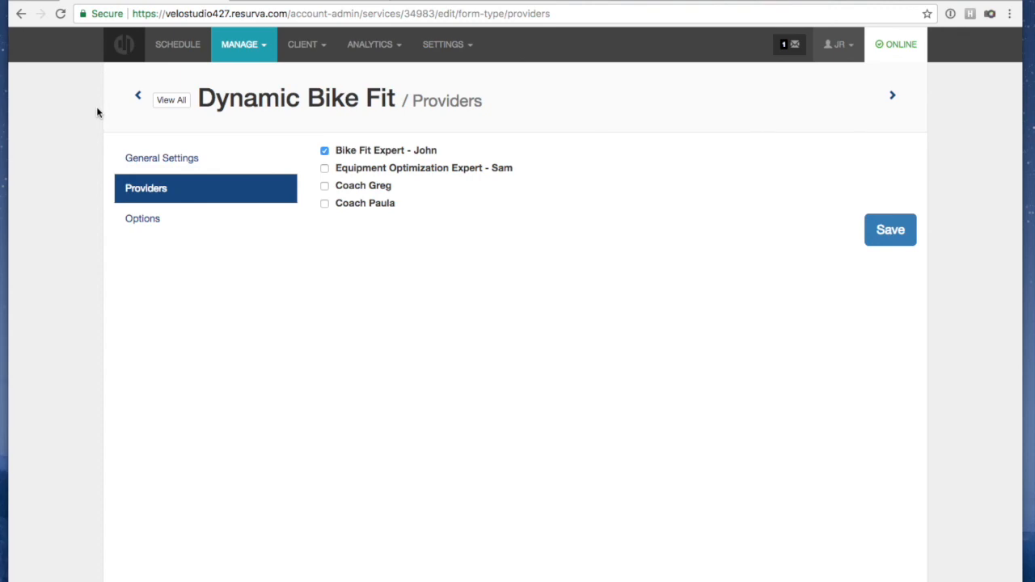
# Show the Dynamic Bike Fit Service Options page with its blank add-option form
pyautogui.click(129, 222)
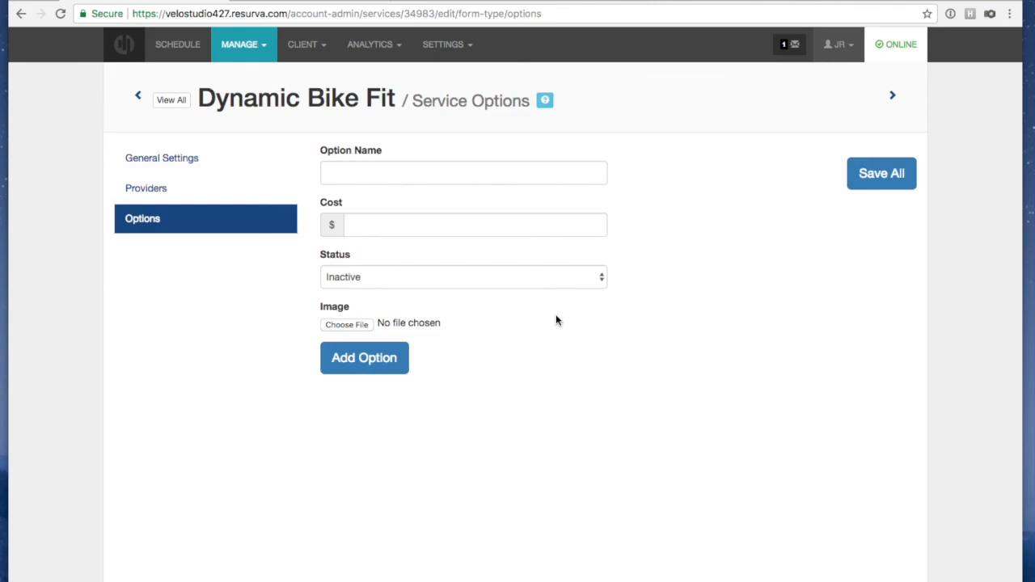
# Leave the option form blank, revisit Providers and General Settings, then open Tuesday, January 9th, 2018's schedule
pyautogui.click(454, 171)
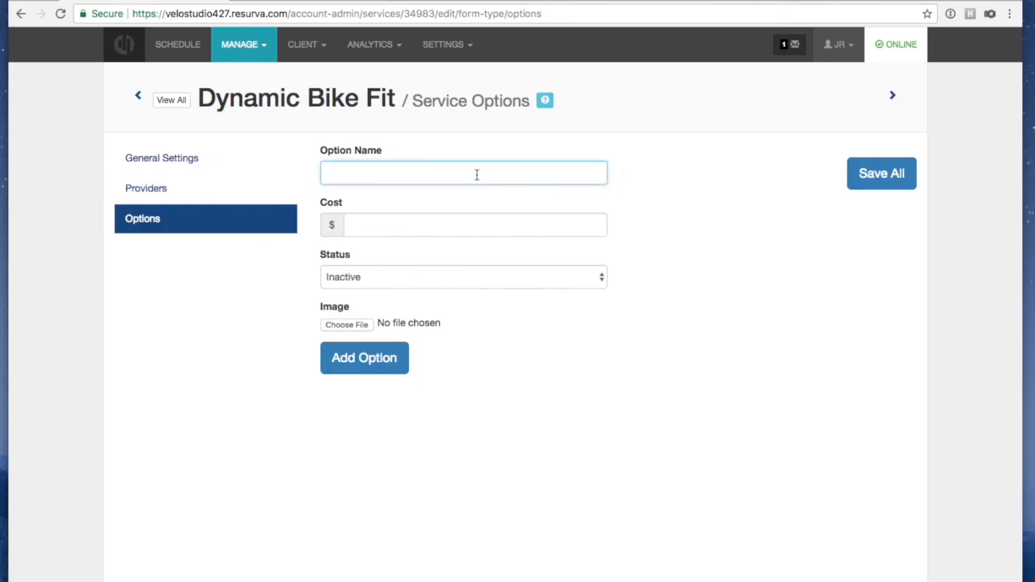
pyautogui.click(413, 226)
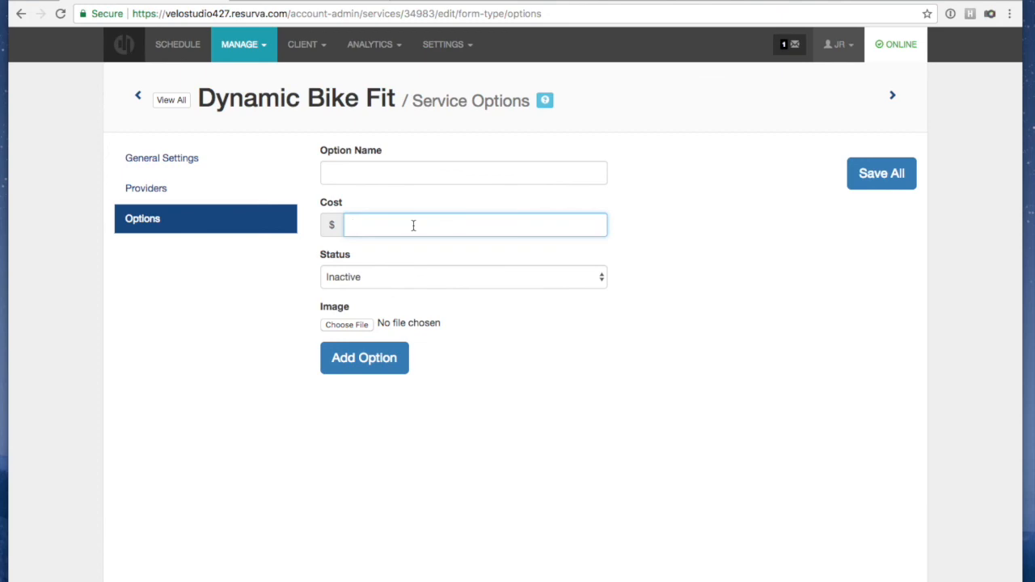
pyautogui.click(562, 346)
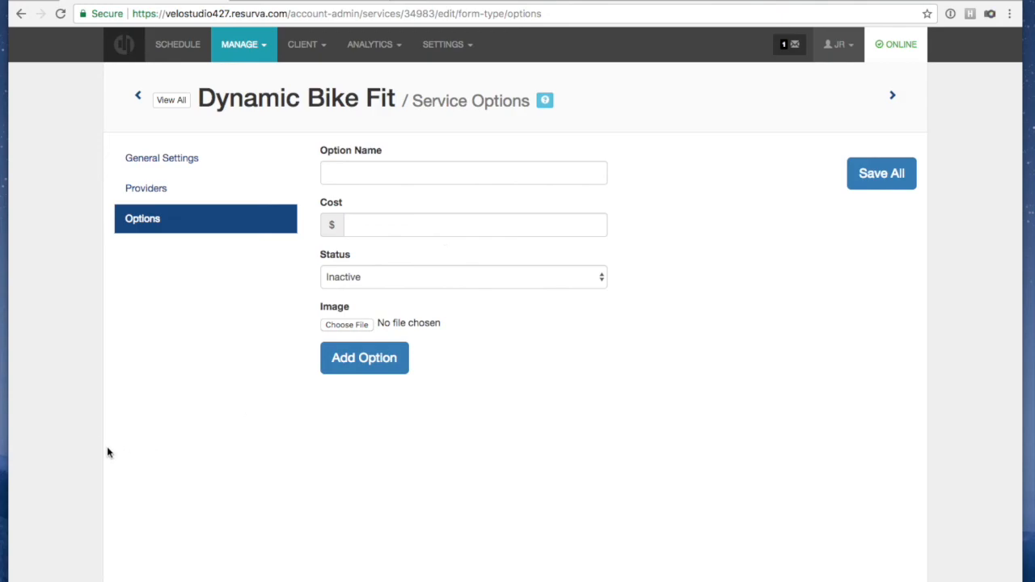
pyautogui.click(147, 191)
pyautogui.click(157, 163)
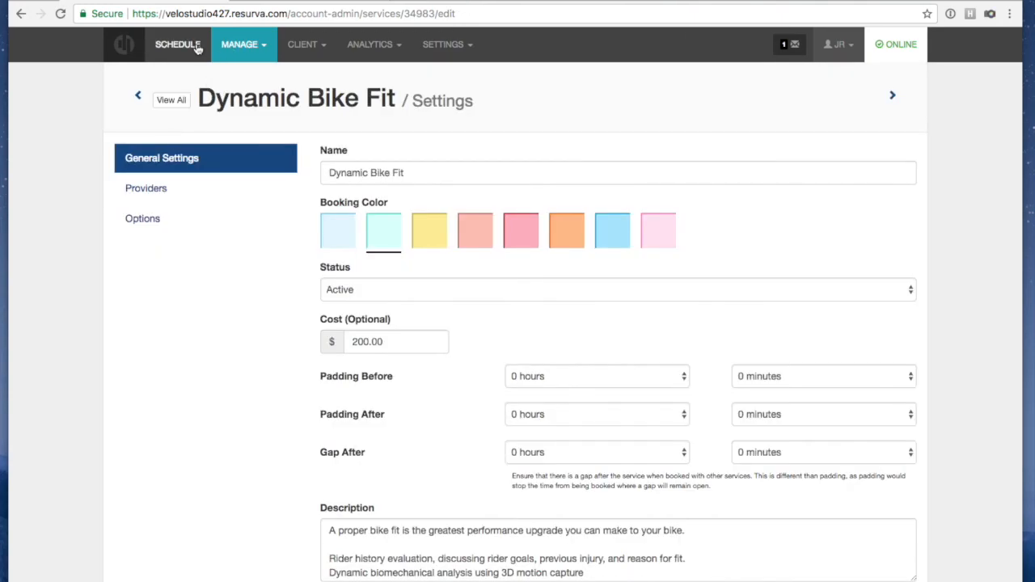
pyautogui.click(184, 51)
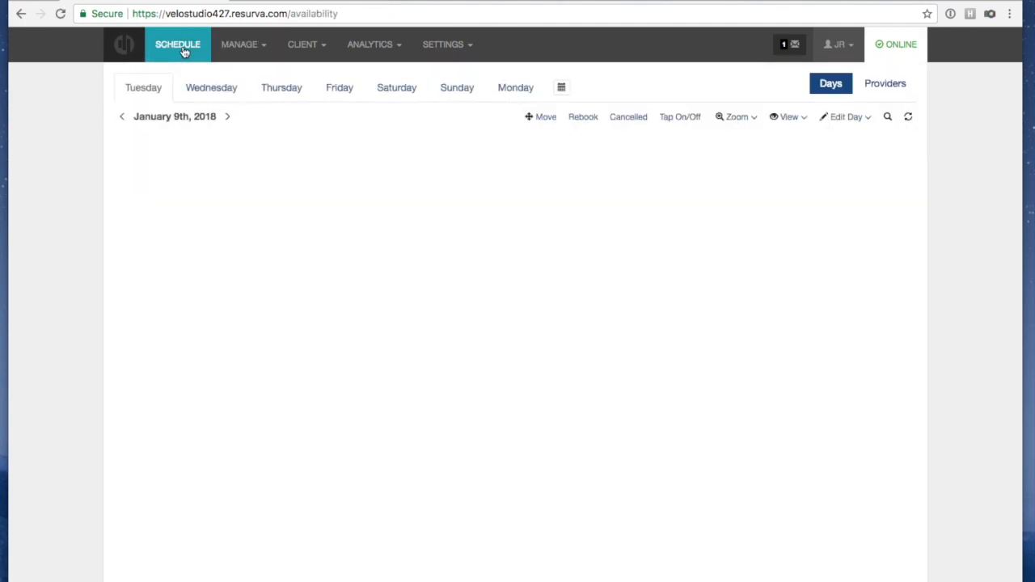